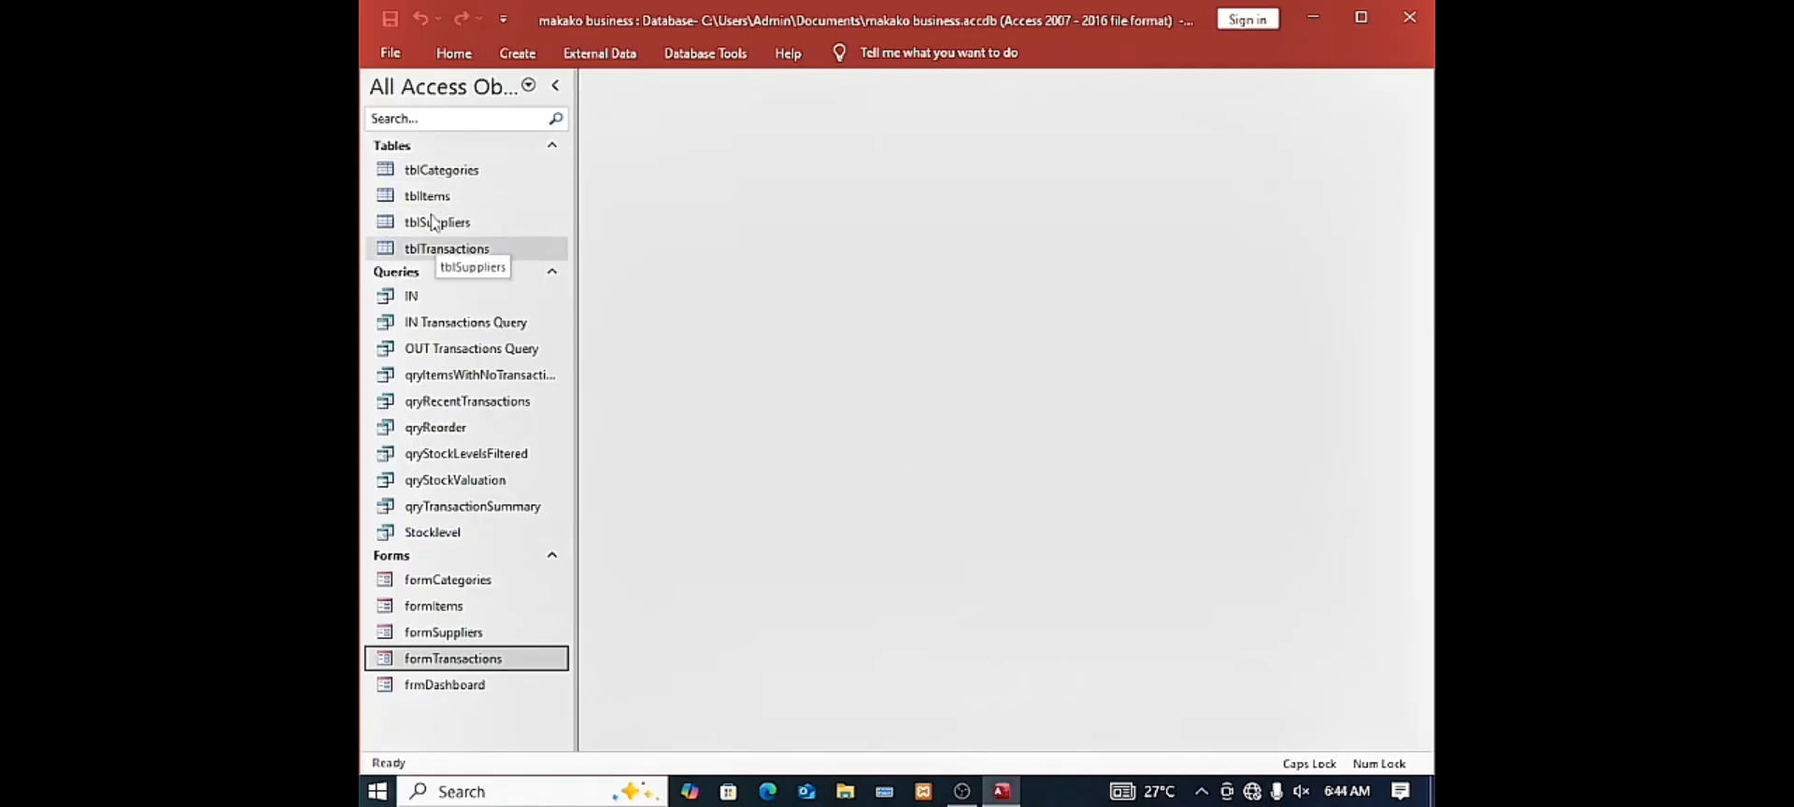
Open the IN Transactions, OUT Transactions, qryItemsWithNoTransactions and qryRecentTransactions queries to review their records
{"action": "double_click", "coordinate": [439, 322]}
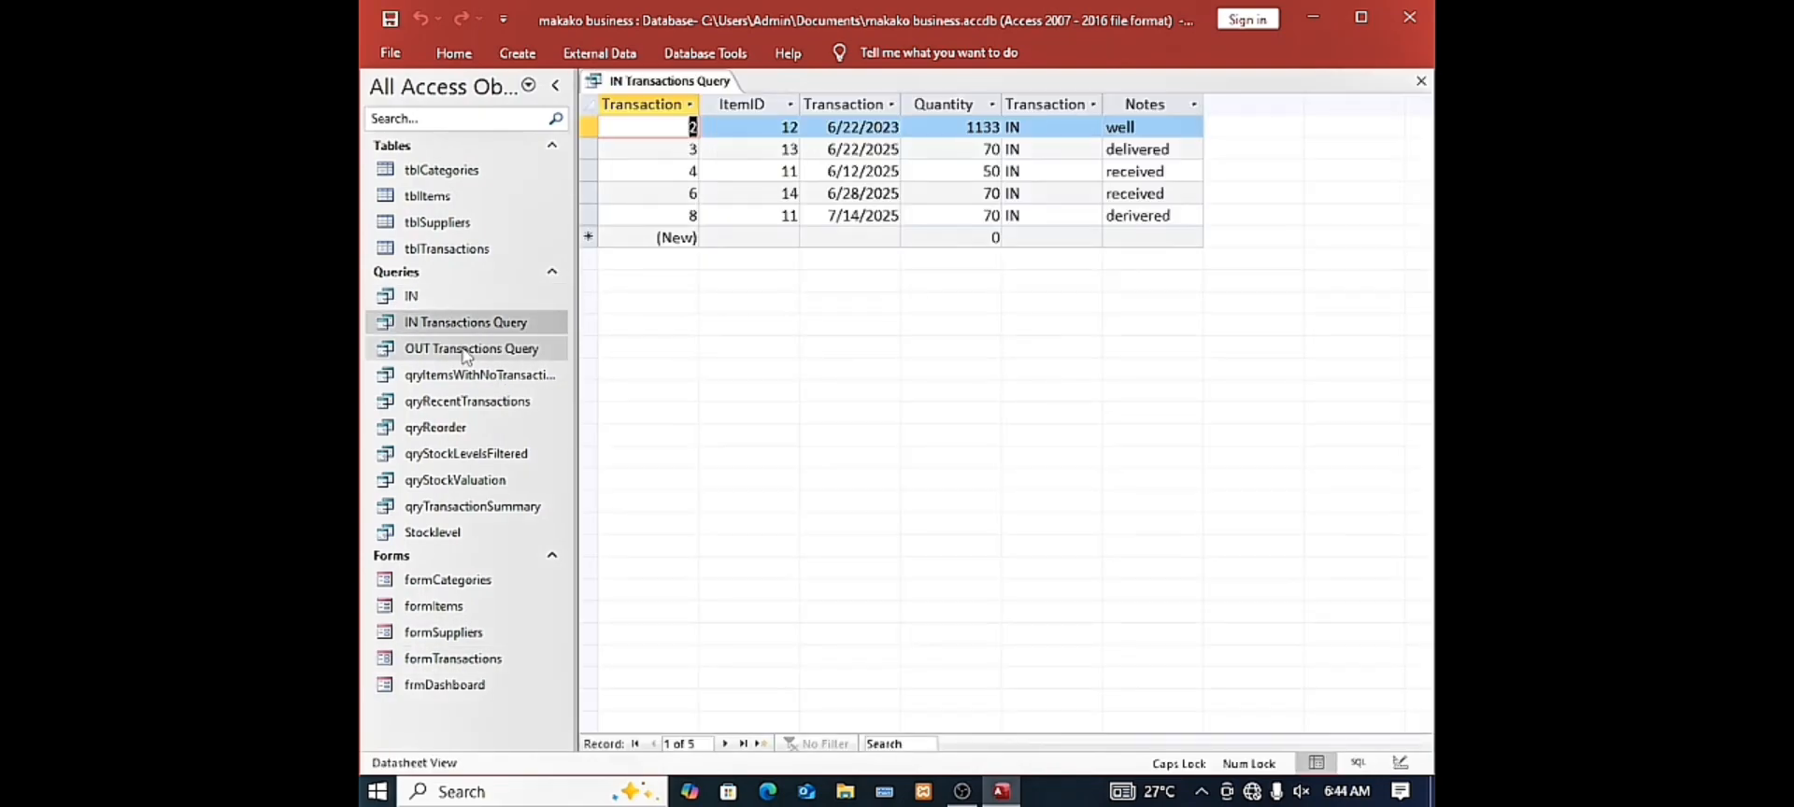
{"action": "double_click", "coordinate": [465, 351]}
{"action": "left_click", "coordinate": [467, 378]}
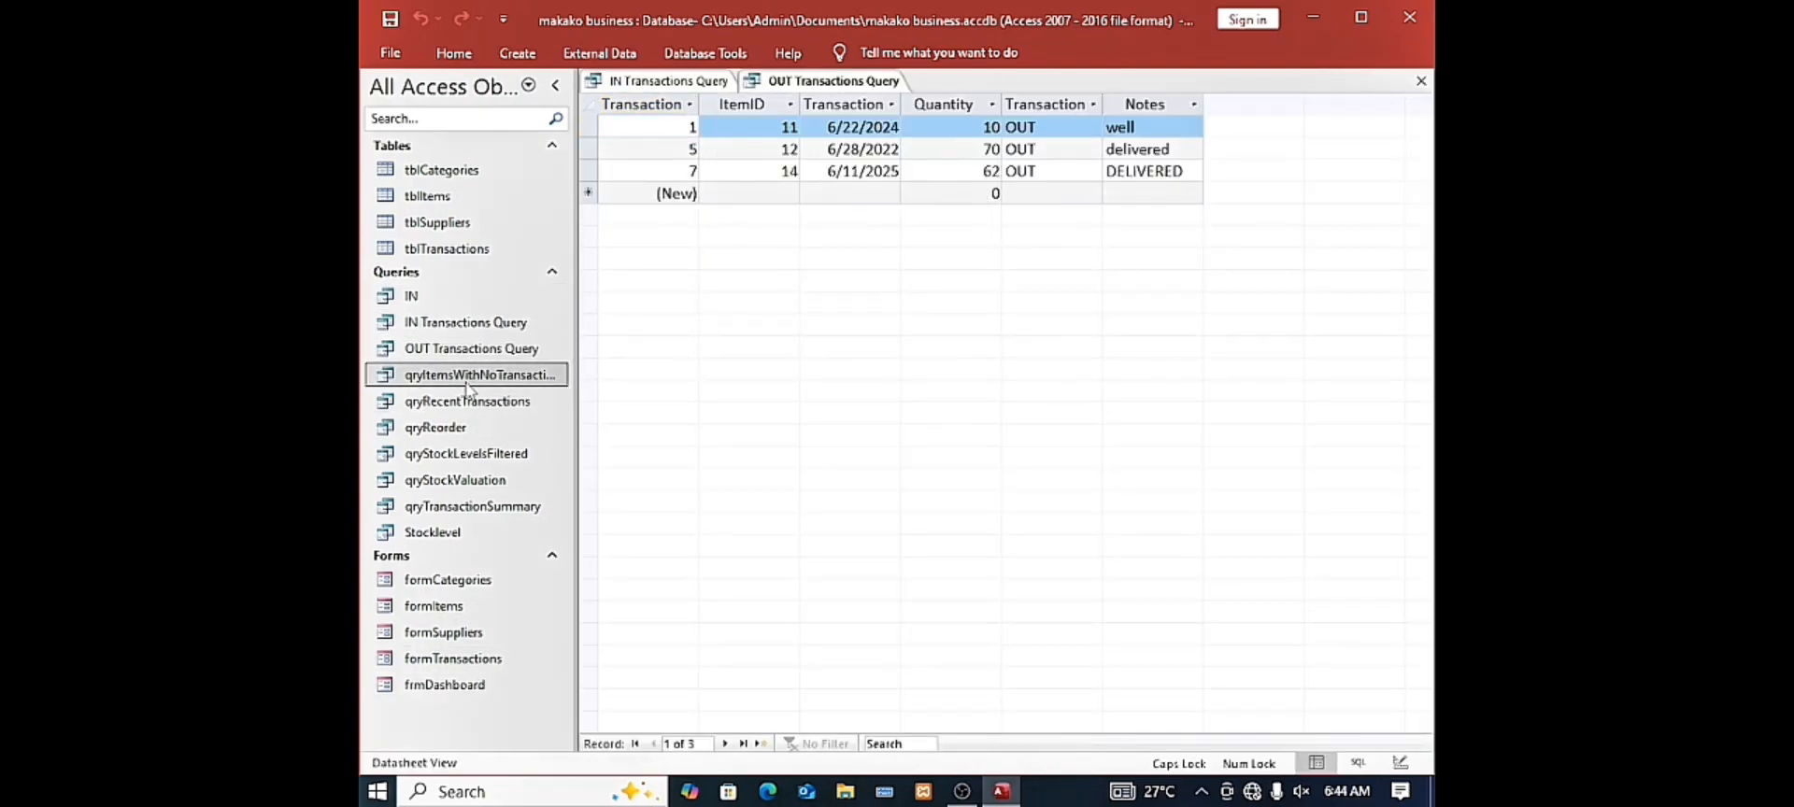
{"action": "double_click", "coordinate": [466, 377]}
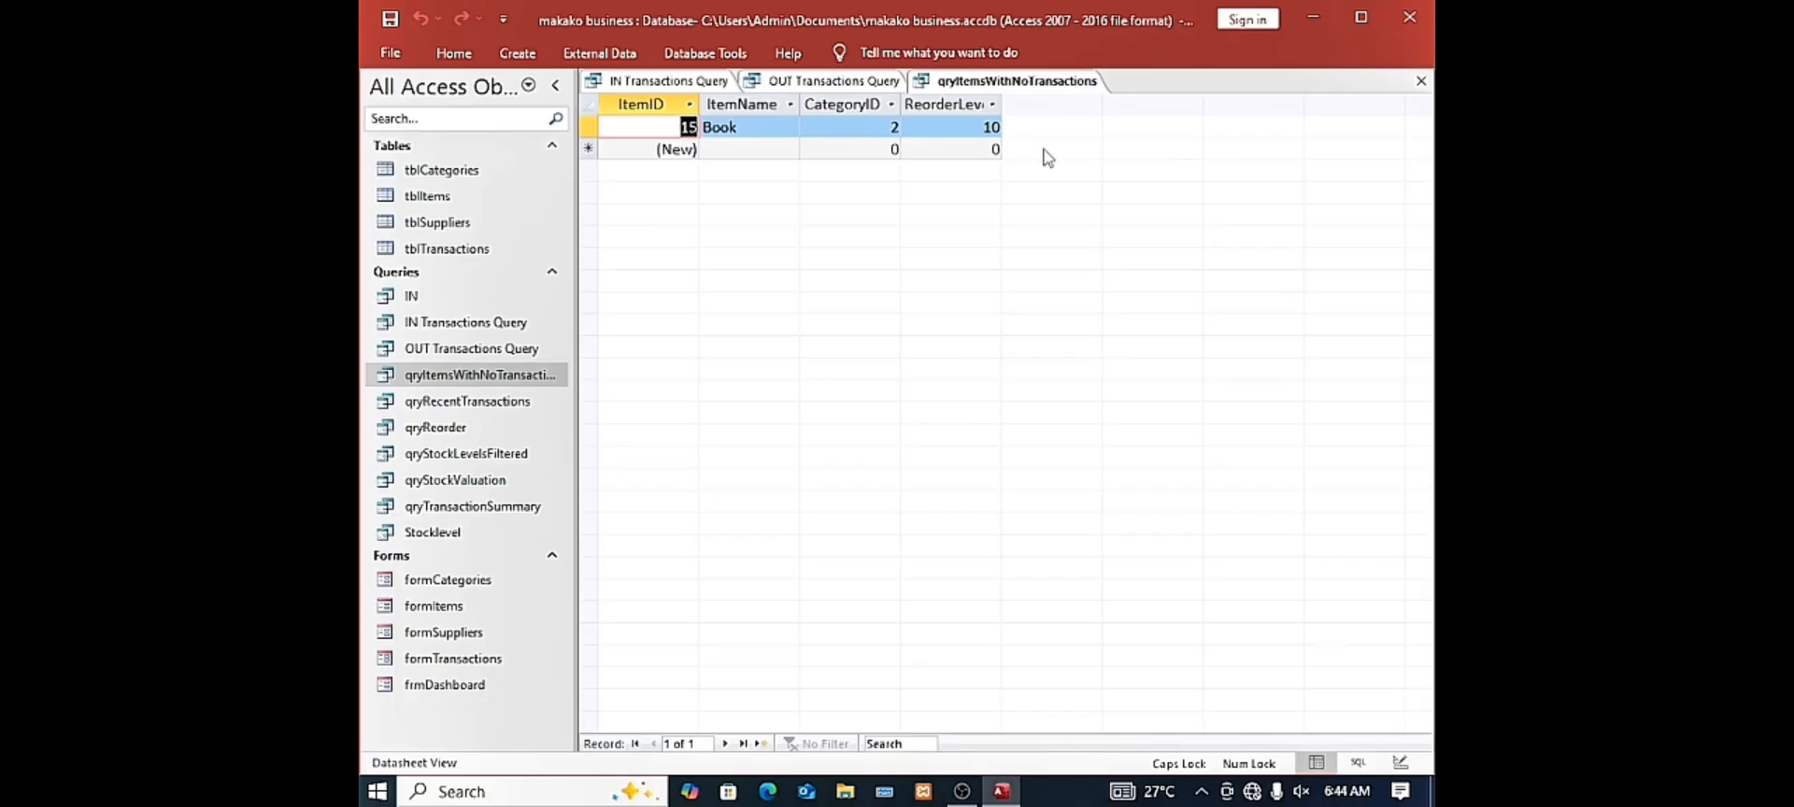
{"action": "double_click", "coordinate": [468, 401]}
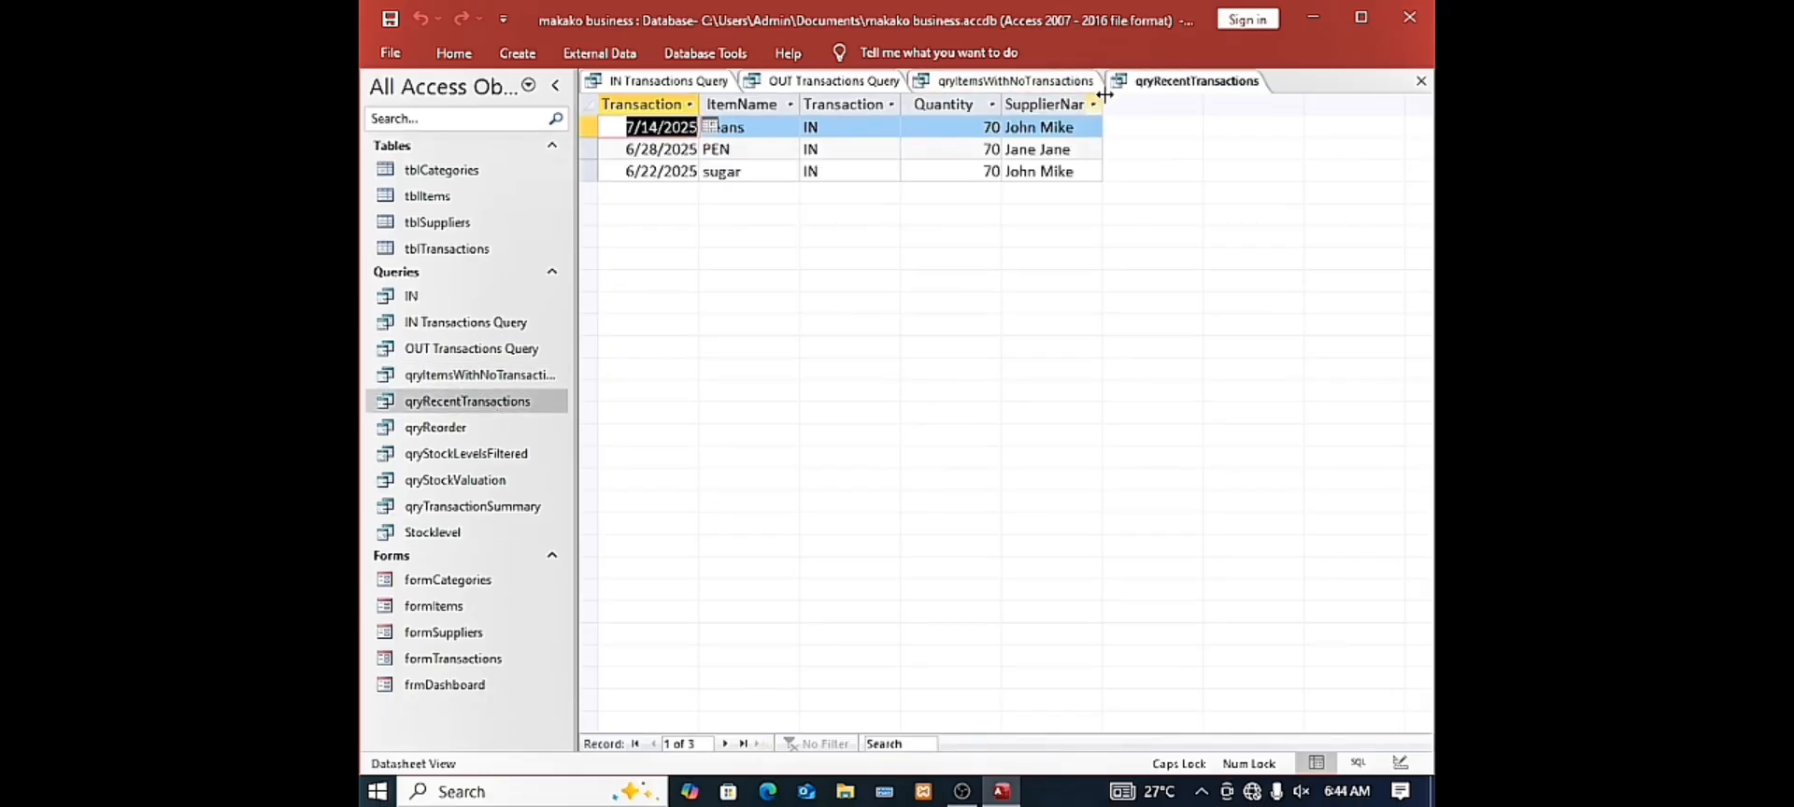
Close all four open query datasheets
{"action": "right_click", "coordinate": [1170, 84]}
{"action": "left_click", "coordinate": [1185, 118]}
{"action": "right_click", "coordinate": [1071, 82]}
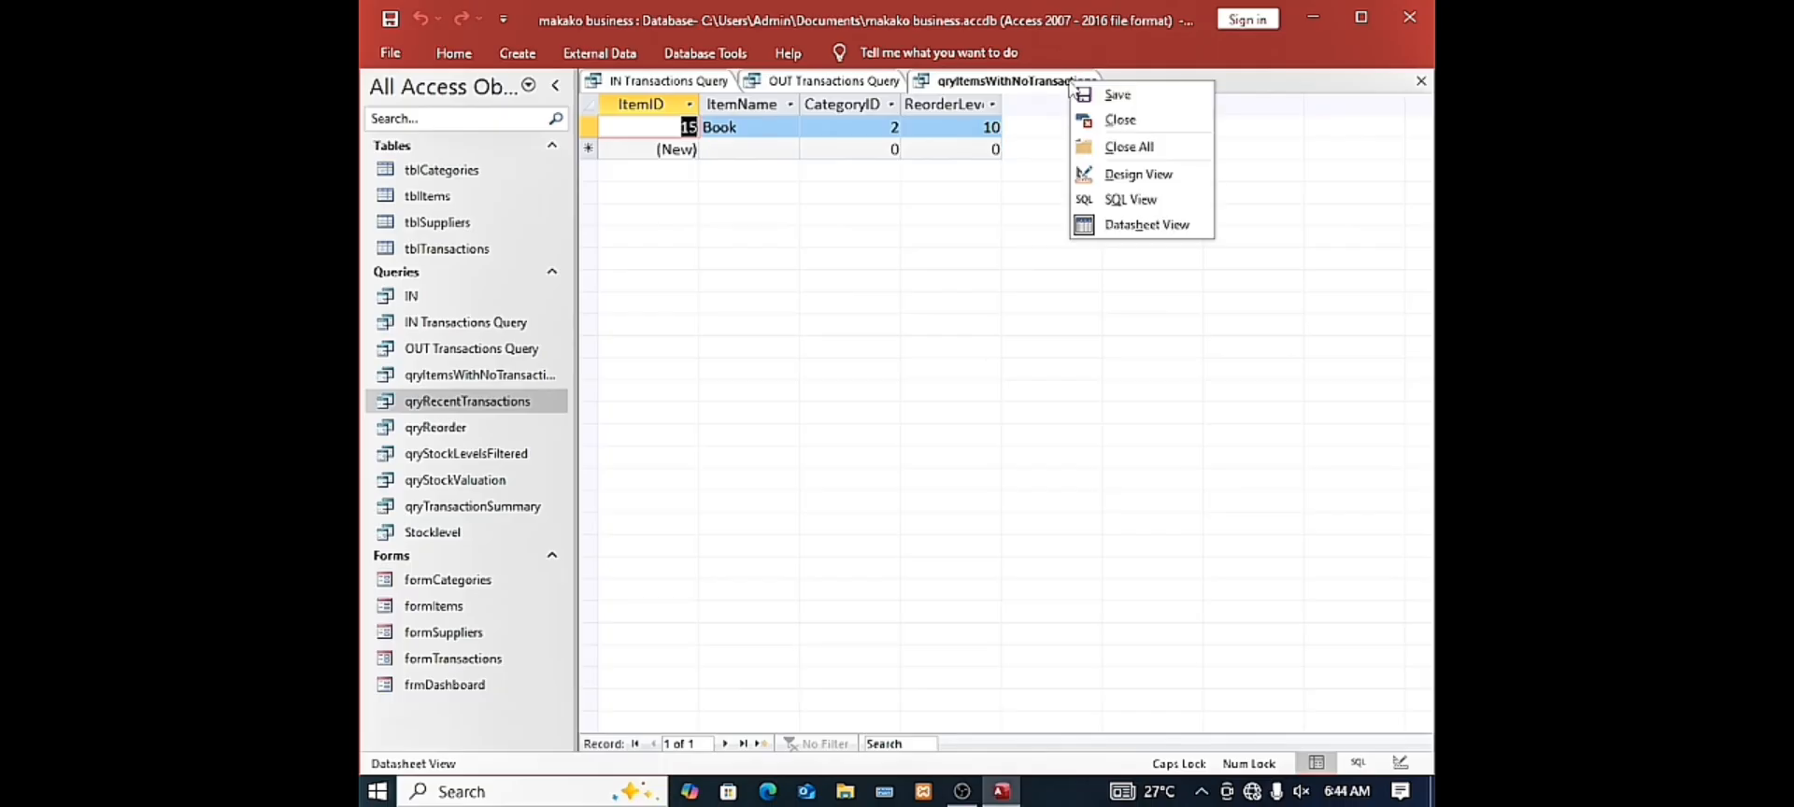
{"action": "left_click", "coordinate": [1084, 121]}
{"action": "right_click", "coordinate": [851, 85]}
{"action": "left_click", "coordinate": [878, 122]}
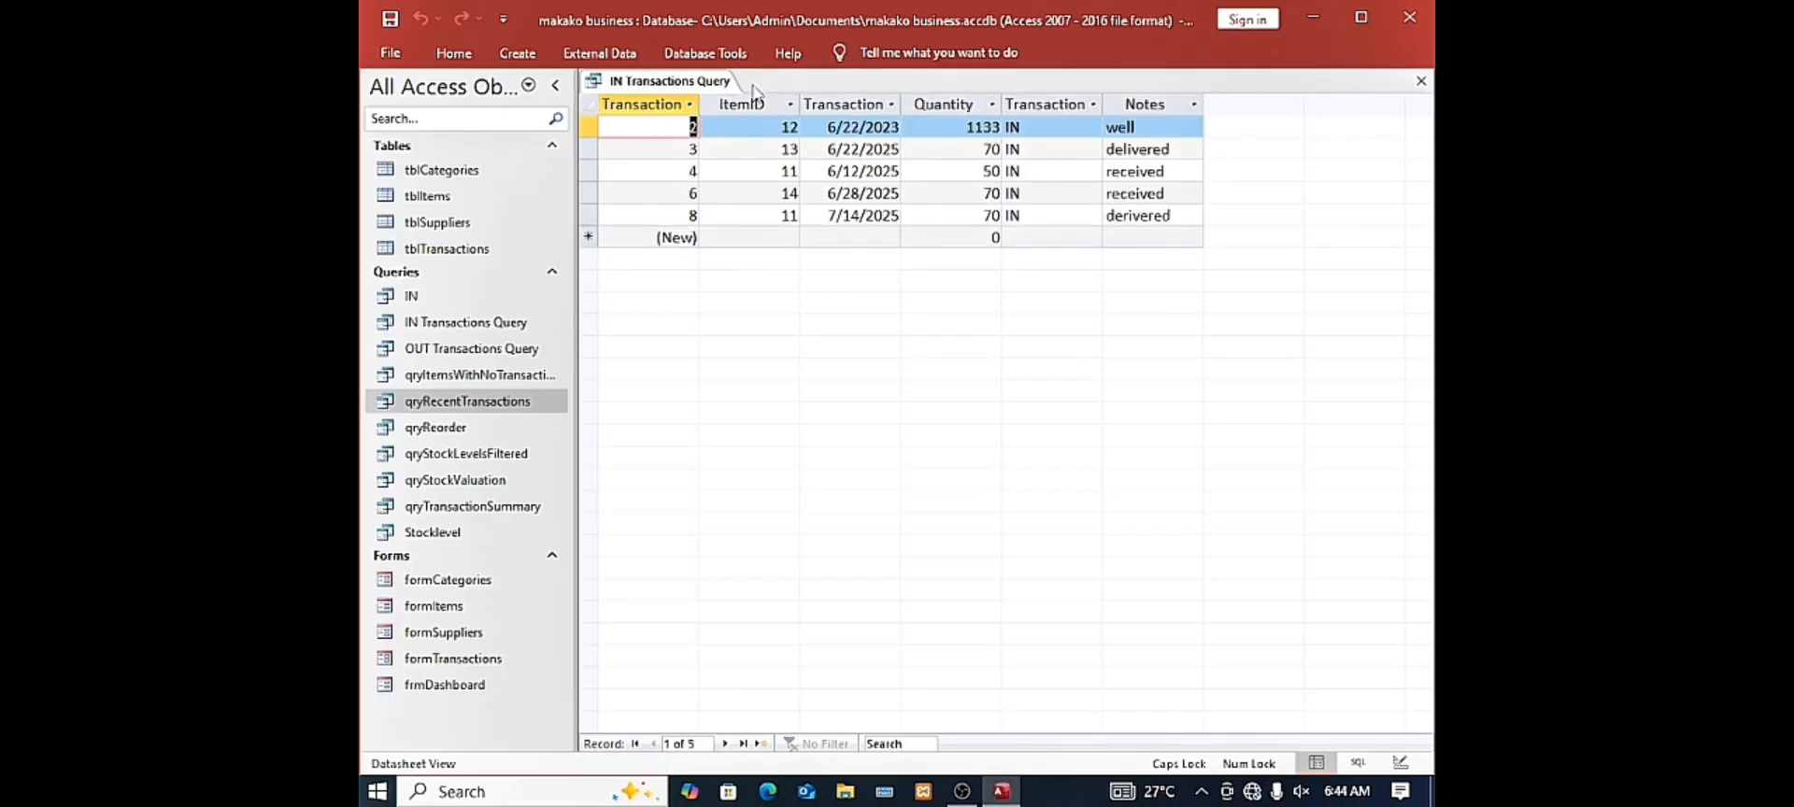
{"action": "right_click", "coordinate": [692, 82]}
{"action": "left_click", "coordinate": [727, 119]}
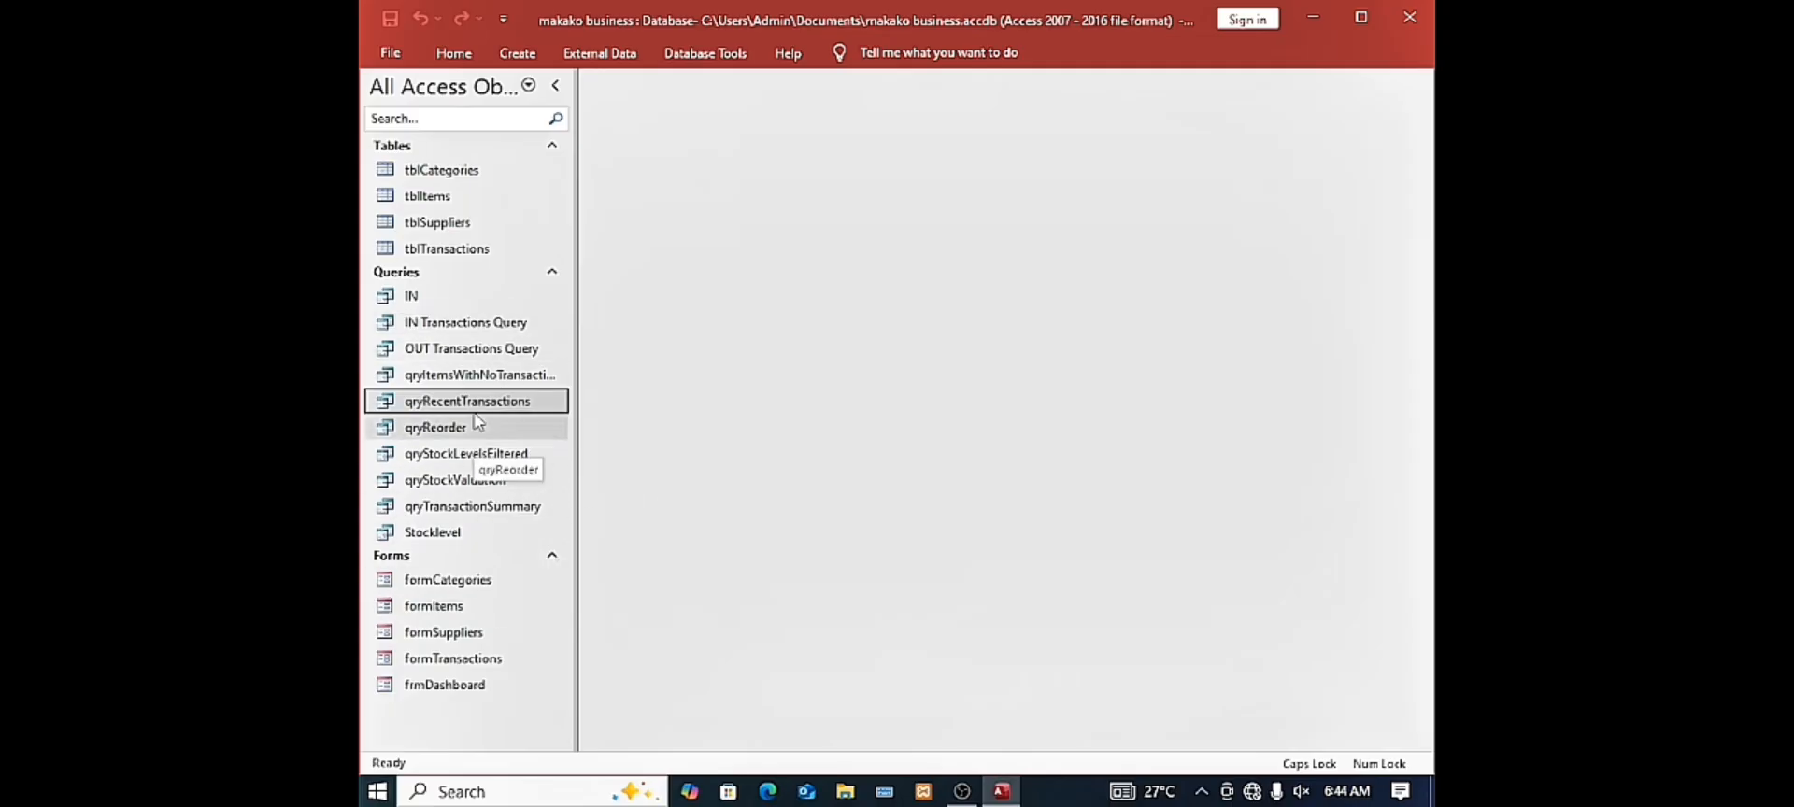
Open the Stocklevel query to review its stock figures, and close it
{"action": "double_click", "coordinate": [513, 537]}
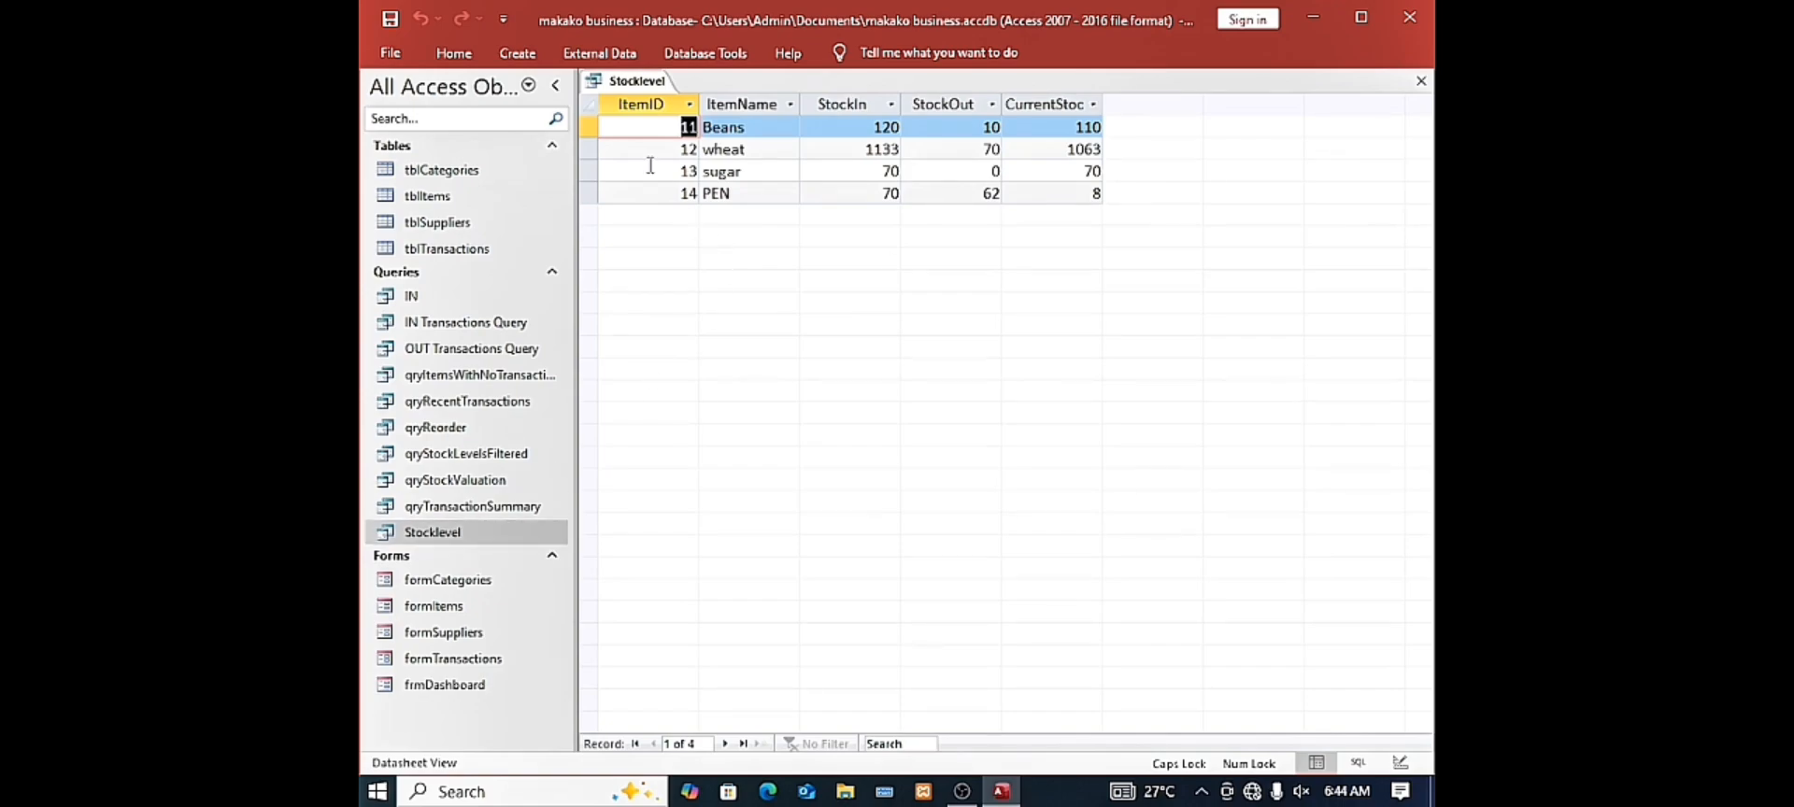
{"action": "right_click", "coordinate": [641, 82]}
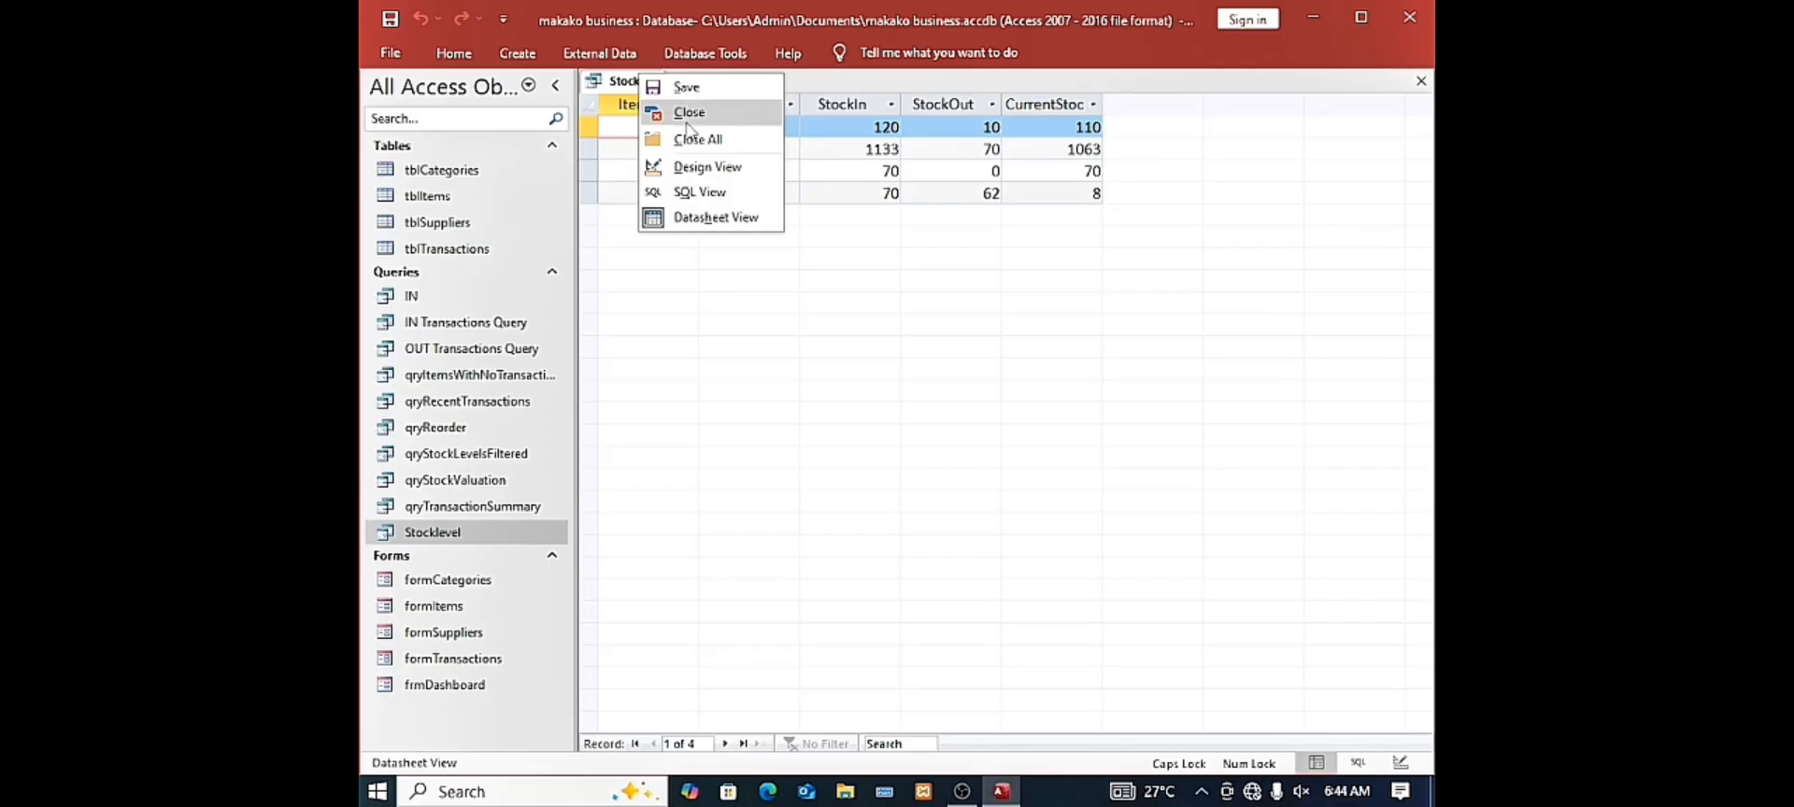
{"action": "left_click", "coordinate": [687, 122]}
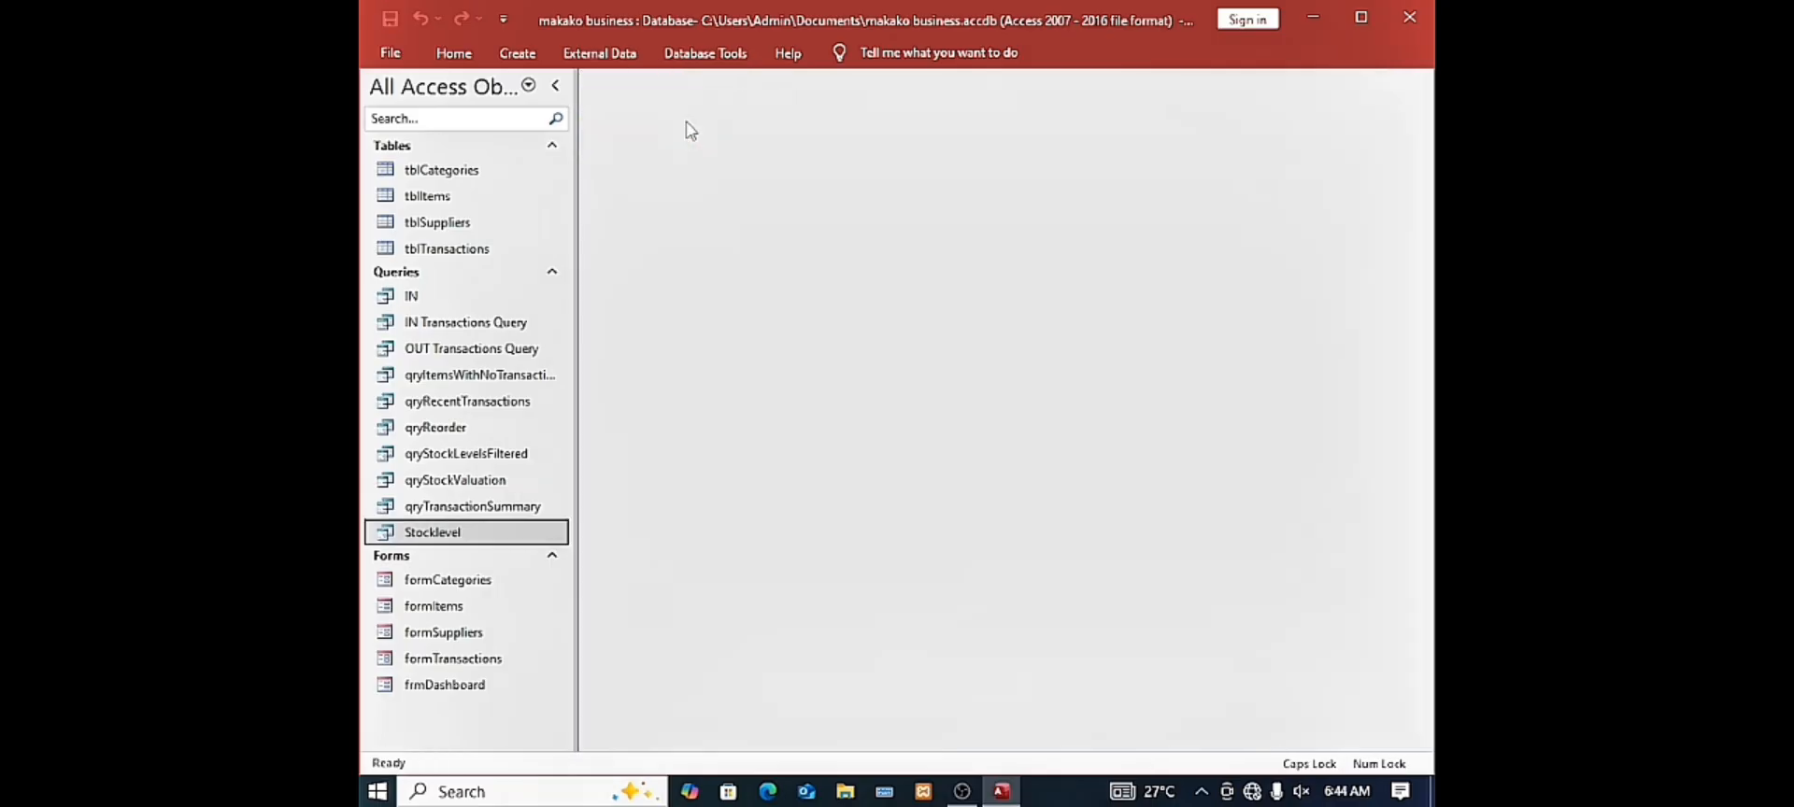
Start a Report Wizard report based on the Stocklevel query and include all of its fields
{"action": "left_click", "coordinate": [516, 54]}
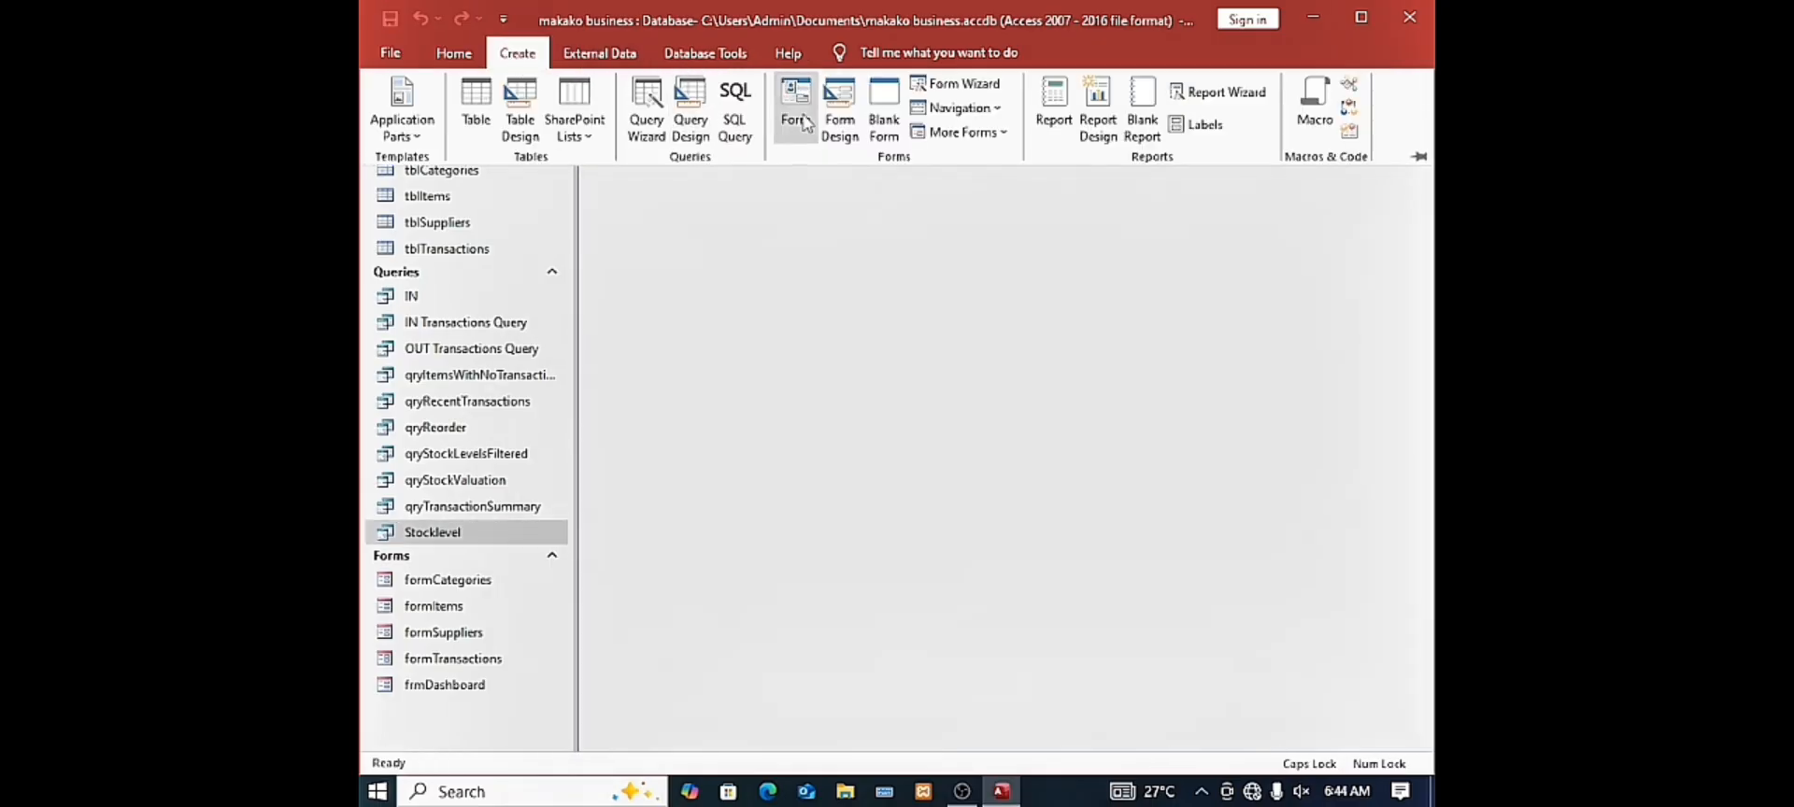
{"action": "left_click", "coordinate": [1221, 94]}
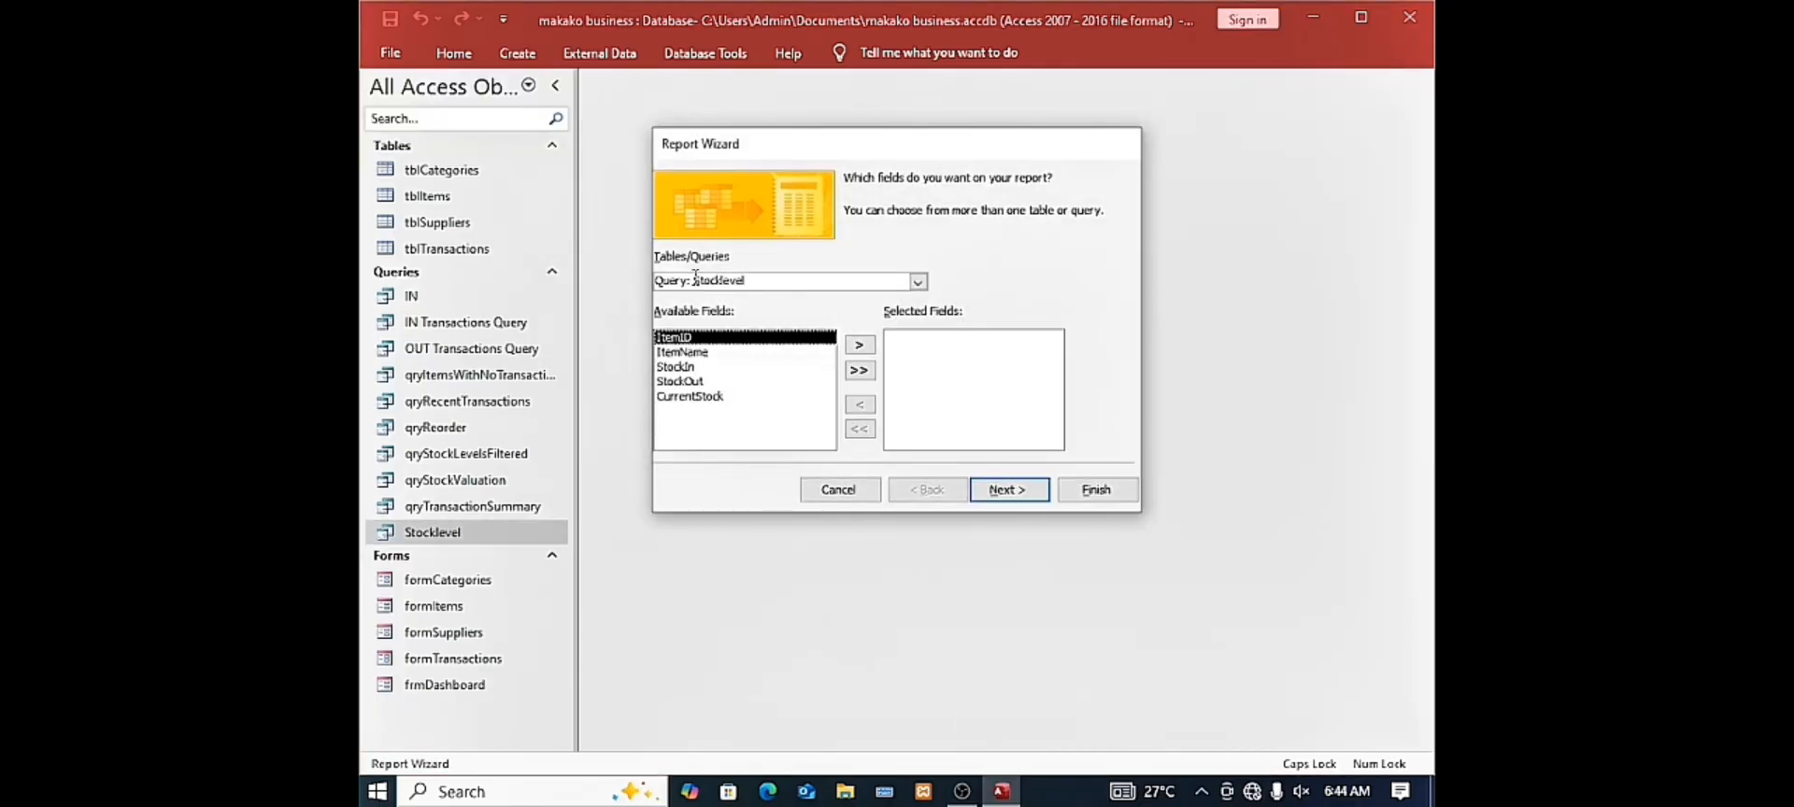
{"action": "left_click", "coordinate": [859, 370]}
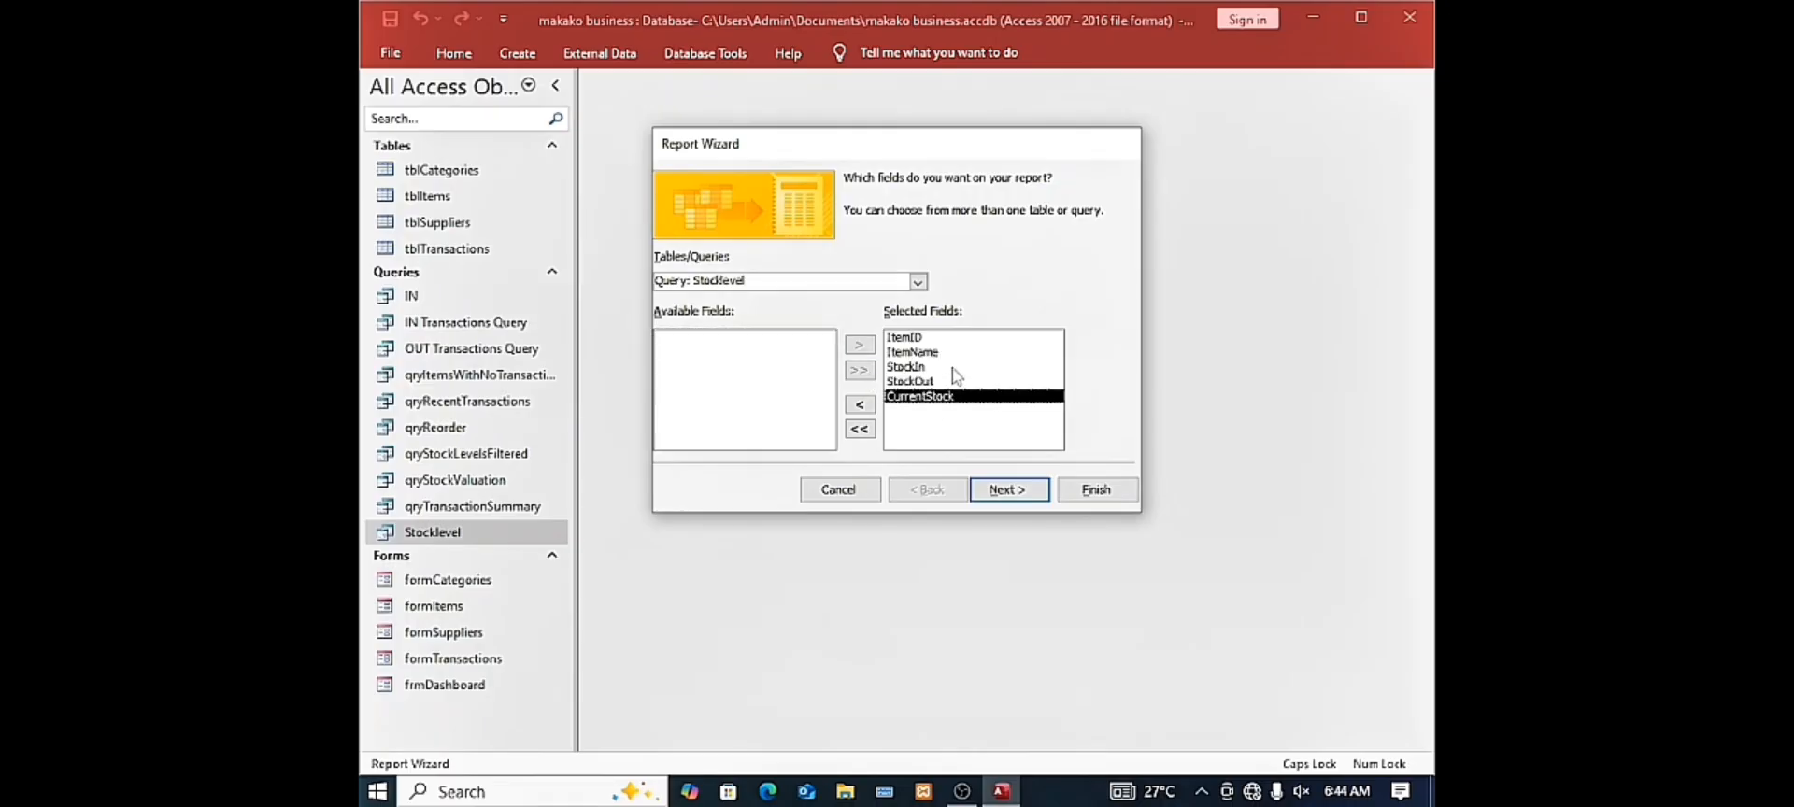
{"action": "left_click", "coordinate": [1002, 493]}
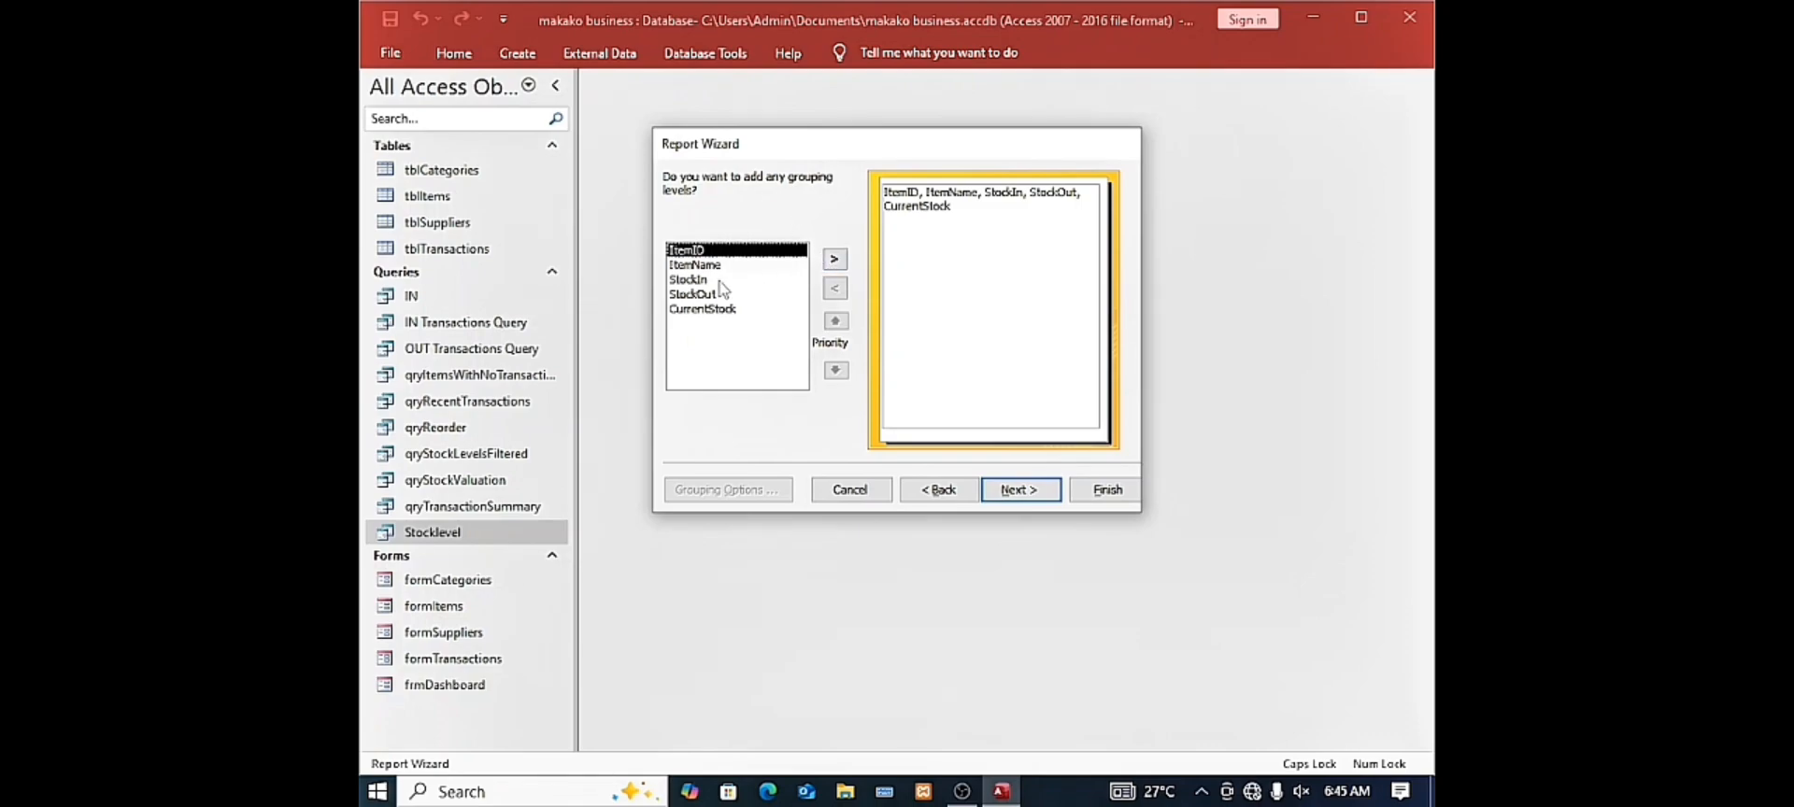
Group the stock level report by ItemName
{"action": "left_click", "coordinate": [694, 265]}
{"action": "left_click", "coordinate": [834, 259]}
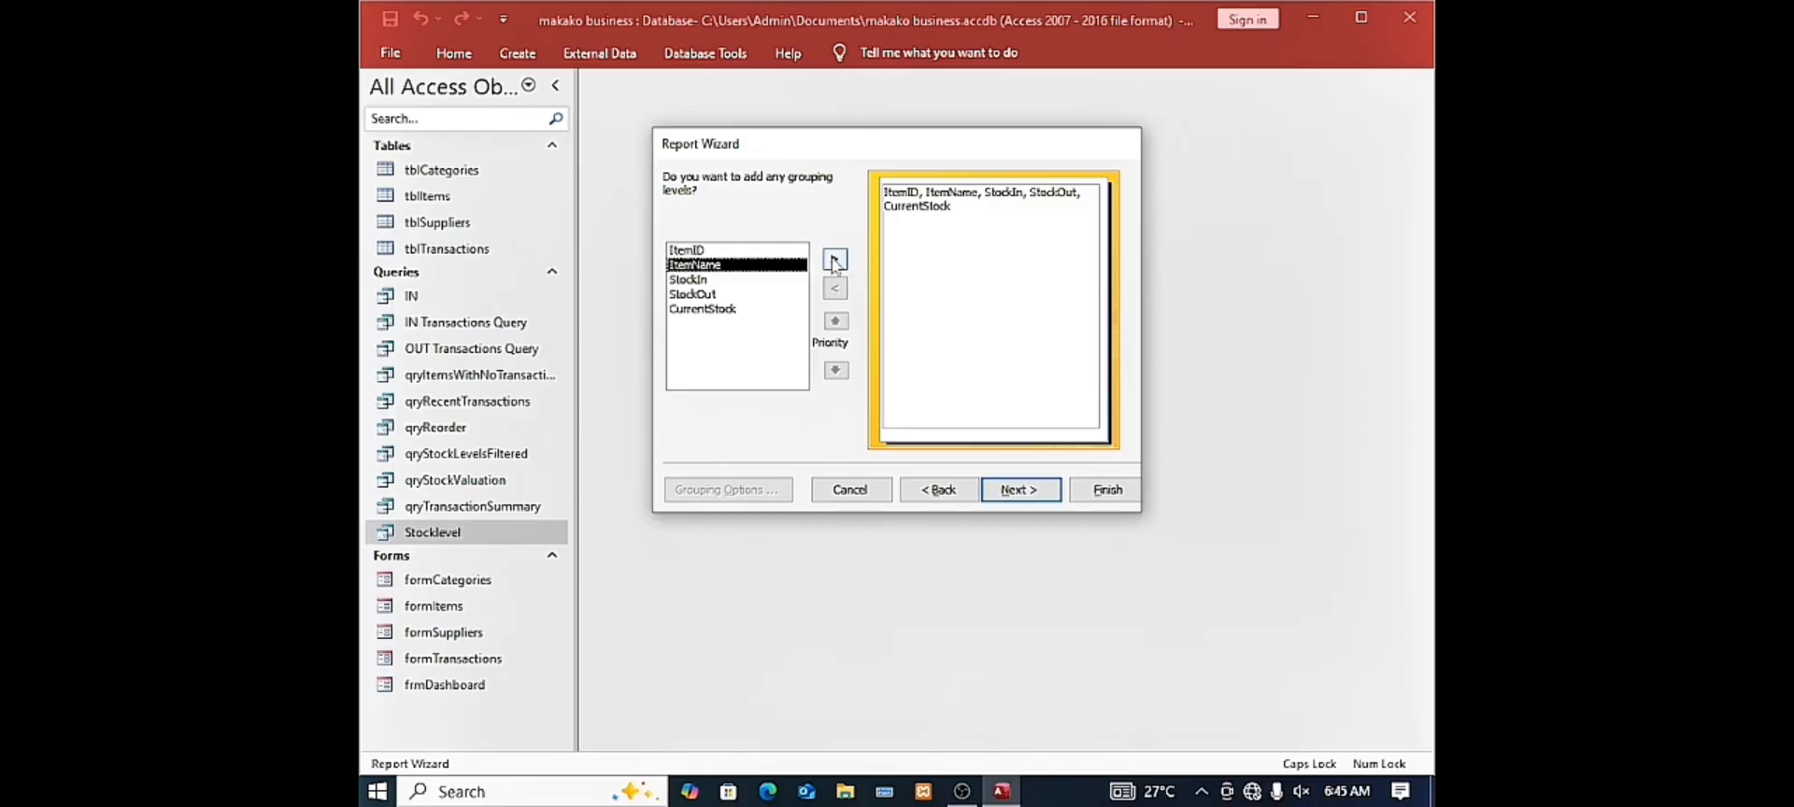
{"action": "left_click", "coordinate": [1018, 490]}
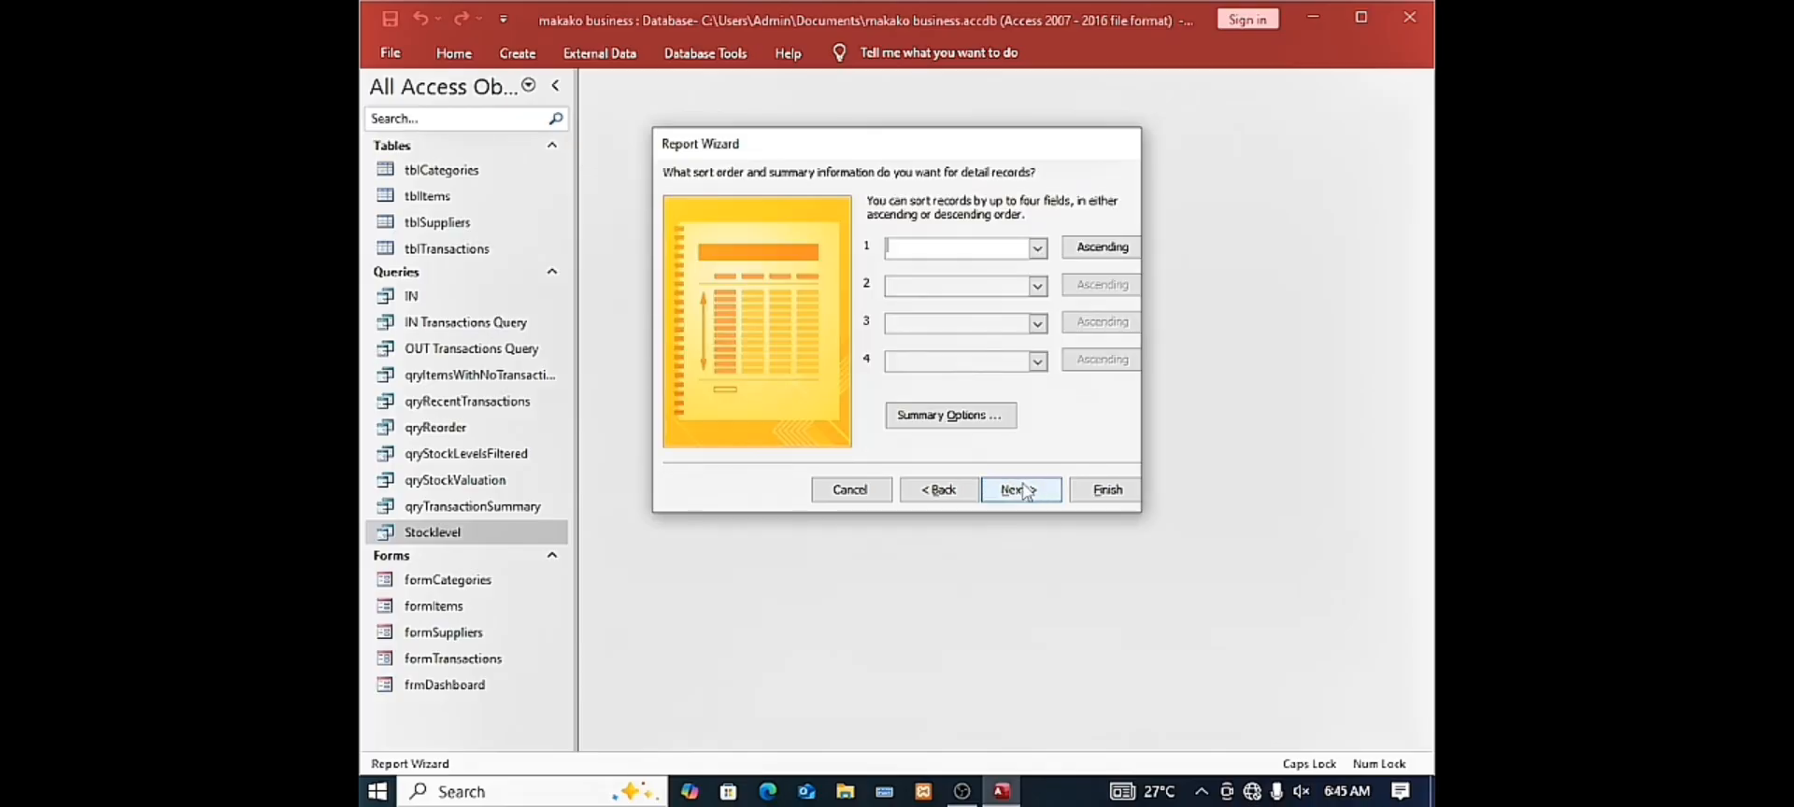
Leave the detail records without a sort field and accept the Stepped layout in Portrait orientation
{"action": "left_click", "coordinate": [1038, 250]}
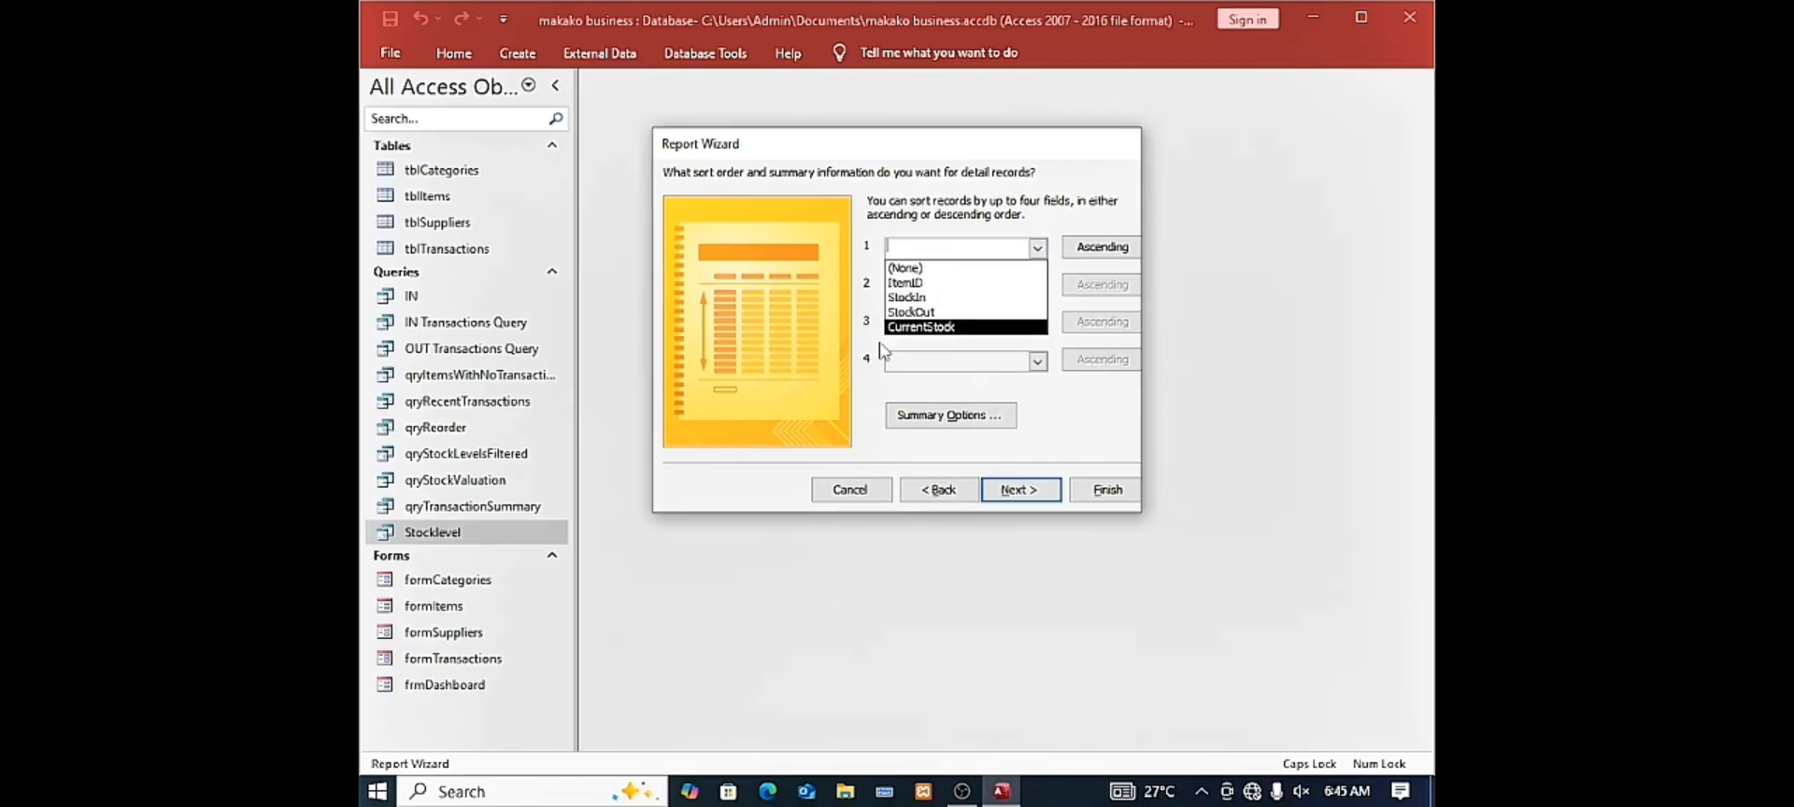
{"action": "left_click", "coordinate": [860, 402]}
{"action": "left_click", "coordinate": [1020, 491]}
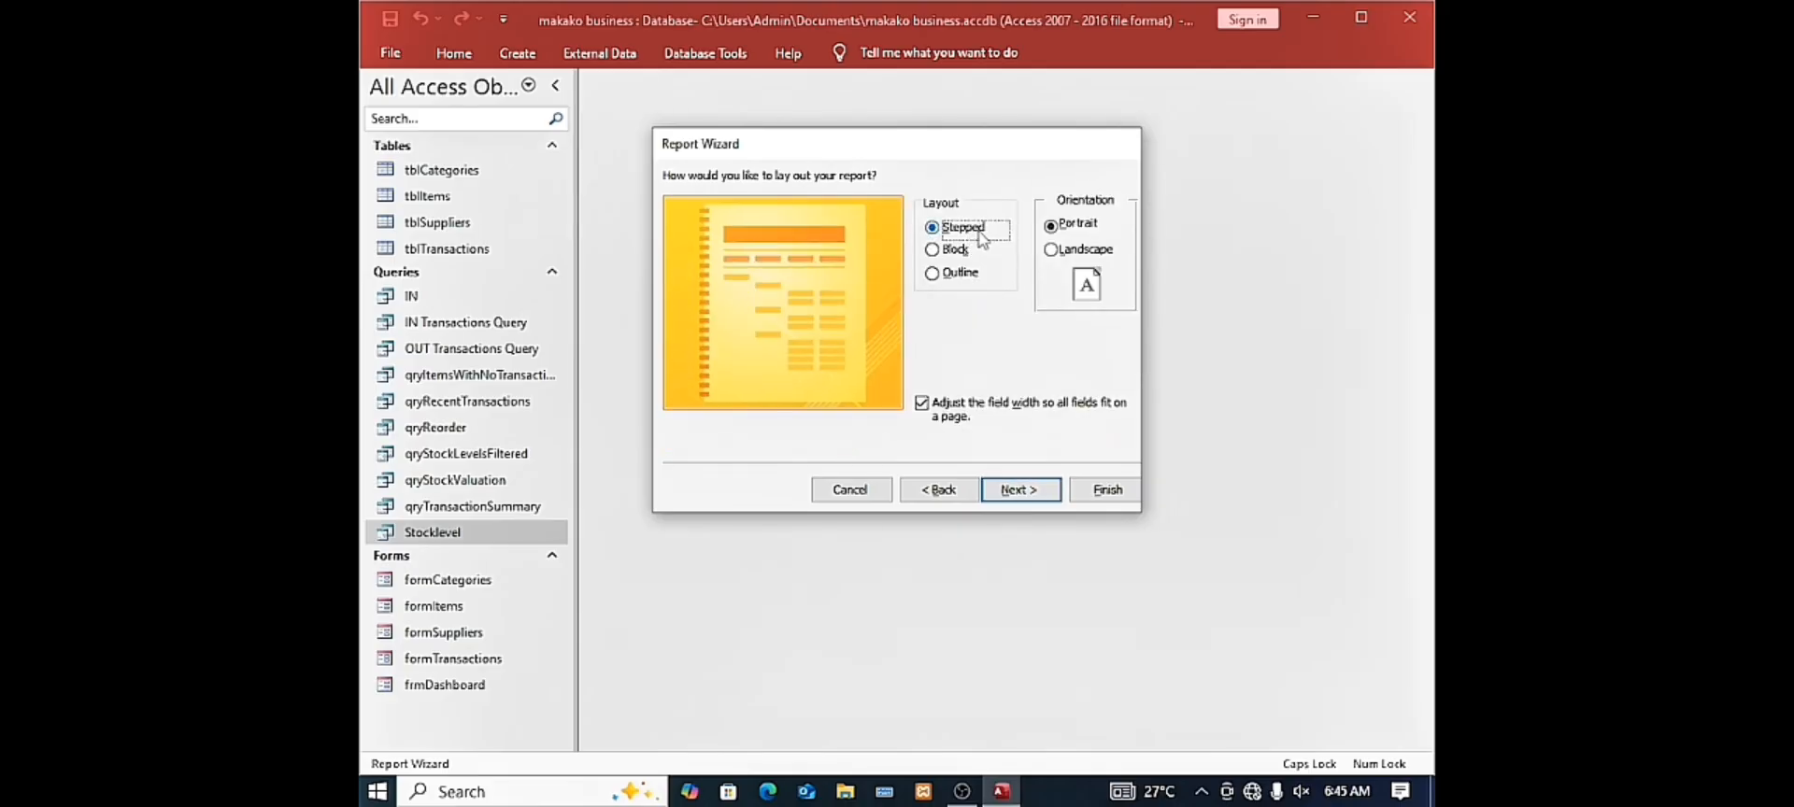
{"action": "left_click", "coordinate": [1009, 500]}
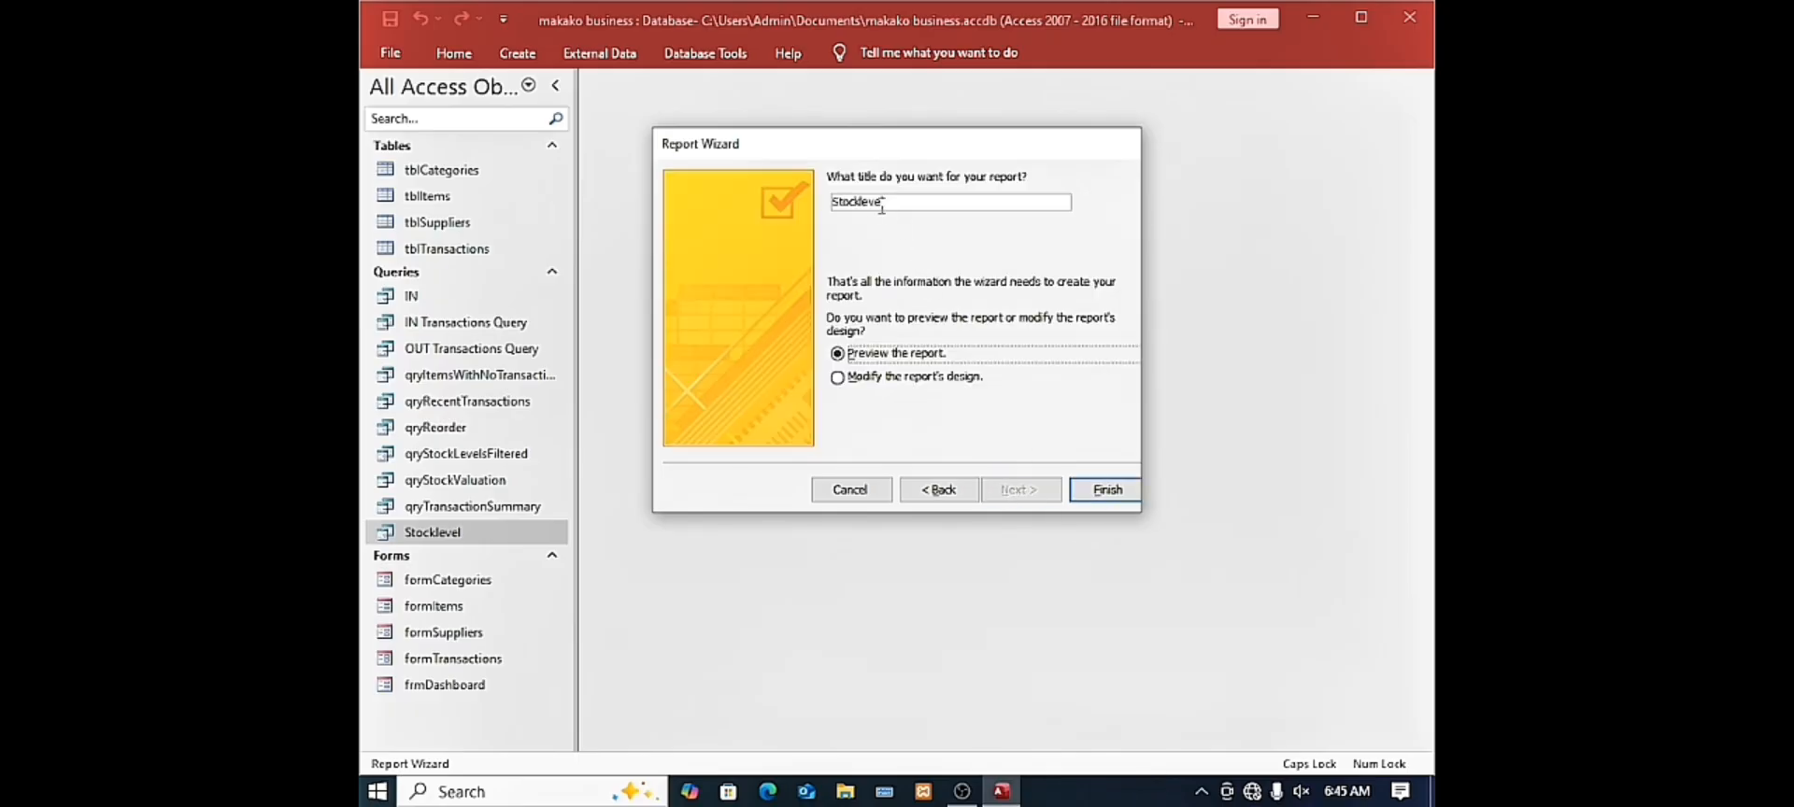
Title the report rptStocklevel and finish the wizard with the report preview
{"action": "left_click", "coordinate": [838, 204]}
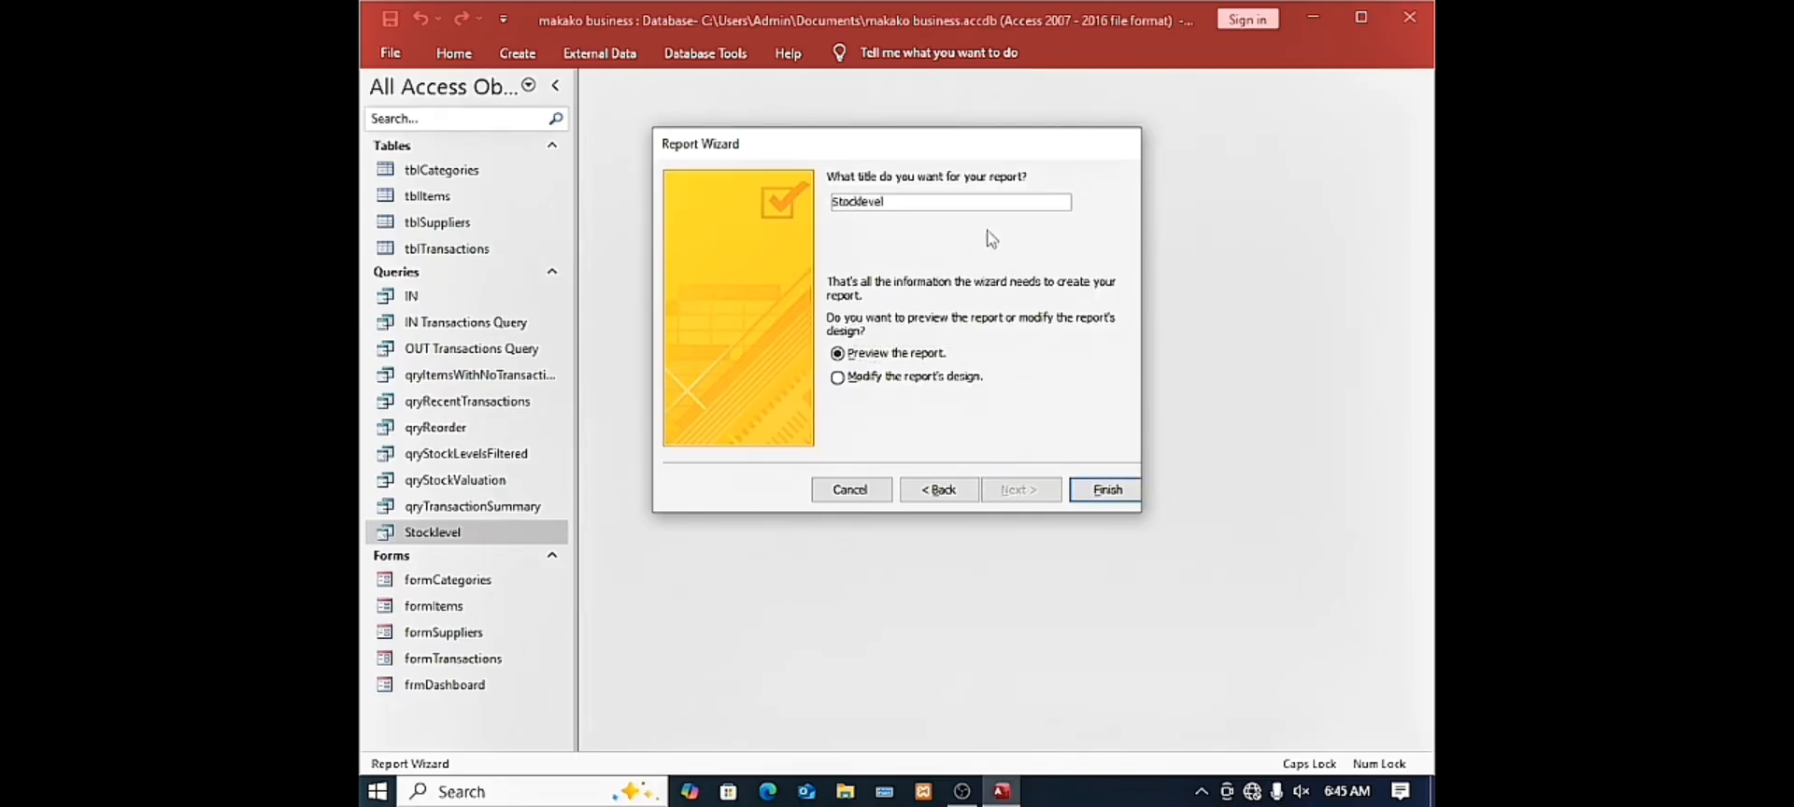
{"action": "type", "text": "R"}
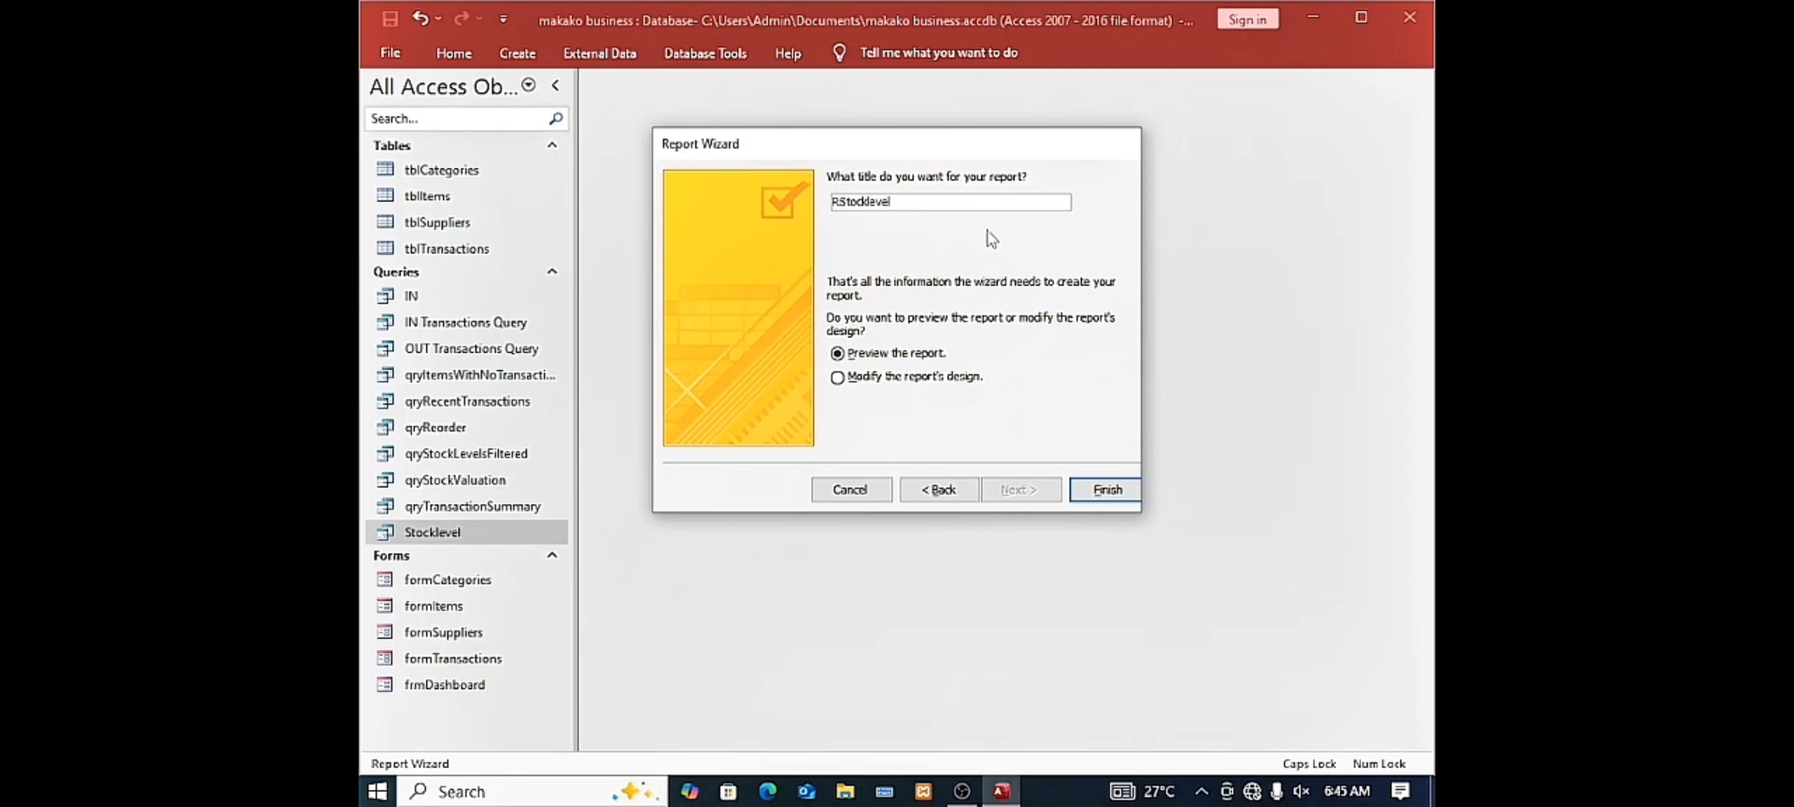
{"action": "type", "text": "P"}
{"action": "key", "text": "BackSpace"}
{"action": "key", "text": "BackSpace"}
{"action": "key", "text": "Caps_Lock"}
{"action": "type", "text": "rpt"}
{"action": "left_click", "coordinate": [1105, 497]}
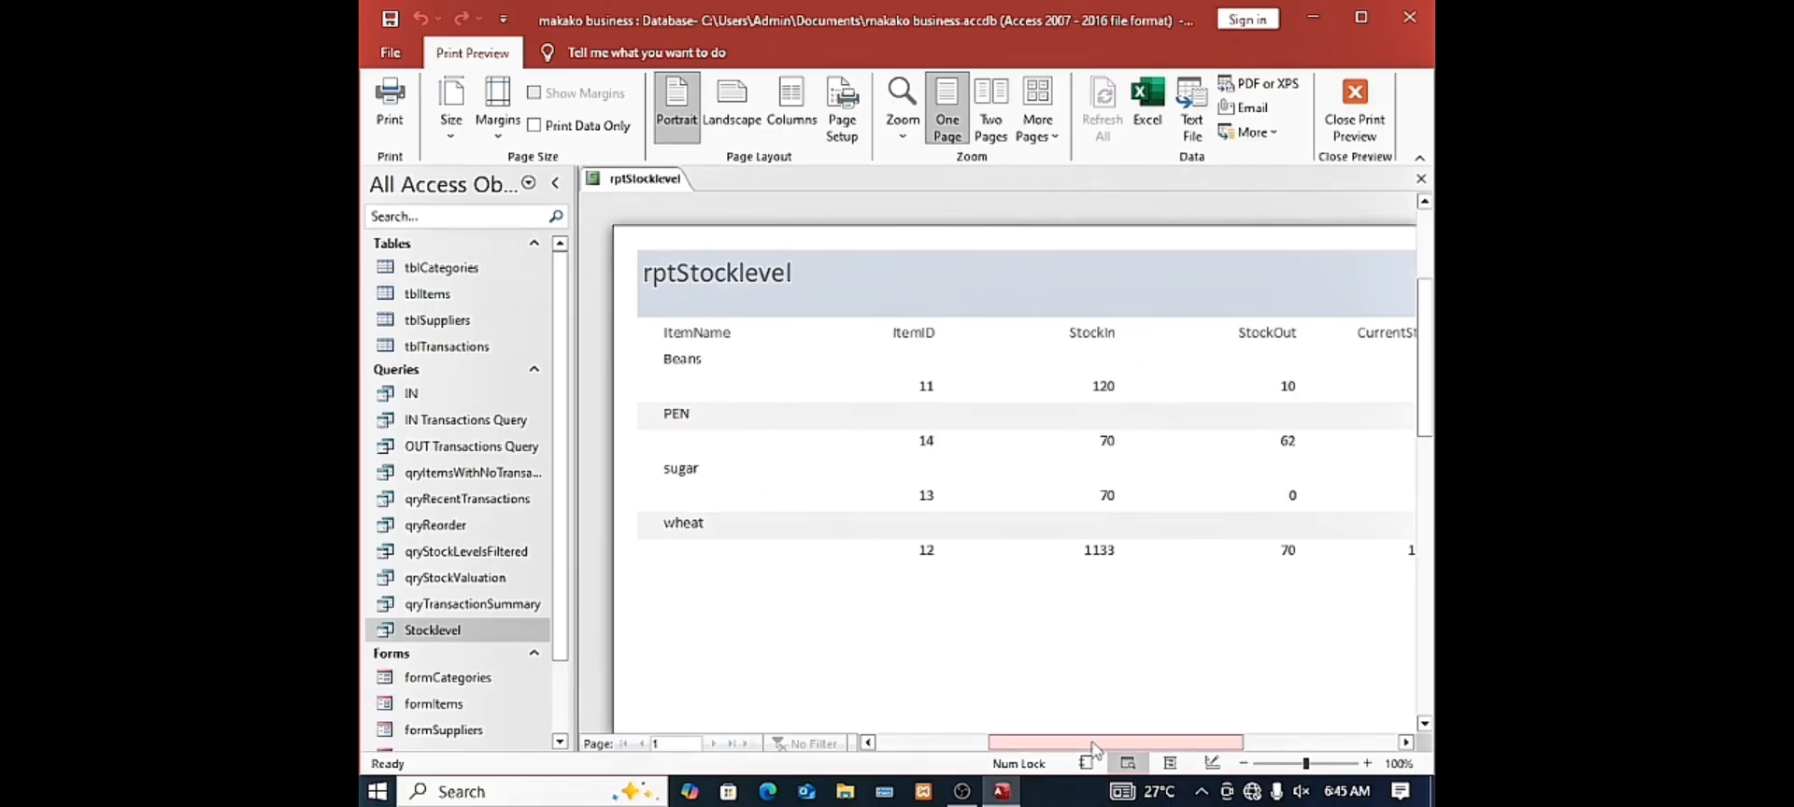
Look across the columns of the rptStocklevel preview and close the report
{"action": "mouse_move", "coordinate": [1092, 743]}
{"action": "left_mouse_down"}
{"action": "mouse_move", "coordinate": [1175, 750]}
{"action": "mouse_move", "coordinate": [1102, 743]}
{"action": "left_mouse_up"}
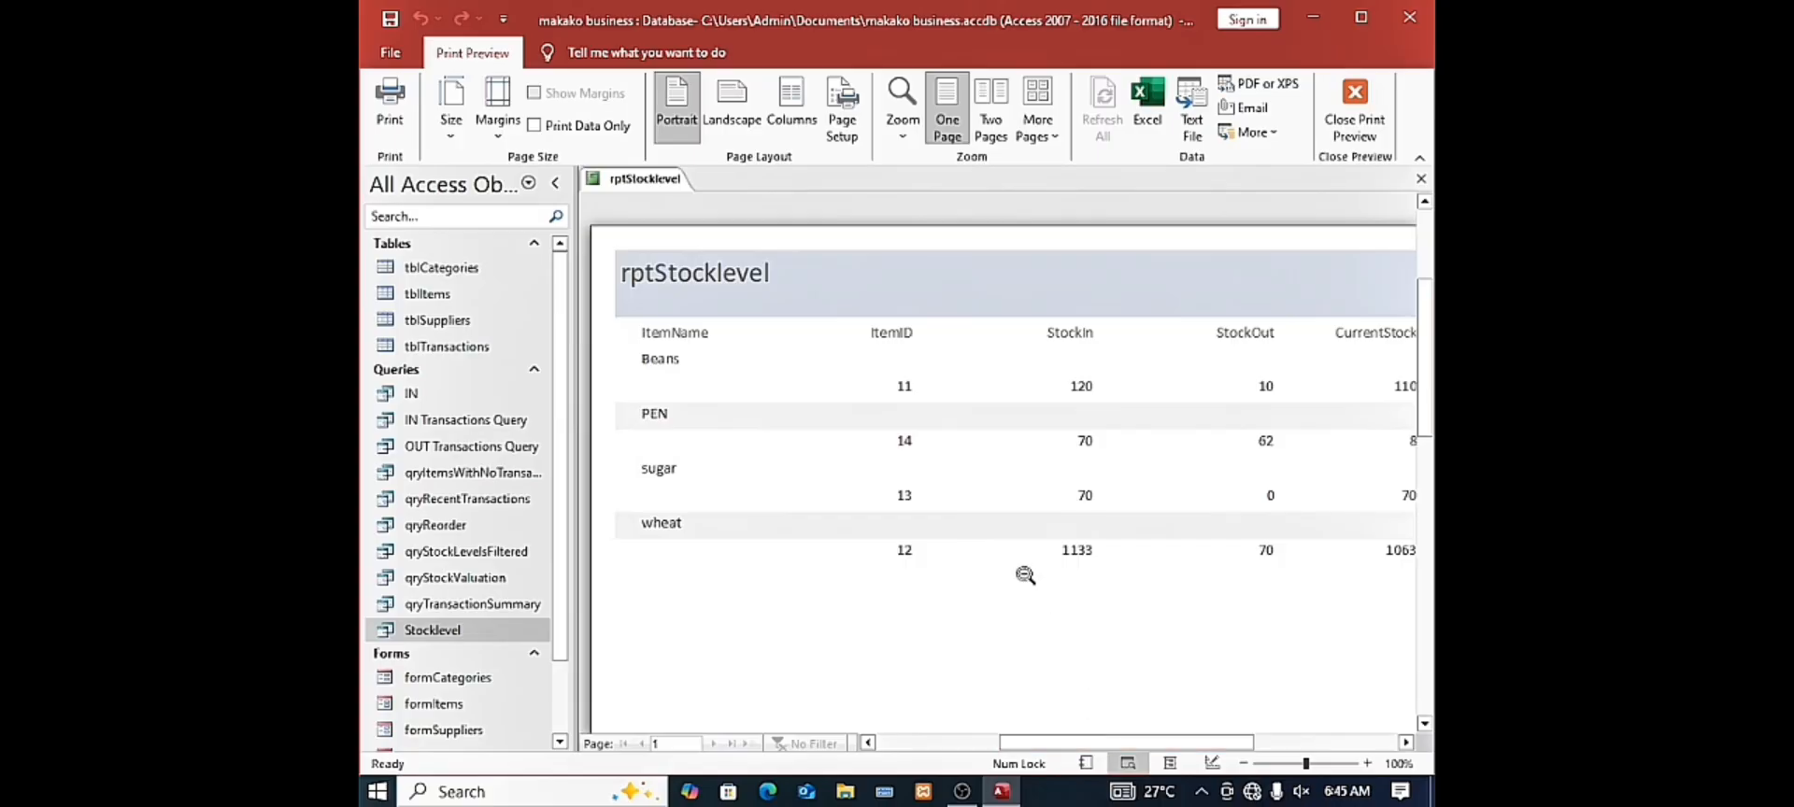
{"action": "left_click_drag", "start_coordinate": [1090, 747], "coordinate": [829, 300]}
{"action": "right_click", "coordinate": [641, 177]}
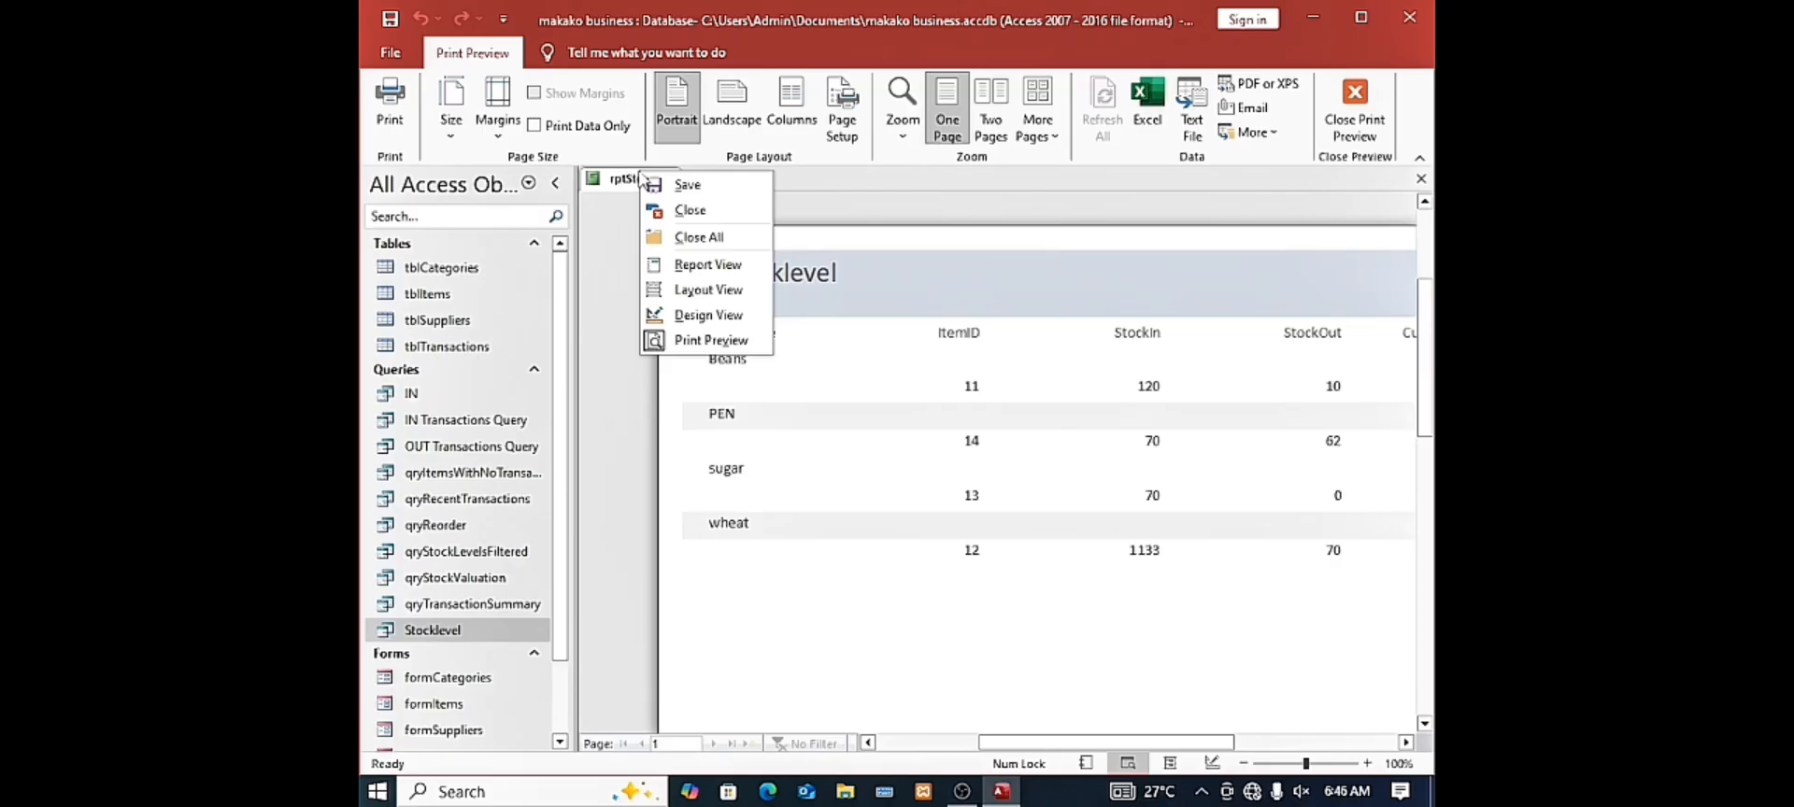
{"action": "left_click", "coordinate": [689, 209]}
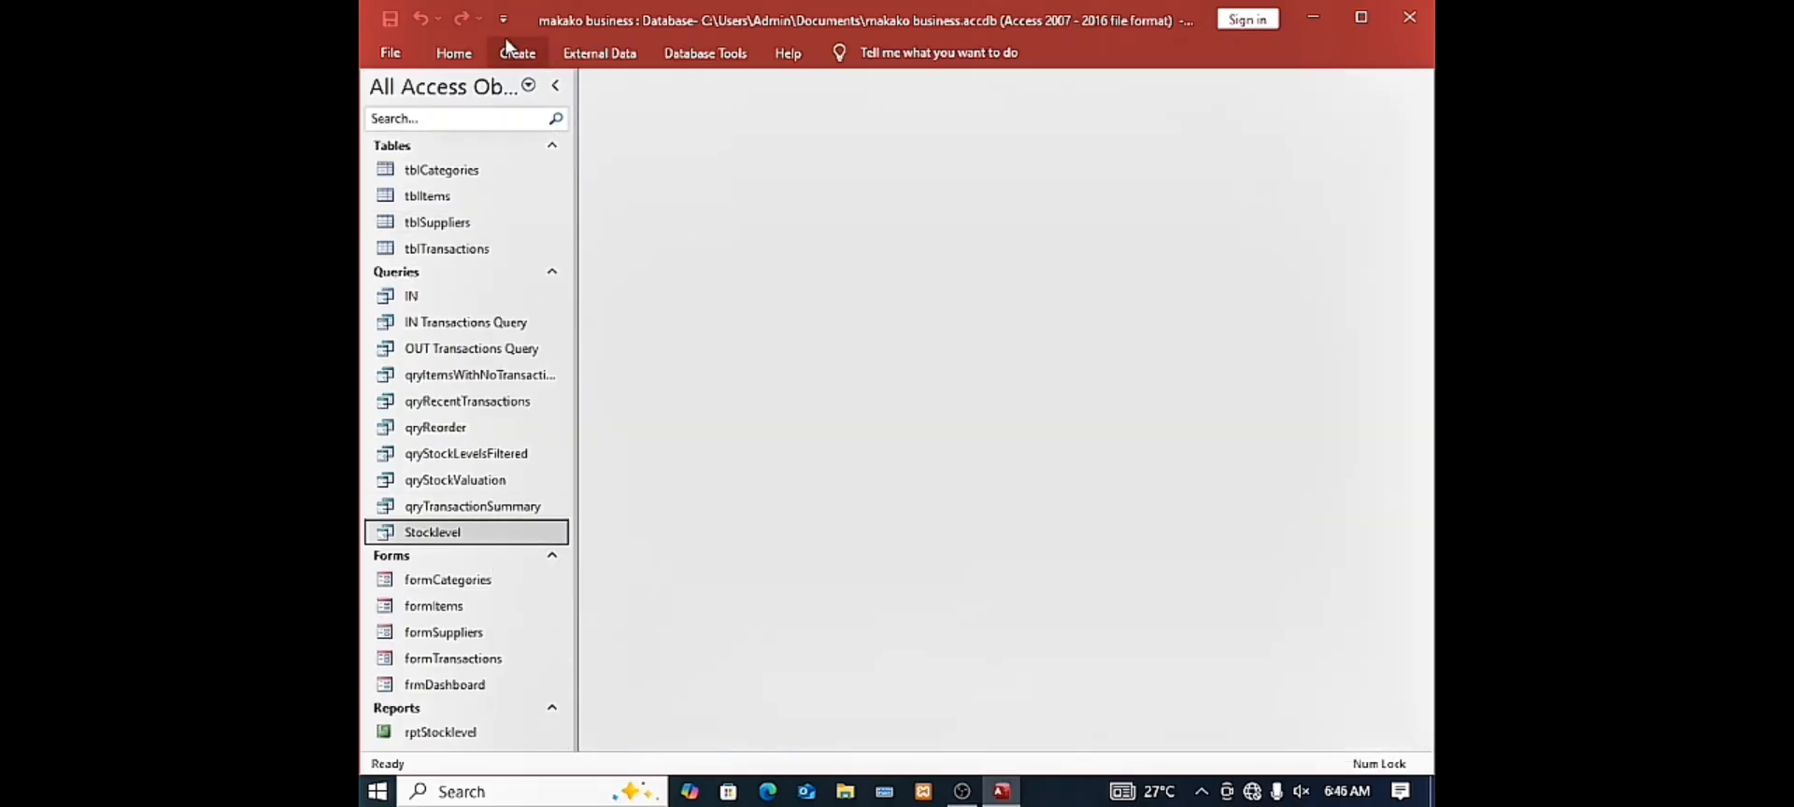
Open the qryTransactionSummary query to review its monthly totals, and close it
{"action": "double_click", "coordinate": [502, 510]}
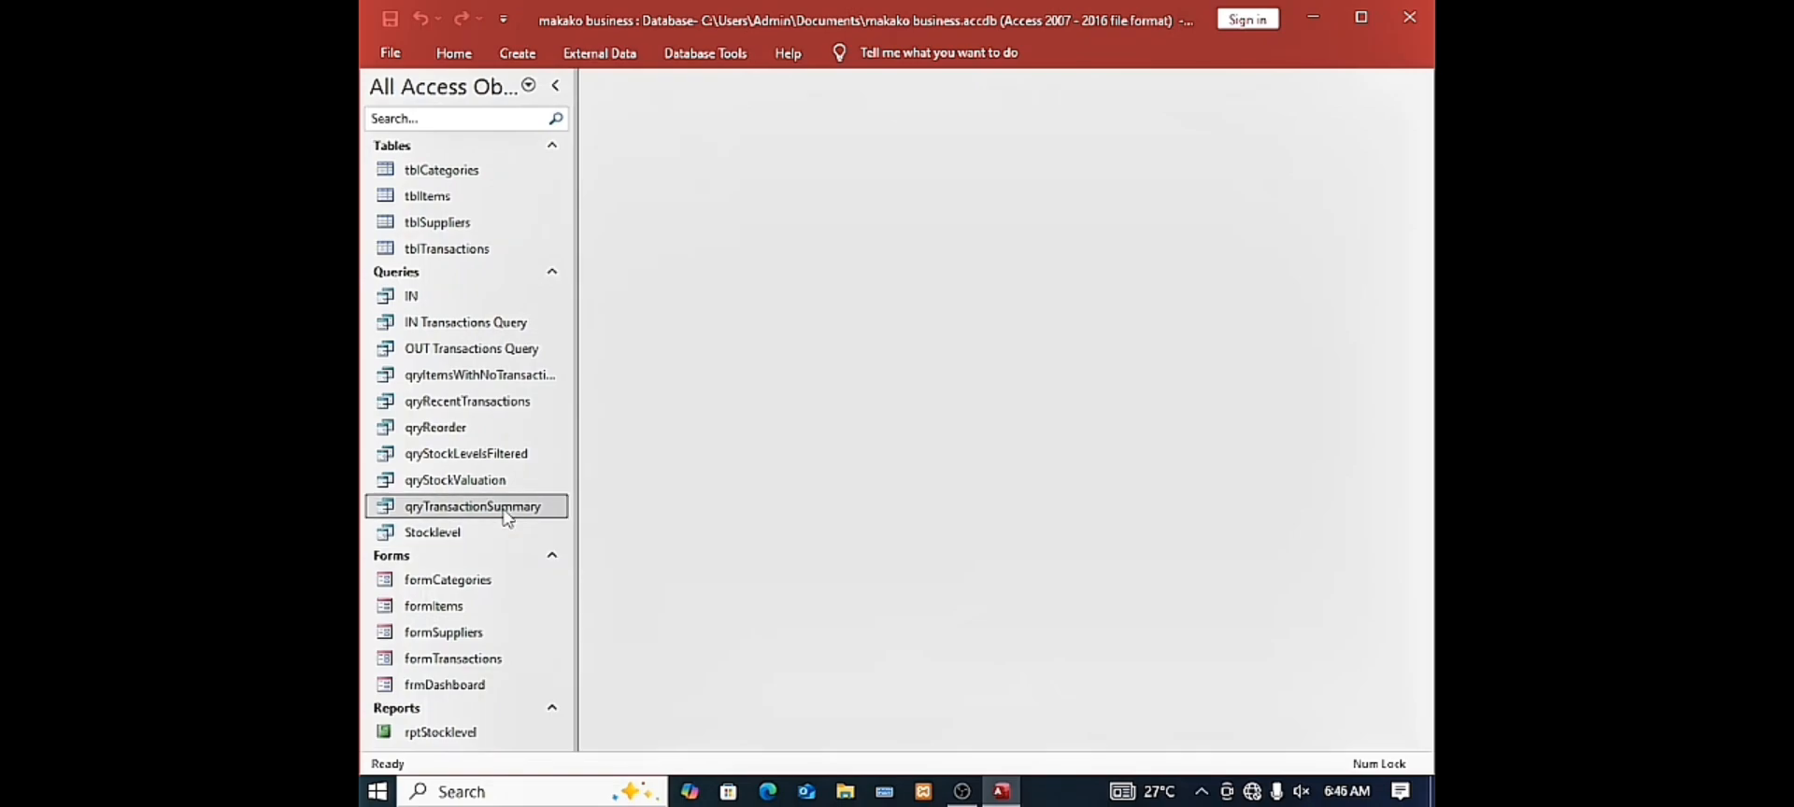
{"action": "right_click", "coordinate": [695, 82]}
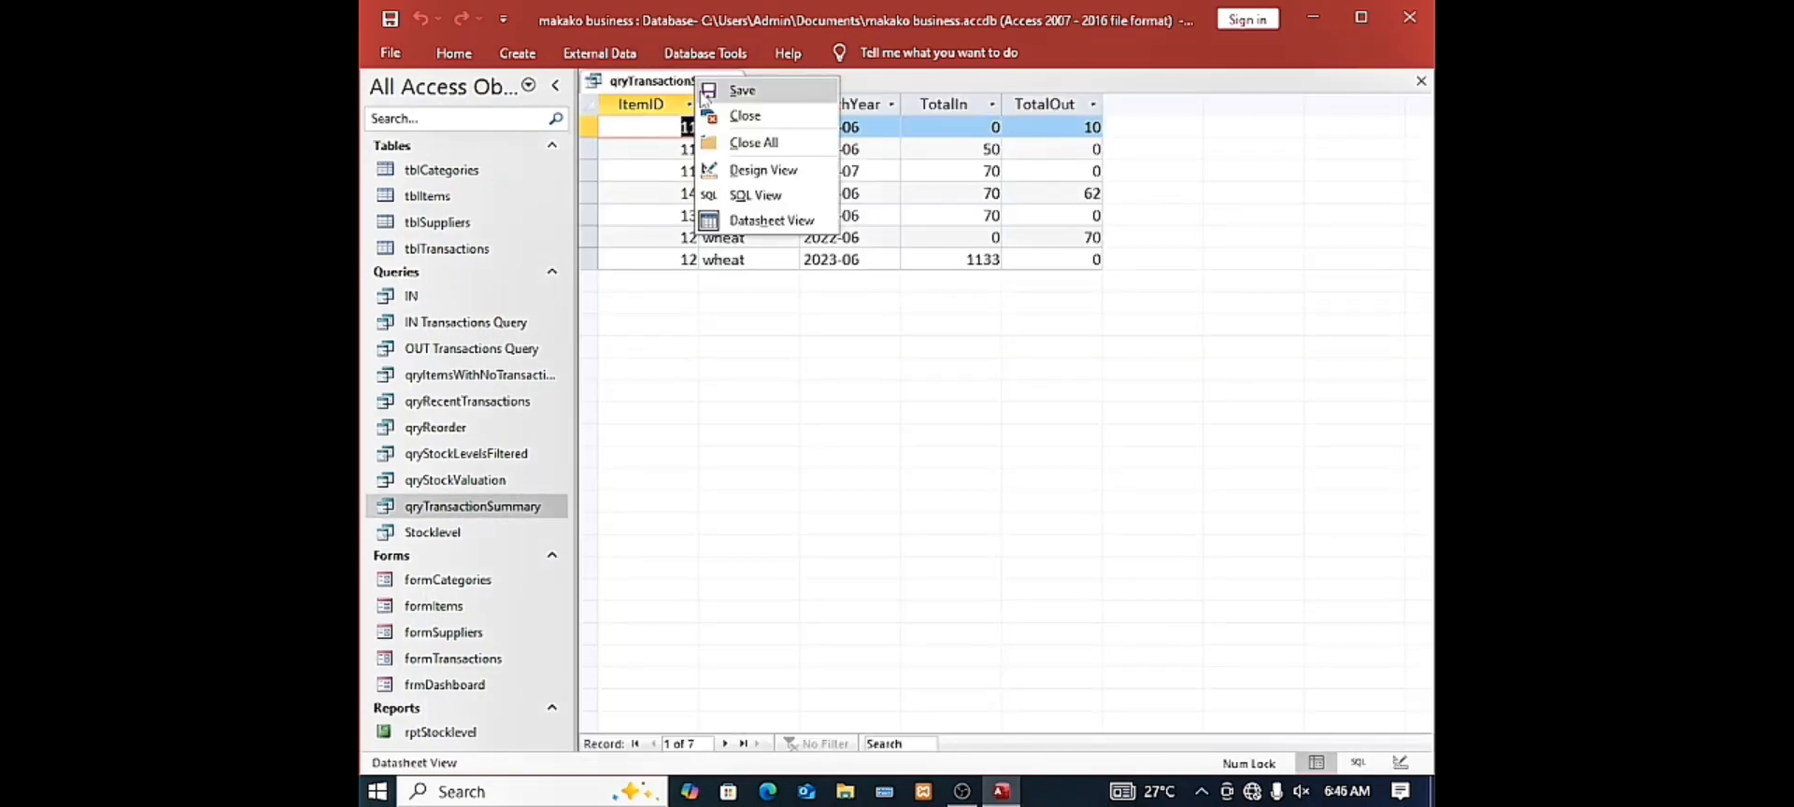
{"action": "left_click", "coordinate": [722, 117]}
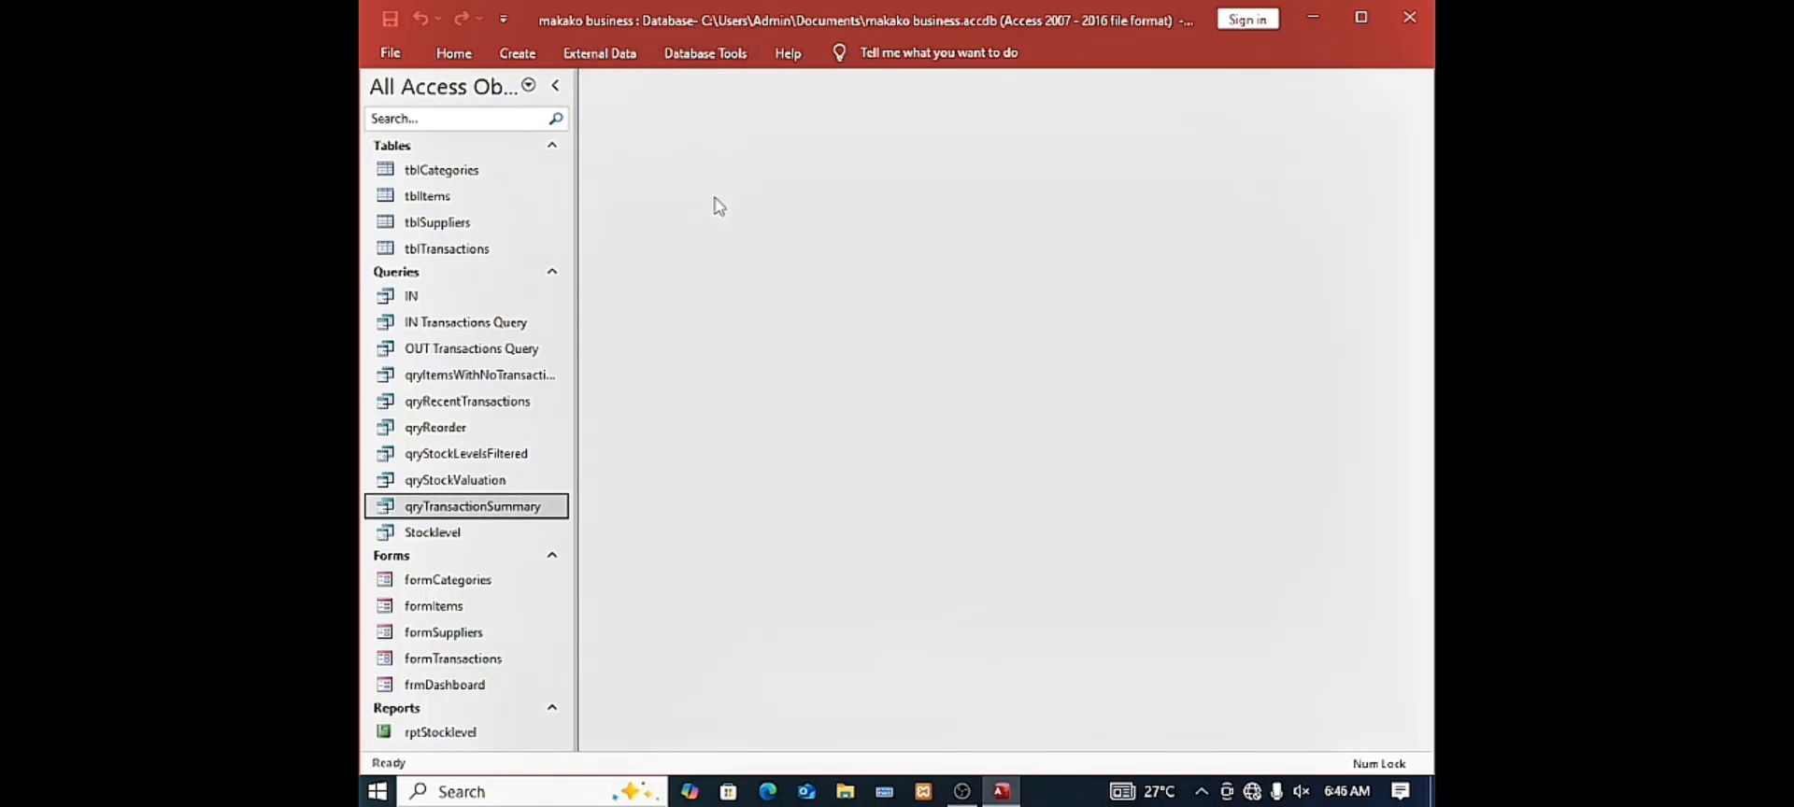
Start a Report Wizard report based on qryTransactionSummary and include all of its fields
{"action": "left_click", "coordinate": [517, 52]}
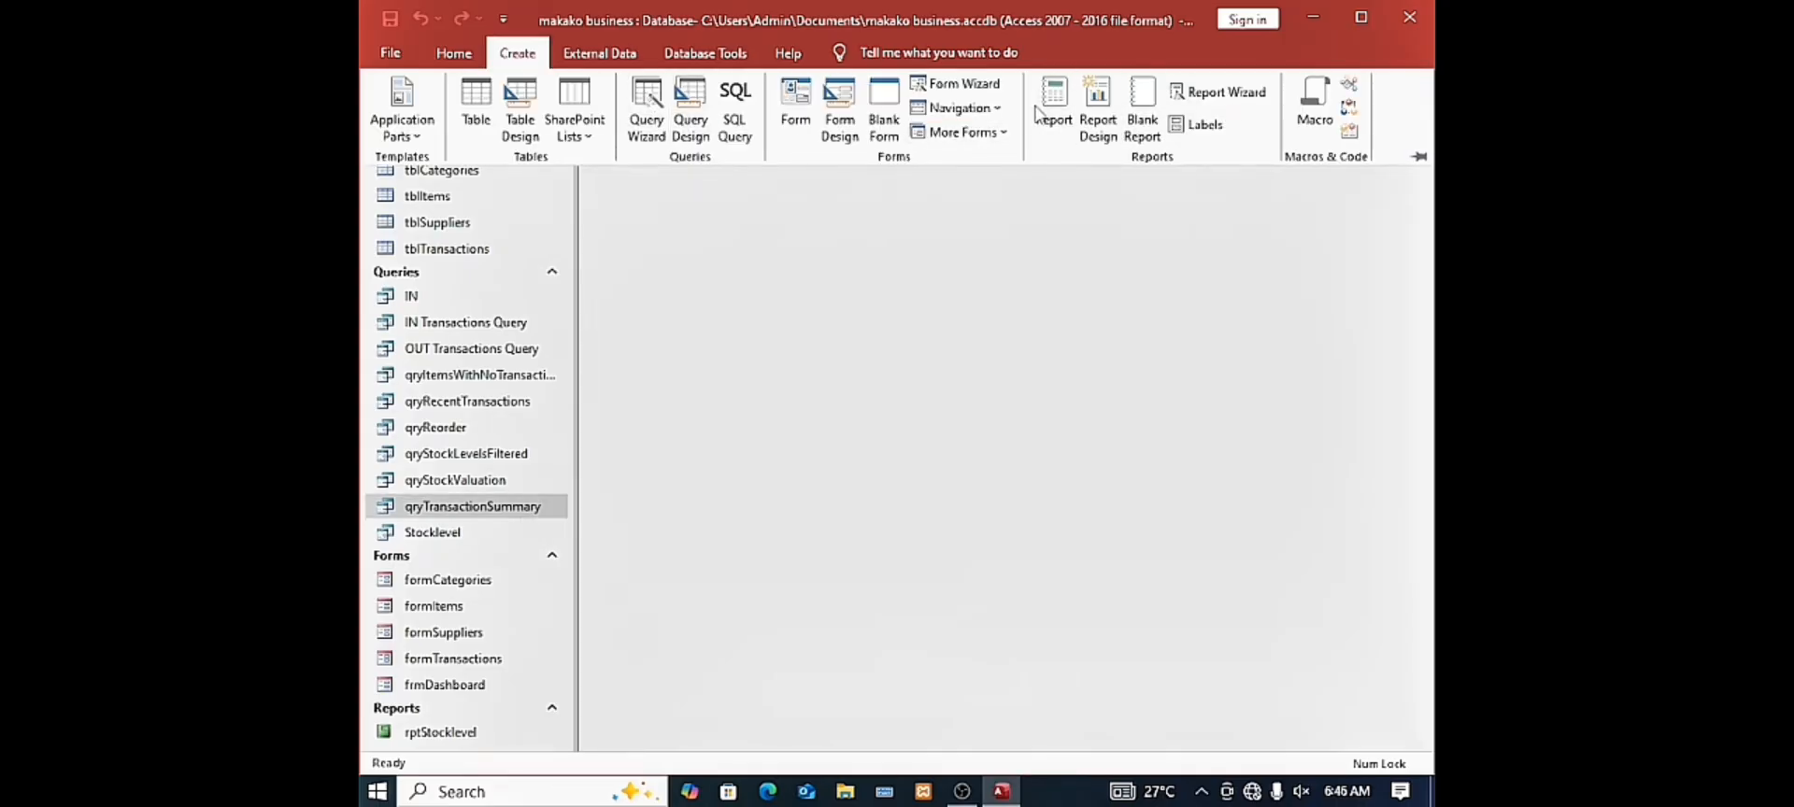
{"action": "left_click", "coordinate": [1210, 96]}
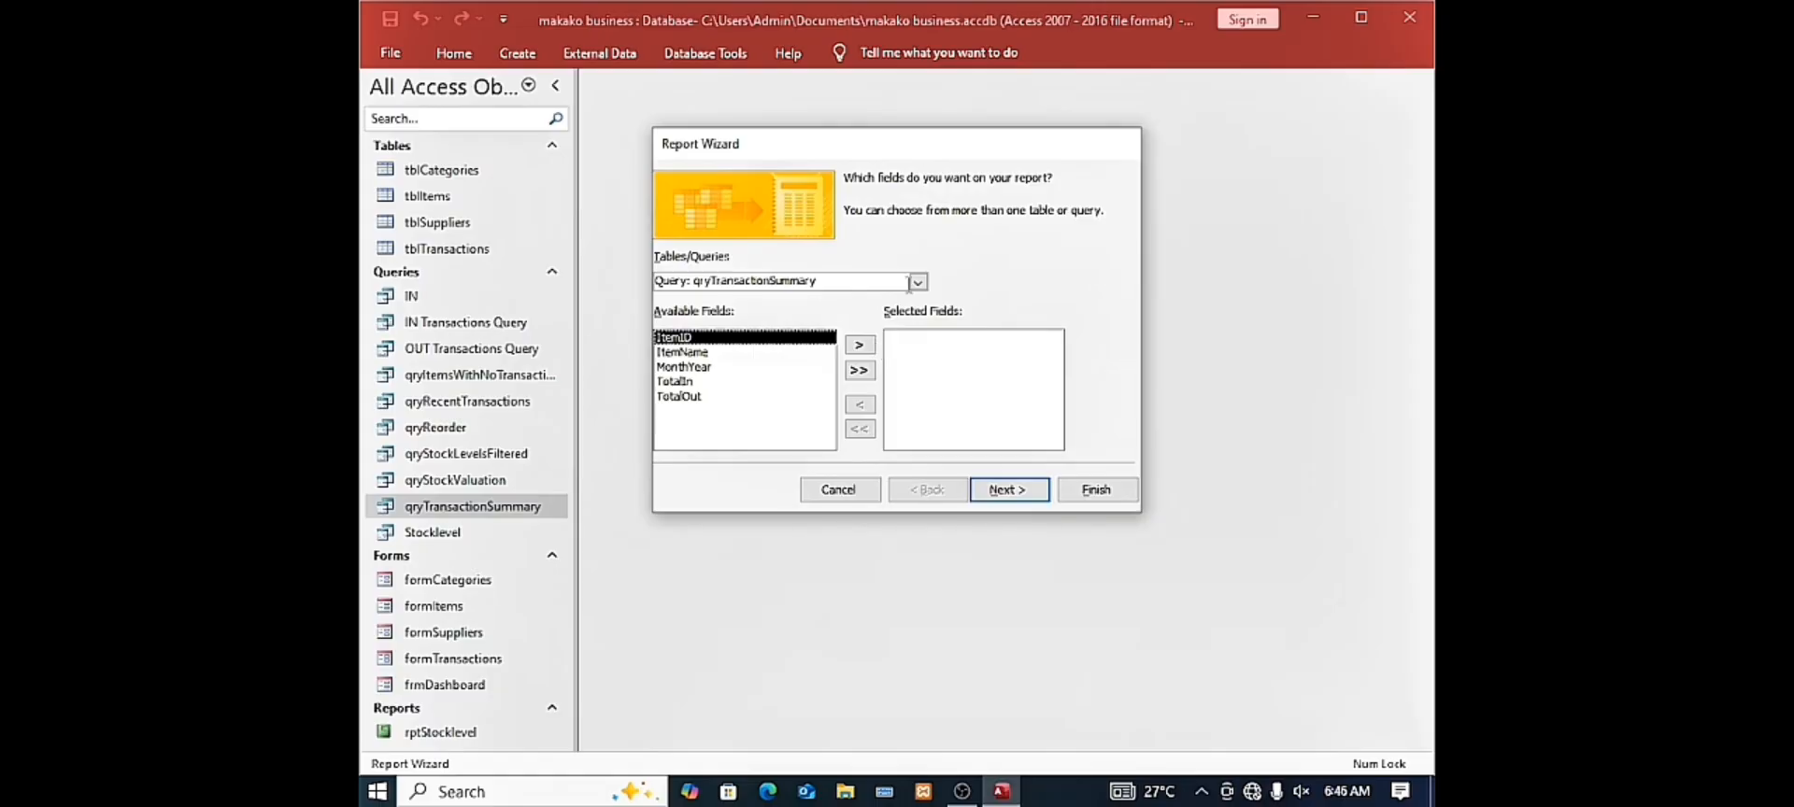
{"action": "left_click", "coordinate": [858, 370]}
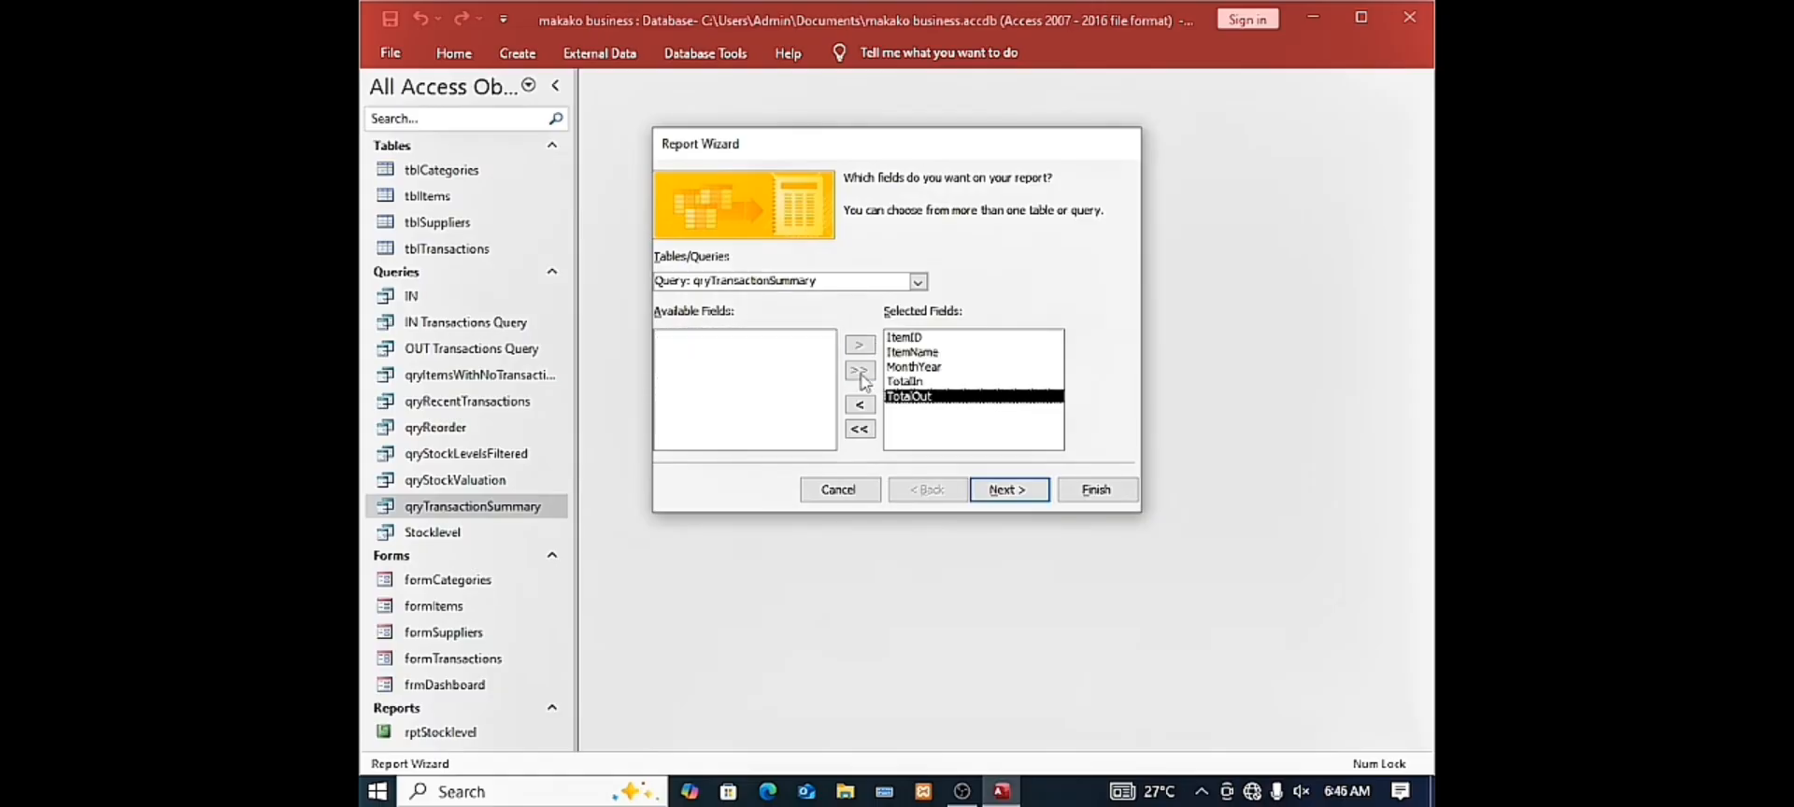
{"action": "left_click", "coordinate": [1002, 490]}
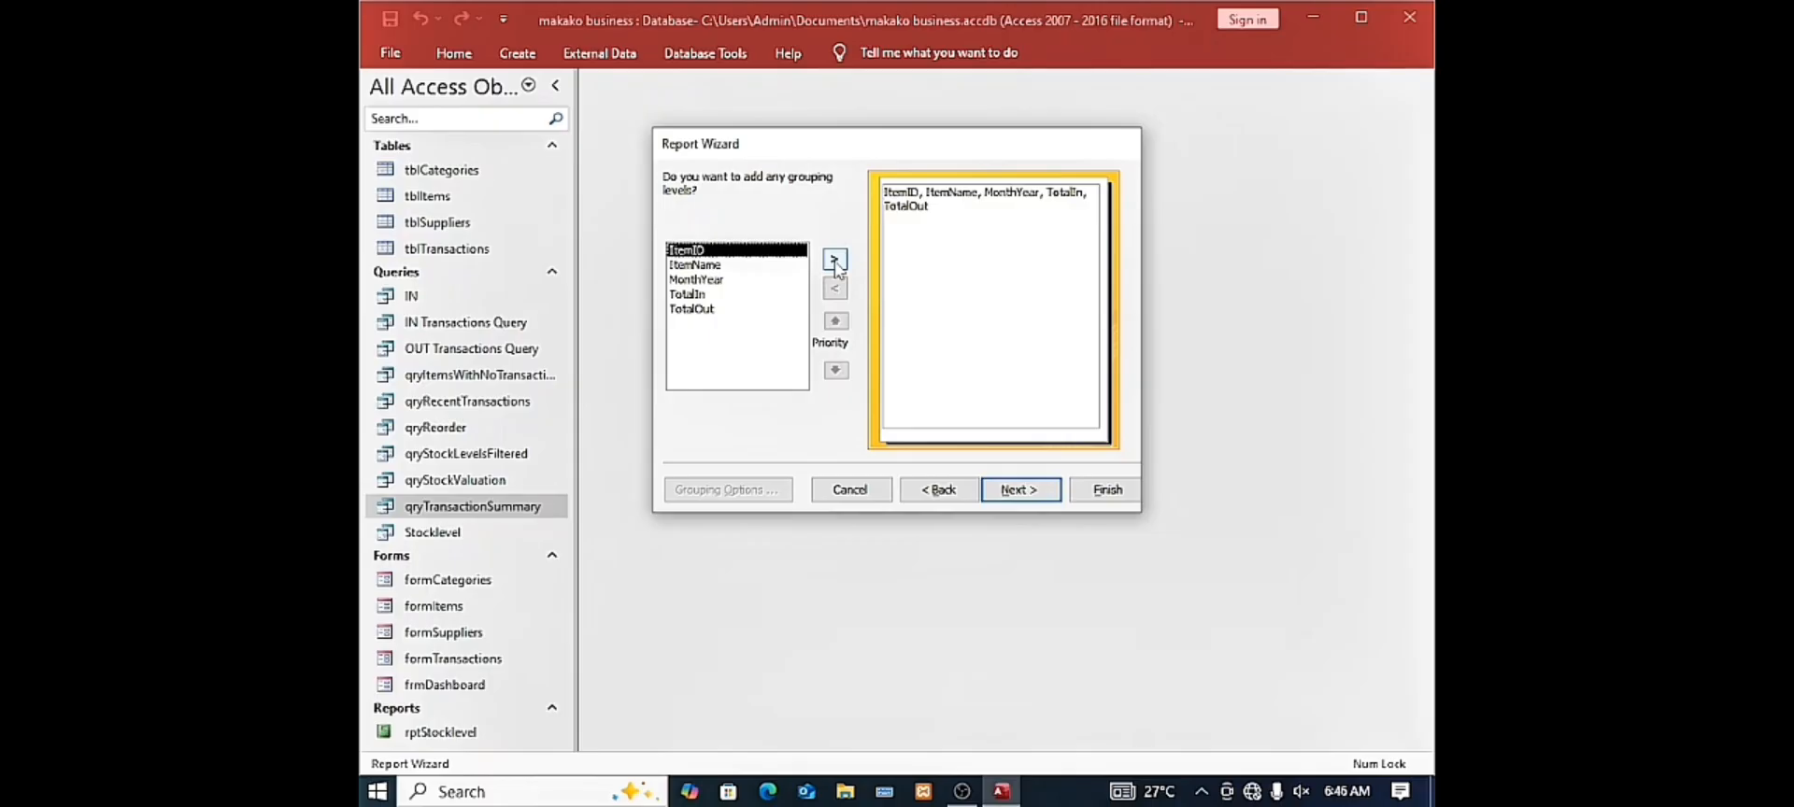
Group the transaction summary report by ItemName and continue to the layout options without a sort field
{"action": "left_click", "coordinate": [730, 265]}
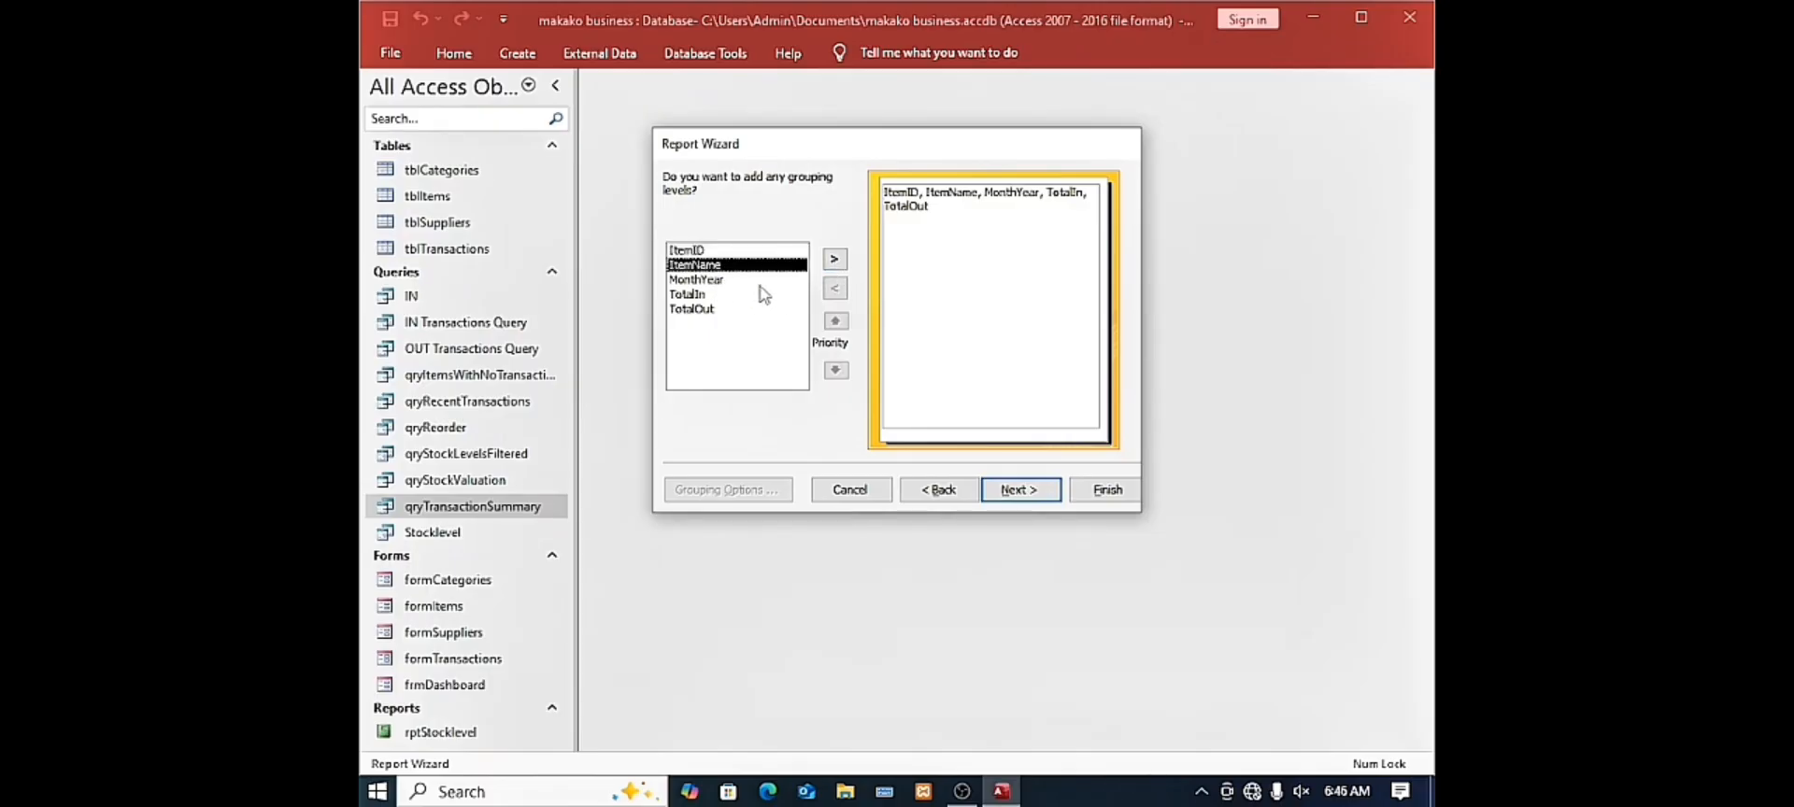
{"action": "left_click", "coordinate": [835, 261]}
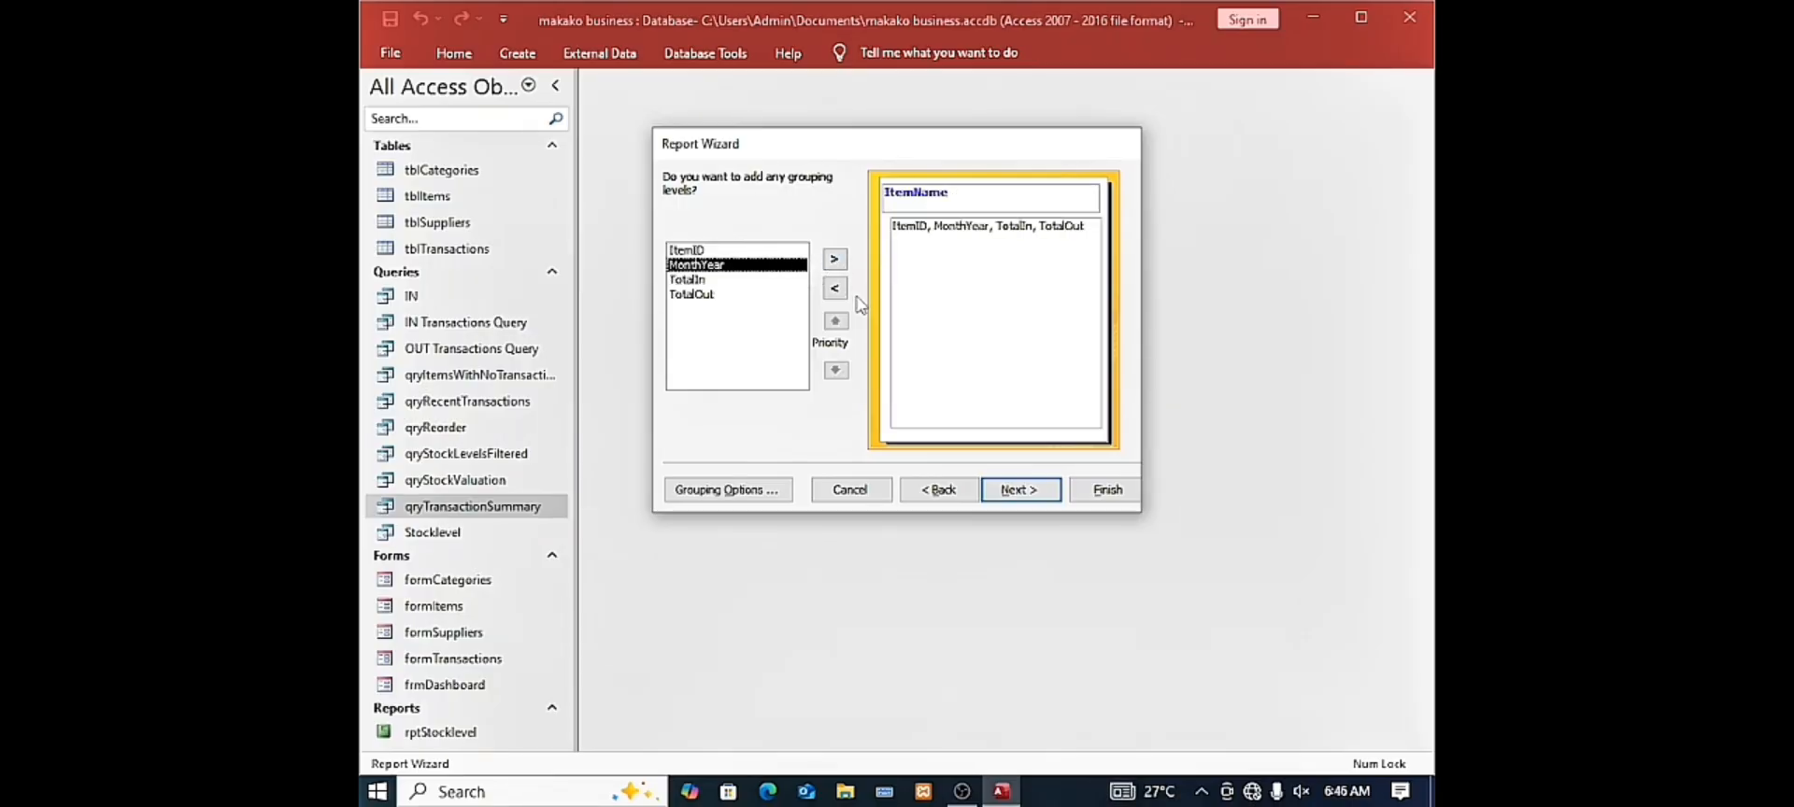
{"action": "left_click", "coordinate": [1016, 490]}
{"action": "left_click", "coordinate": [1016, 490]}
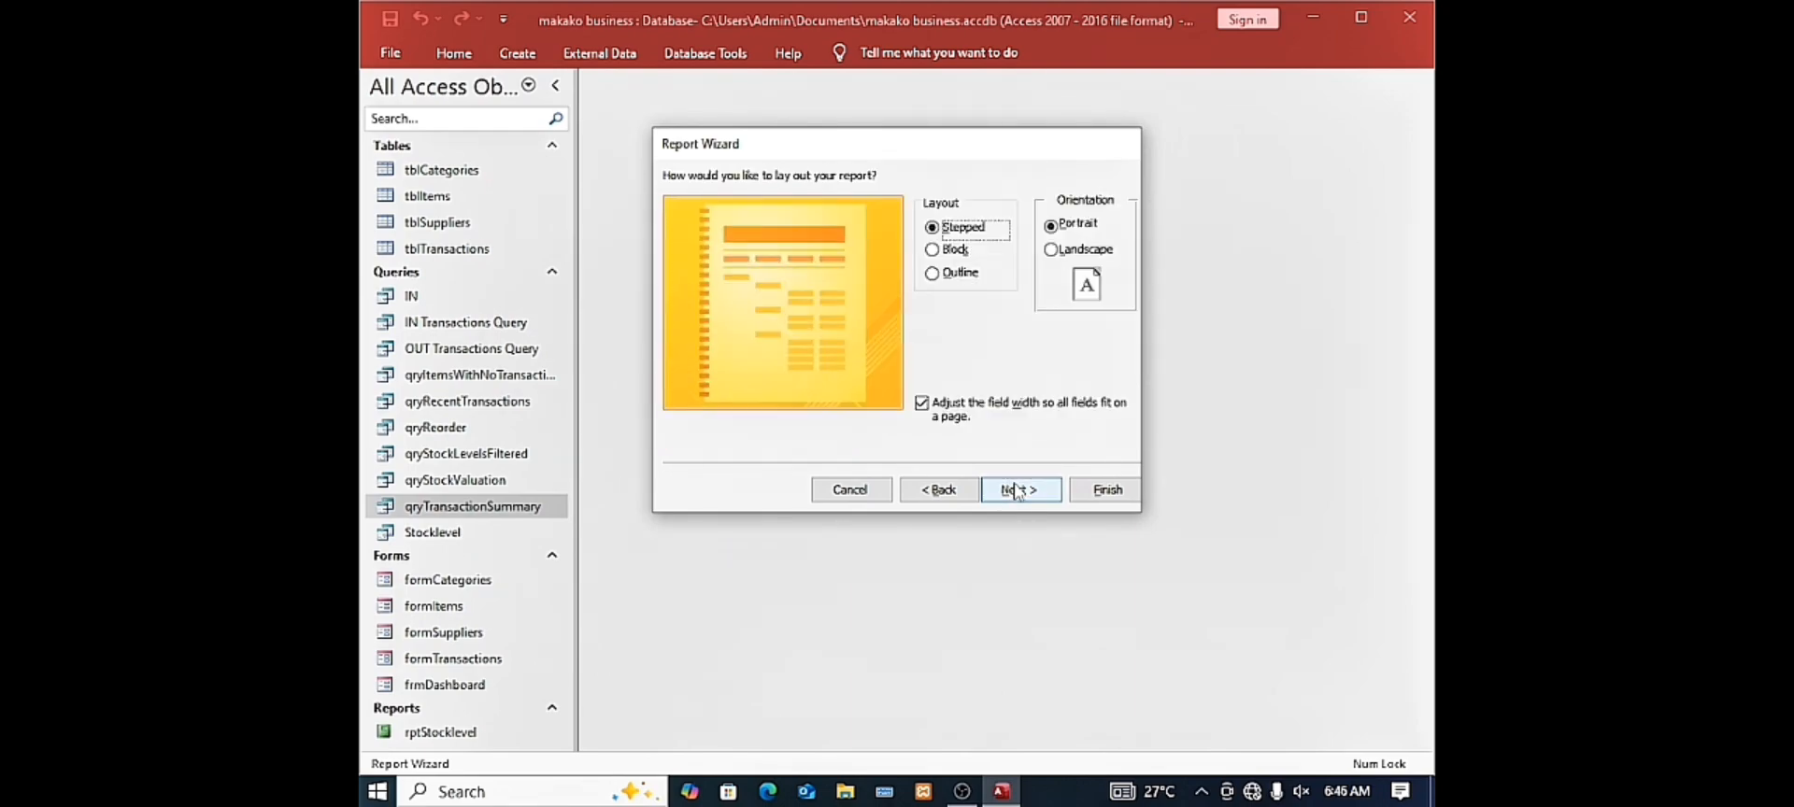
Keep the stepped portrait layout, title the report rptTransactionSummary, and finish the wizard to preview it
{"action": "left_click", "coordinate": [1023, 493]}
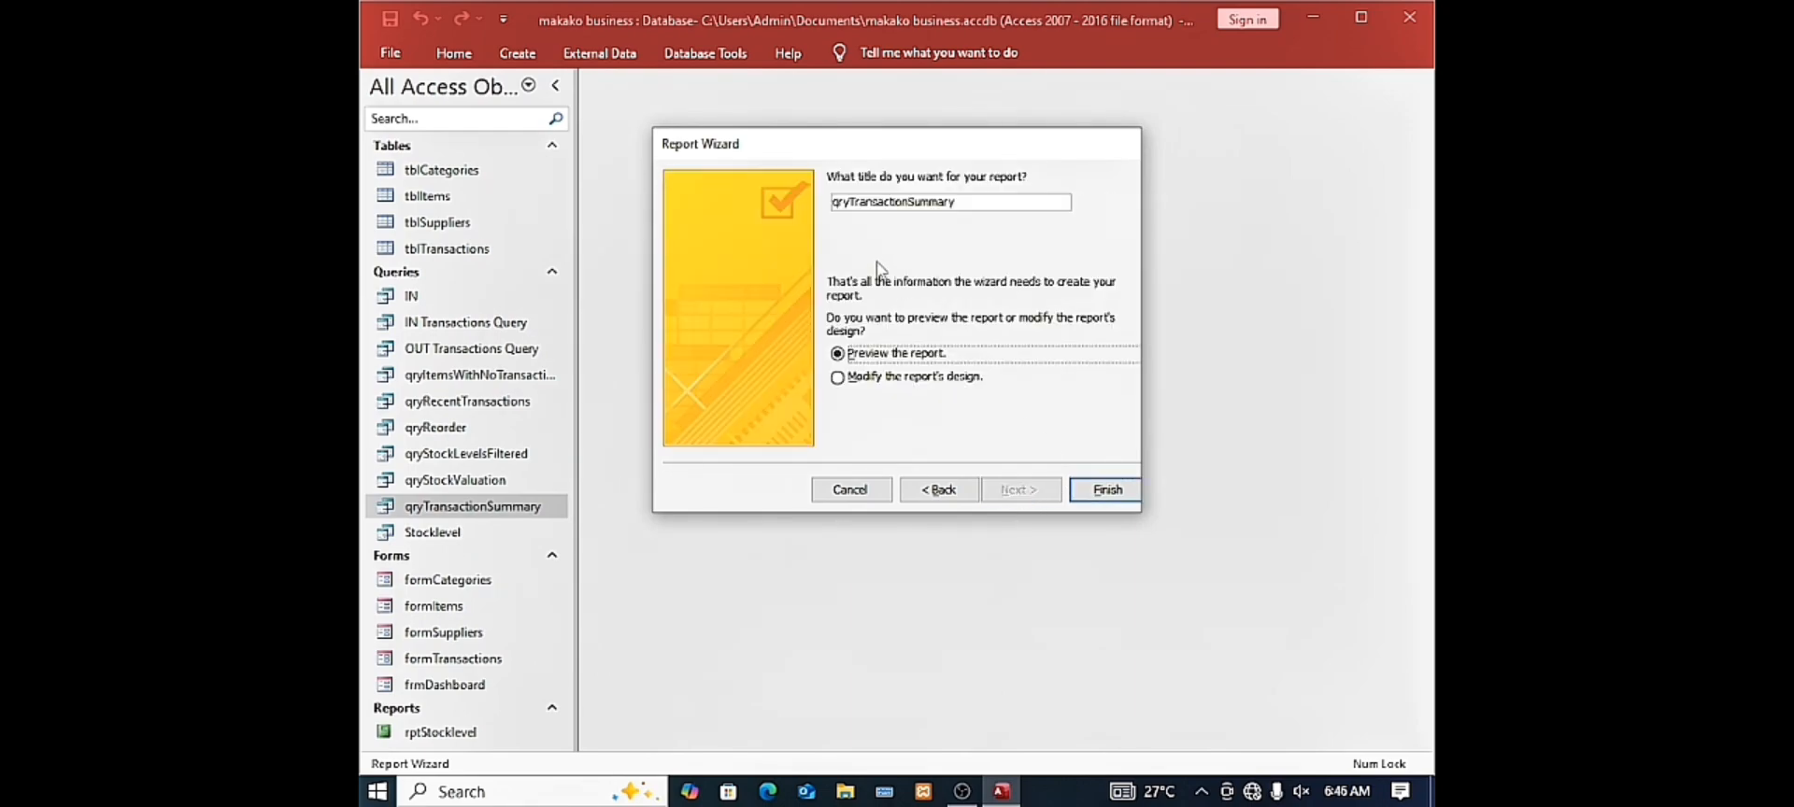
{"action": "left_click", "coordinate": [851, 200]}
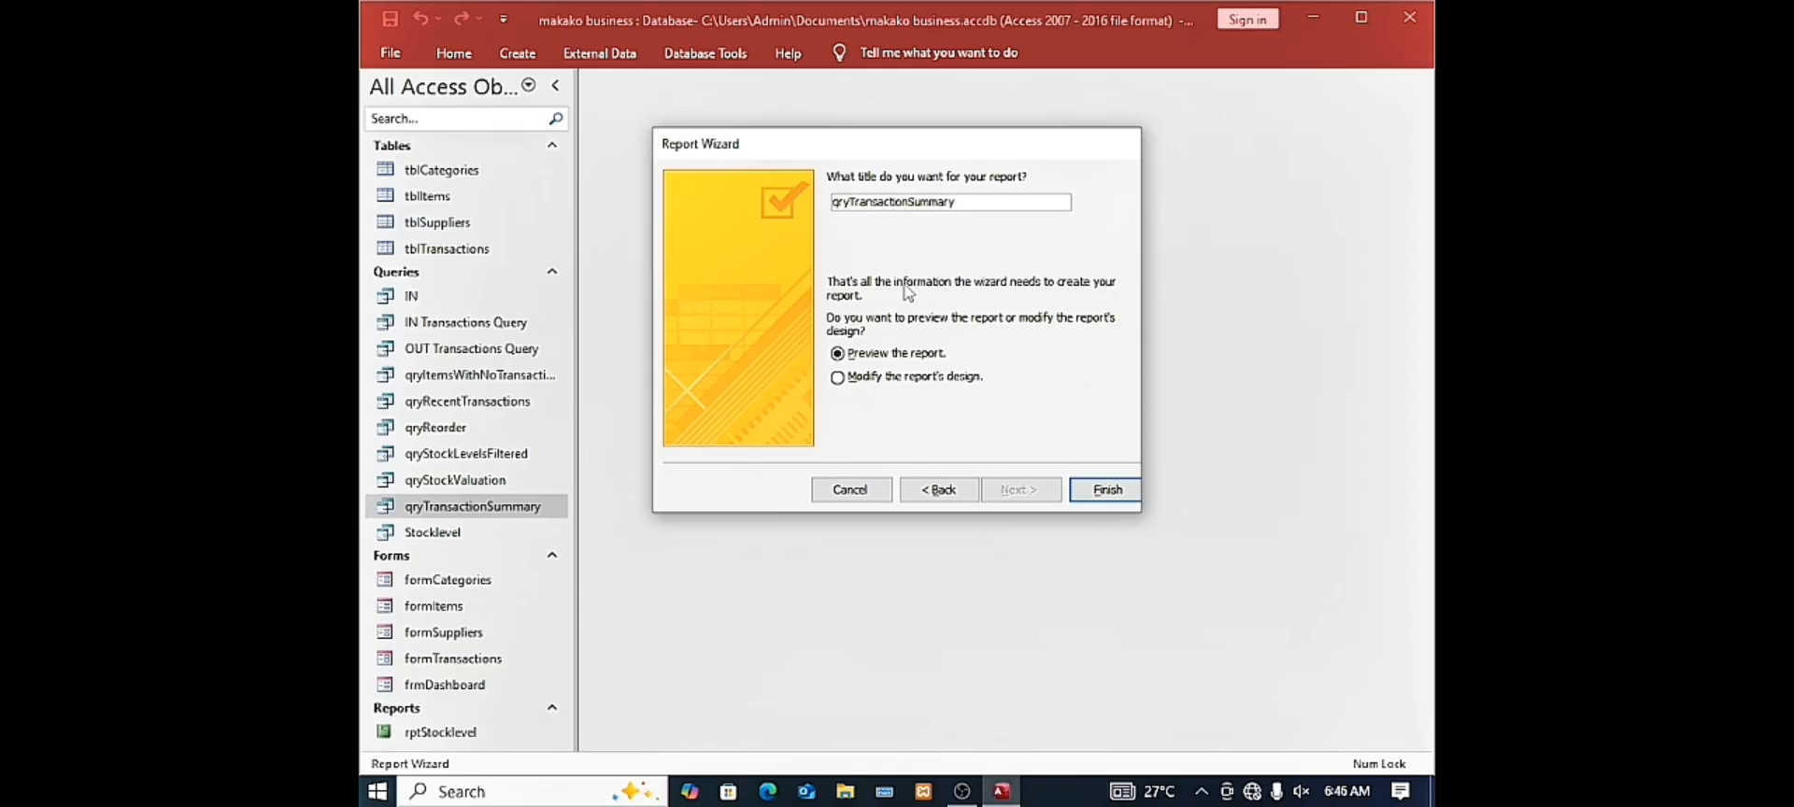
{"action": "key", "text": "BackSpace"}
{"action": "key", "text": "BackSpace"}
{"action": "key", "text": "BackSpace"}
{"action": "type", "text": "rpt"}
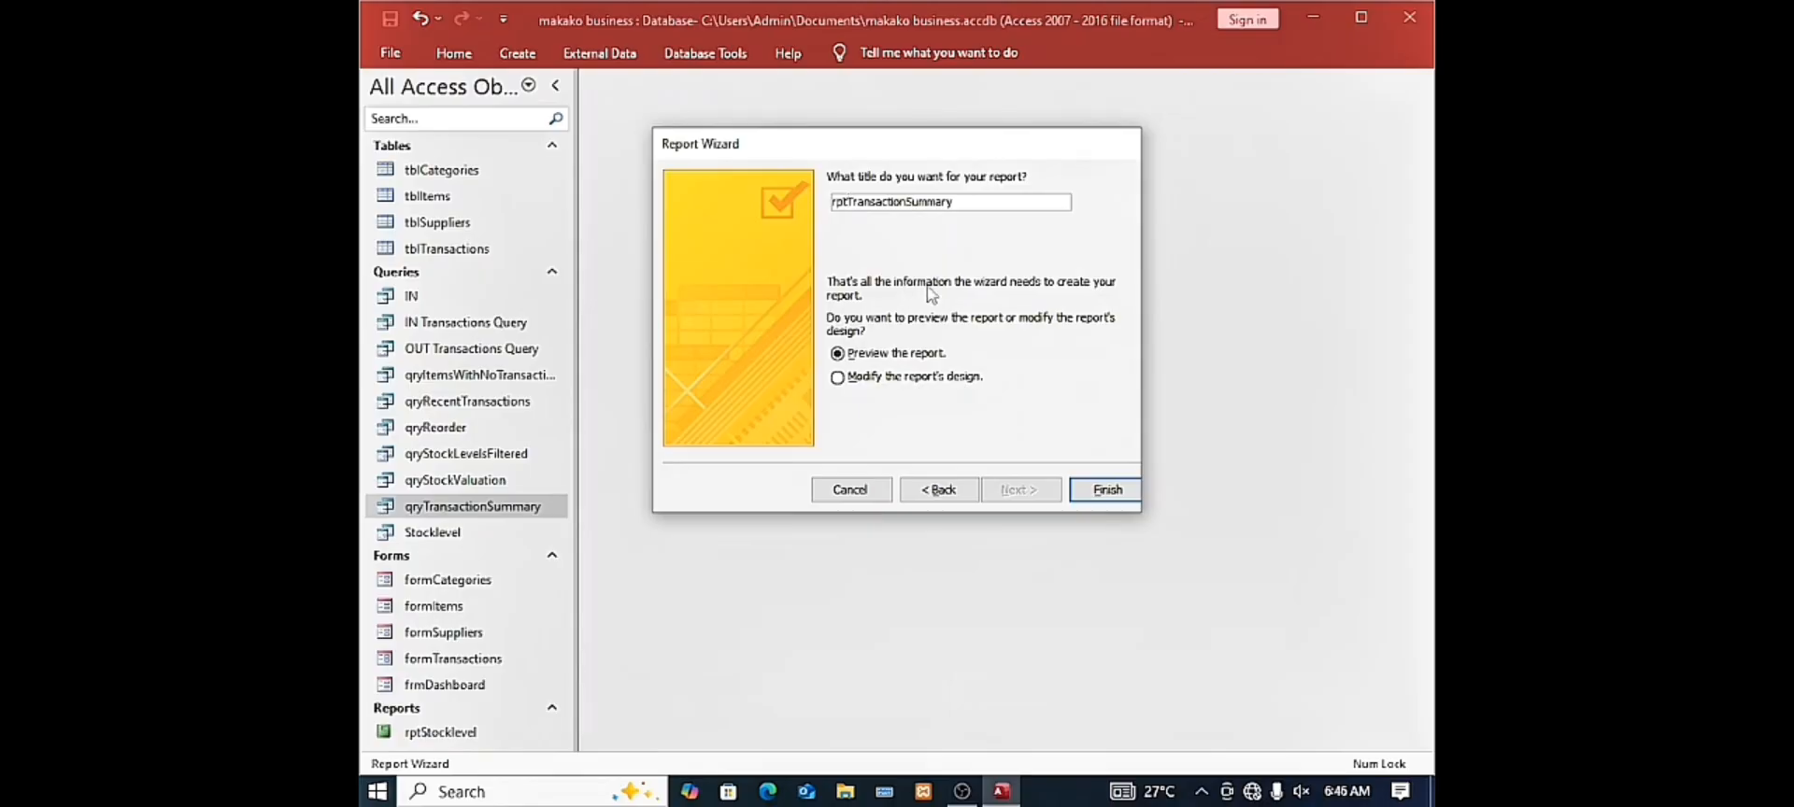
{"action": "left_click", "coordinate": [1084, 489]}
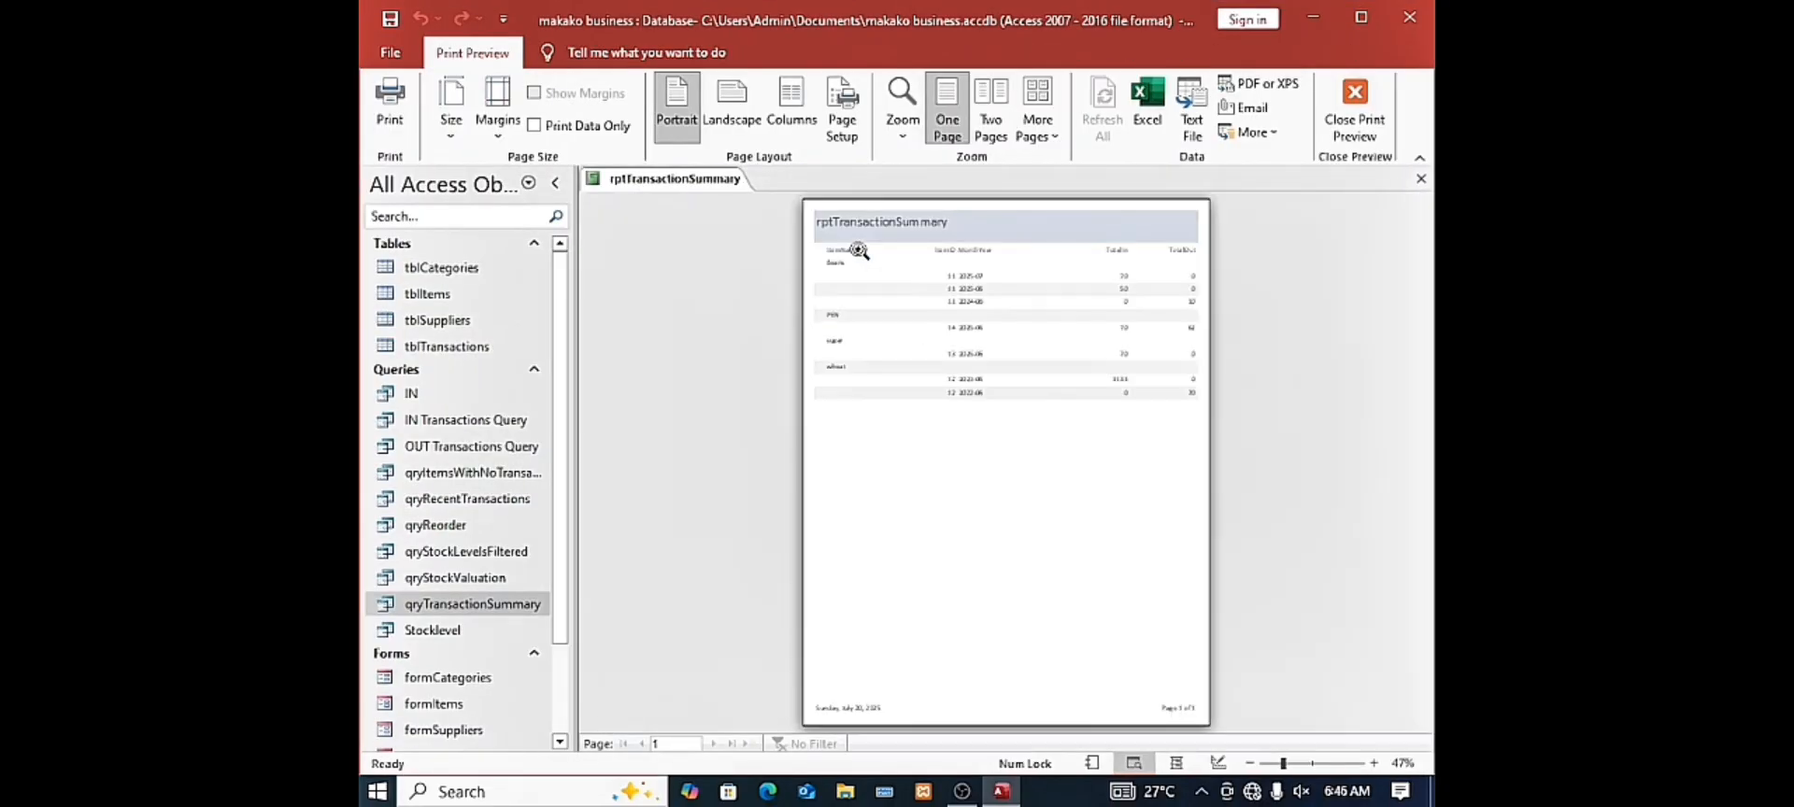
Zoom in on the rptTransactionSummary preview to read its columns, and close the report
{"action": "left_click", "coordinate": [860, 250]}
{"action": "left_click", "coordinate": [912, 293]}
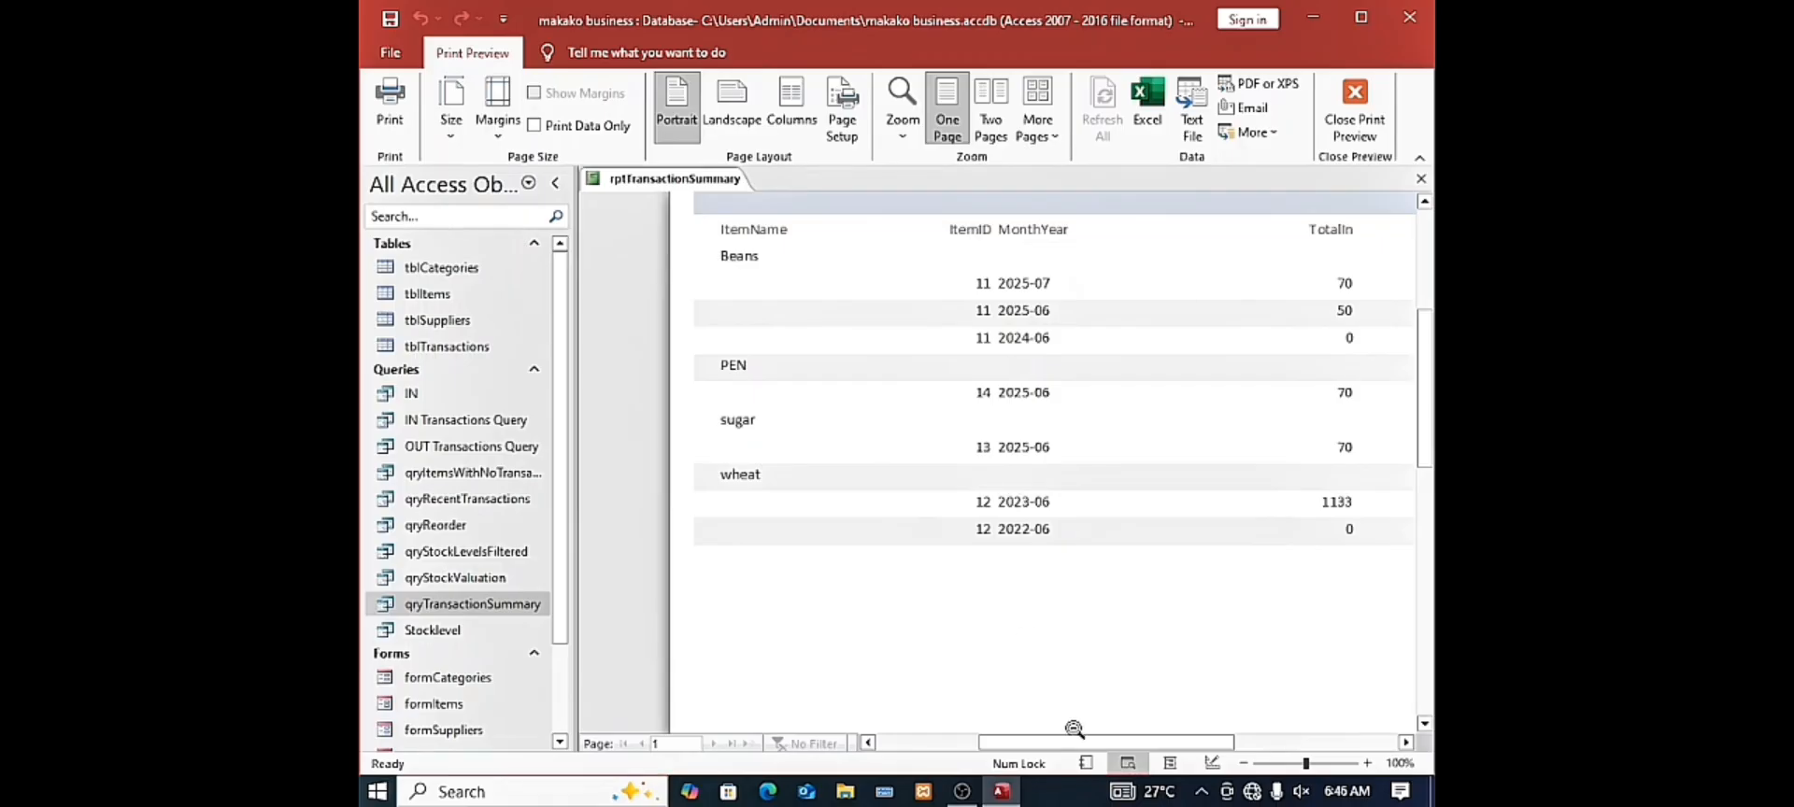
{"action": "mouse_move", "coordinate": [1064, 747]}
{"action": "left_mouse_down"}
{"action": "mouse_move", "coordinate": [1147, 757]}
{"action": "mouse_move", "coordinate": [1054, 748]}
{"action": "left_mouse_up"}
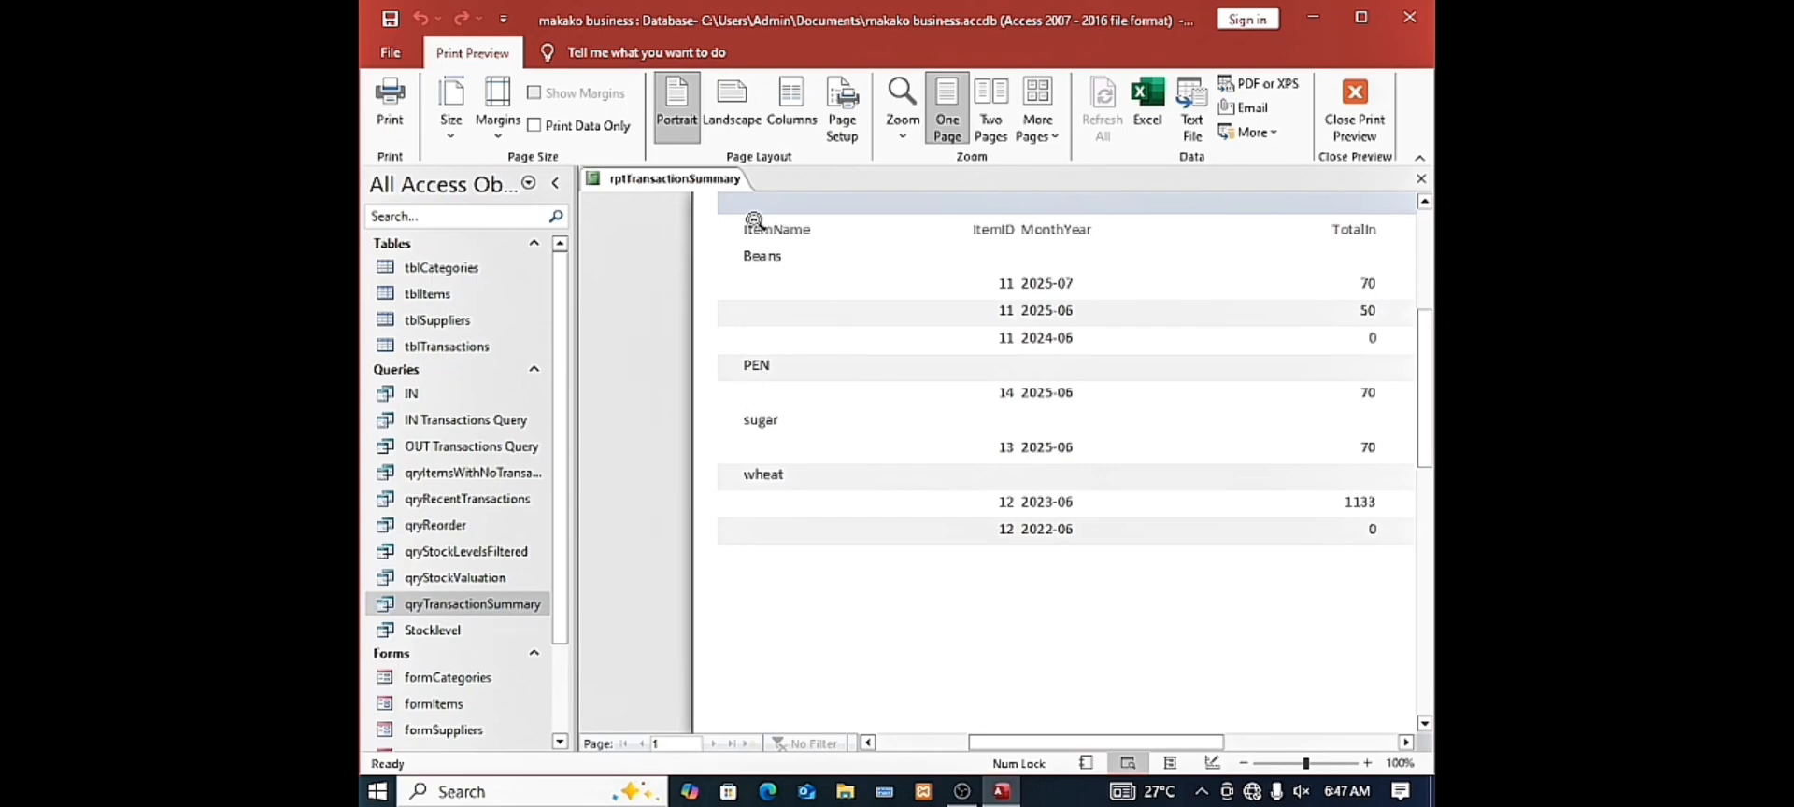
{"action": "right_click", "coordinate": [674, 181]}
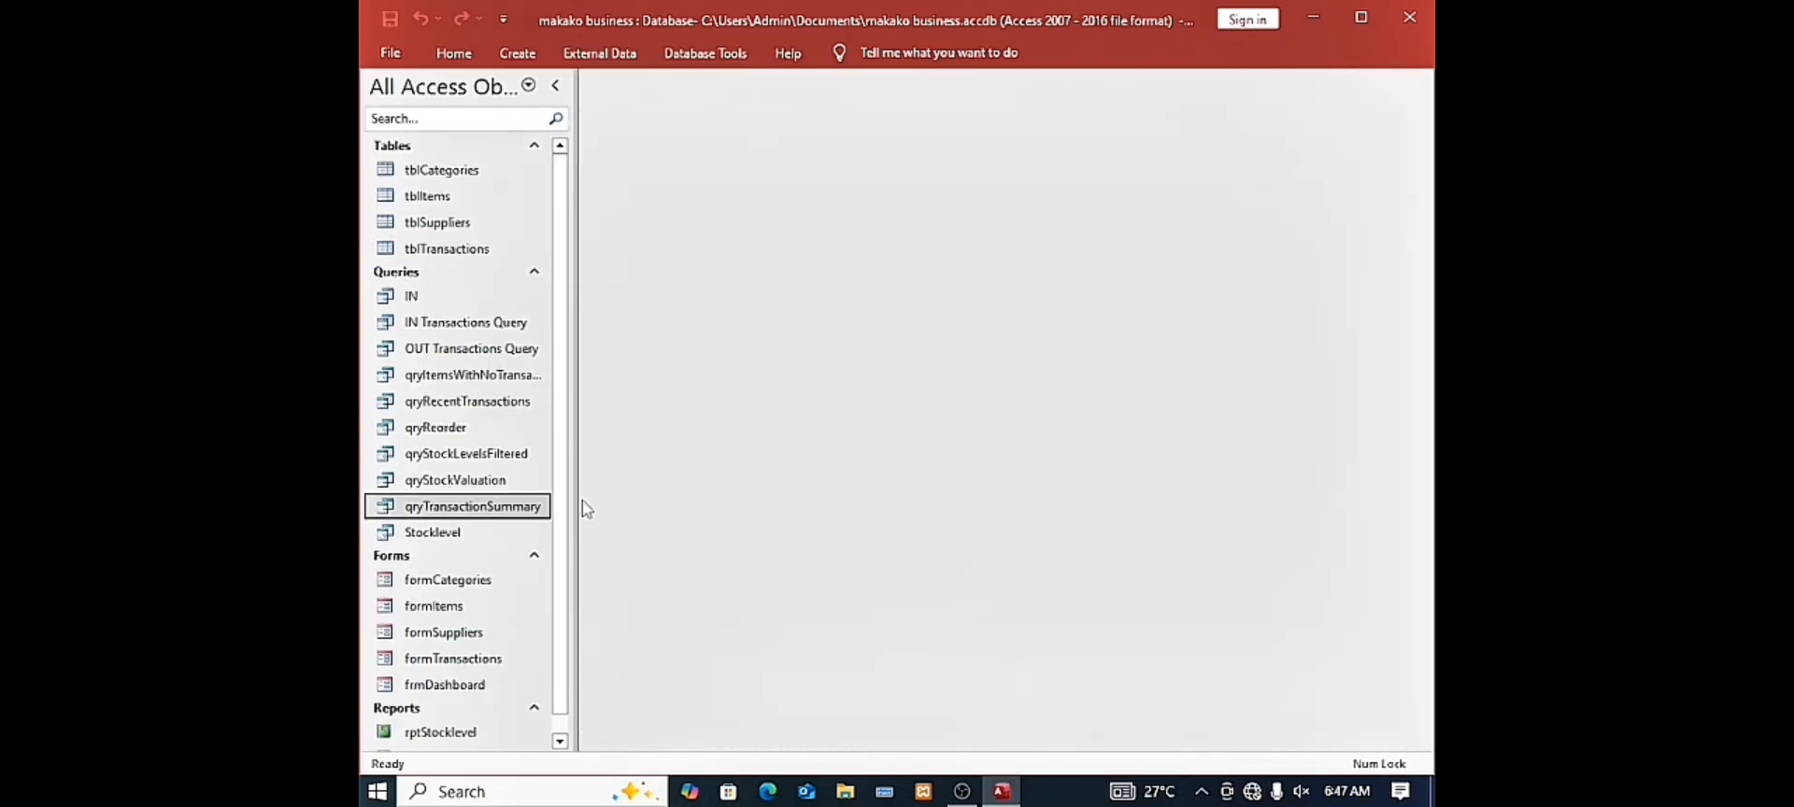
Start a Report Wizard report based on IN Transactions Query and include all of its fields
{"action": "left_click", "coordinate": [518, 55]}
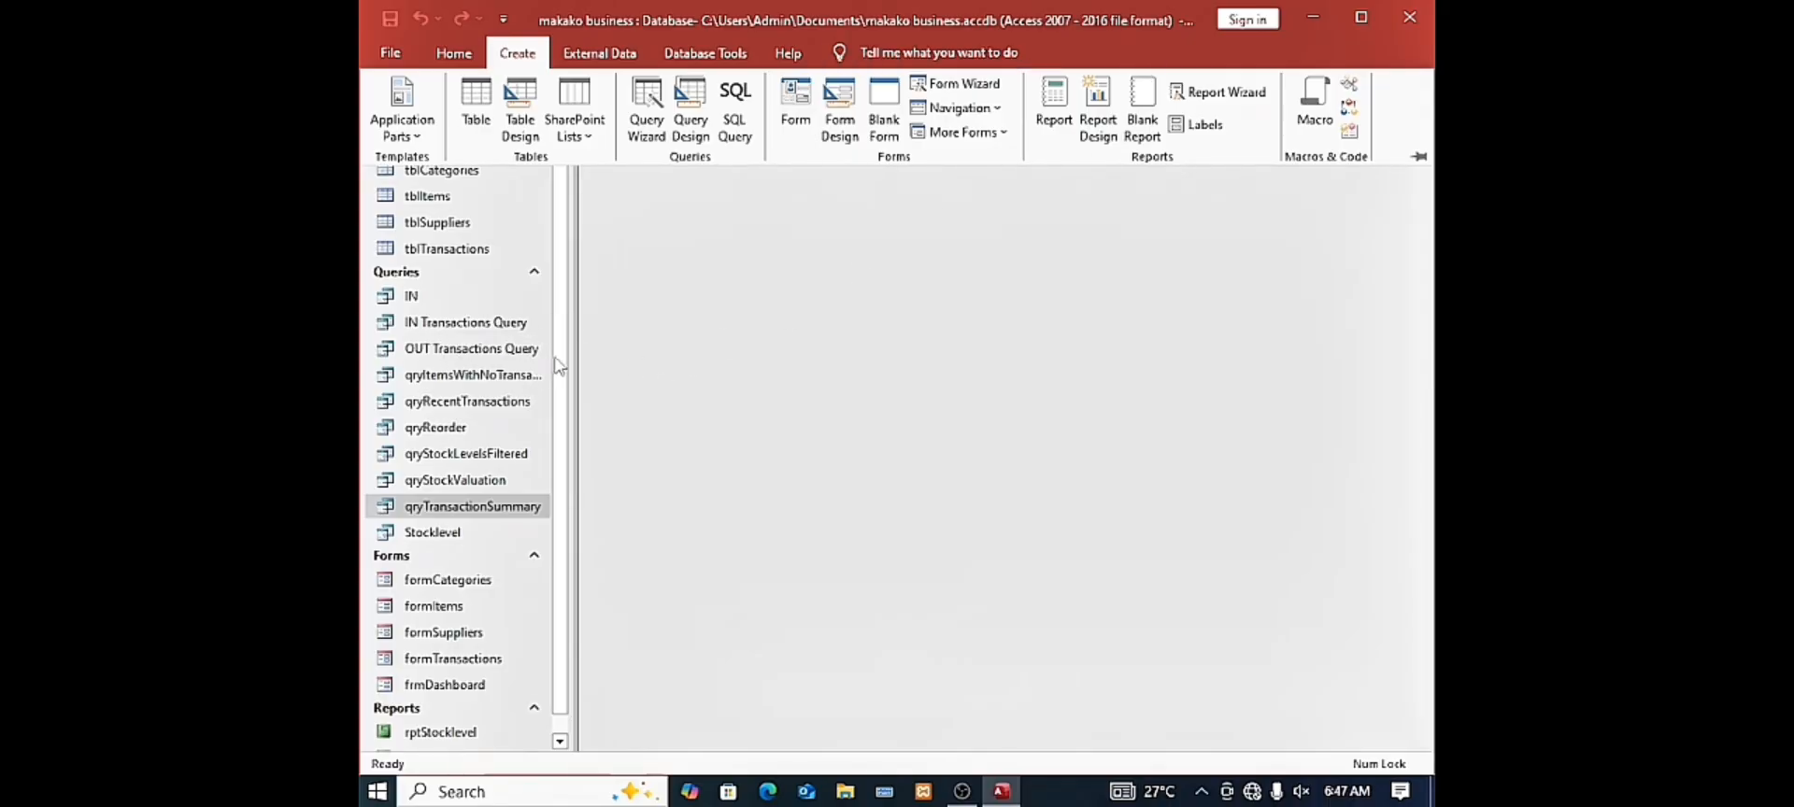
{"action": "left_click", "coordinate": [1212, 92]}
{"action": "left_click", "coordinate": [918, 282]}
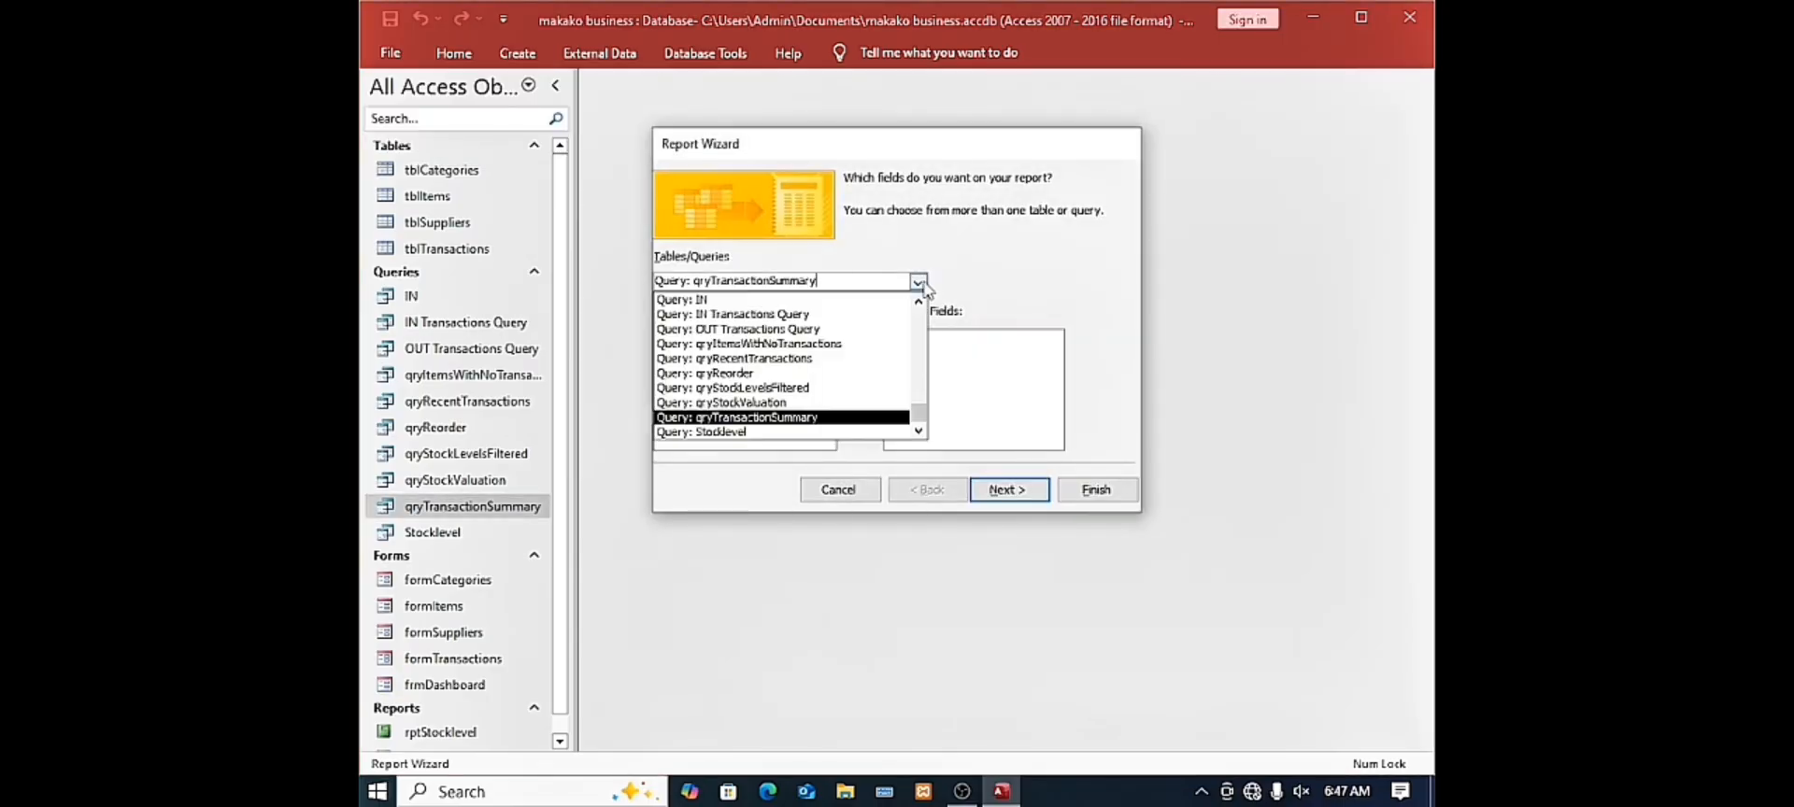
{"action": "left_click", "coordinate": [738, 314]}
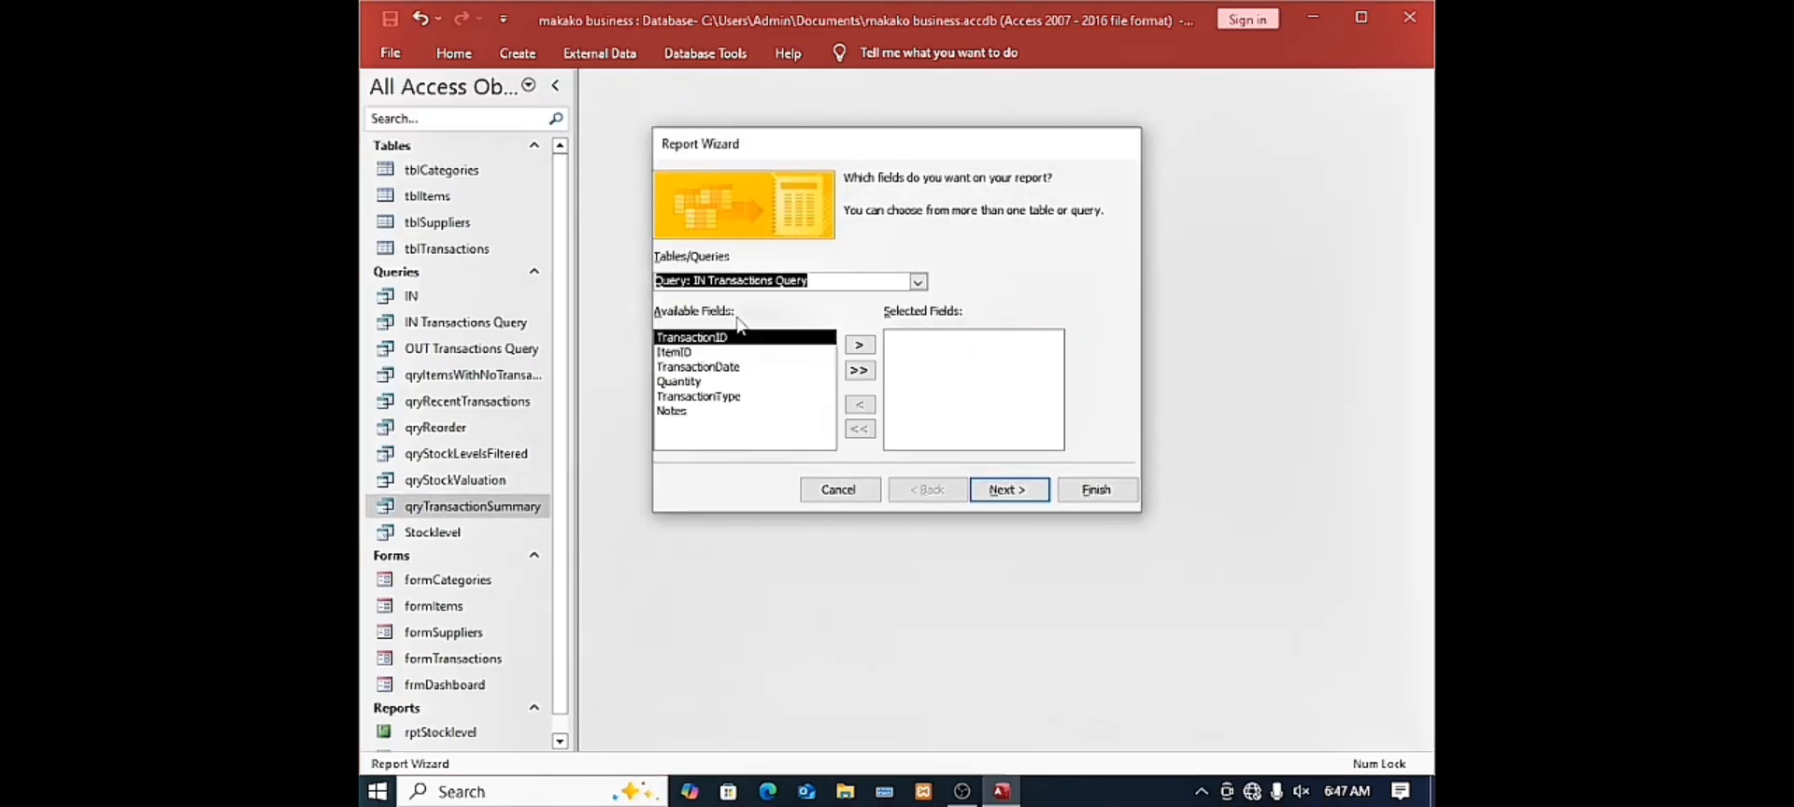
{"action": "left_click", "coordinate": [859, 370]}
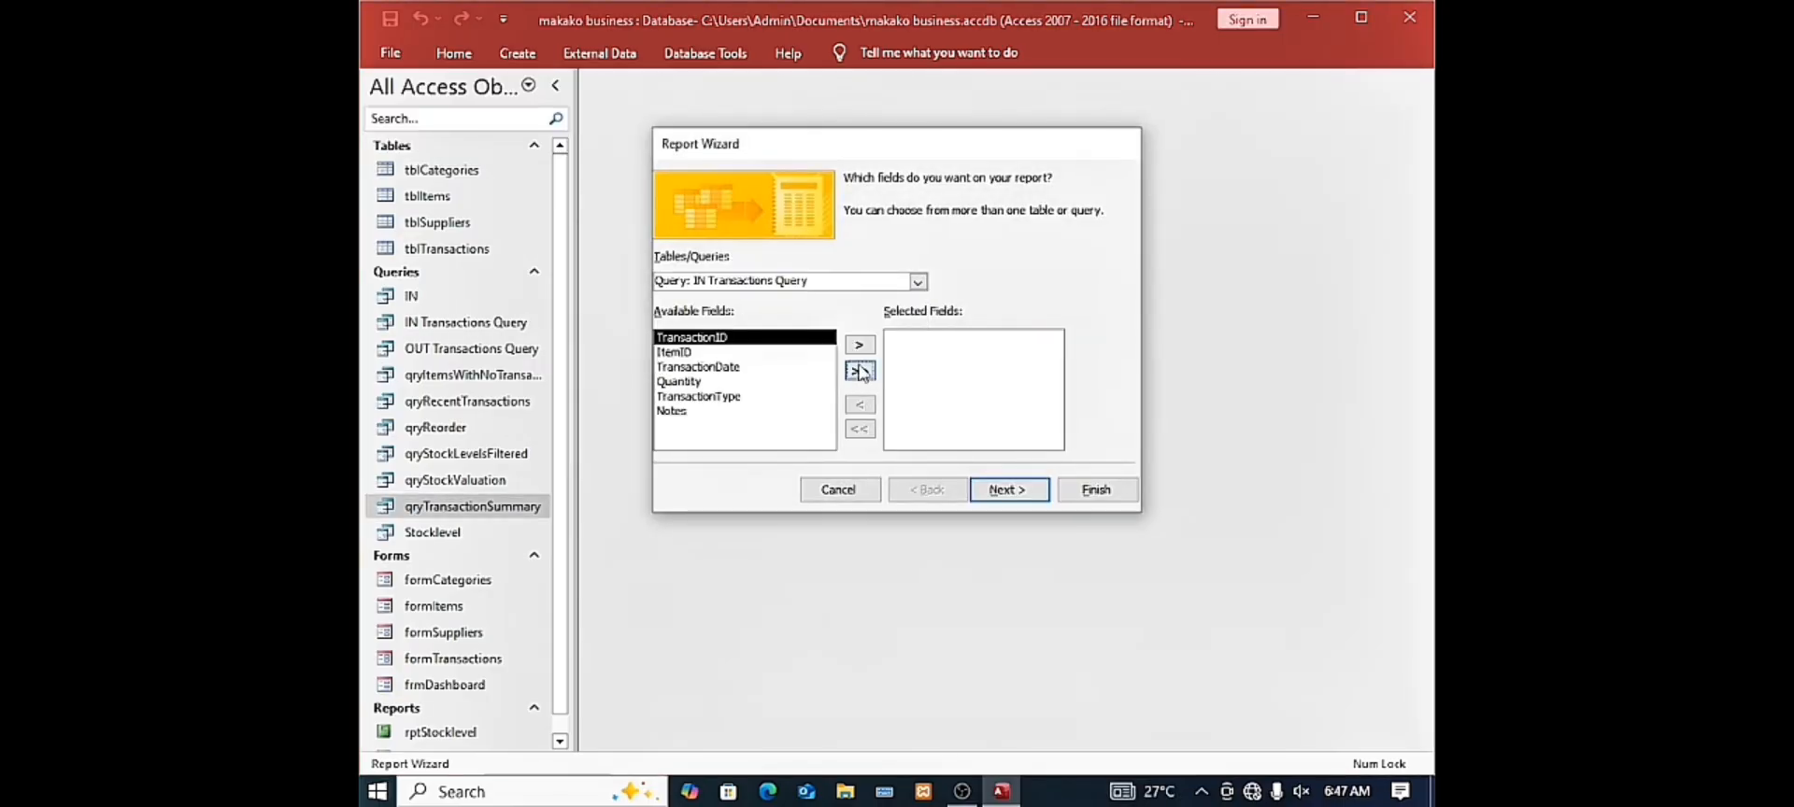
{"action": "left_click", "coordinate": [1001, 501]}
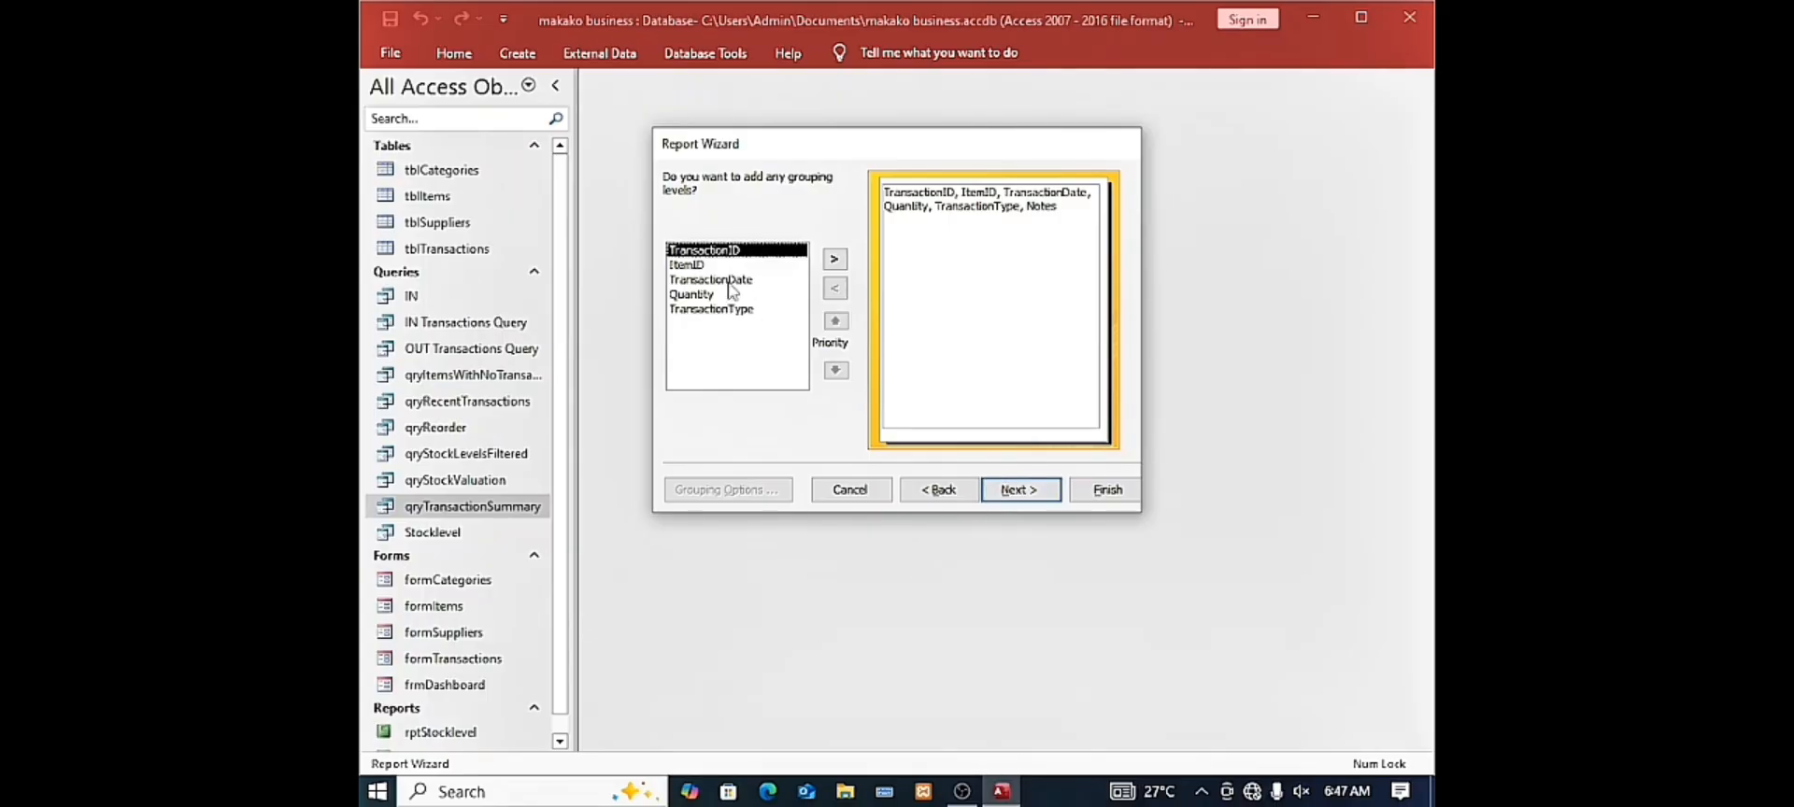
Group the IN transactions report by TransactionDate by month and sort its detail records by ItemID in ascending order
{"action": "left_click", "coordinate": [761, 281]}
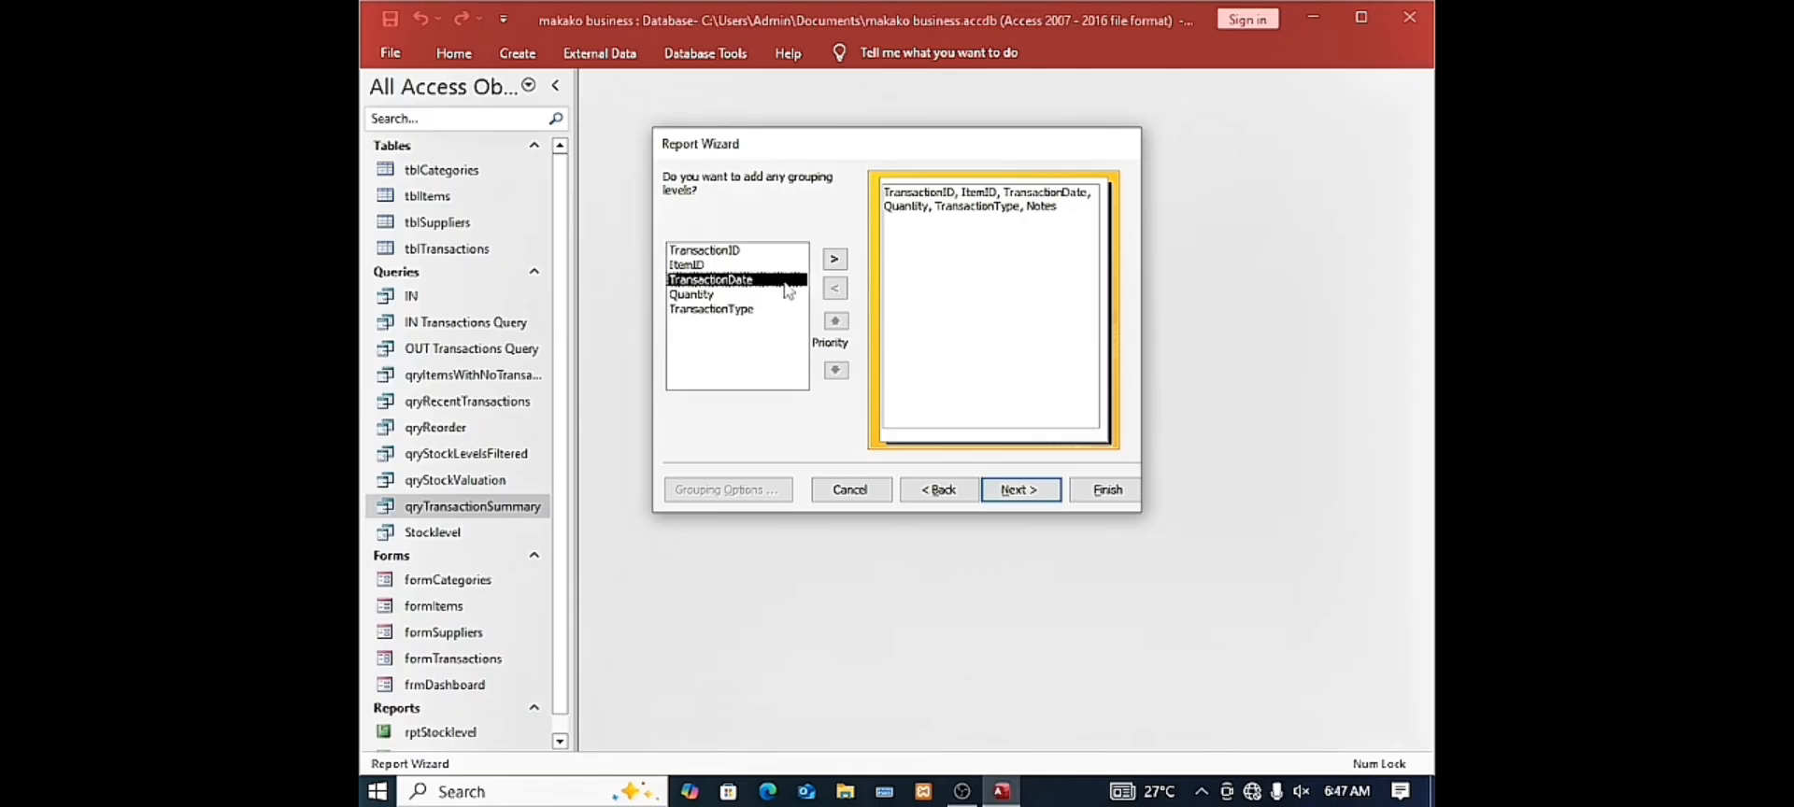
{"action": "left_click", "coordinate": [834, 261]}
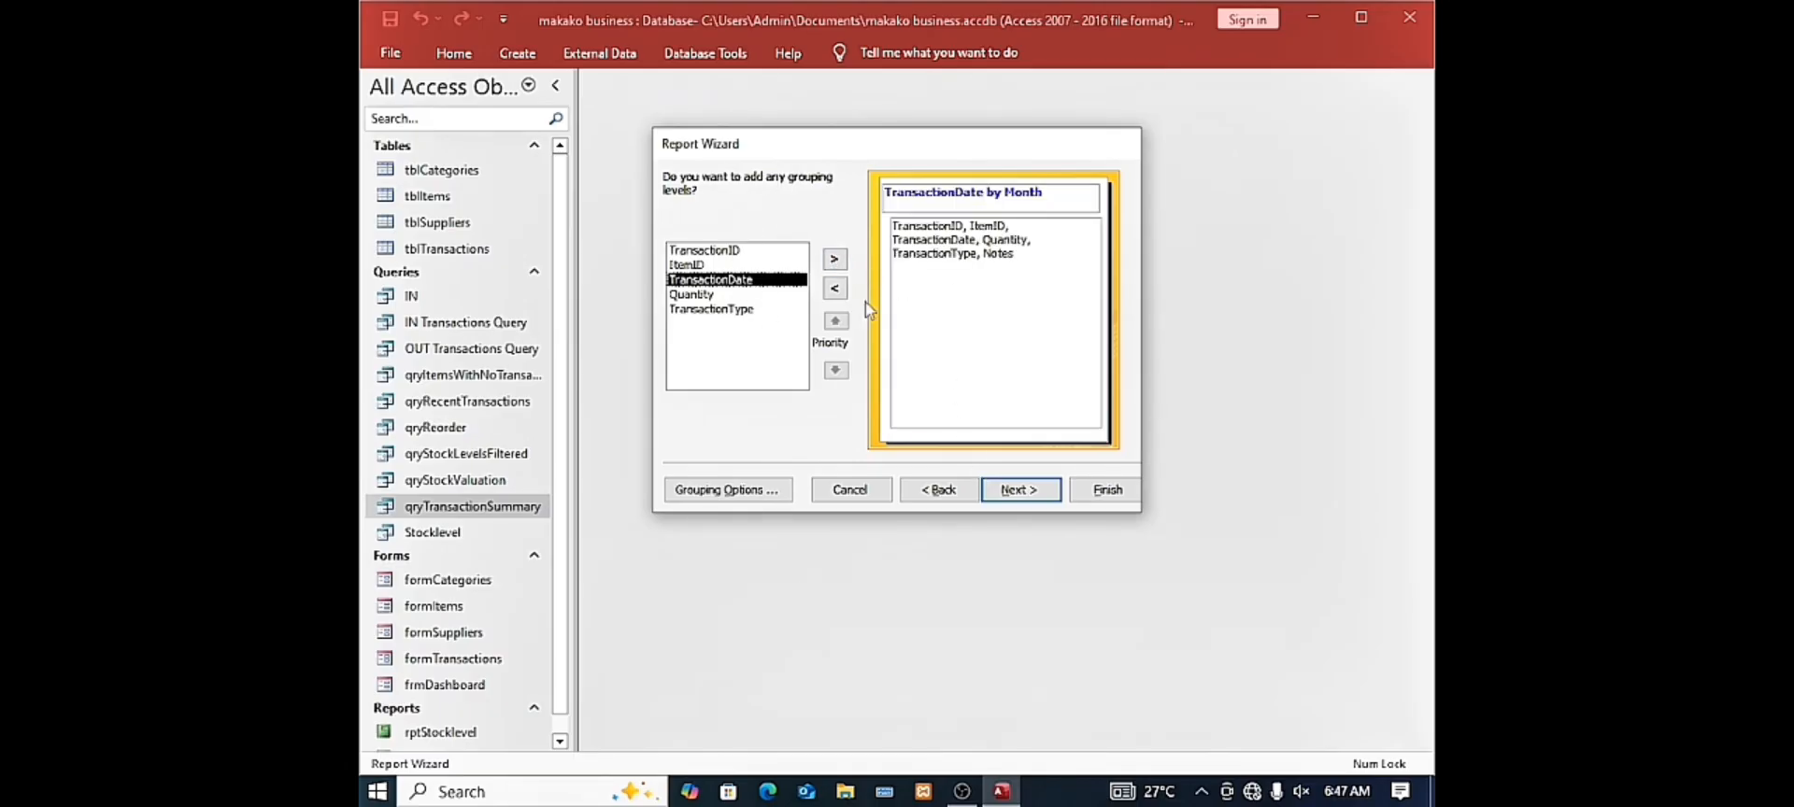
{"action": "left_click", "coordinate": [1017, 491]}
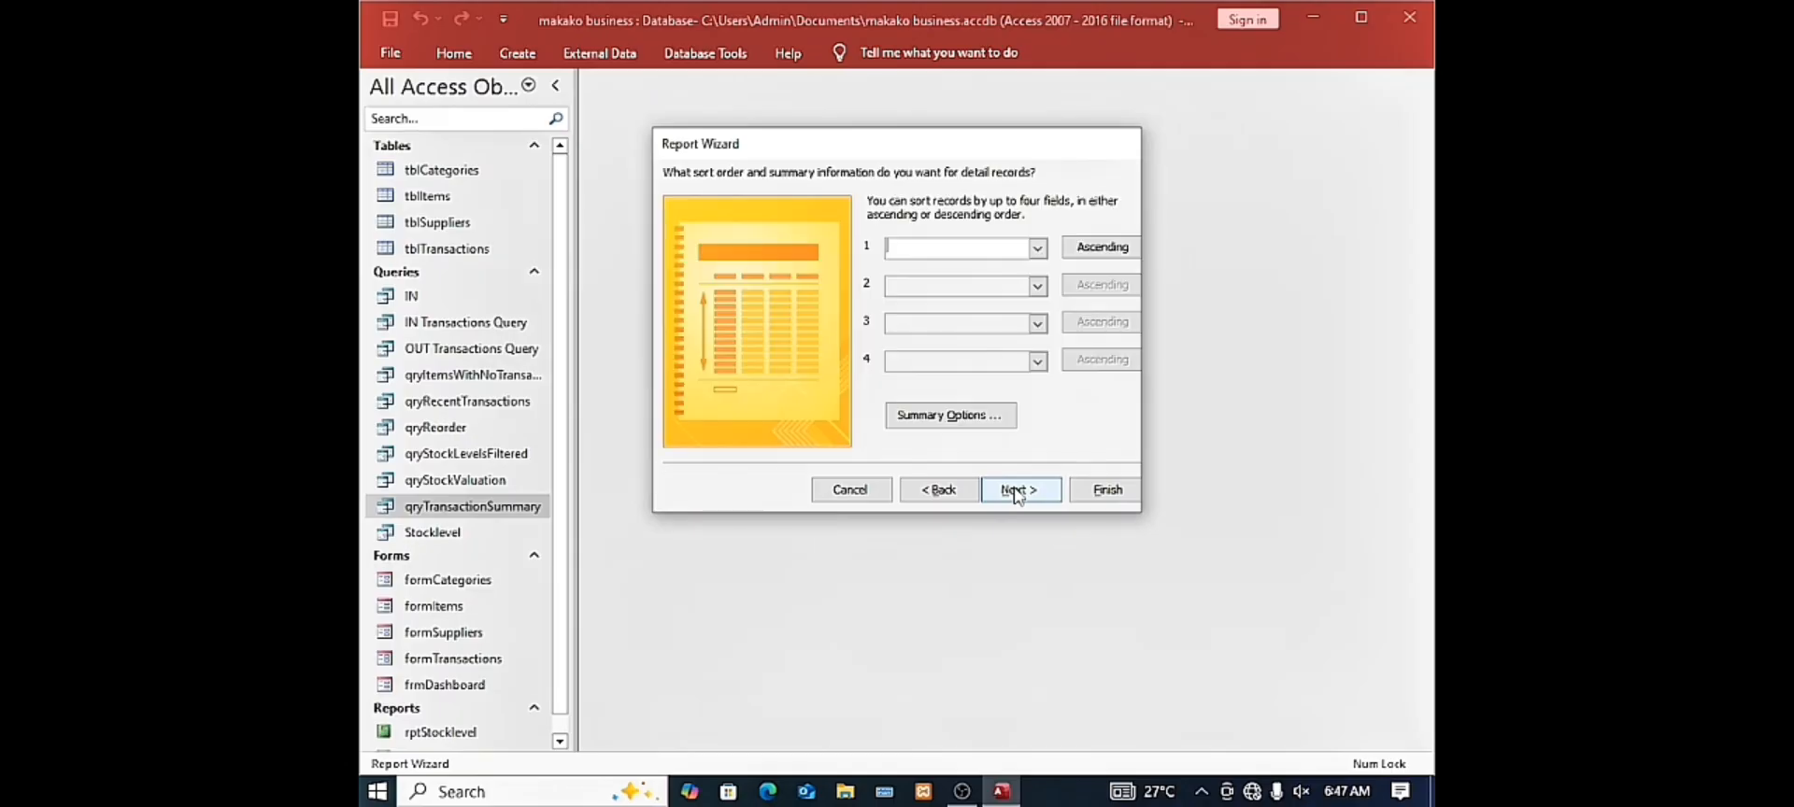
{"action": "left_click", "coordinate": [1036, 248]}
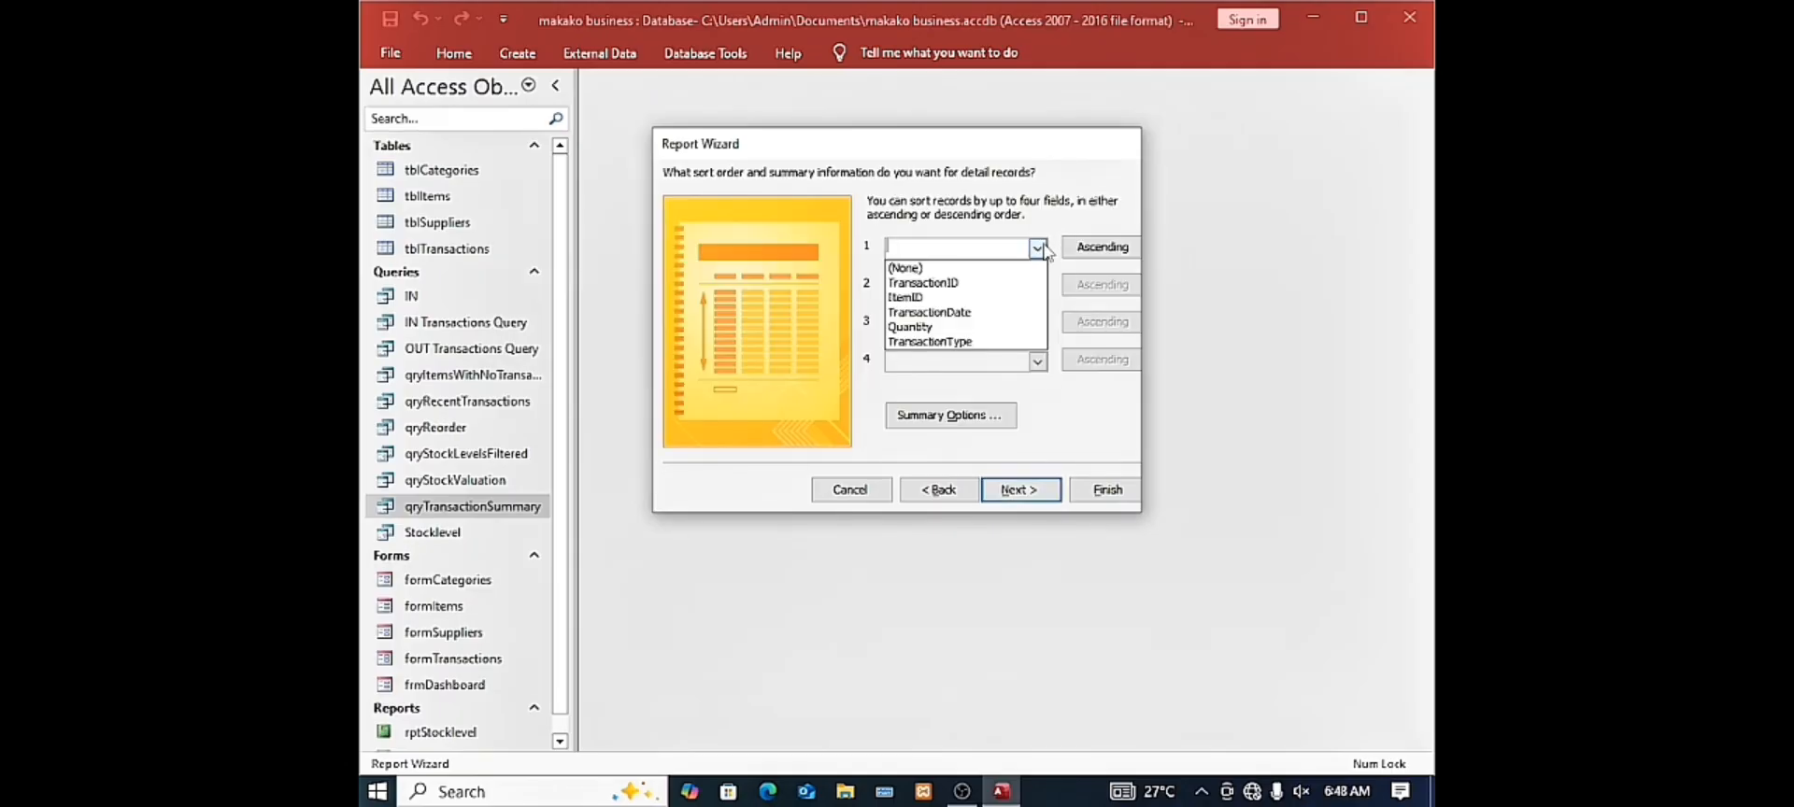
{"action": "left_click", "coordinate": [992, 297]}
{"action": "left_click", "coordinate": [1013, 482]}
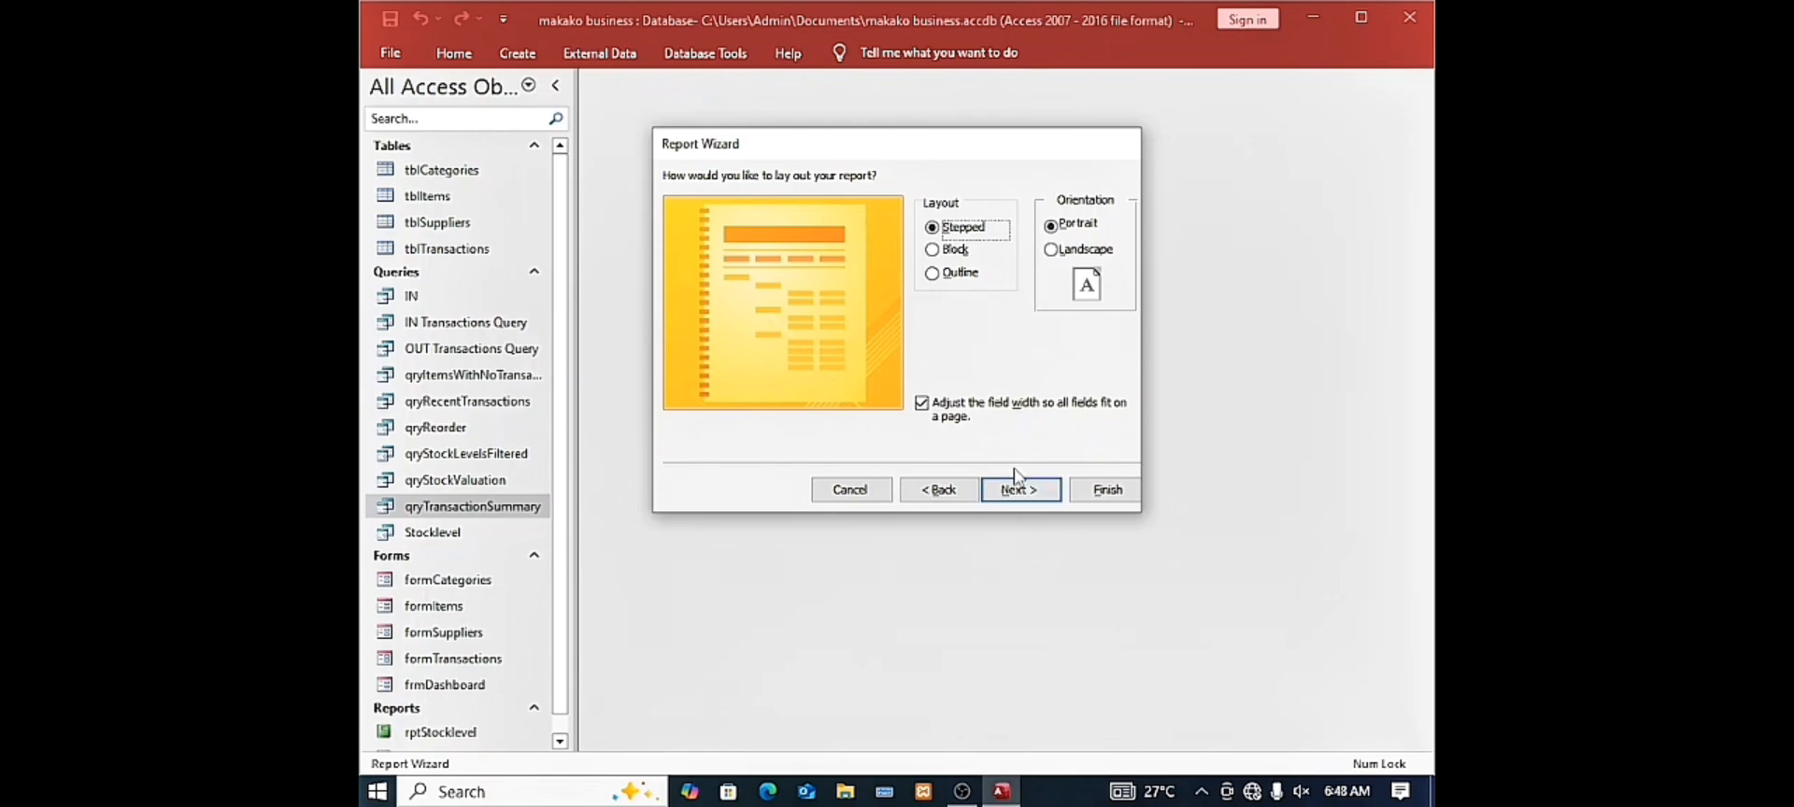
Keep the stepped portrait layout, title the report rptIN Transactions, and finish the wizard to preview it
{"action": "left_click", "coordinate": [1018, 491]}
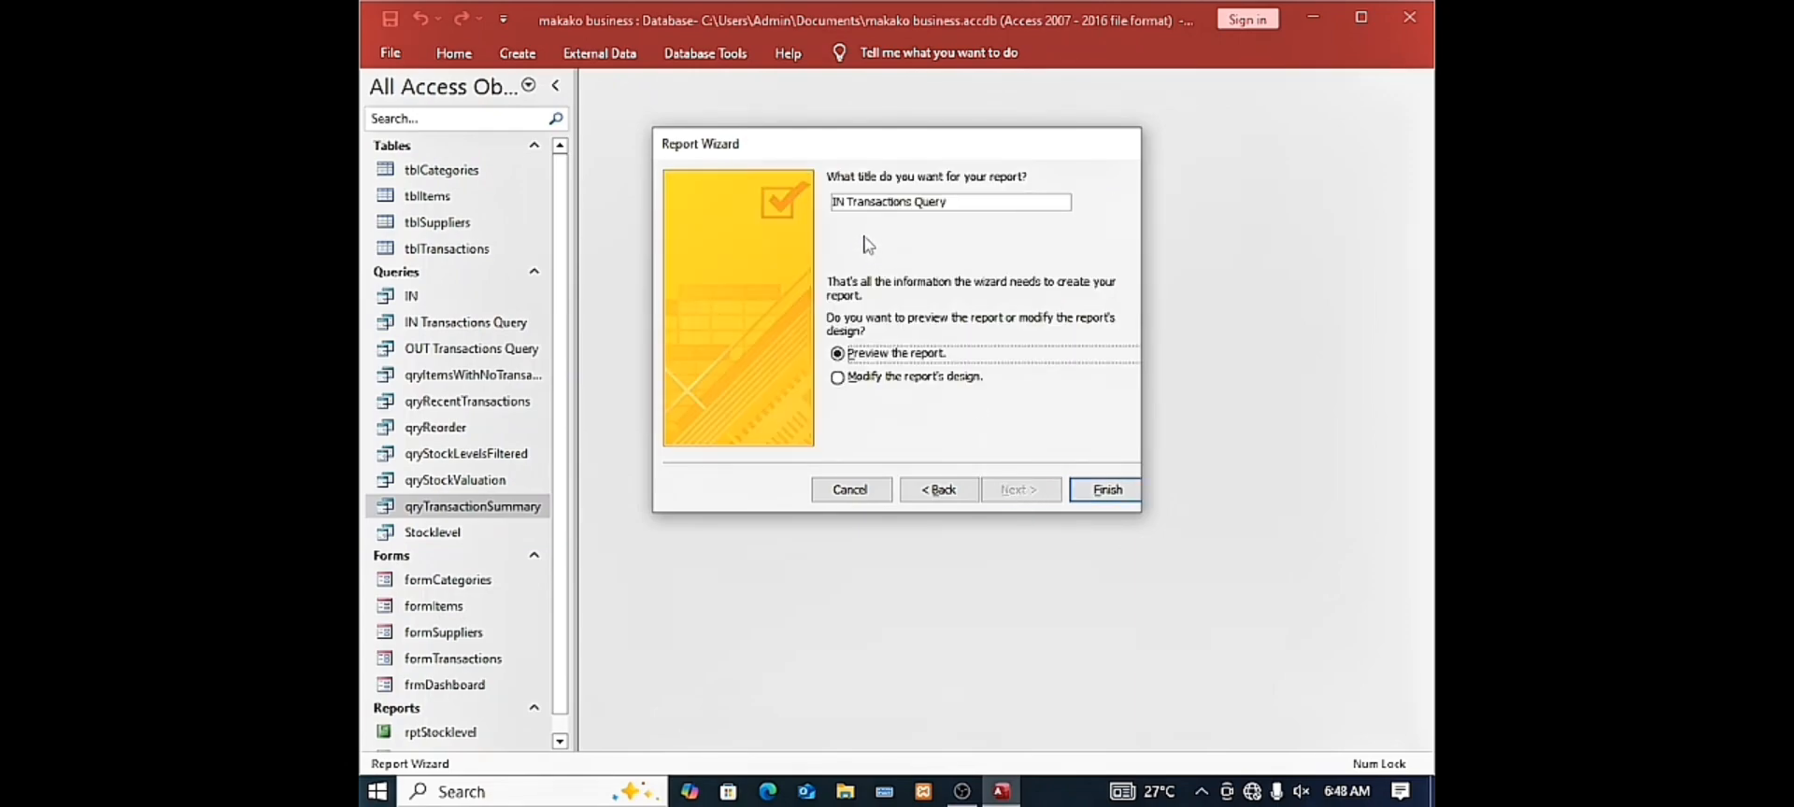
{"action": "left_click", "coordinate": [850, 200]}
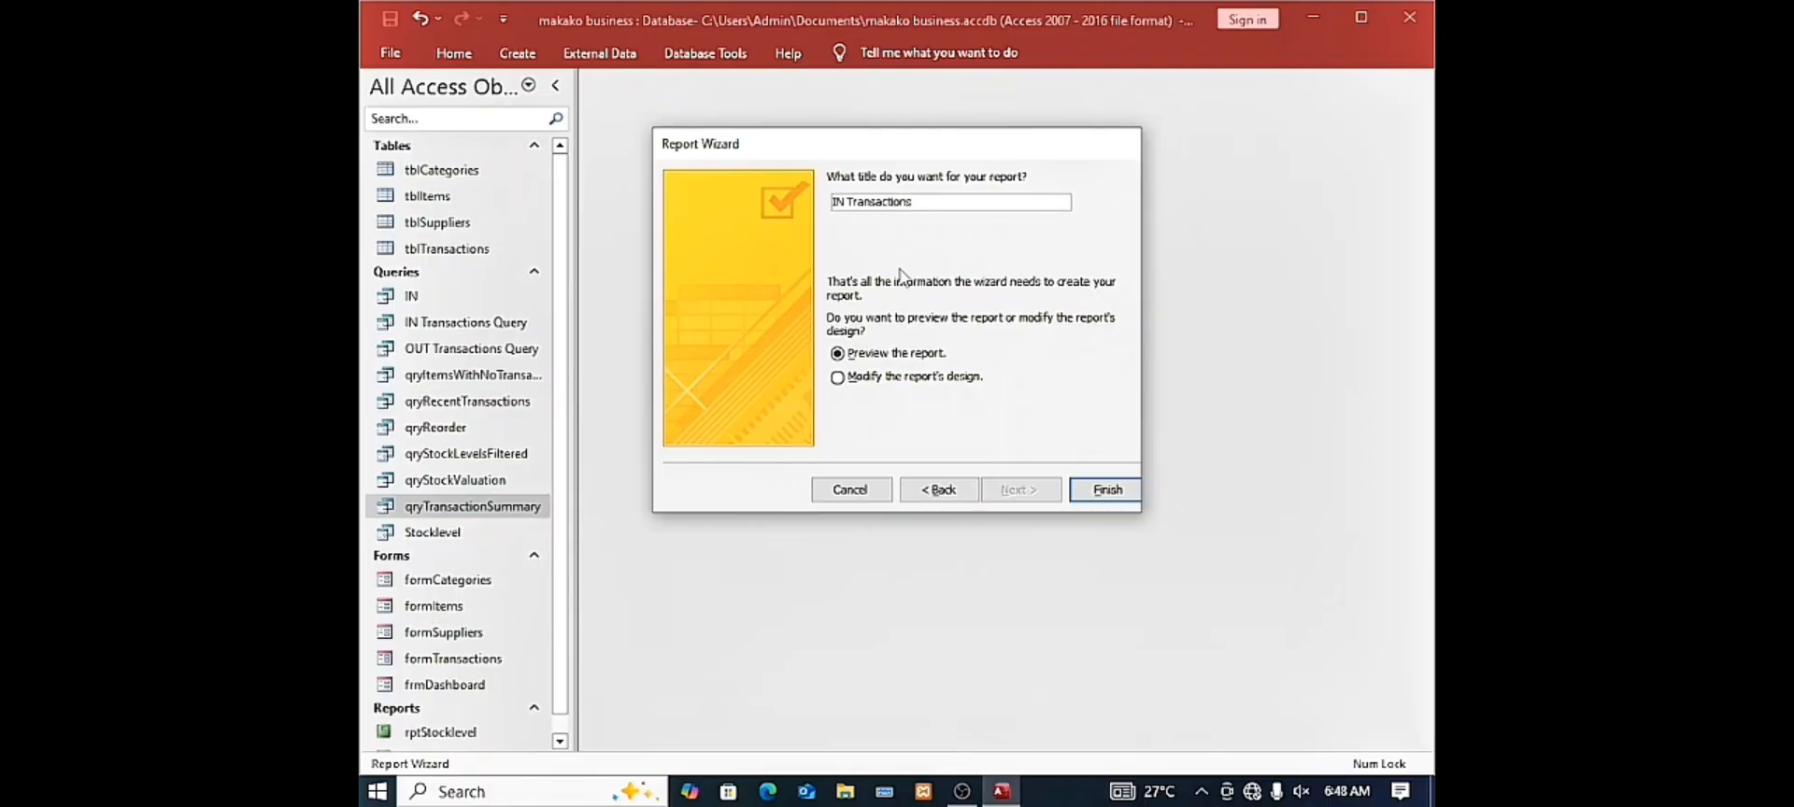
{"action": "type", "text": "rpt"}
{"action": "left_click", "coordinate": [1093, 492]}
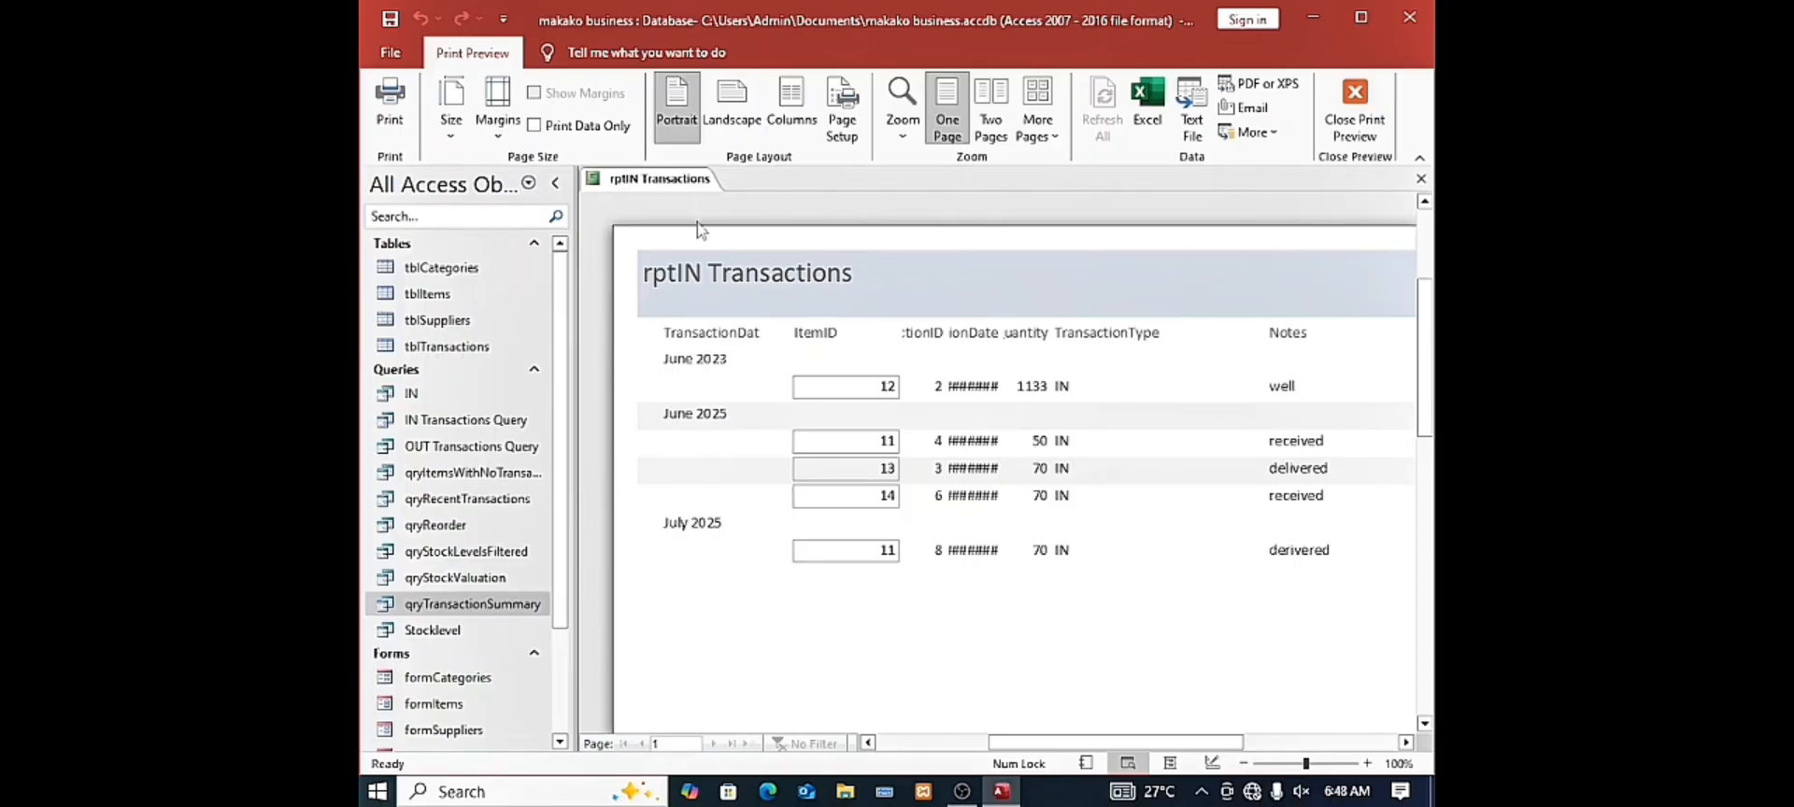
Open rptIN Transactions in Design View and enlarge the report to about 10 inches wide with a taller Detail section
{"action": "right_click", "coordinate": [672, 177]}
{"action": "left_click", "coordinate": [737, 319]}
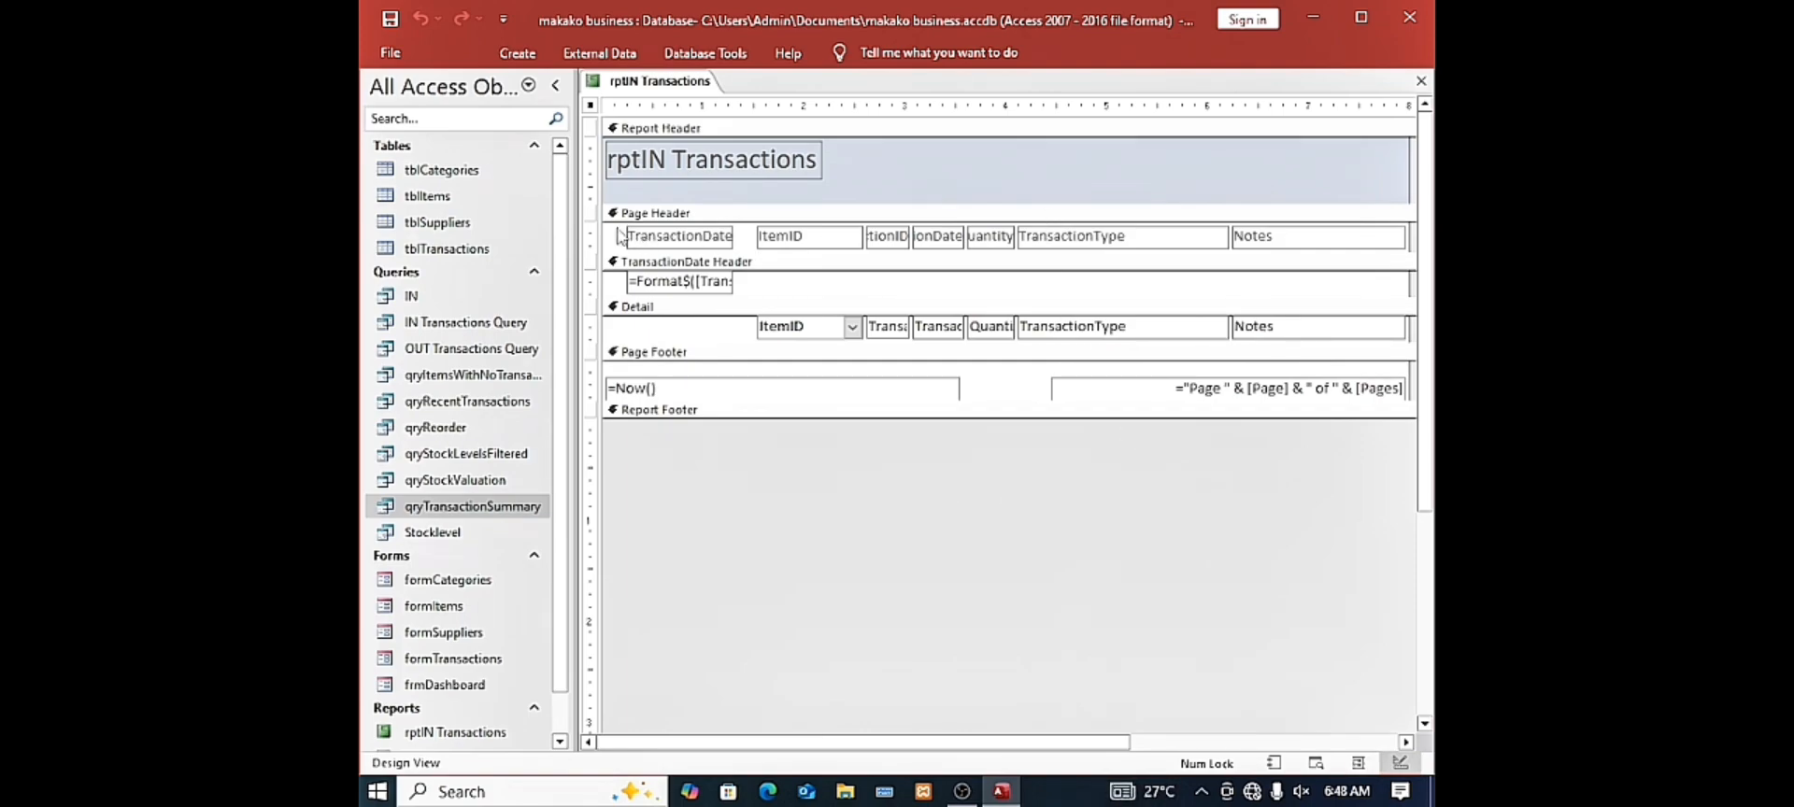
{"action": "left_click_drag", "start_coordinate": [618, 236], "coordinate": [707, 314]}
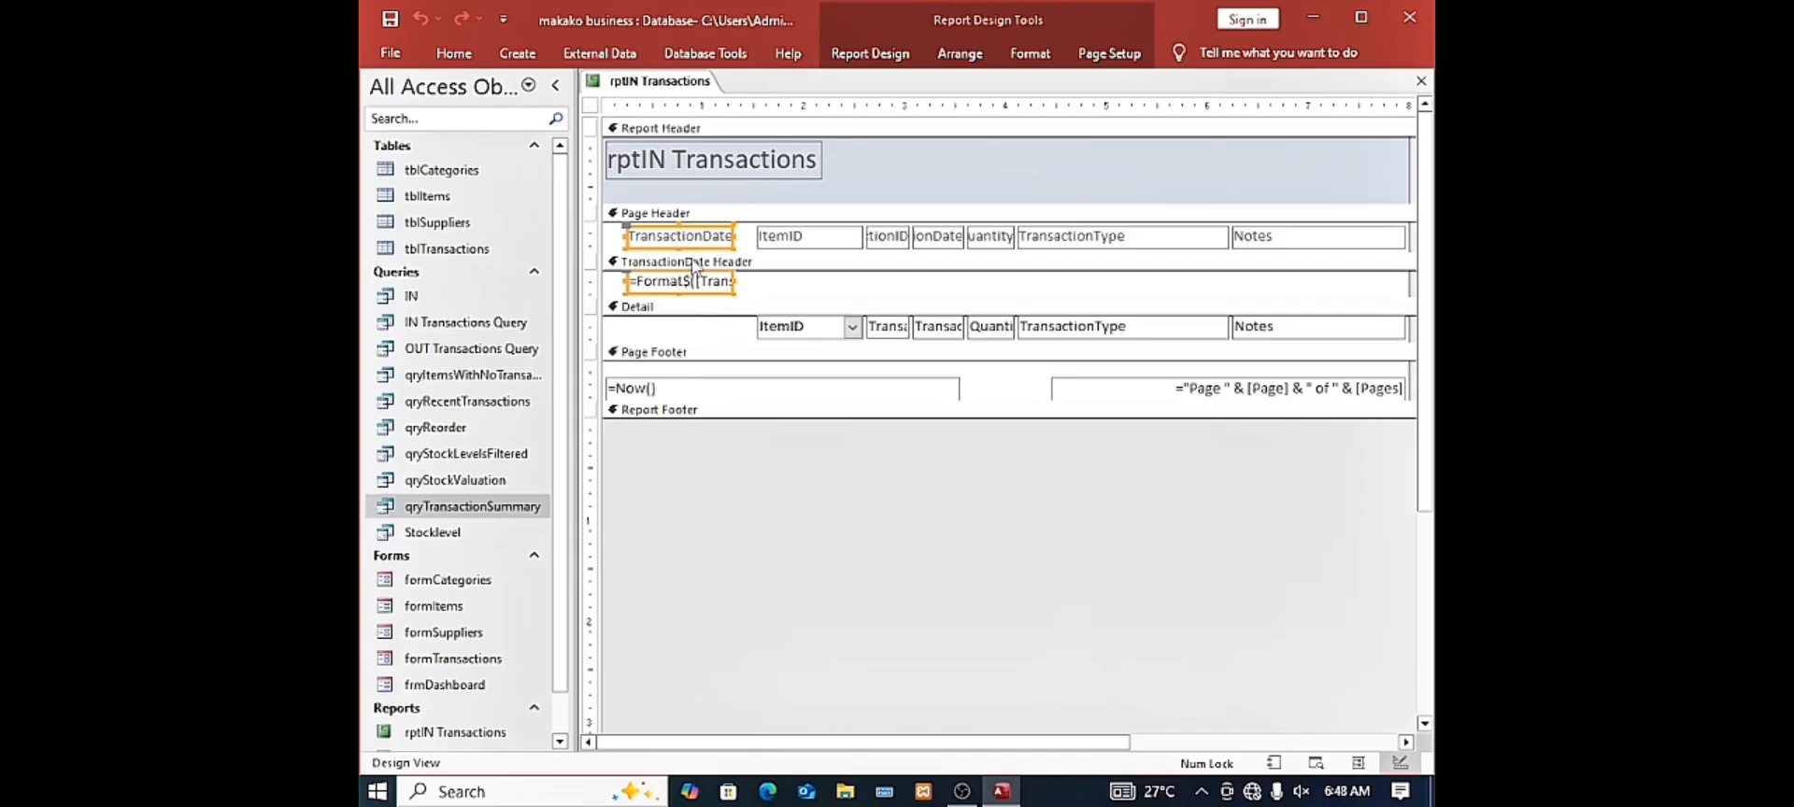
{"action": "left_click", "coordinate": [888, 239]}
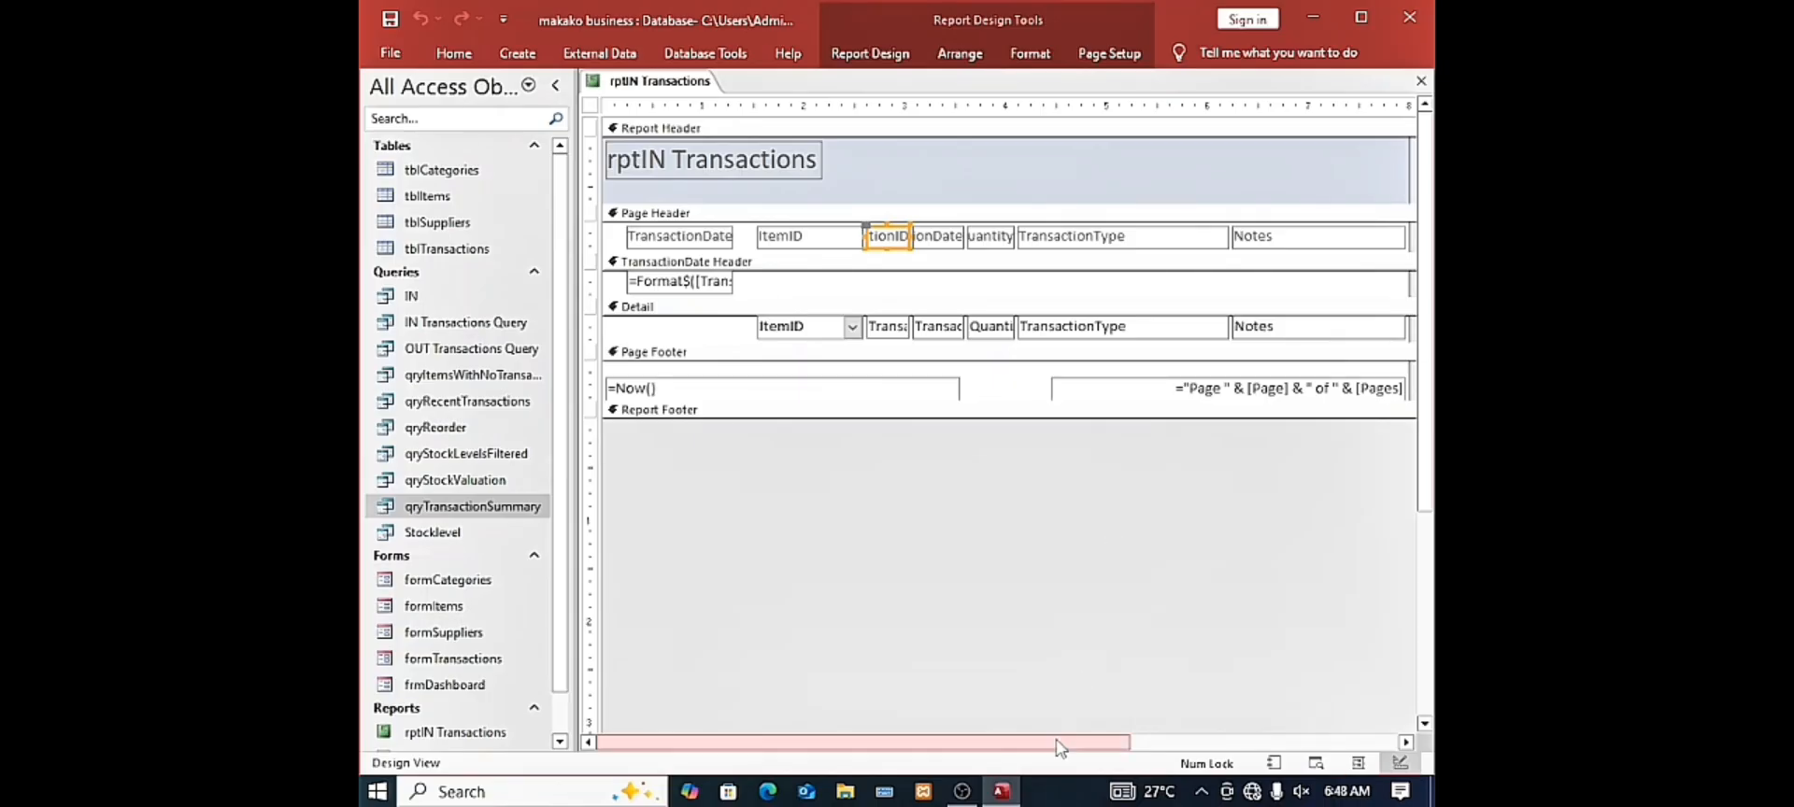
{"action": "left_click_drag", "start_coordinate": [1072, 744], "coordinate": [1219, 589]}
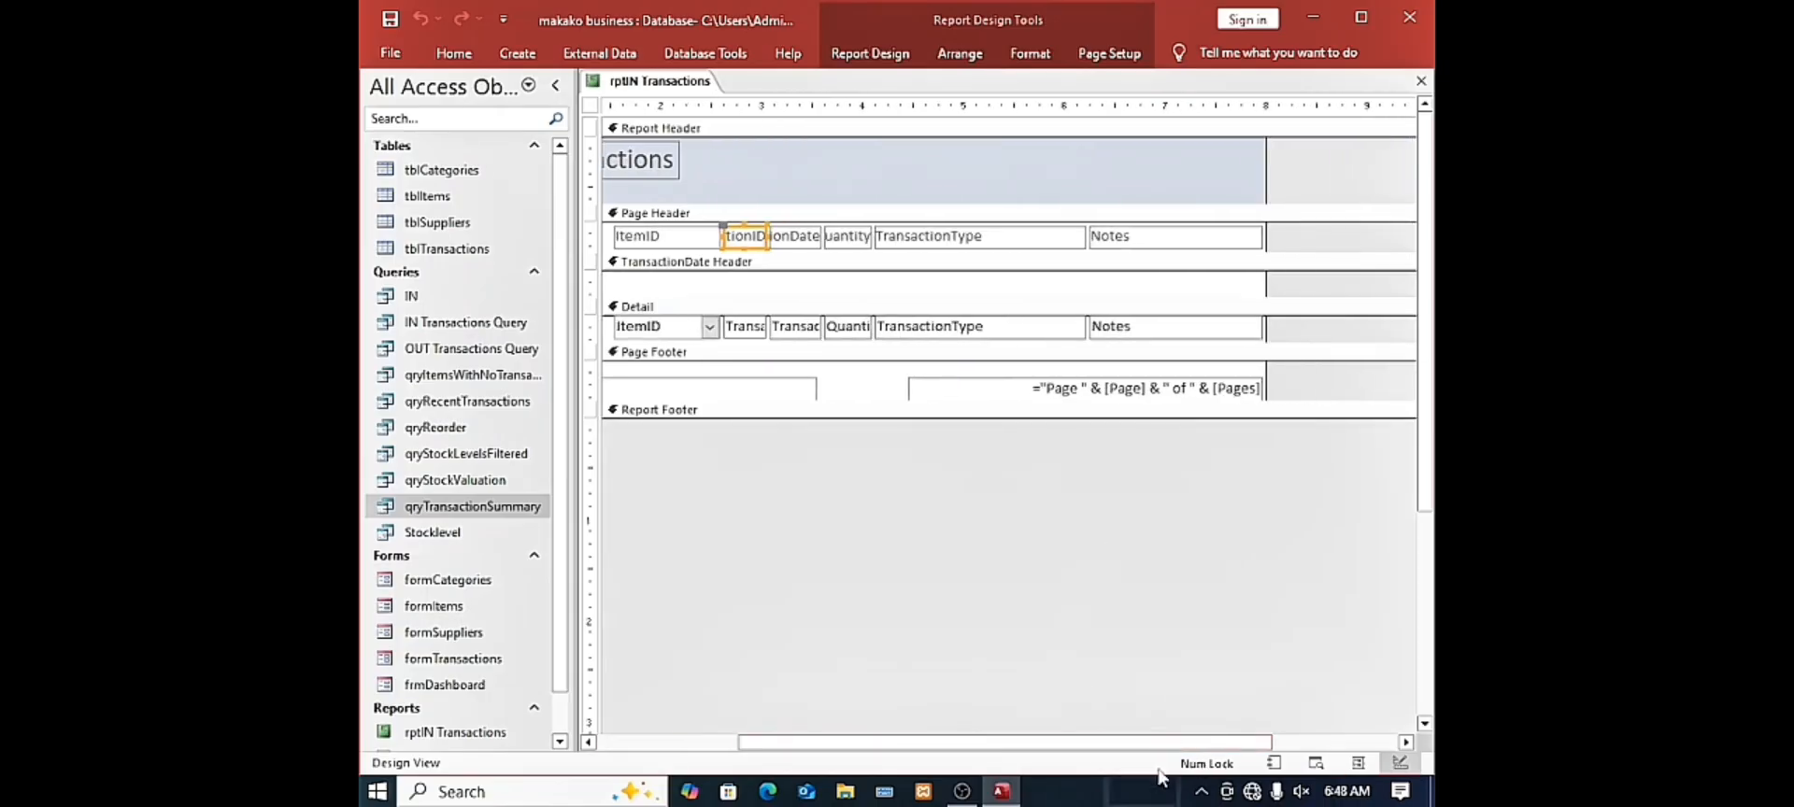
{"action": "left_click_drag", "start_coordinate": [1204, 749], "coordinate": [1303, 748]}
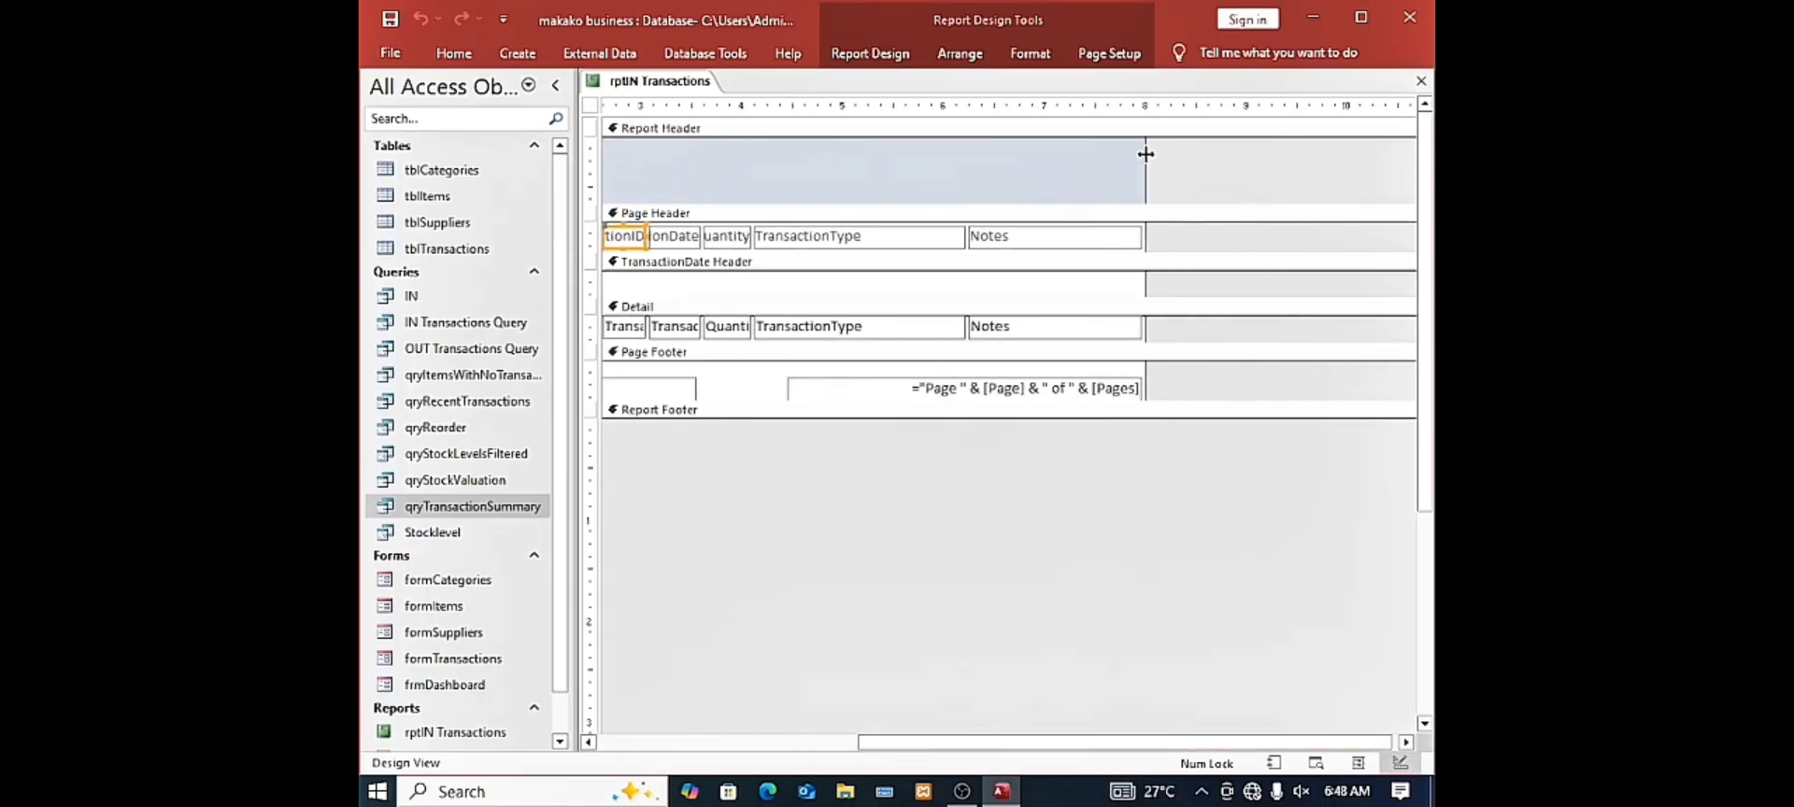
{"action": "left_click_drag", "start_coordinate": [1145, 154], "coordinate": [1351, 190]}
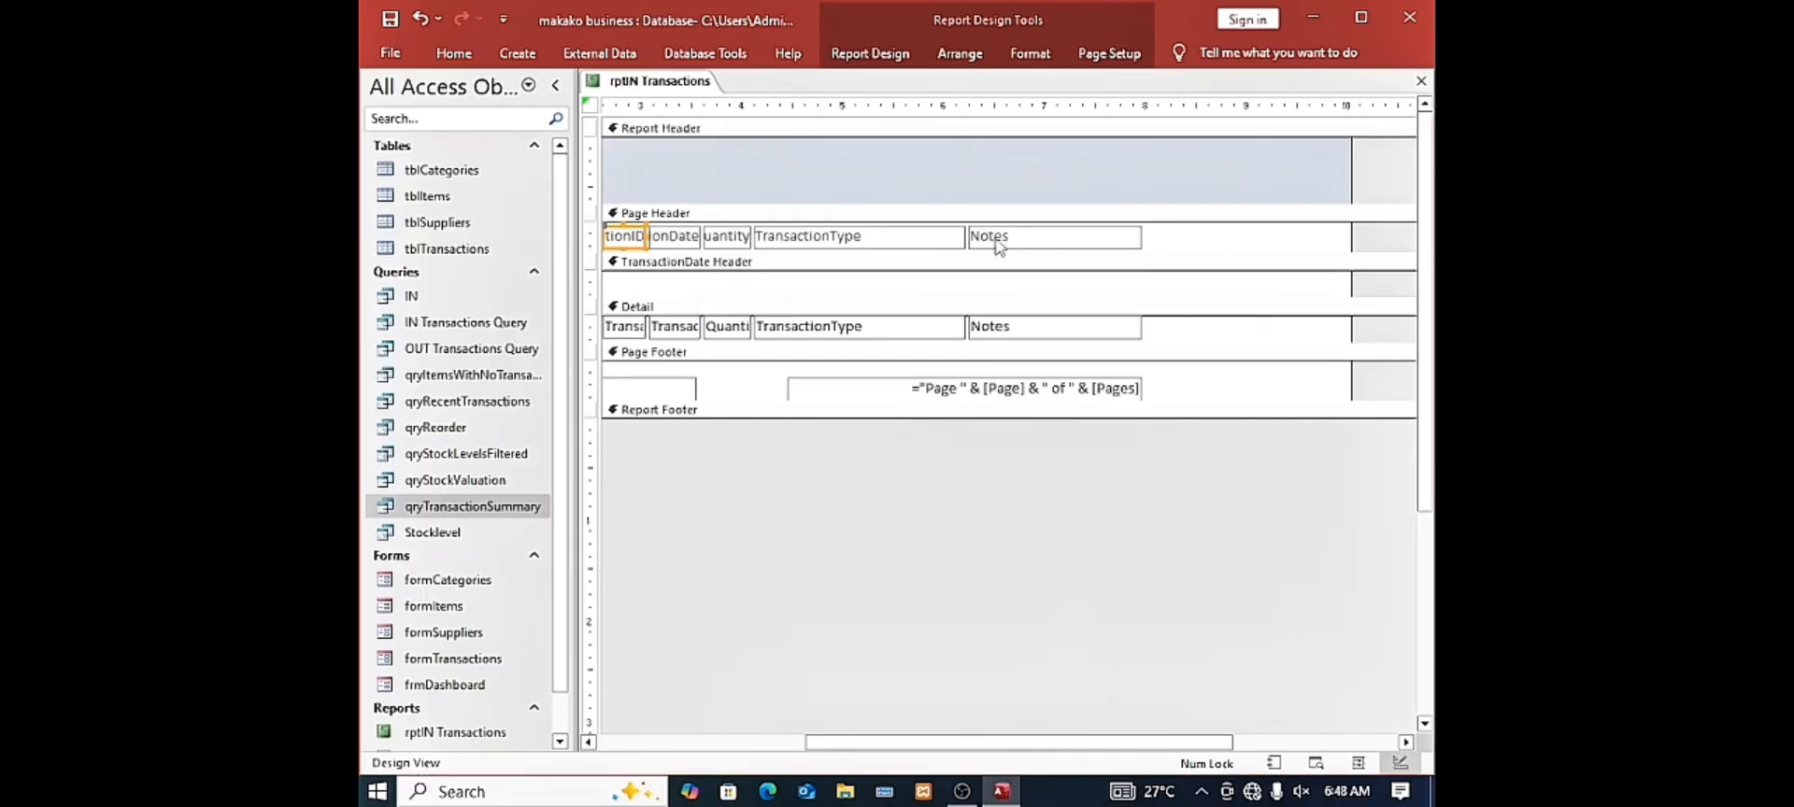
{"action": "left_click_drag", "start_coordinate": [1237, 340], "coordinate": [1188, 362]}
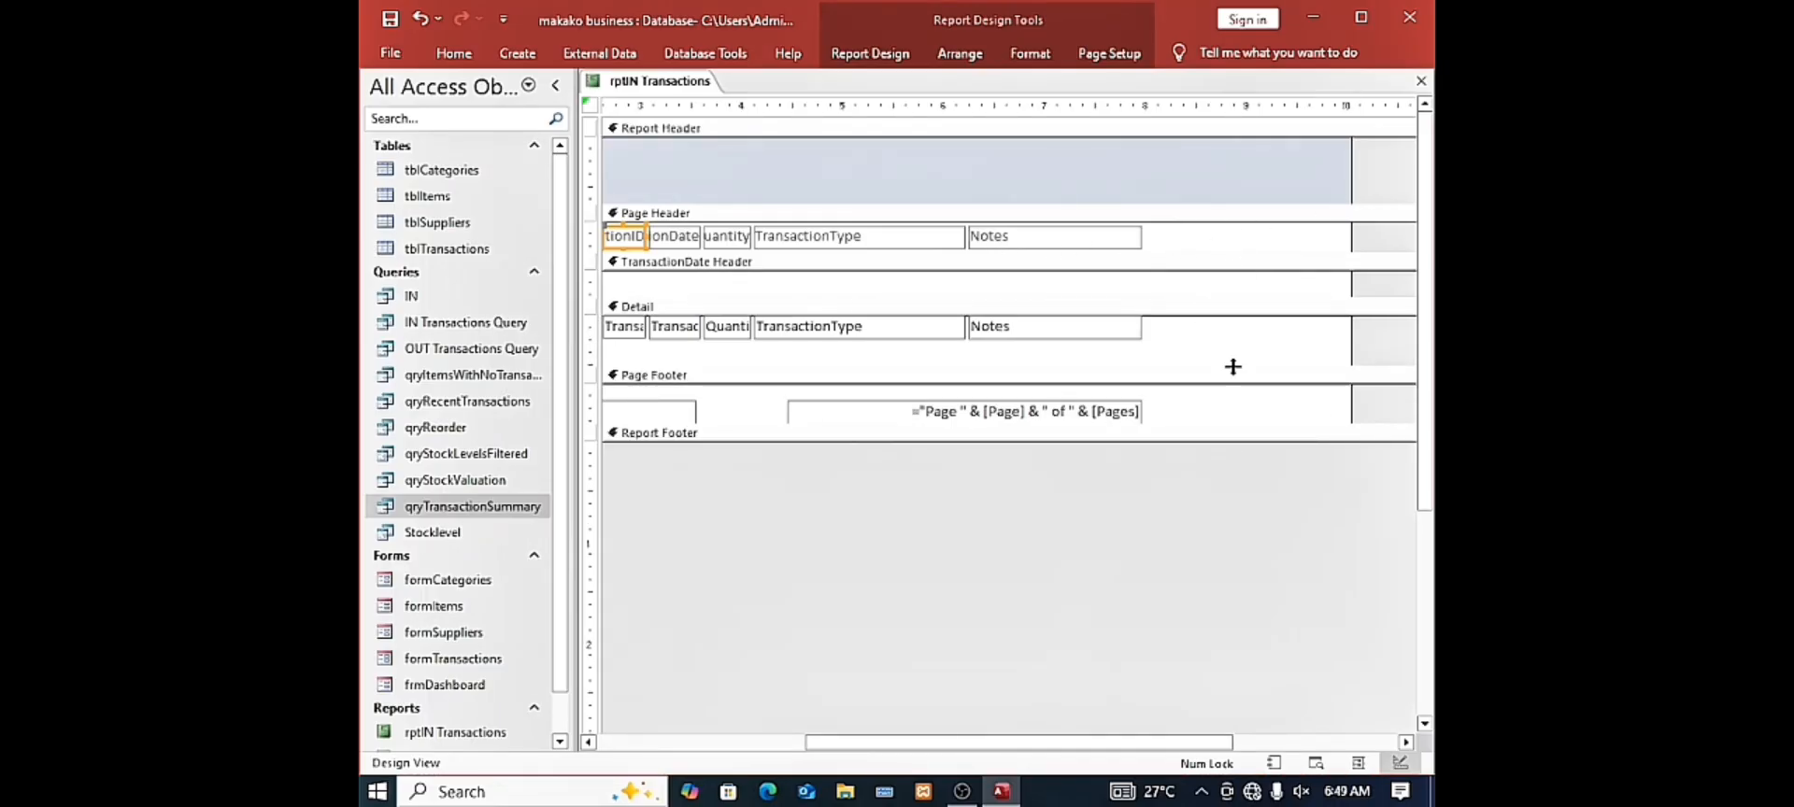
Move the Notes and TransactionType labels and fields toward the report's right edge, and narrow the TransactionType column to fit its text
{"action": "left_click", "coordinate": [1121, 344]}
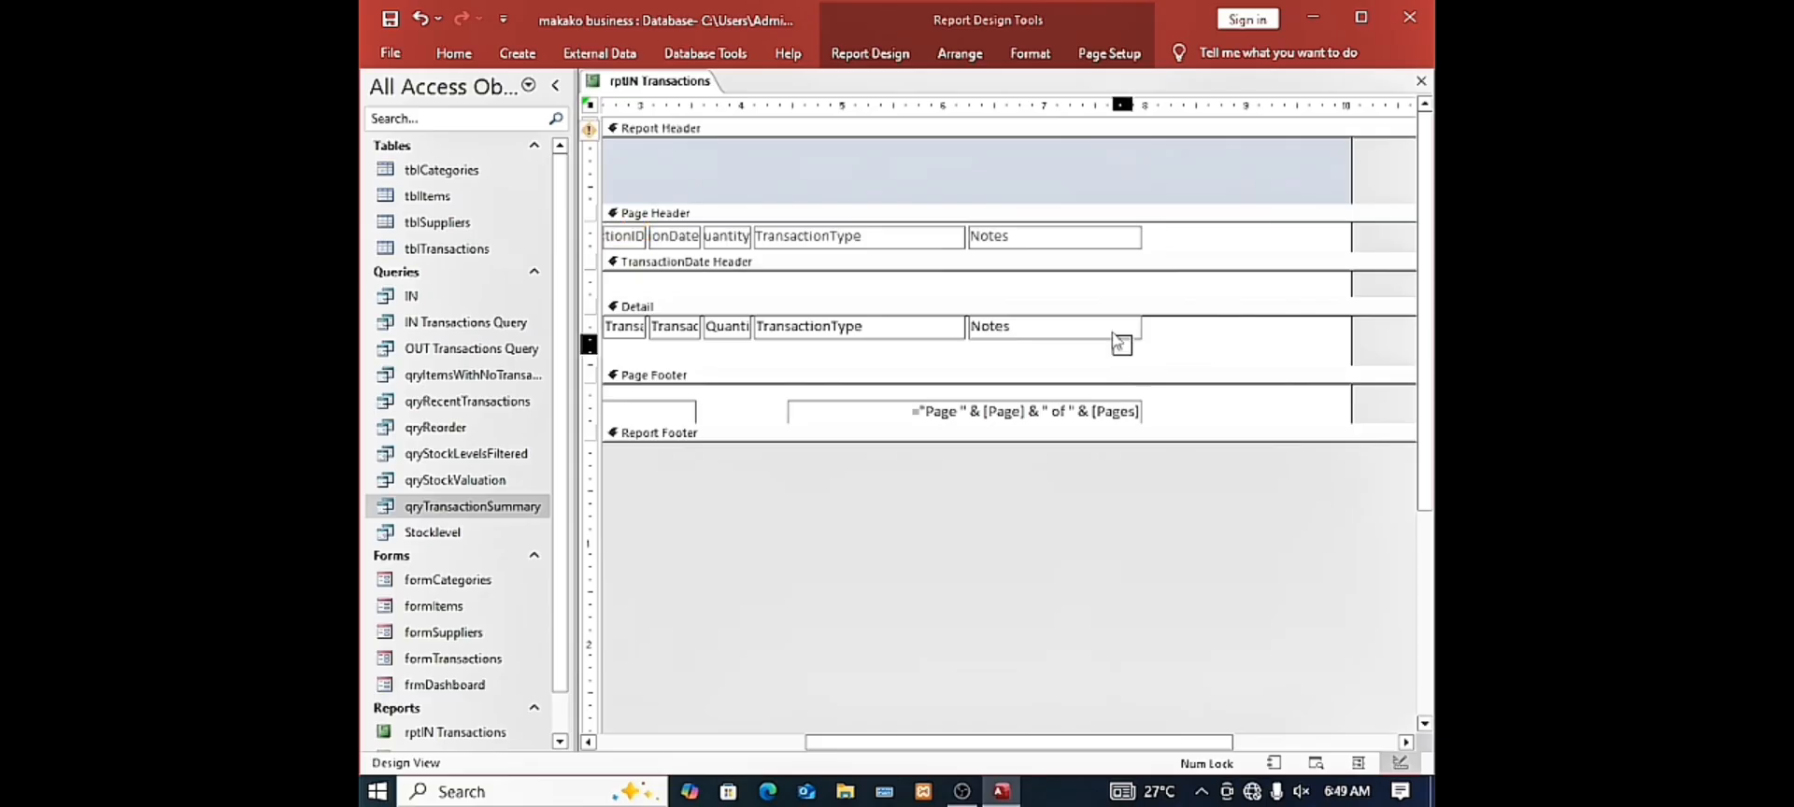
{"action": "left_click_drag", "start_coordinate": [1121, 344], "coordinate": [1192, 236]}
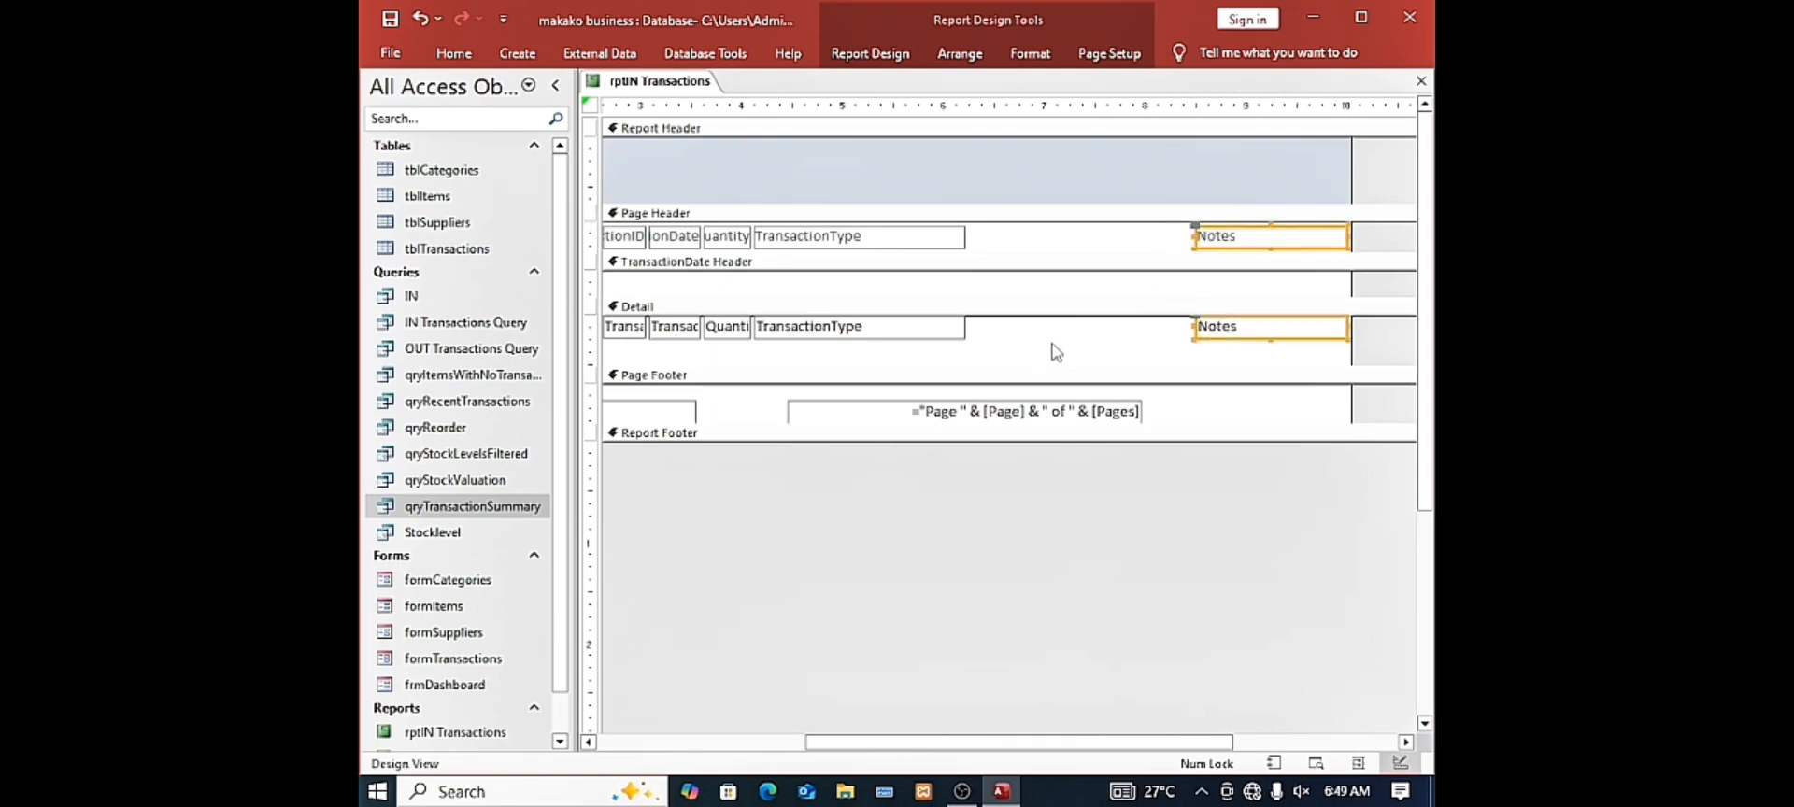
{"action": "left_click_drag", "start_coordinate": [1033, 355], "coordinate": [1049, 244]}
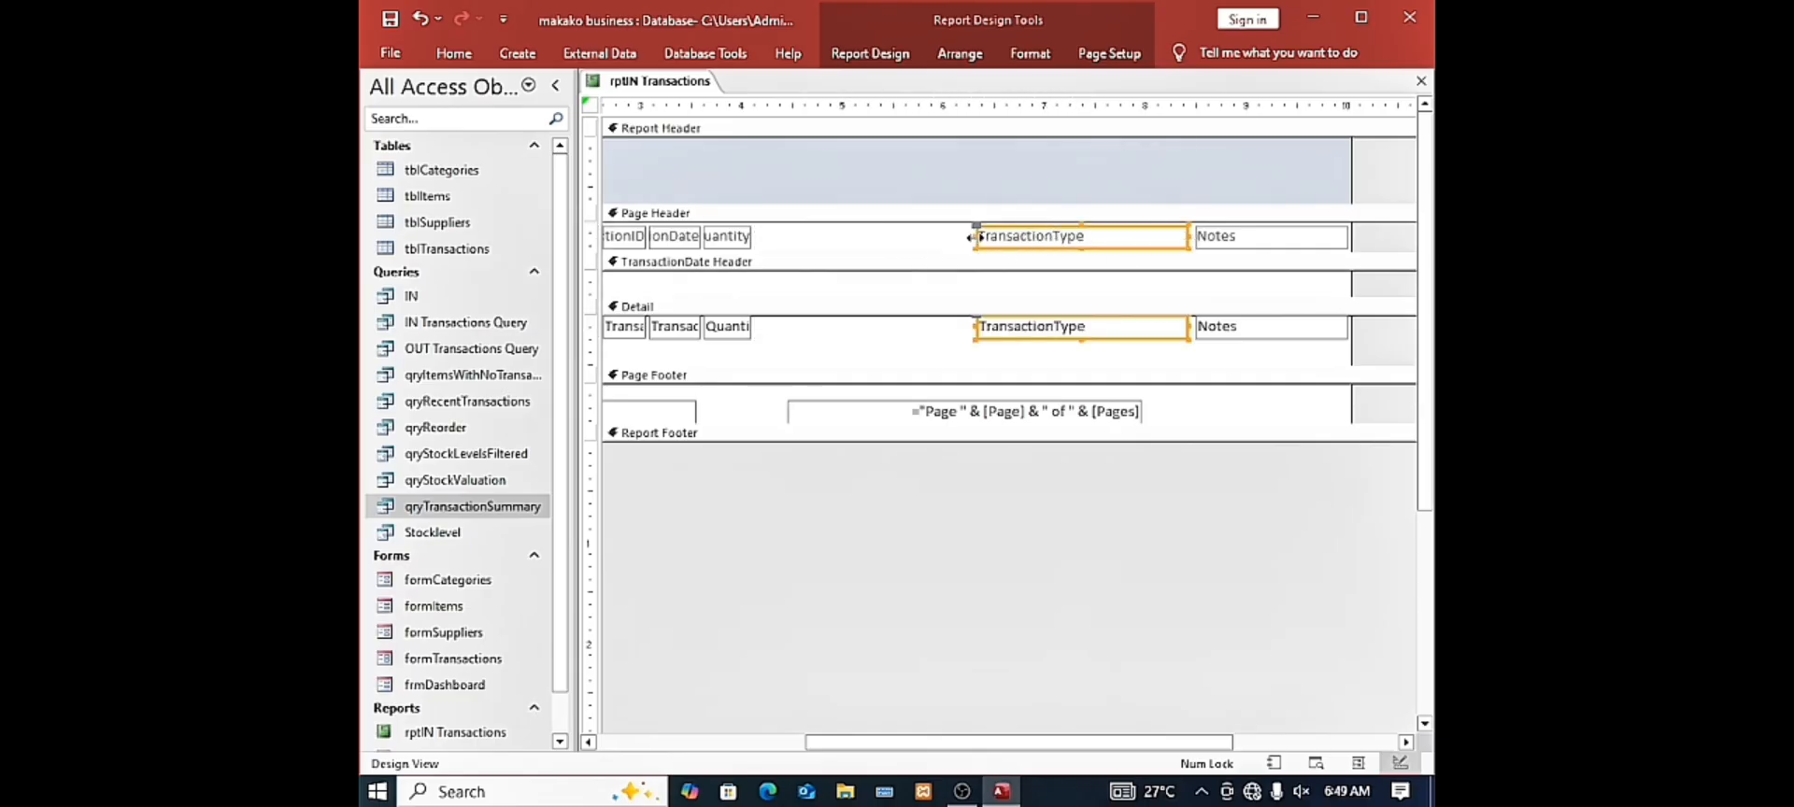
{"action": "left_click_drag", "start_coordinate": [970, 236], "coordinate": [1072, 240]}
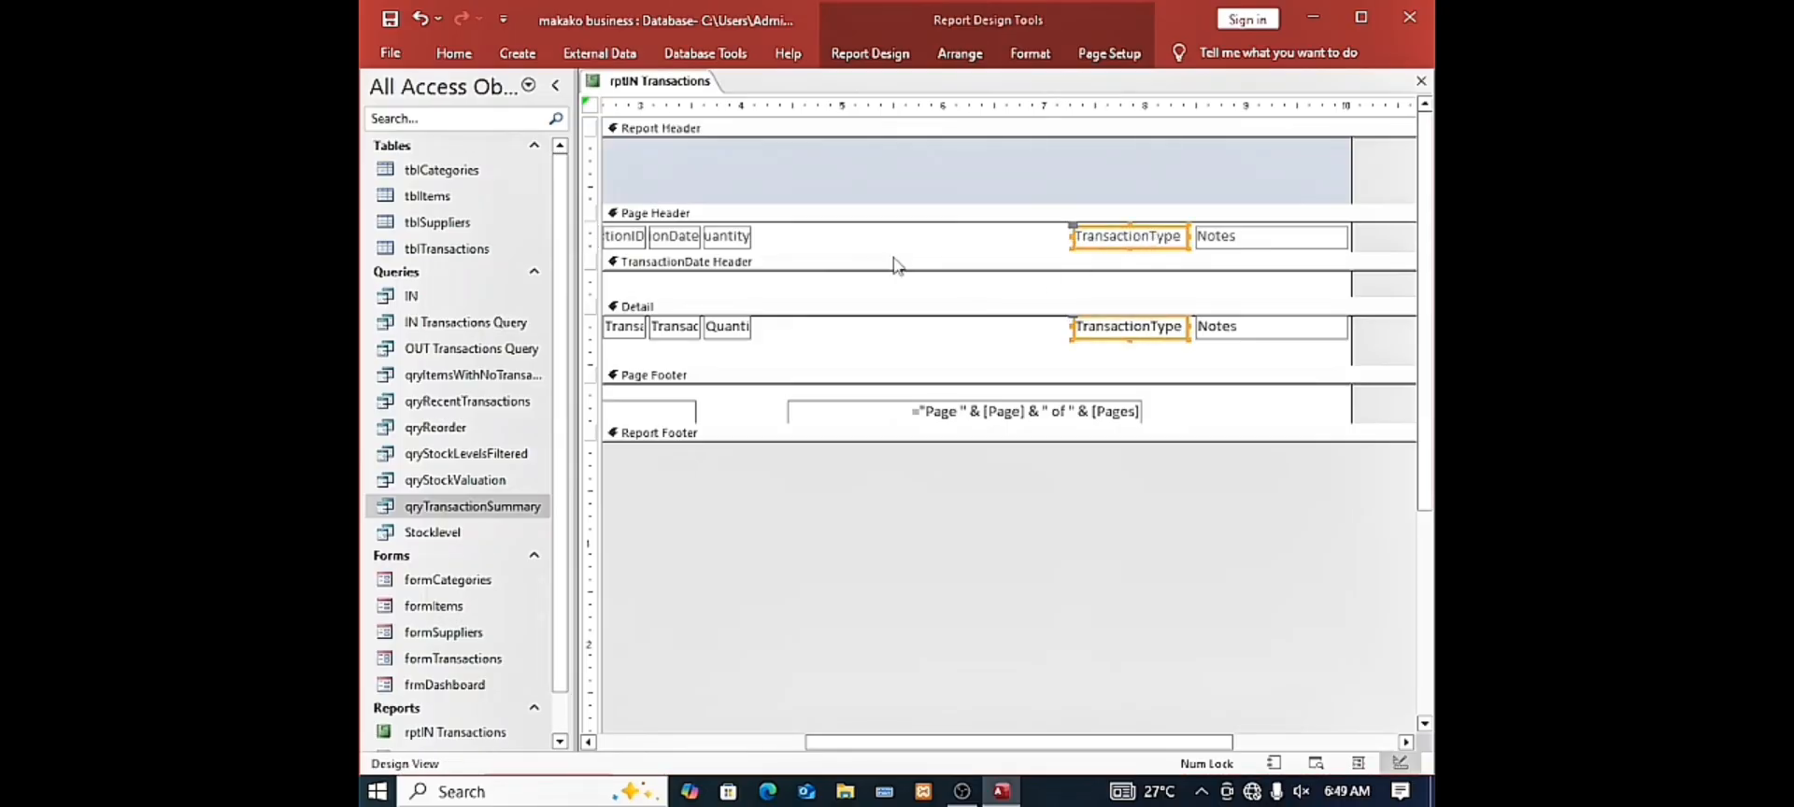
Move the Quantity and TransactionDate labels and fields beside TransactionType and widen both columns
{"action": "left_click", "coordinate": [817, 344]}
{"action": "left_click_drag", "start_coordinate": [800, 357], "coordinate": [1061, 240]}
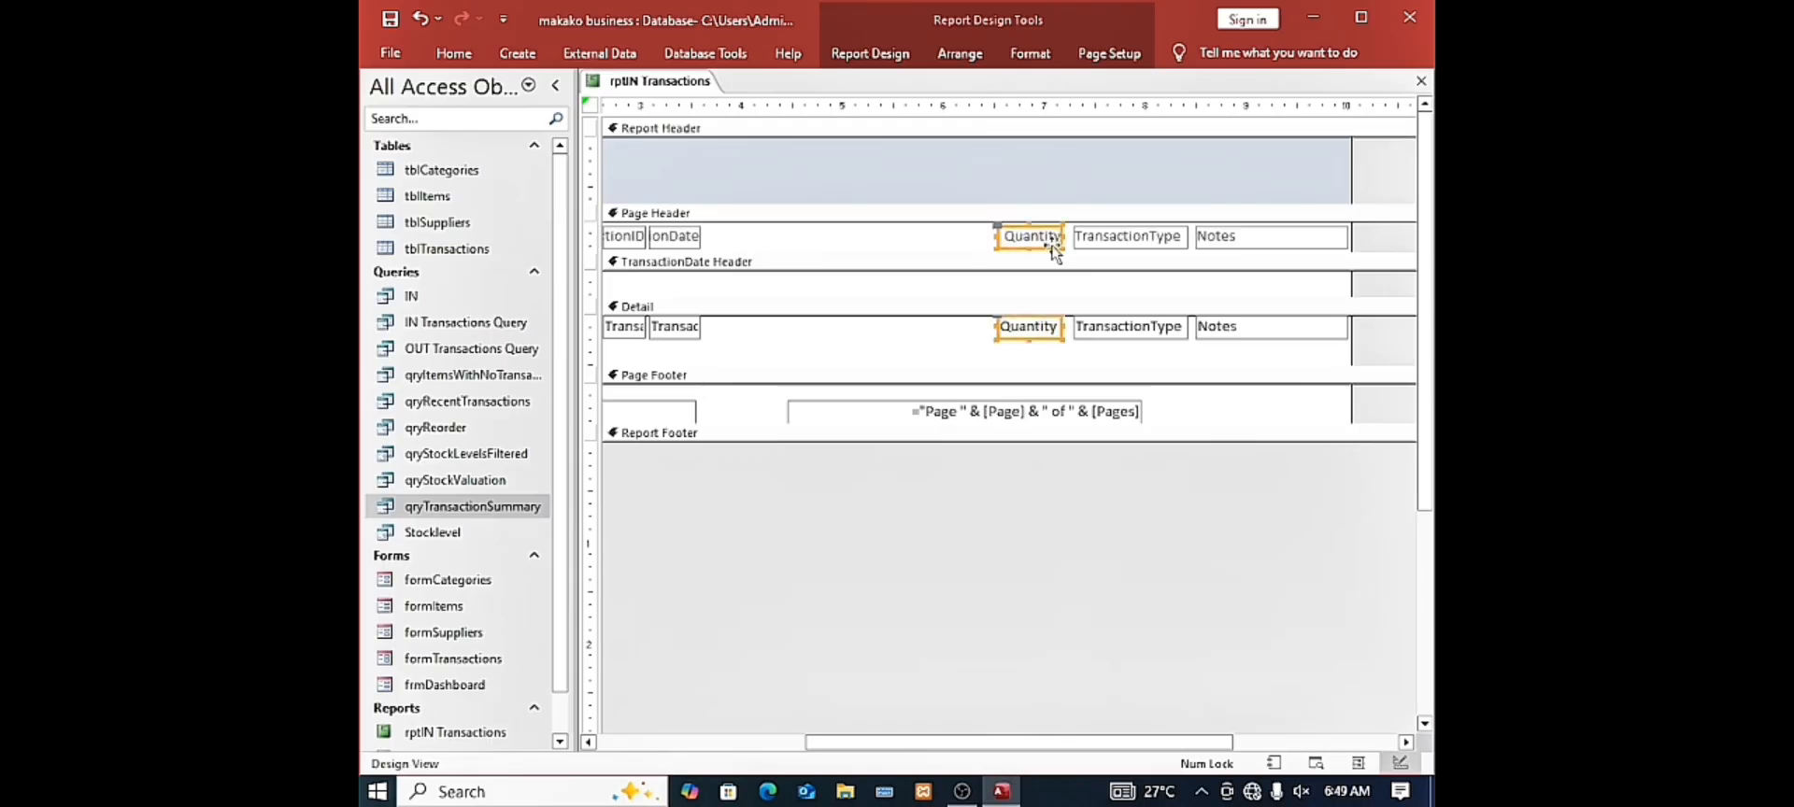
{"action": "left_click", "coordinate": [771, 340]}
{"action": "left_click_drag", "start_coordinate": [744, 358], "coordinate": [988, 236]}
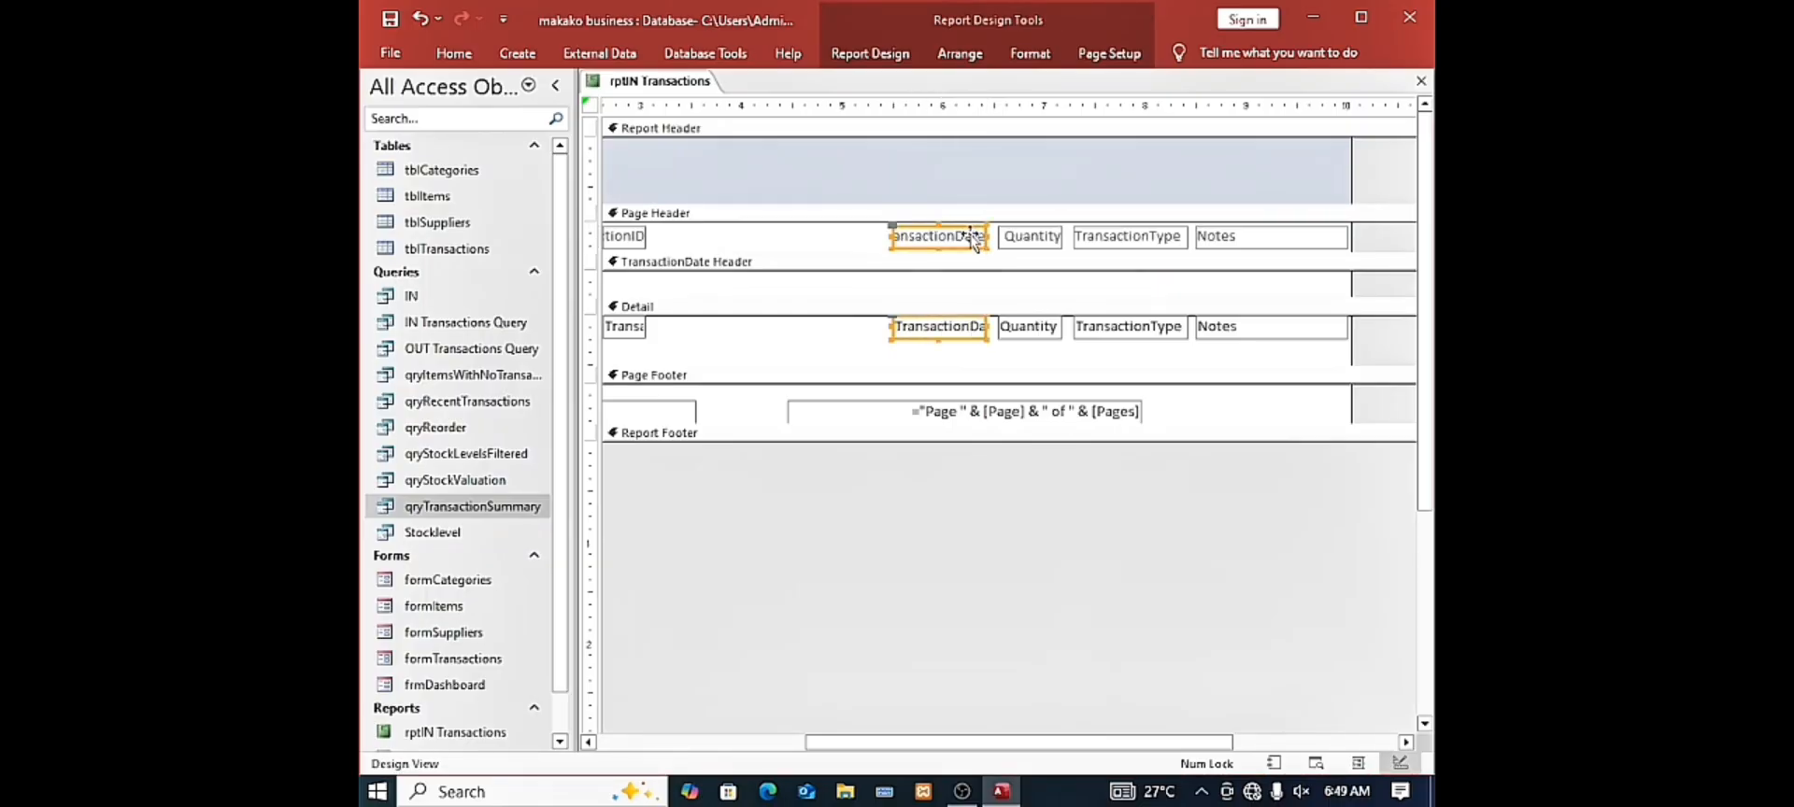
Change the page header's TransactionDate label to "Transaction Date" and shrink it to the column width, leaving the property sheet closed
{"action": "double_click", "coordinate": [953, 236]}
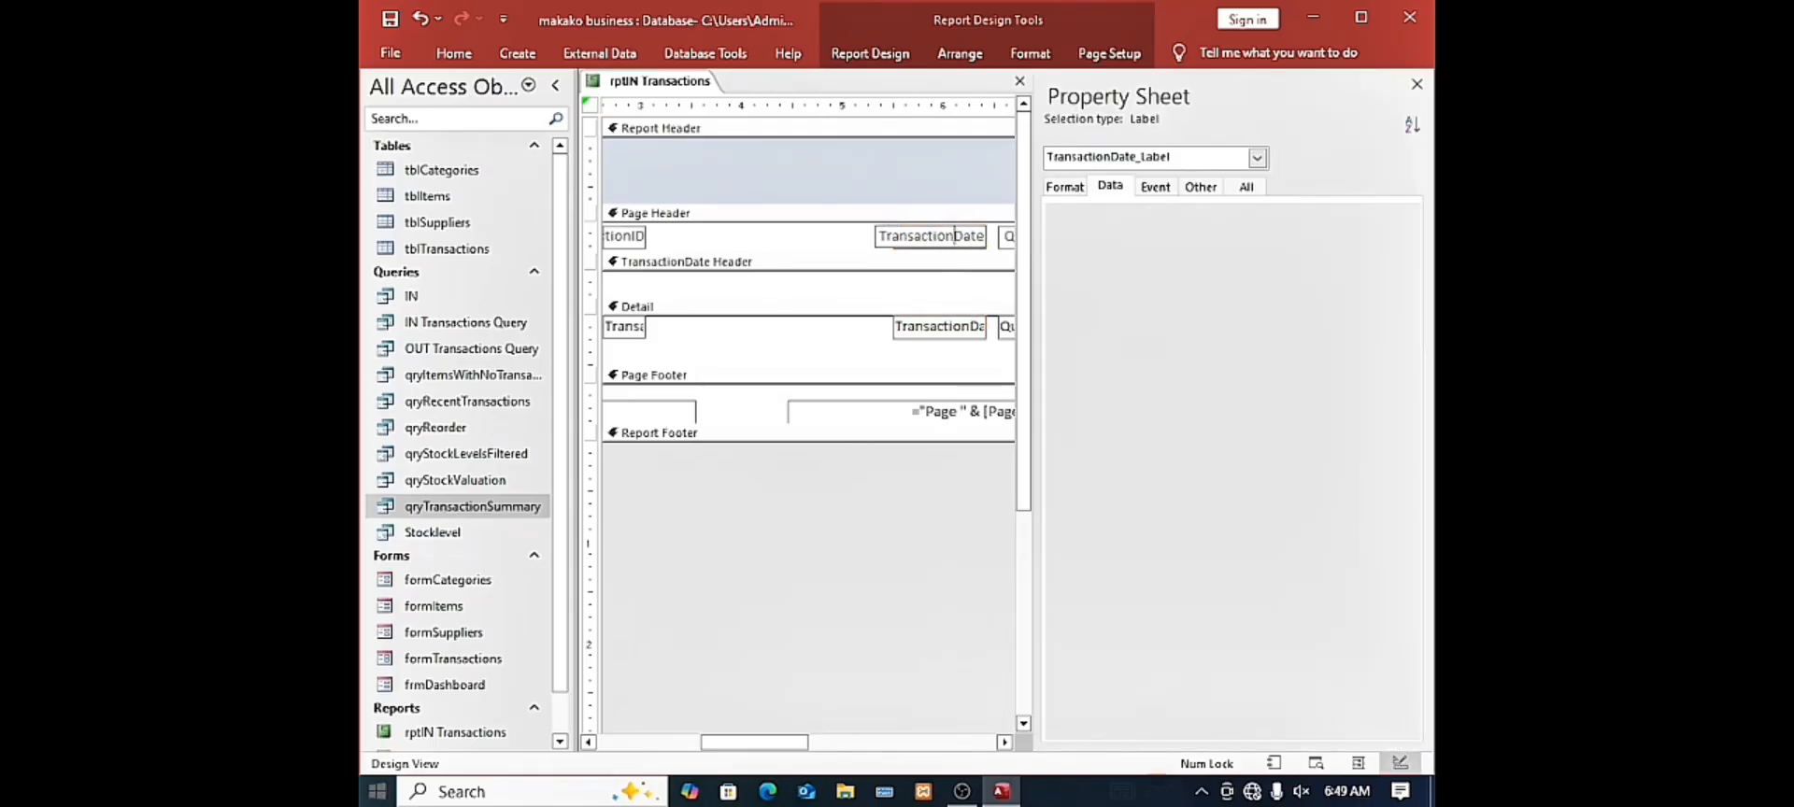
{"action": "left_click", "coordinate": [425, 770]}
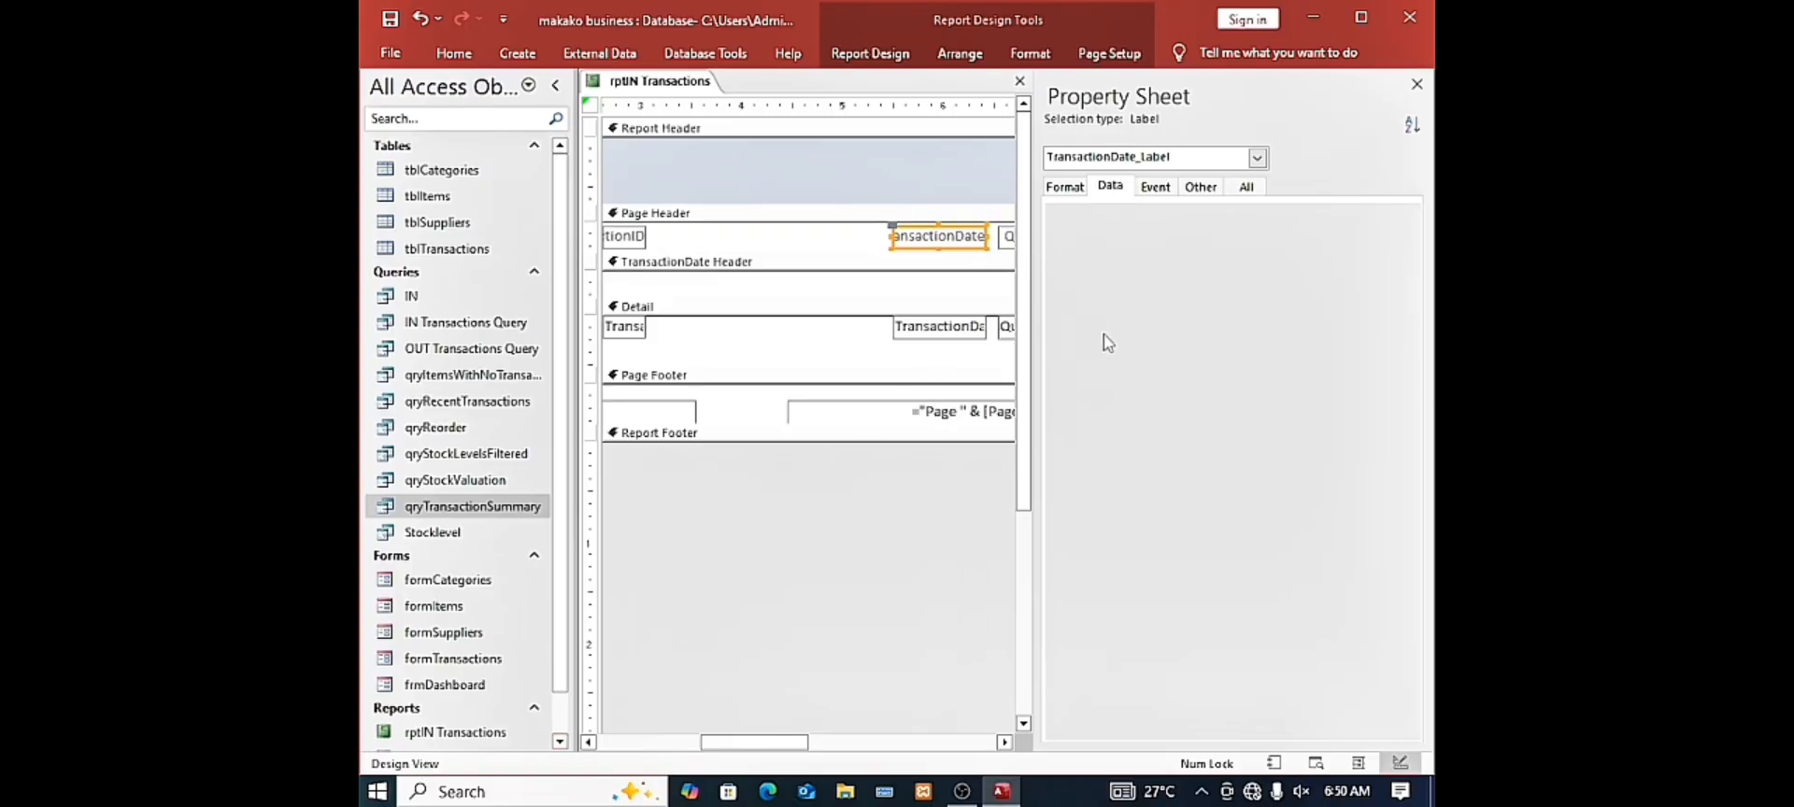
{"action": "left_click_drag", "start_coordinate": [957, 237], "coordinate": [979, 239]}
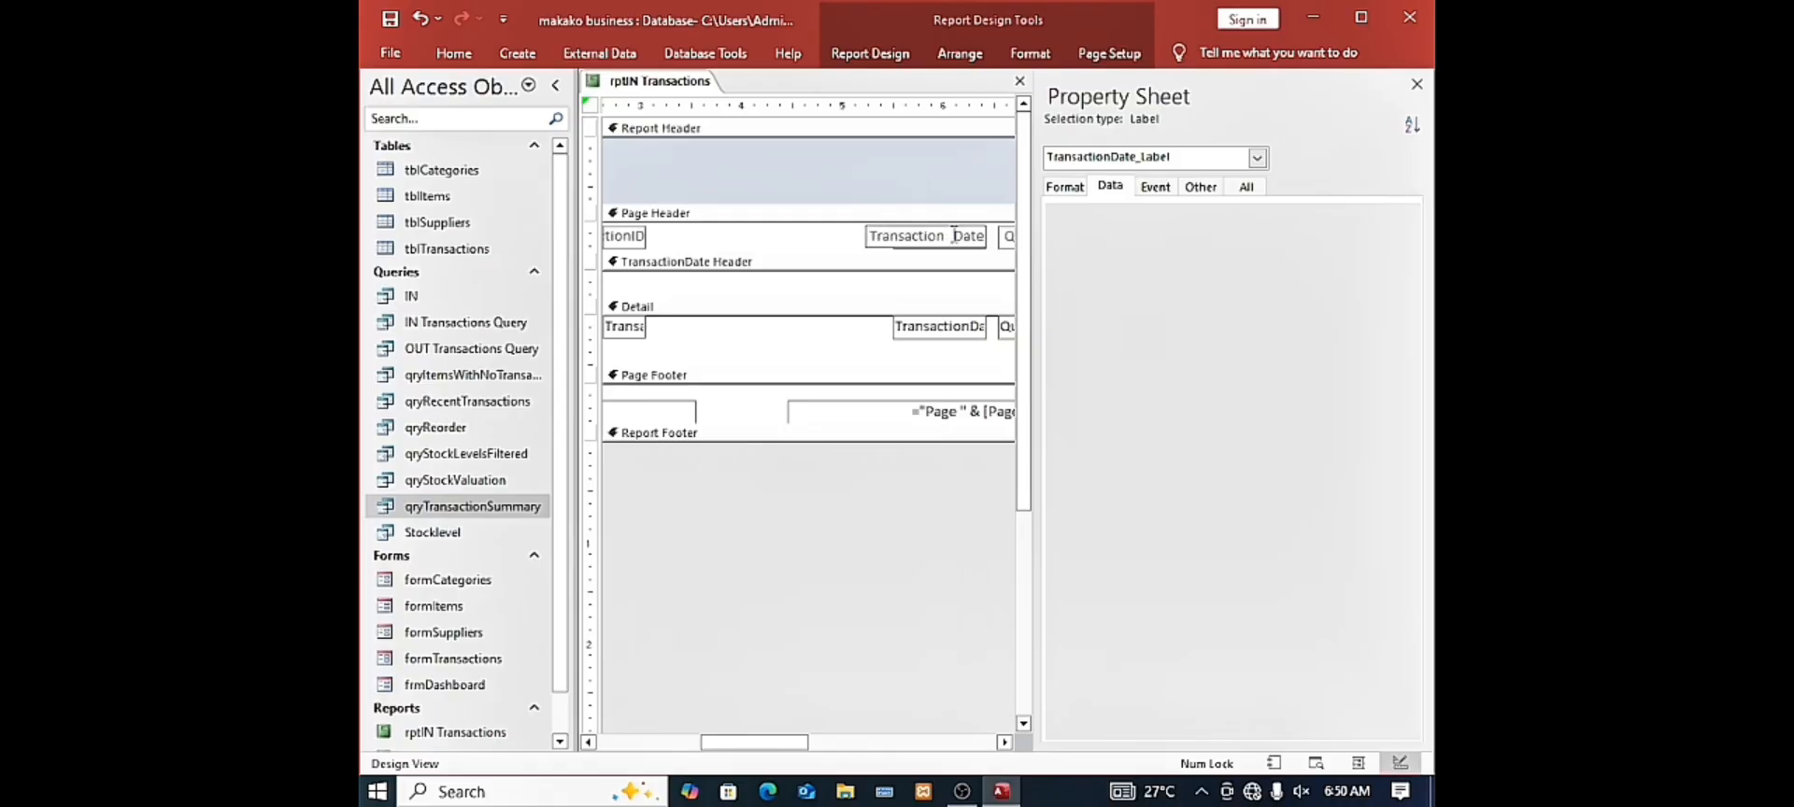
{"action": "left_click", "coordinate": [858, 236]}
{"action": "left_click", "coordinate": [865, 236]}
{"action": "left_click_drag", "start_coordinate": [858, 236], "coordinate": [898, 236]}
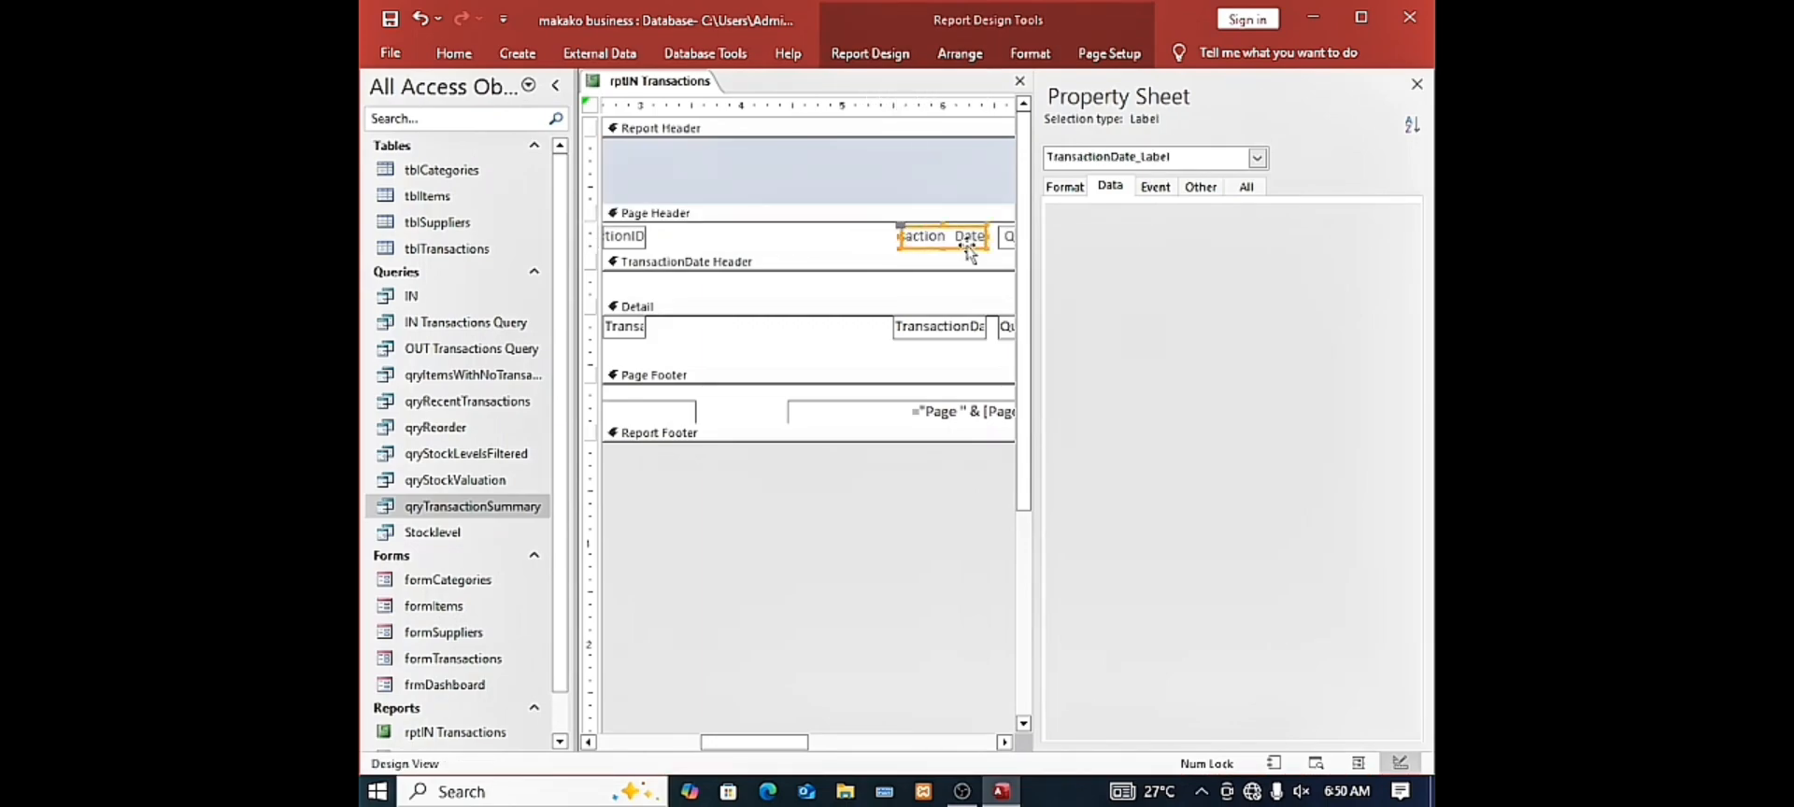
{"action": "left_click", "coordinate": [977, 275]}
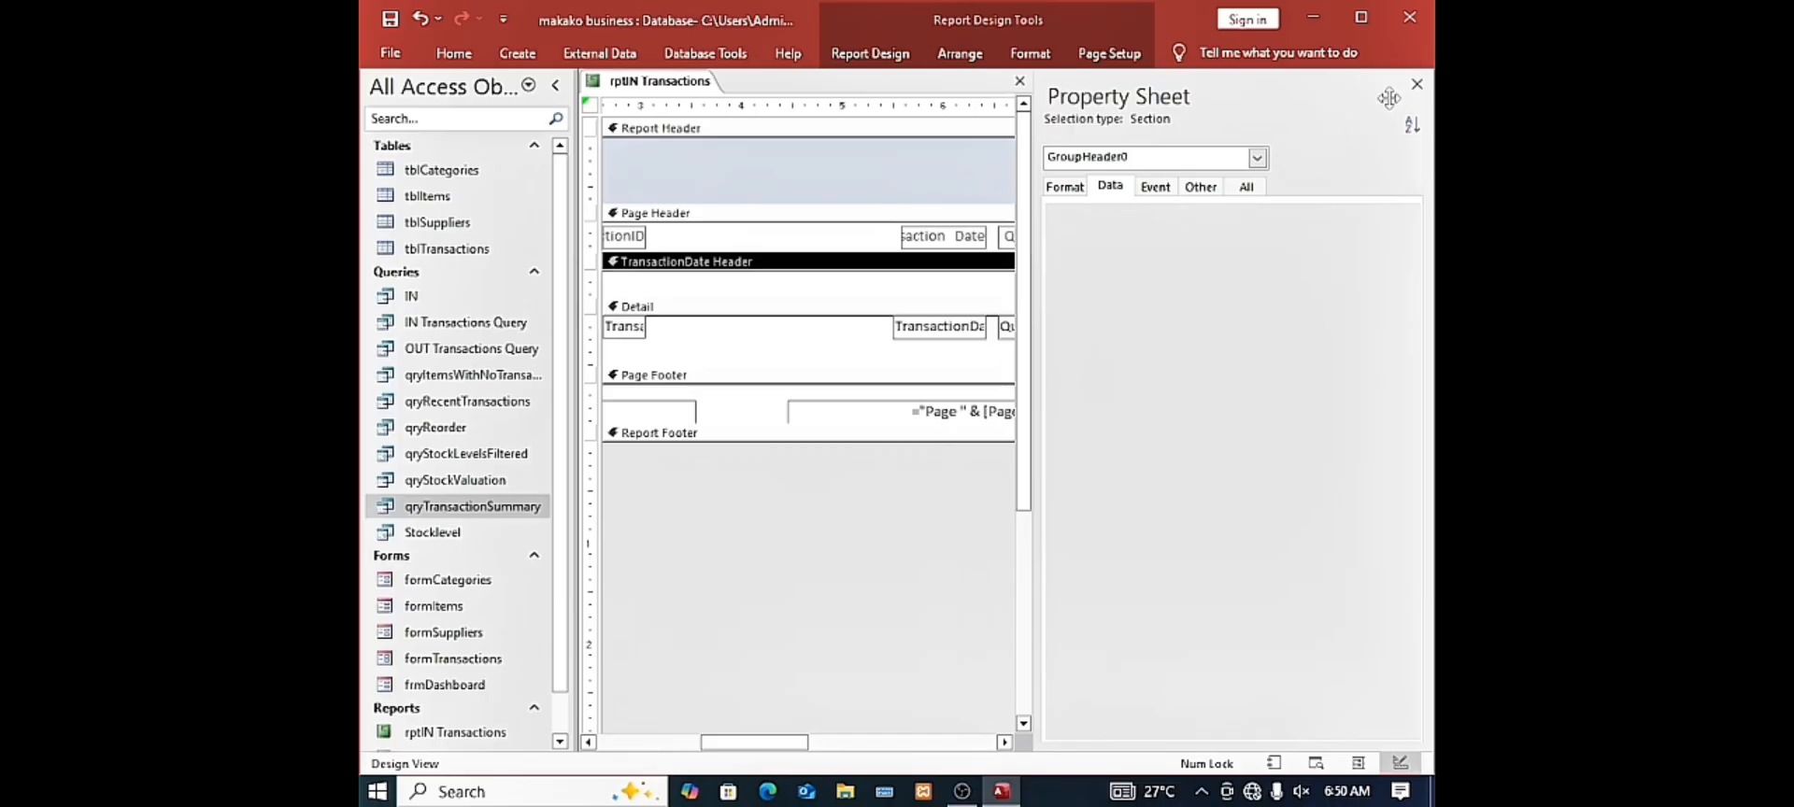
{"action": "left_click", "coordinate": [1416, 84]}
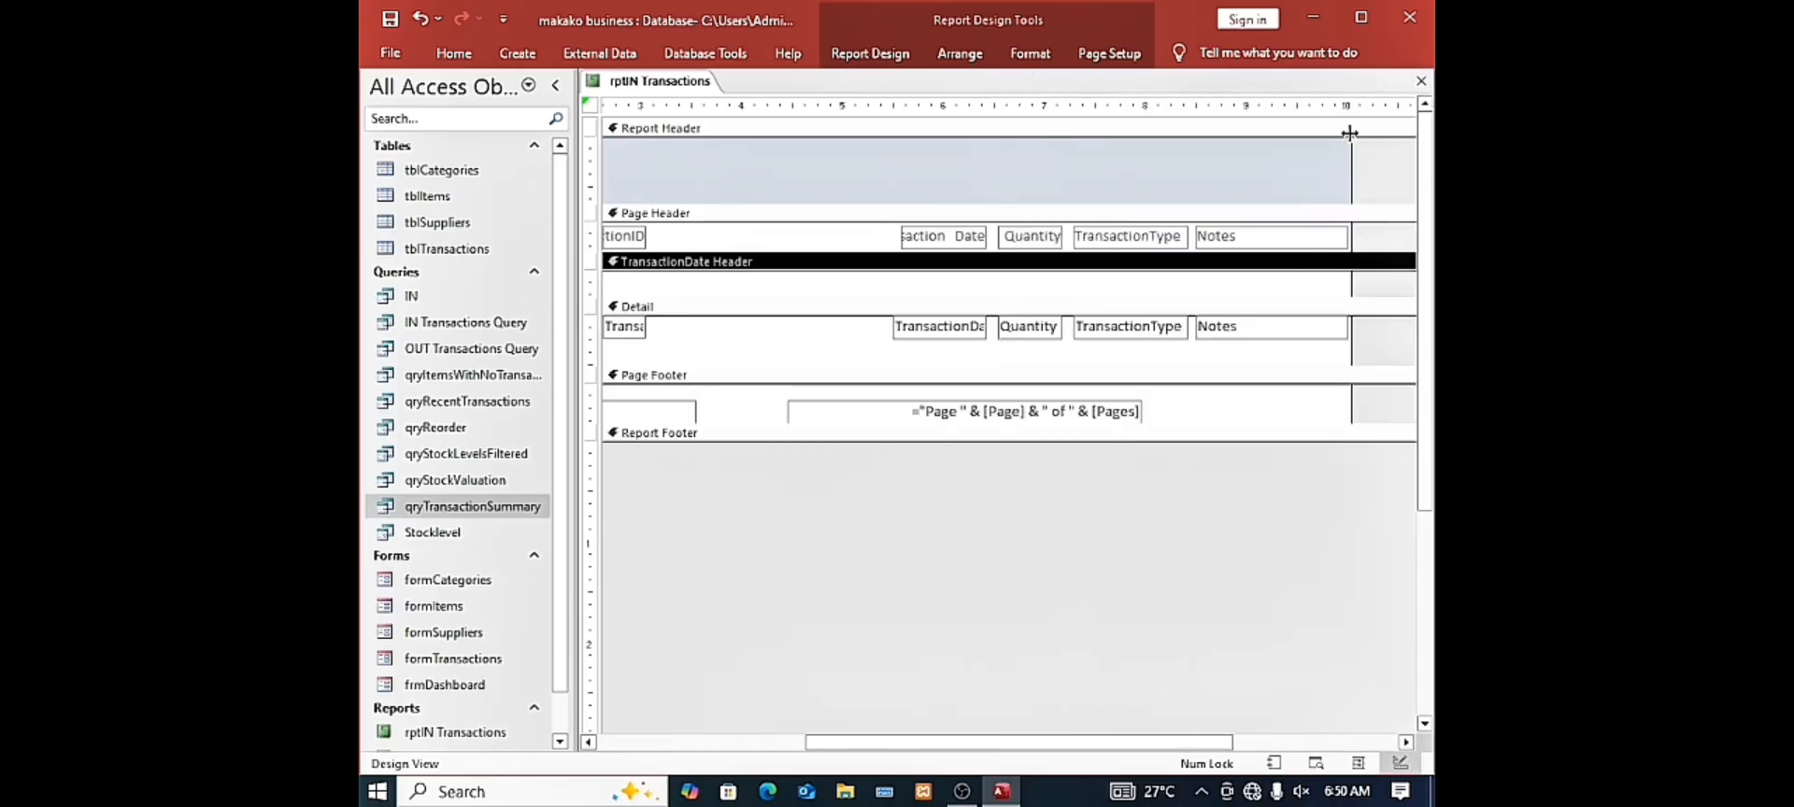
Move the TransactionID label and field beside Transaction Date, widen them to show the full name, and shift the ItemID pair right
{"action": "left_click", "coordinate": [902, 502]}
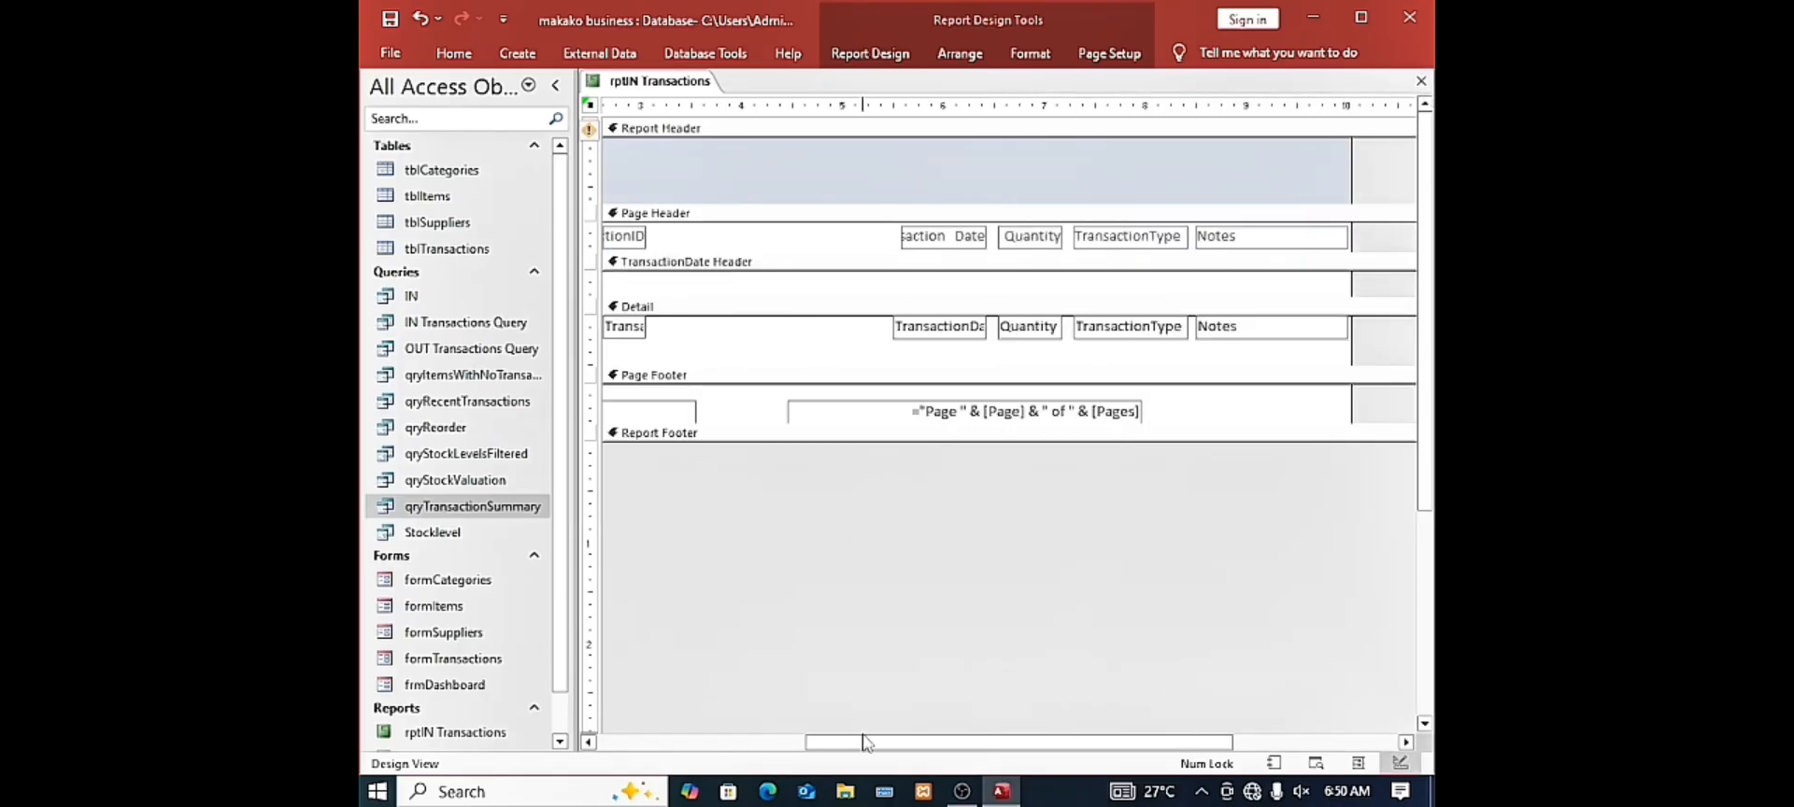
{"action": "scroll", "coordinate": [863, 742], "scroll_direction": "down", "scroll_amount": 1}
{"action": "left_click_drag", "start_coordinate": [863, 743], "coordinate": [724, 738]}
{"action": "left_click_drag", "start_coordinate": [886, 331], "coordinate": [1044, 209]}
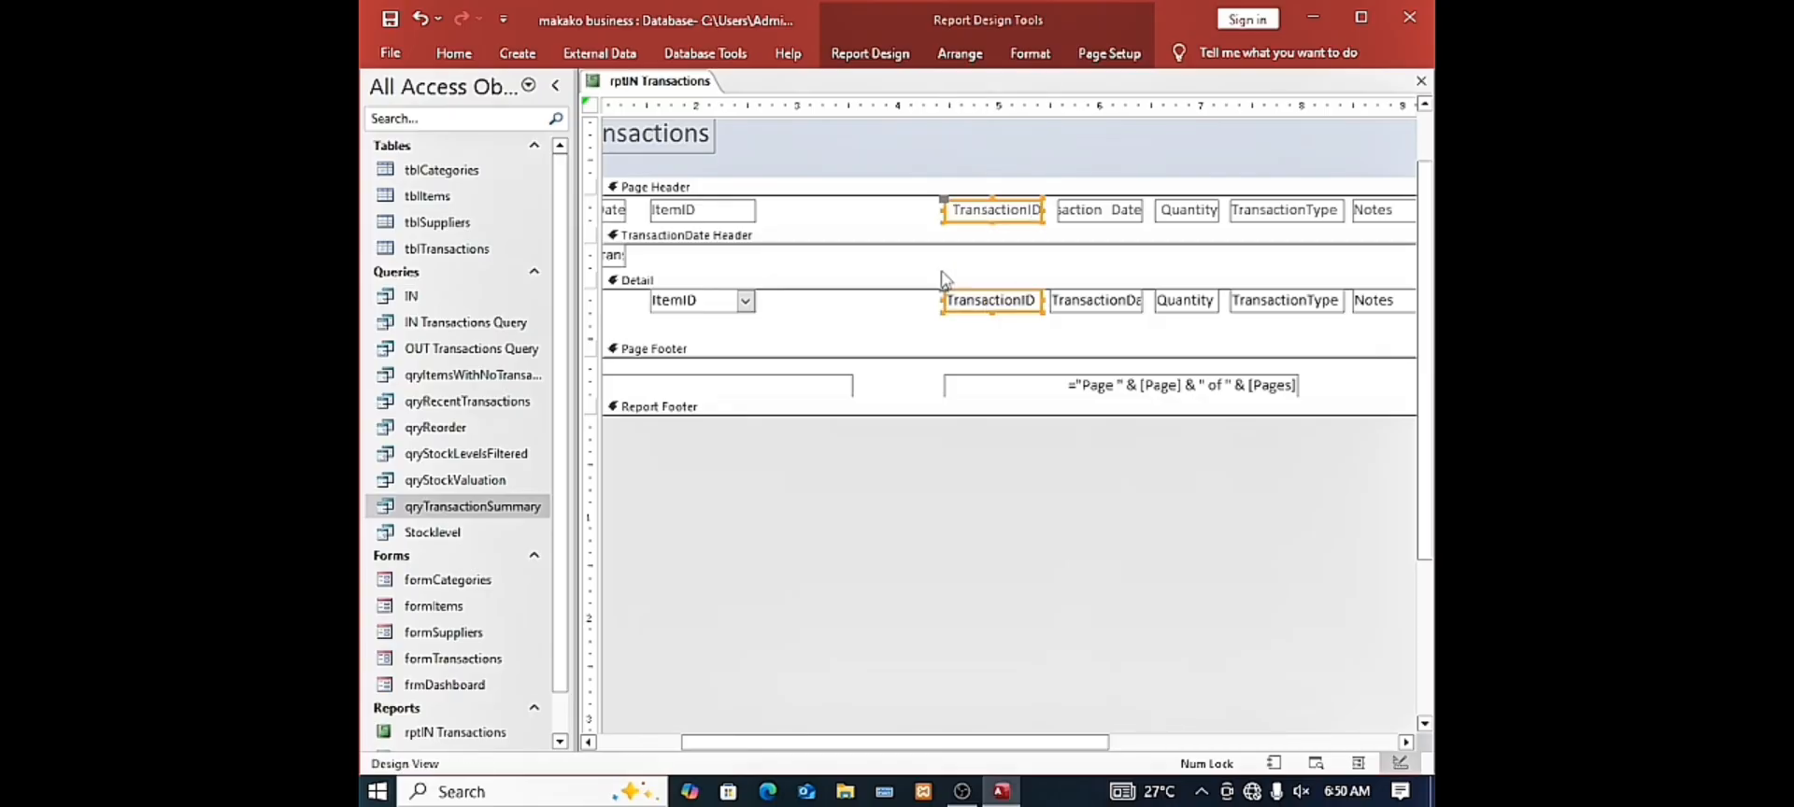
{"action": "left_click", "coordinate": [791, 331]}
{"action": "left_click_drag", "start_coordinate": [696, 244], "coordinate": [813, 220]}
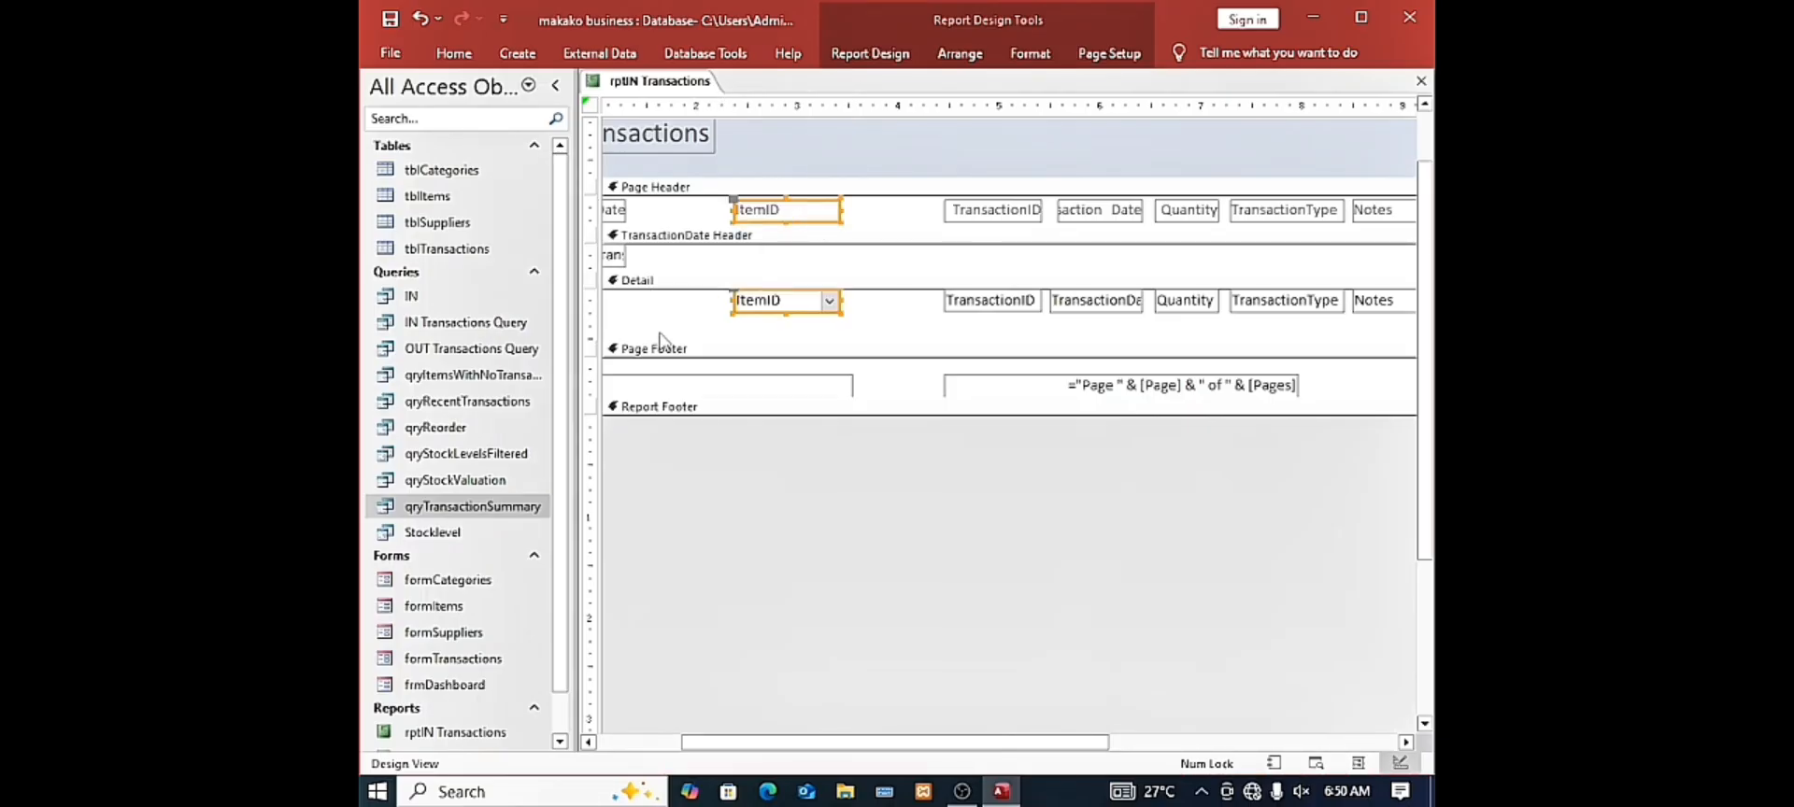
Move the ItemID label and field close to the TransactionDate group column, and place the TransactionID pair directly beside ItemID
{"action": "left_click_drag", "start_coordinate": [743, 743], "coordinate": [656, 718]}
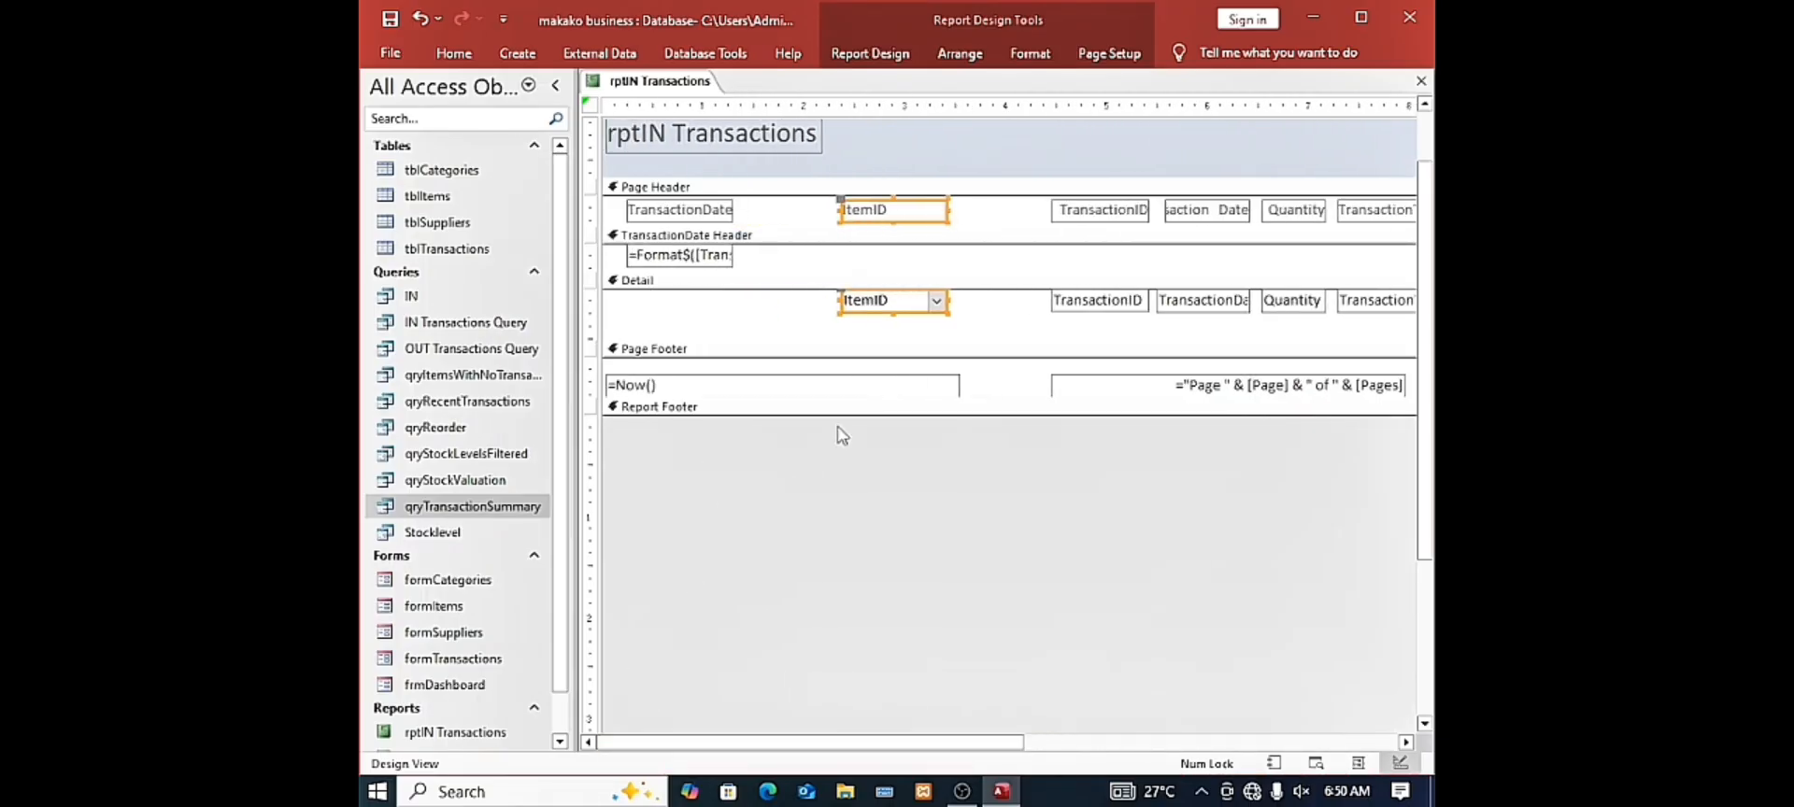
{"action": "left_click_drag", "start_coordinate": [885, 210], "coordinate": [816, 207]}
{"action": "left_click_drag", "start_coordinate": [1025, 211], "coordinate": [1112, 313]}
{"action": "left_click_drag", "start_coordinate": [1094, 213], "coordinate": [937, 210]}
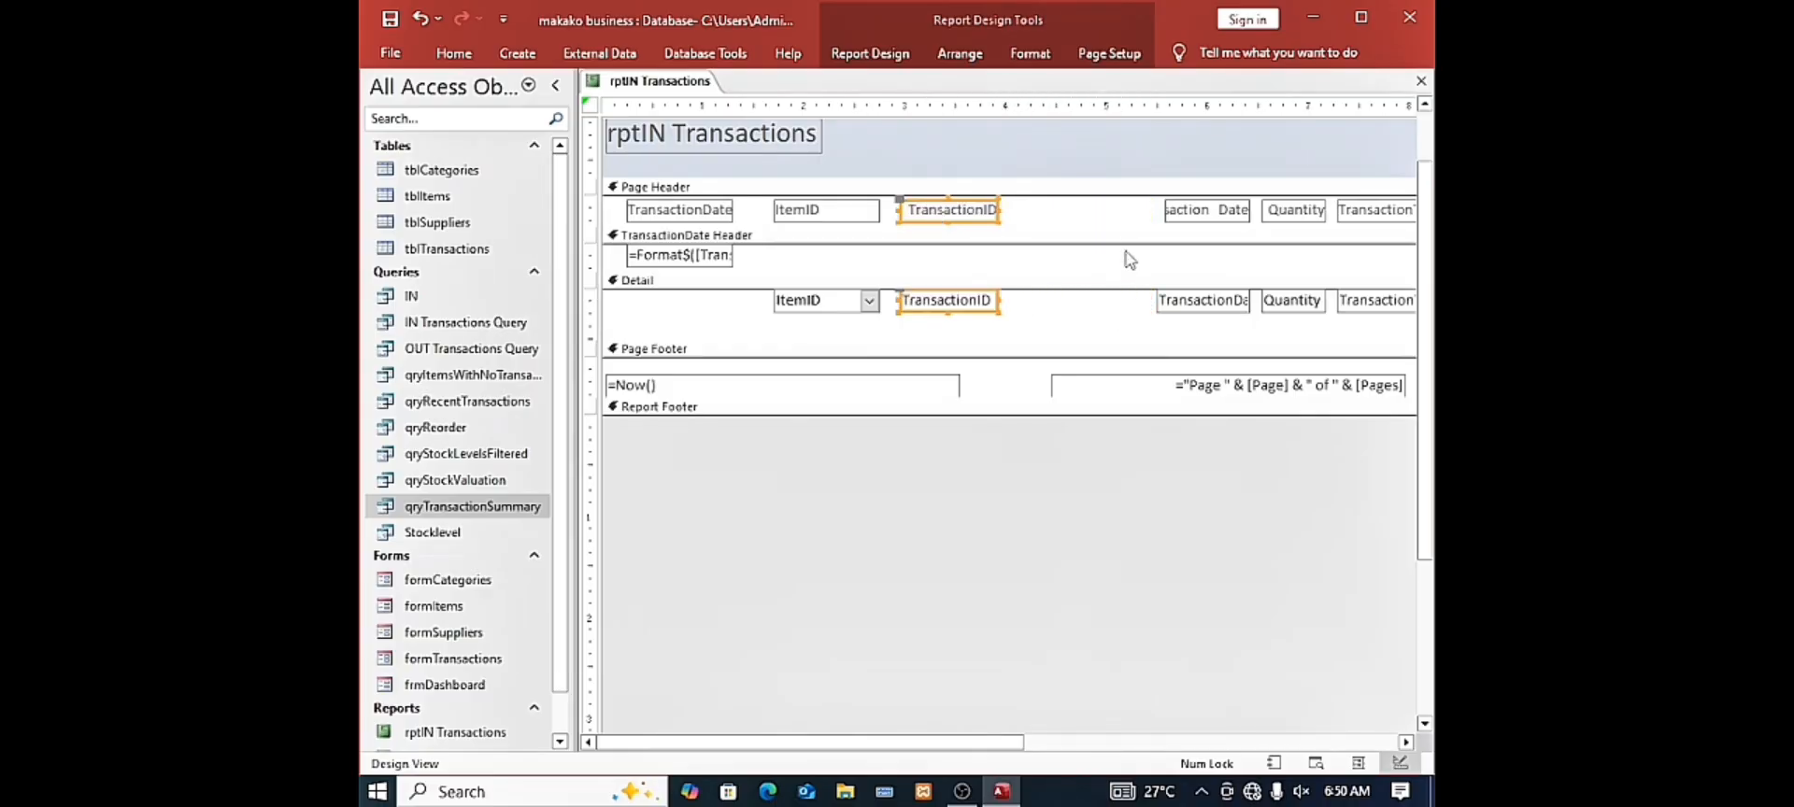
Move the Transaction Date label and field next to TransactionID, widen them to show the full text, and bring the Quantity pair beside them
{"action": "left_click_drag", "start_coordinate": [1125, 209], "coordinate": [1212, 306]}
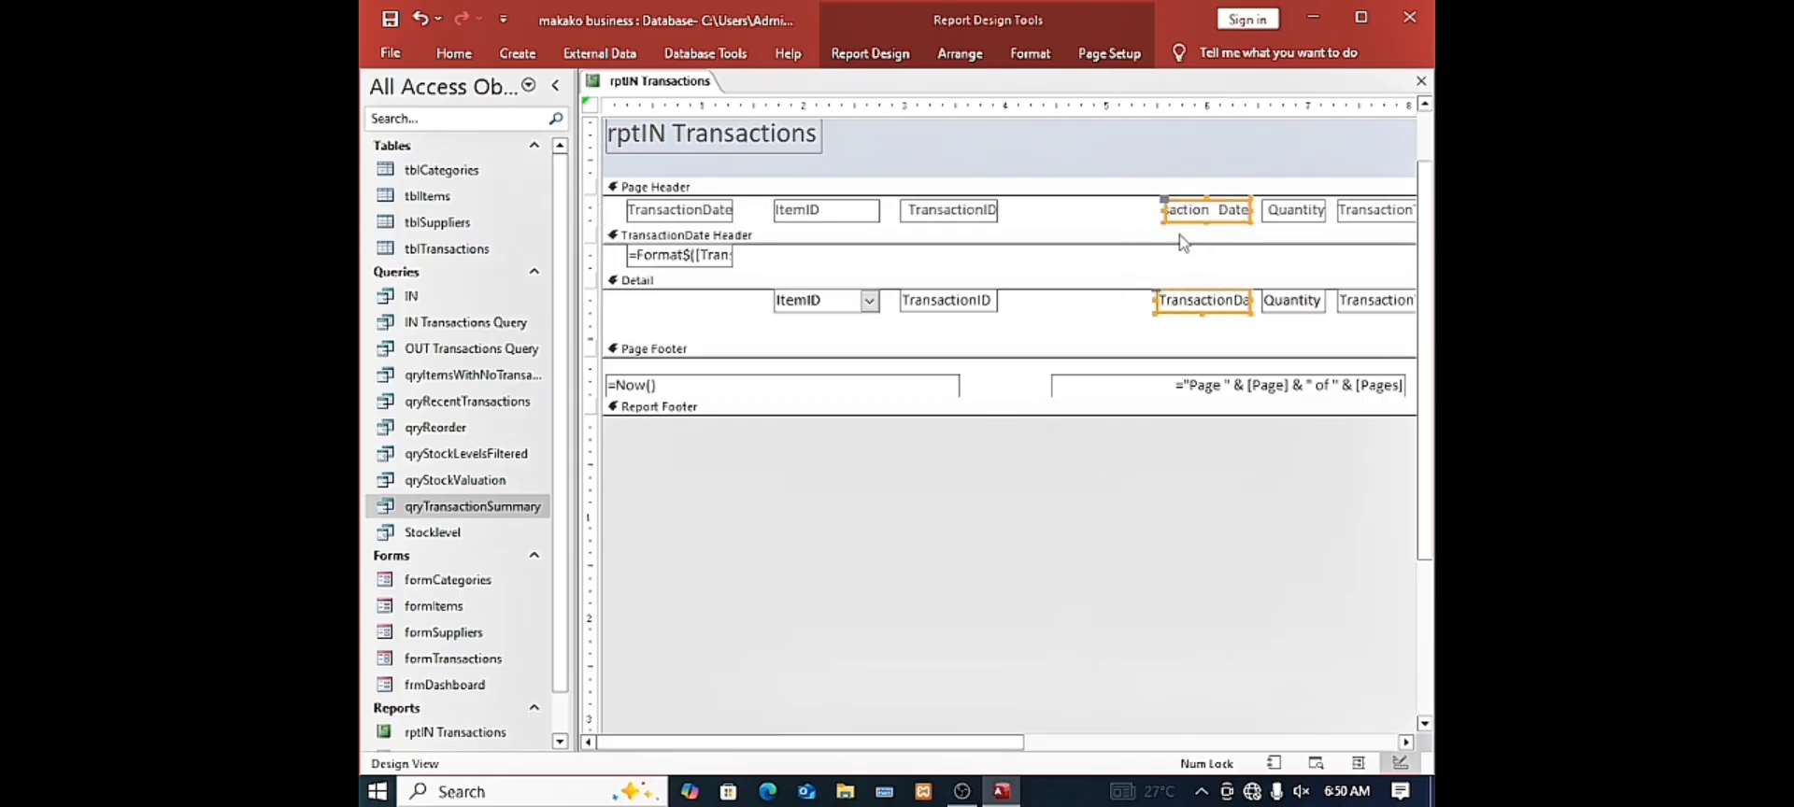
{"action": "left_click_drag", "start_coordinate": [1161, 210], "coordinate": [1046, 212]}
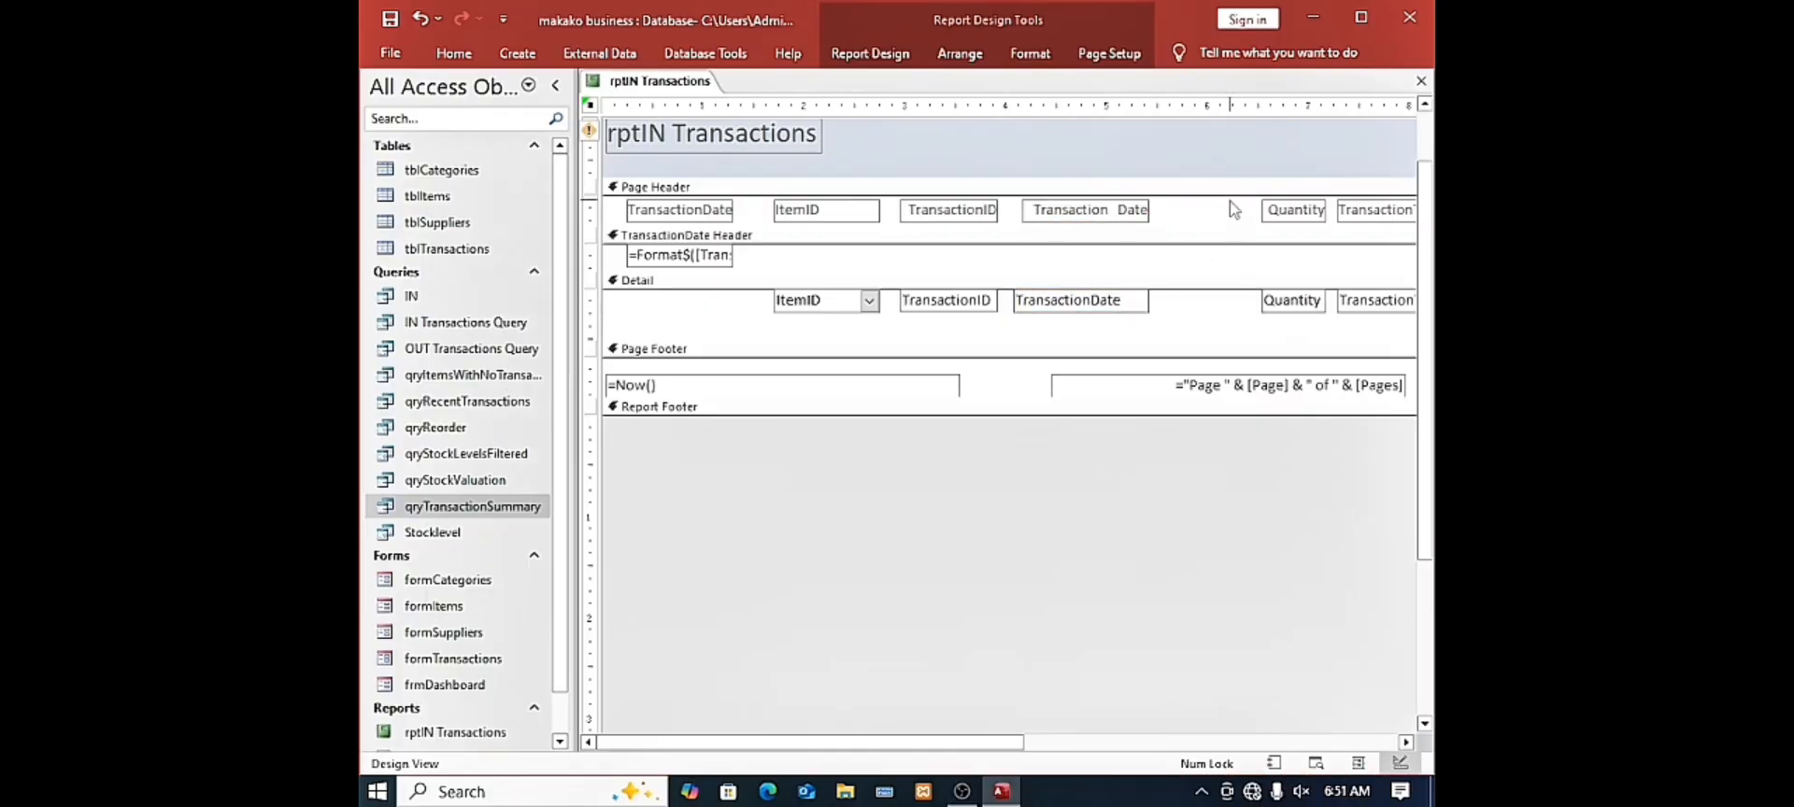
{"action": "left_click_drag", "start_coordinate": [1229, 200], "coordinate": [1302, 311]}
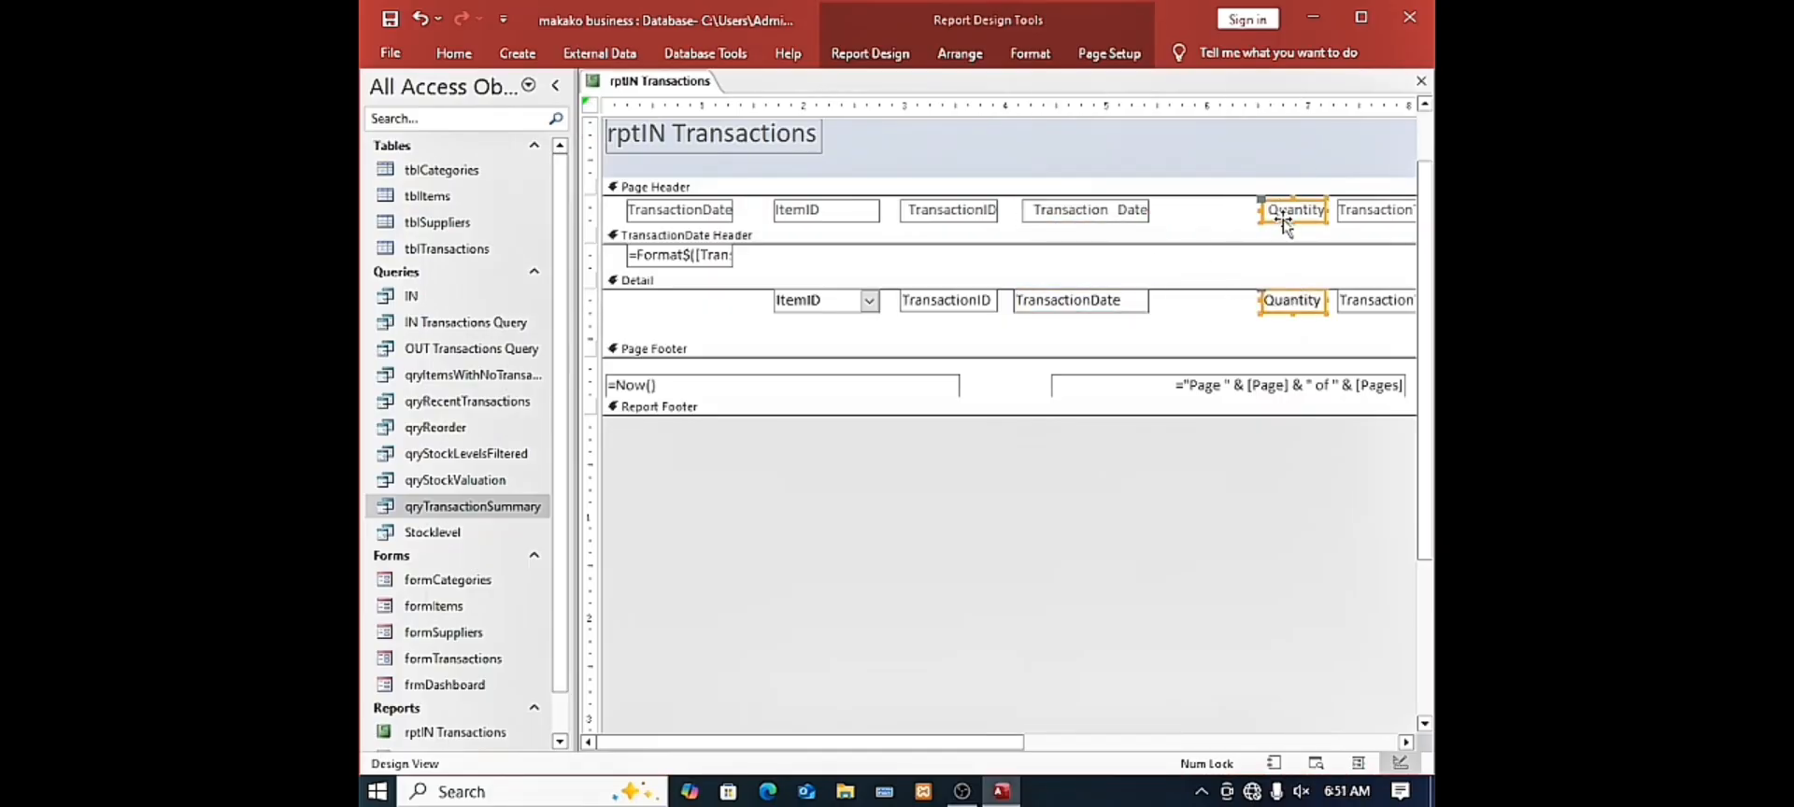
{"action": "left_click_drag", "start_coordinate": [1284, 220], "coordinate": [1194, 221]}
{"action": "left_click", "coordinate": [1317, 212]}
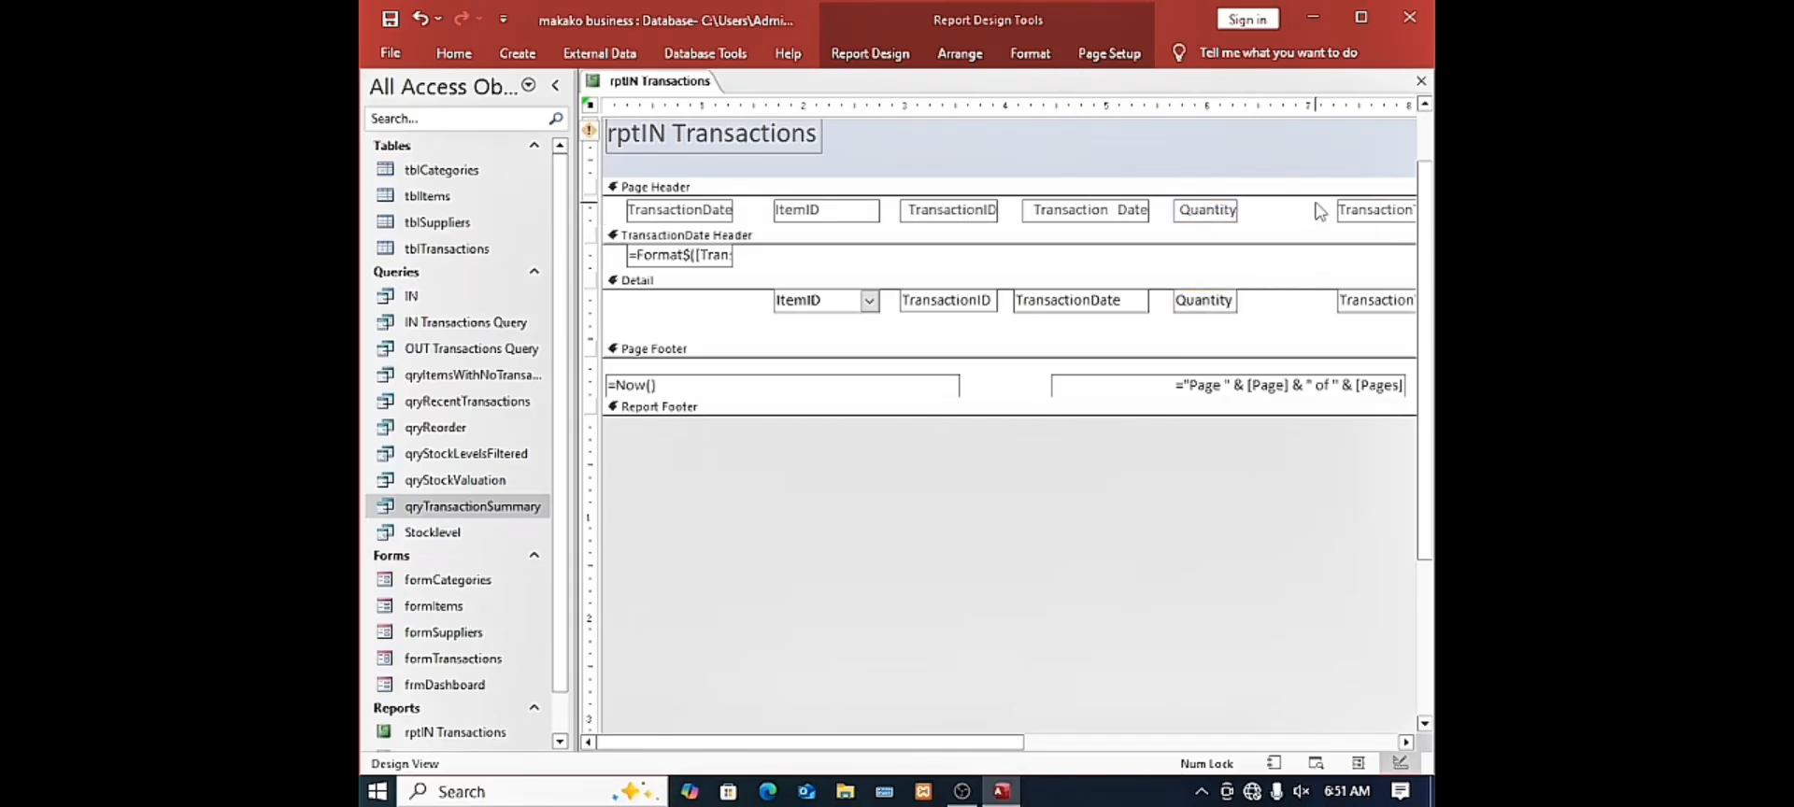
Move the TransactionType label and field next to Quantity, and extend the Notes pair's left edge toward TransactionType
{"action": "left_click_drag", "start_coordinate": [1318, 212], "coordinate": [1388, 323]}
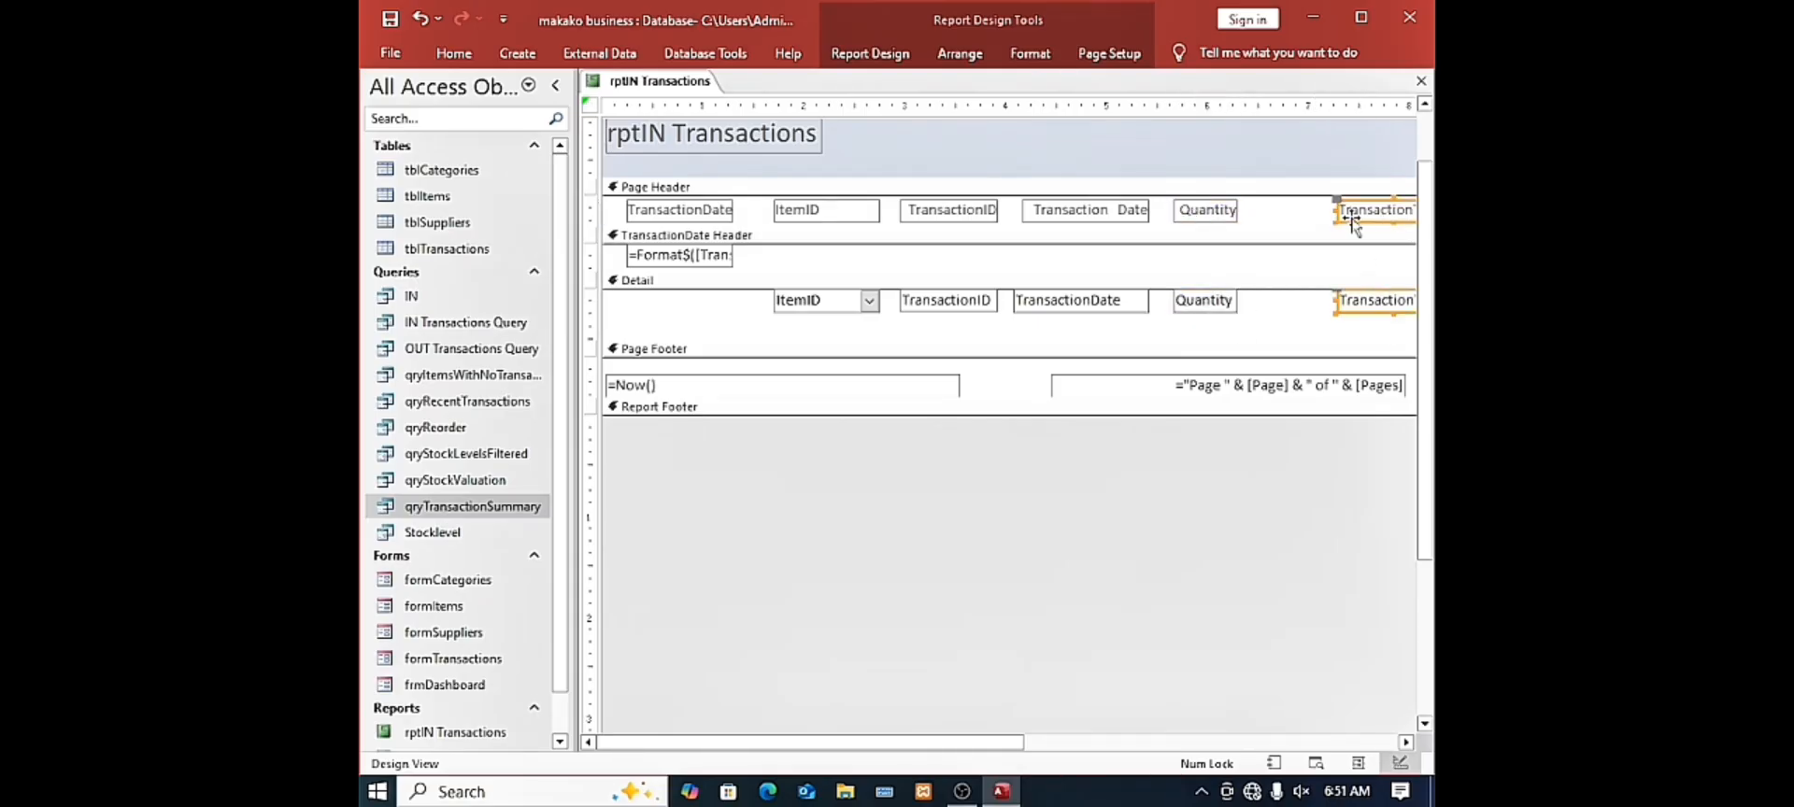
{"action": "left_click_drag", "start_coordinate": [1351, 219], "coordinate": [1275, 222]}
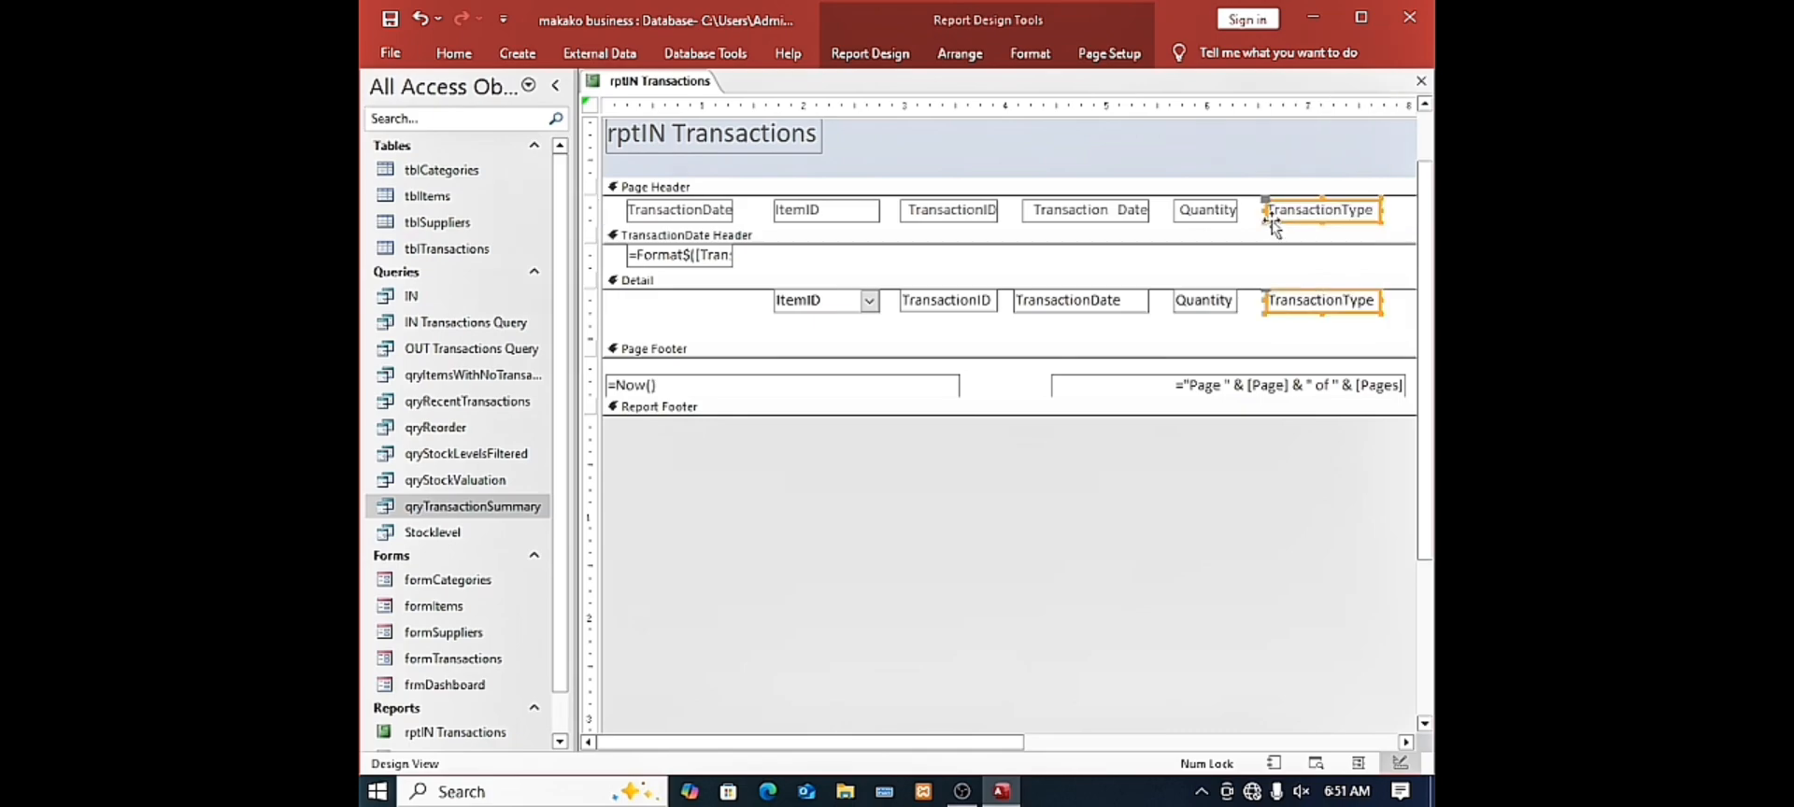
{"action": "left_click", "coordinate": [1187, 463]}
{"action": "left_click_drag", "start_coordinate": [1009, 743], "coordinate": [1190, 745]}
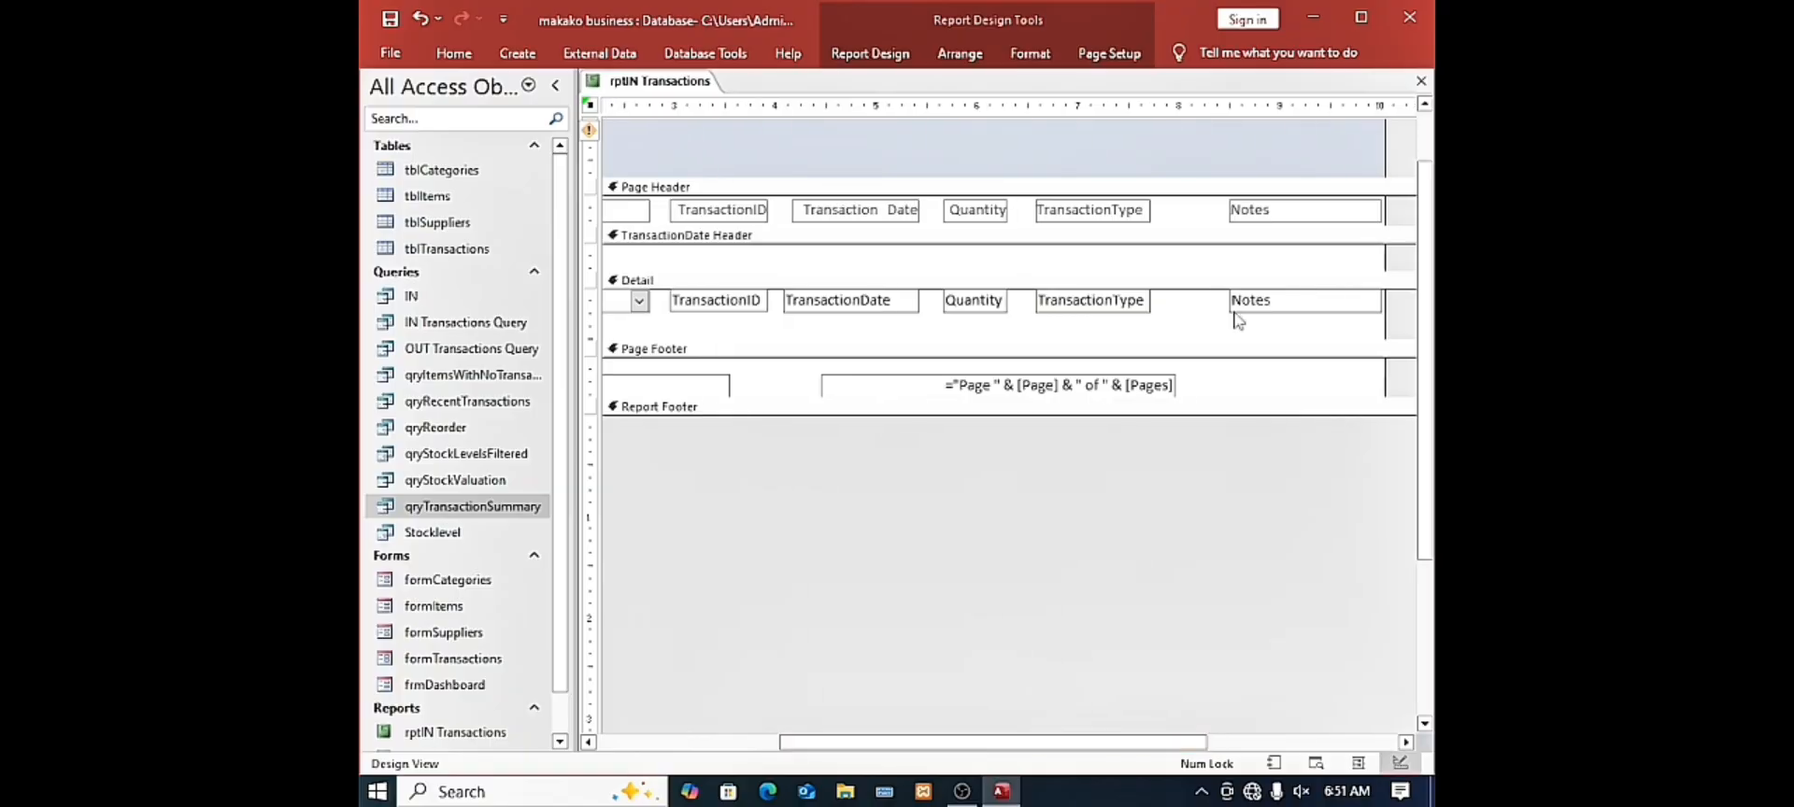
{"action": "left_click_drag", "start_coordinate": [1219, 214], "coordinate": [1168, 299]}
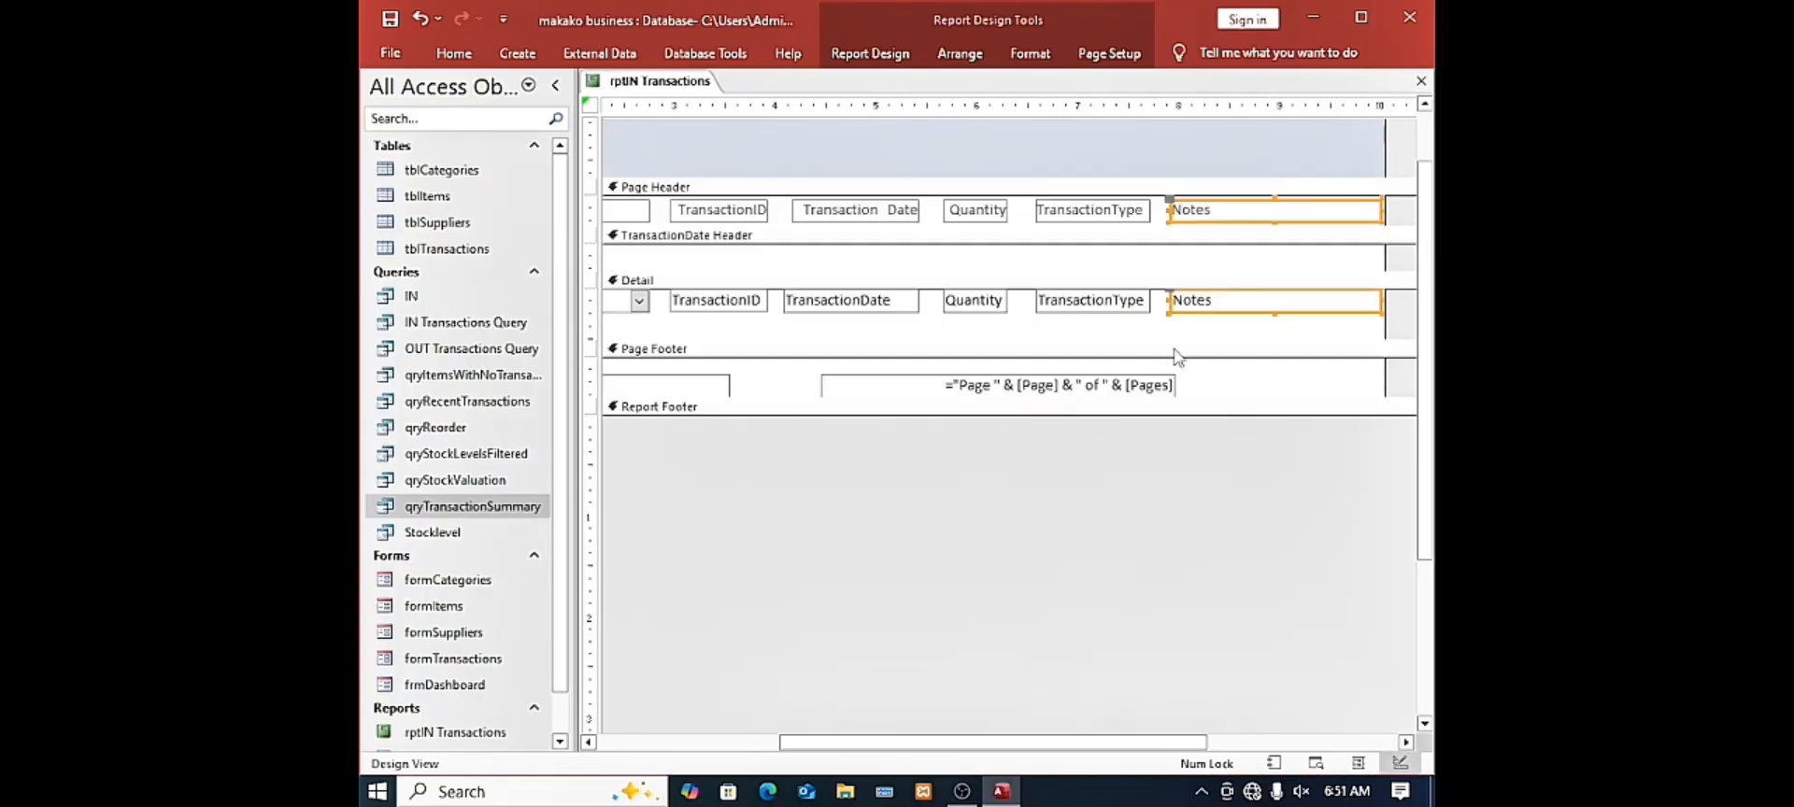
Check rptIN Transactions in Report View, and close it with its design changes saved
{"action": "right_click", "coordinate": [667, 89]}
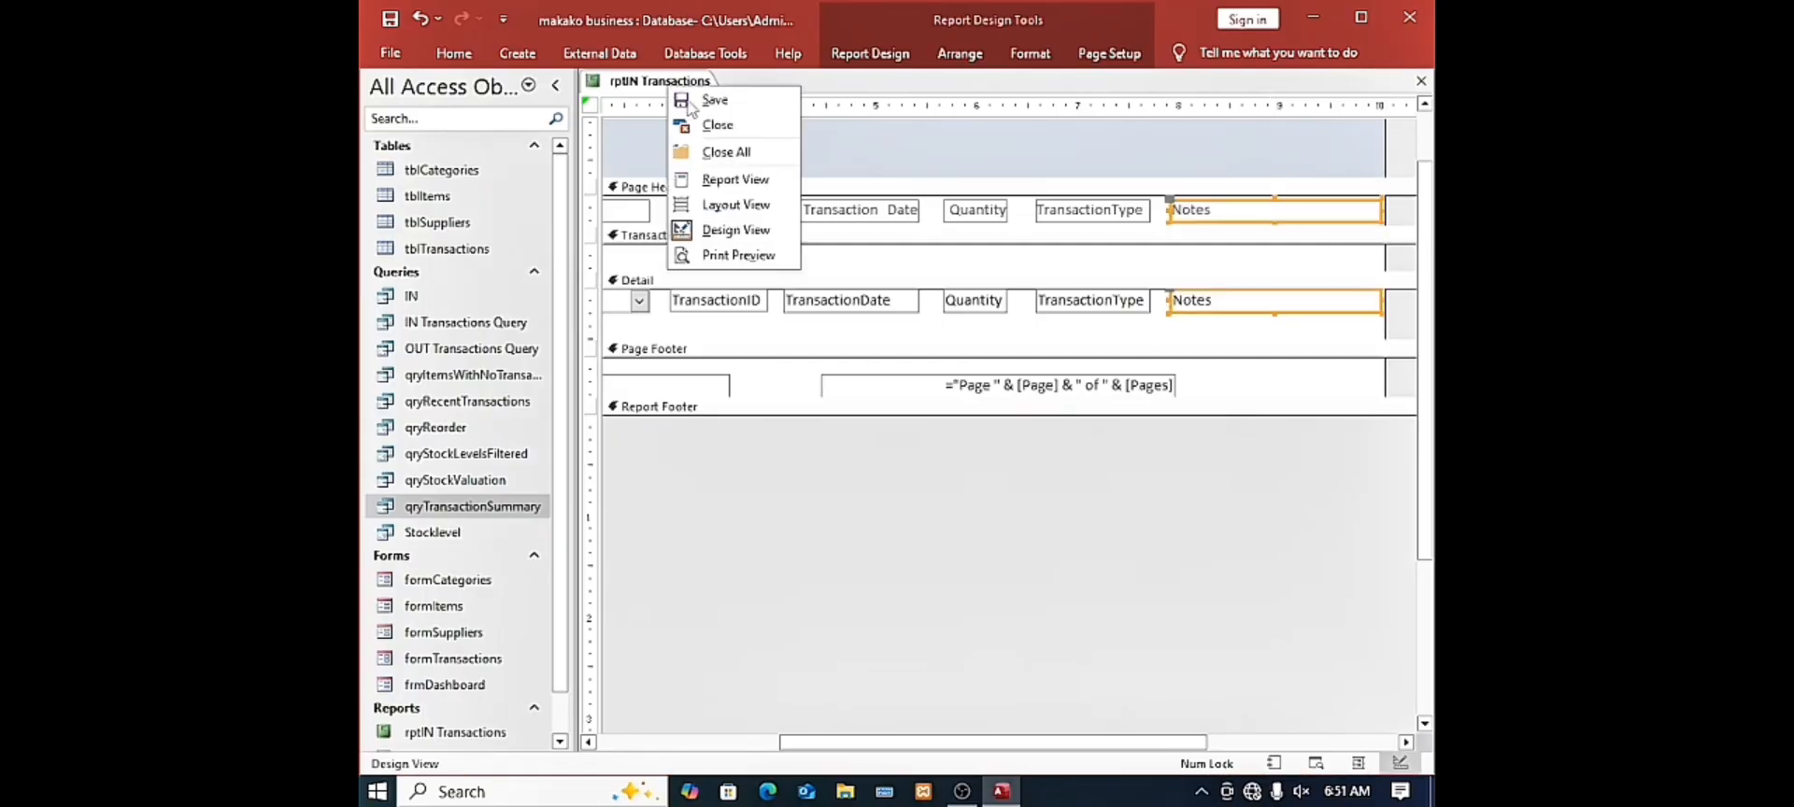
{"action": "left_click", "coordinate": [731, 180]}
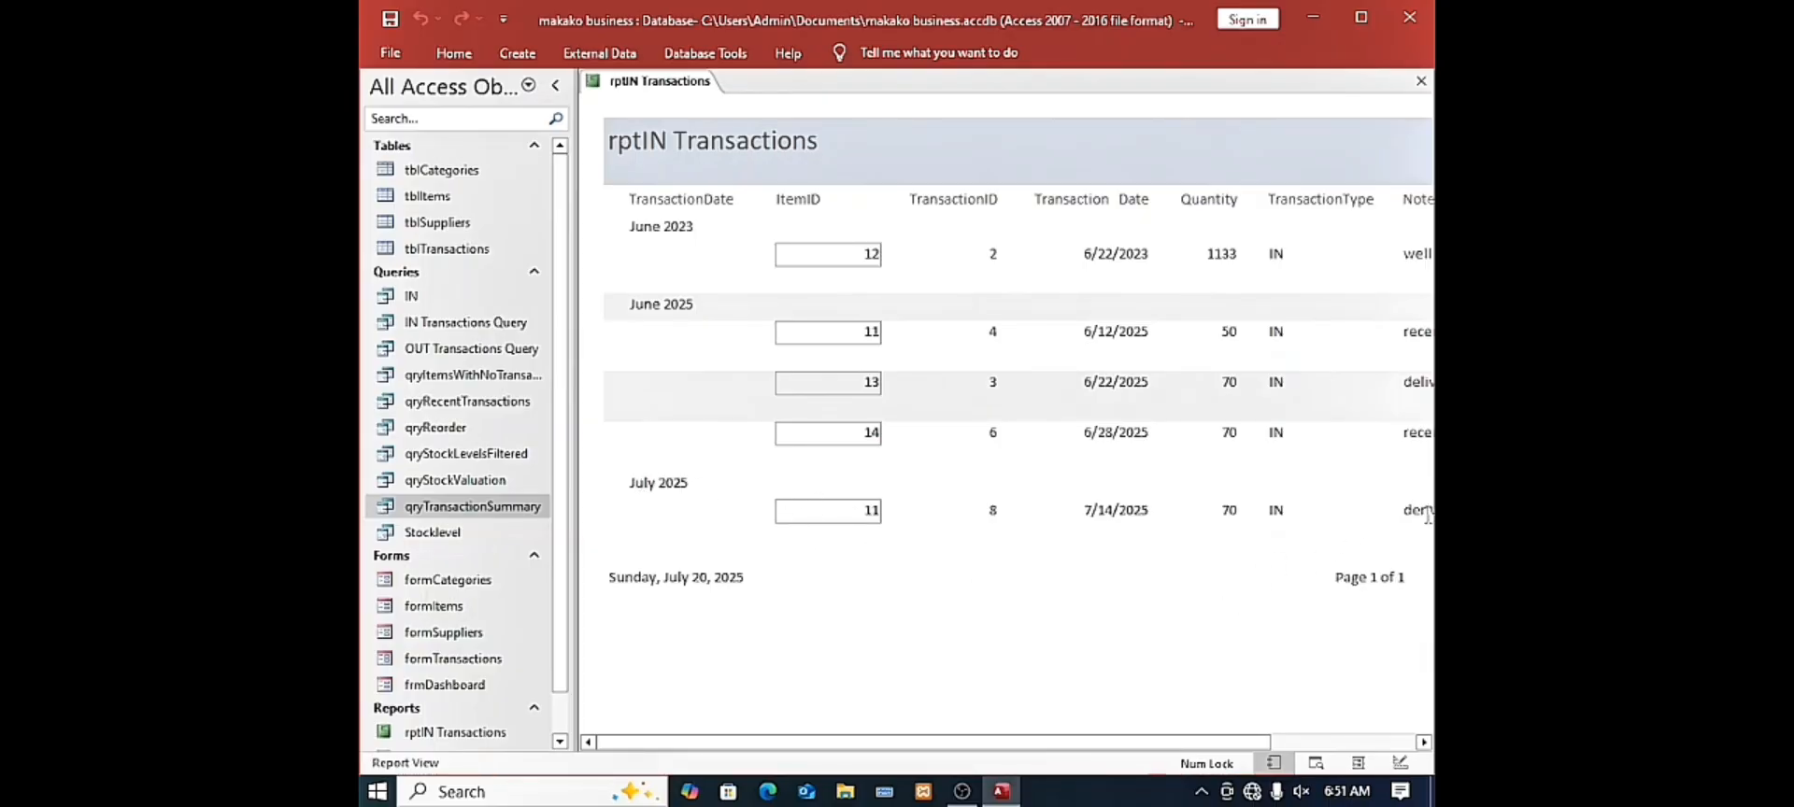
{"action": "left_click_drag", "start_coordinate": [997, 744], "coordinate": [827, 688]}
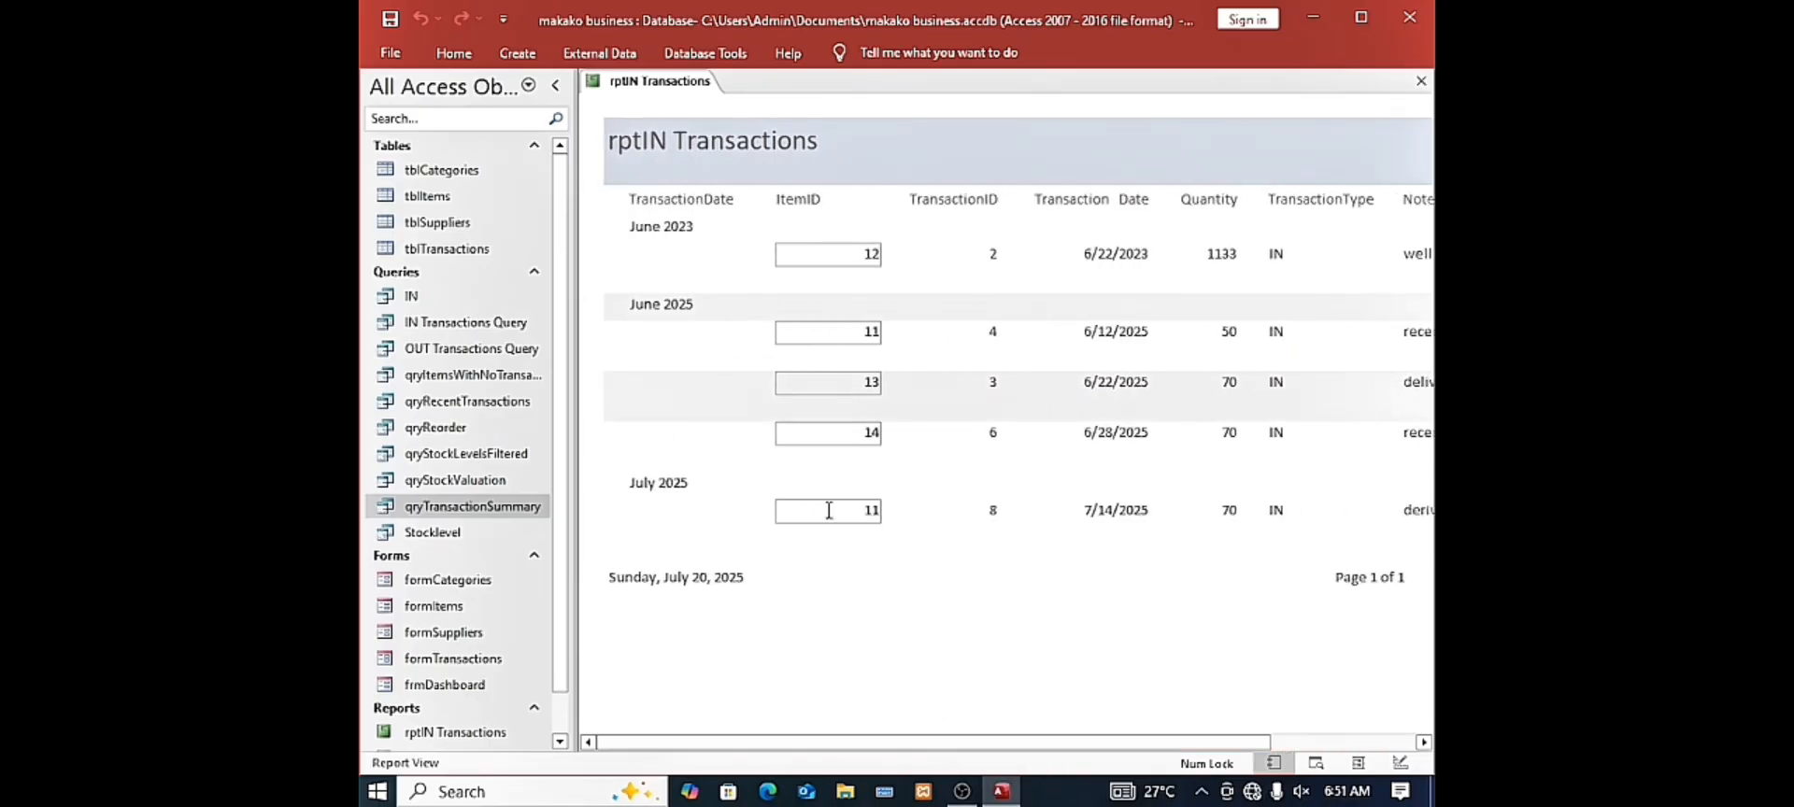
{"action": "right_click", "coordinate": [649, 91]}
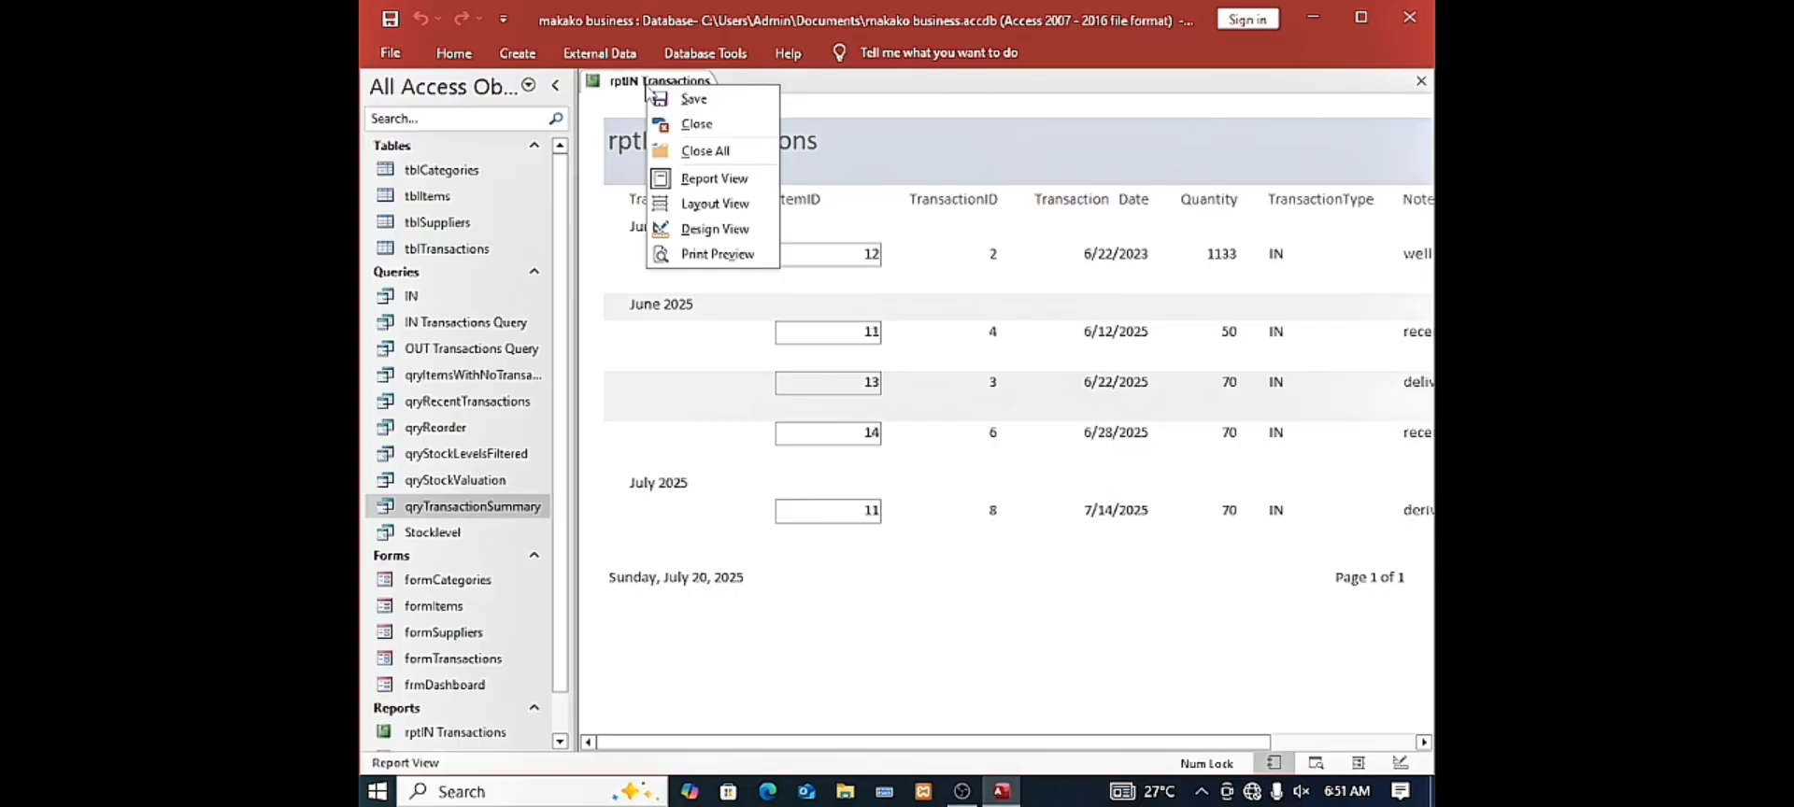
{"action": "left_click", "coordinate": [695, 124]}
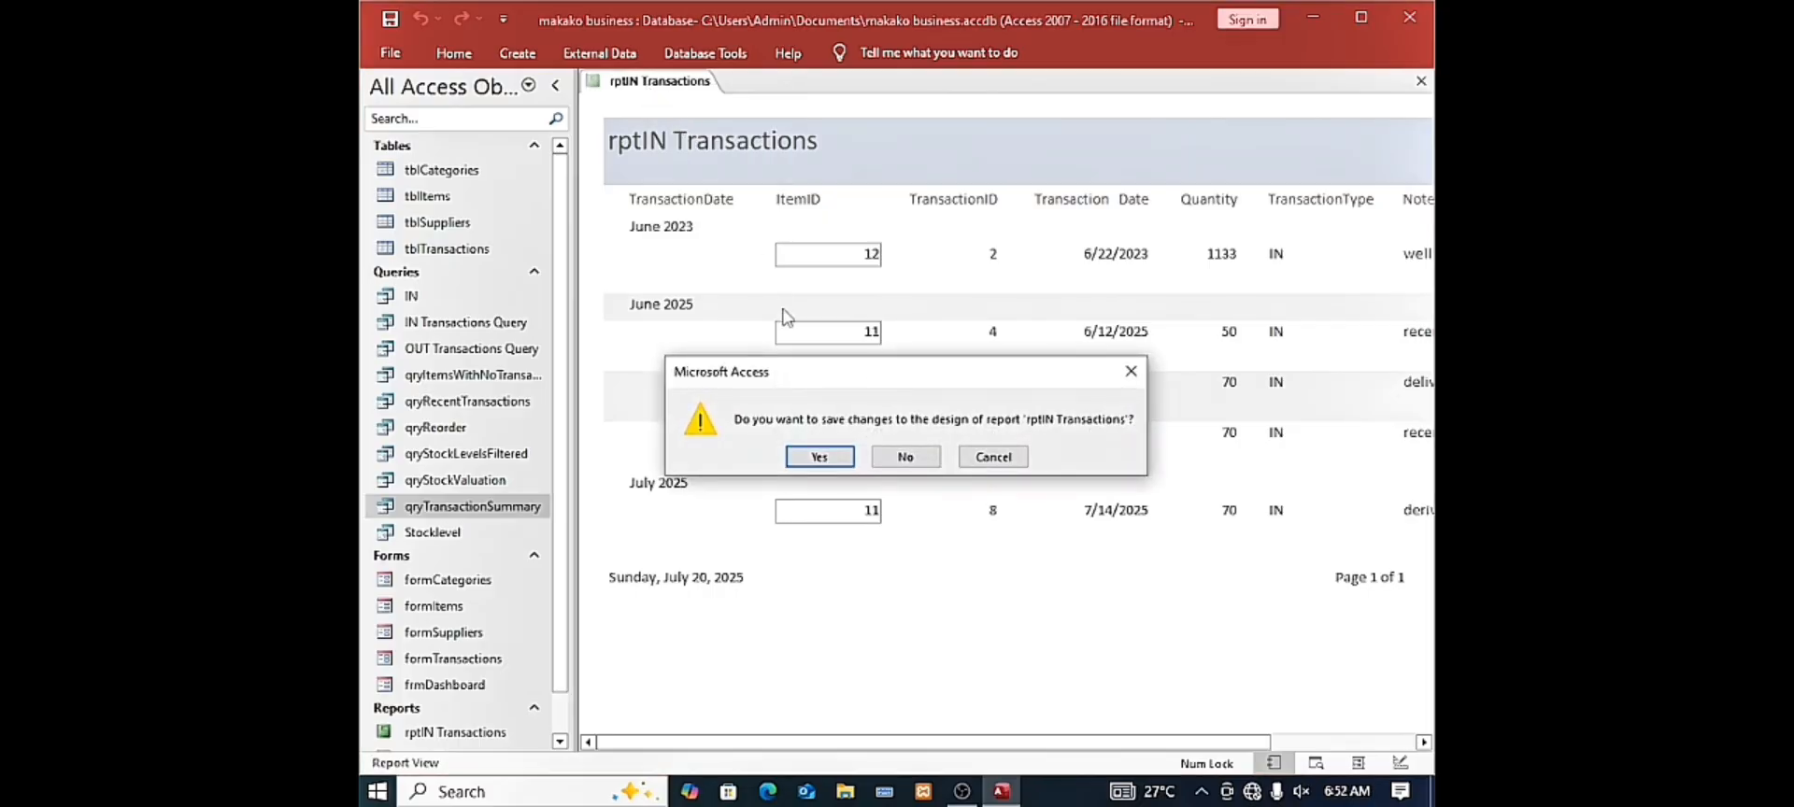
{"action": "left_click", "coordinate": [818, 457]}
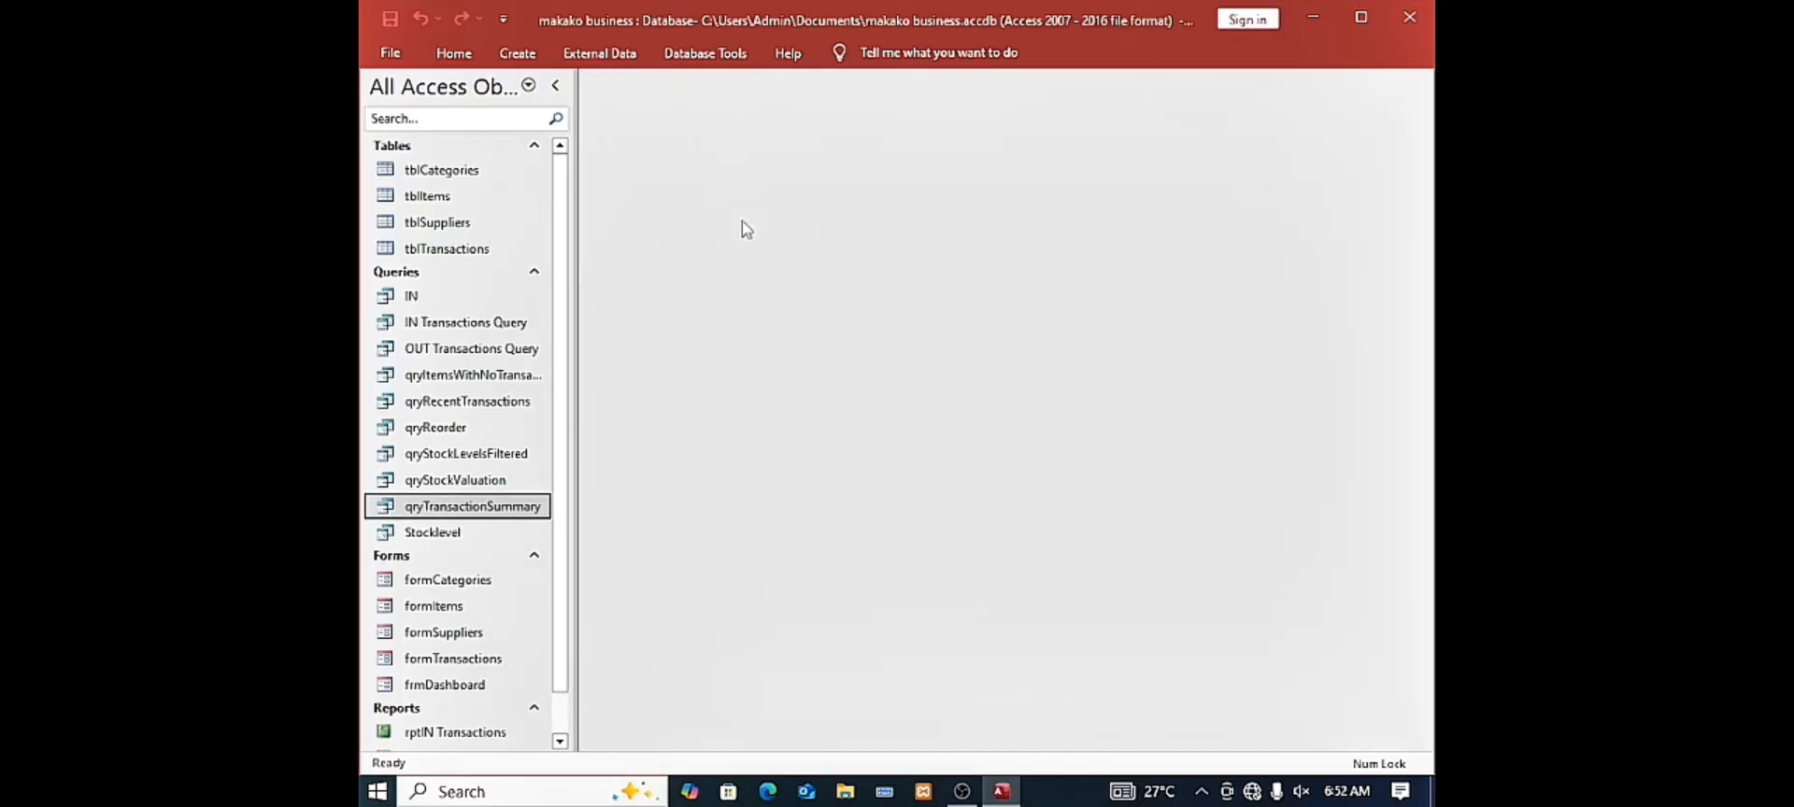
Start a new report with the Report Wizard, including all fields from OUT Transactions Query
{"action": "left_click", "coordinate": [559, 740]}
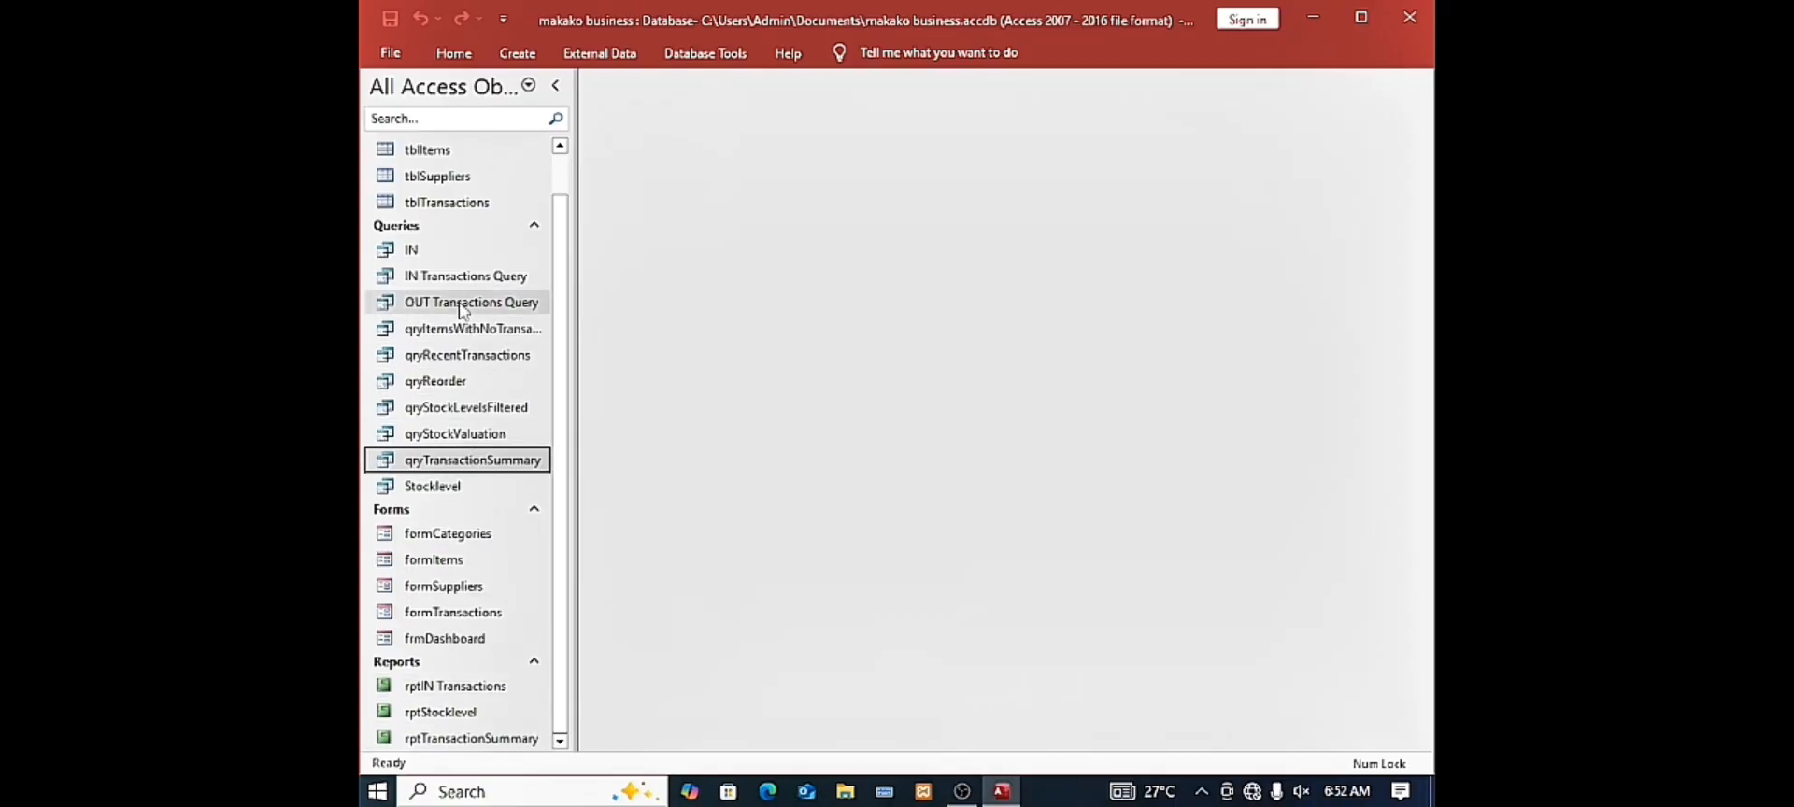
{"action": "left_click", "coordinate": [518, 56]}
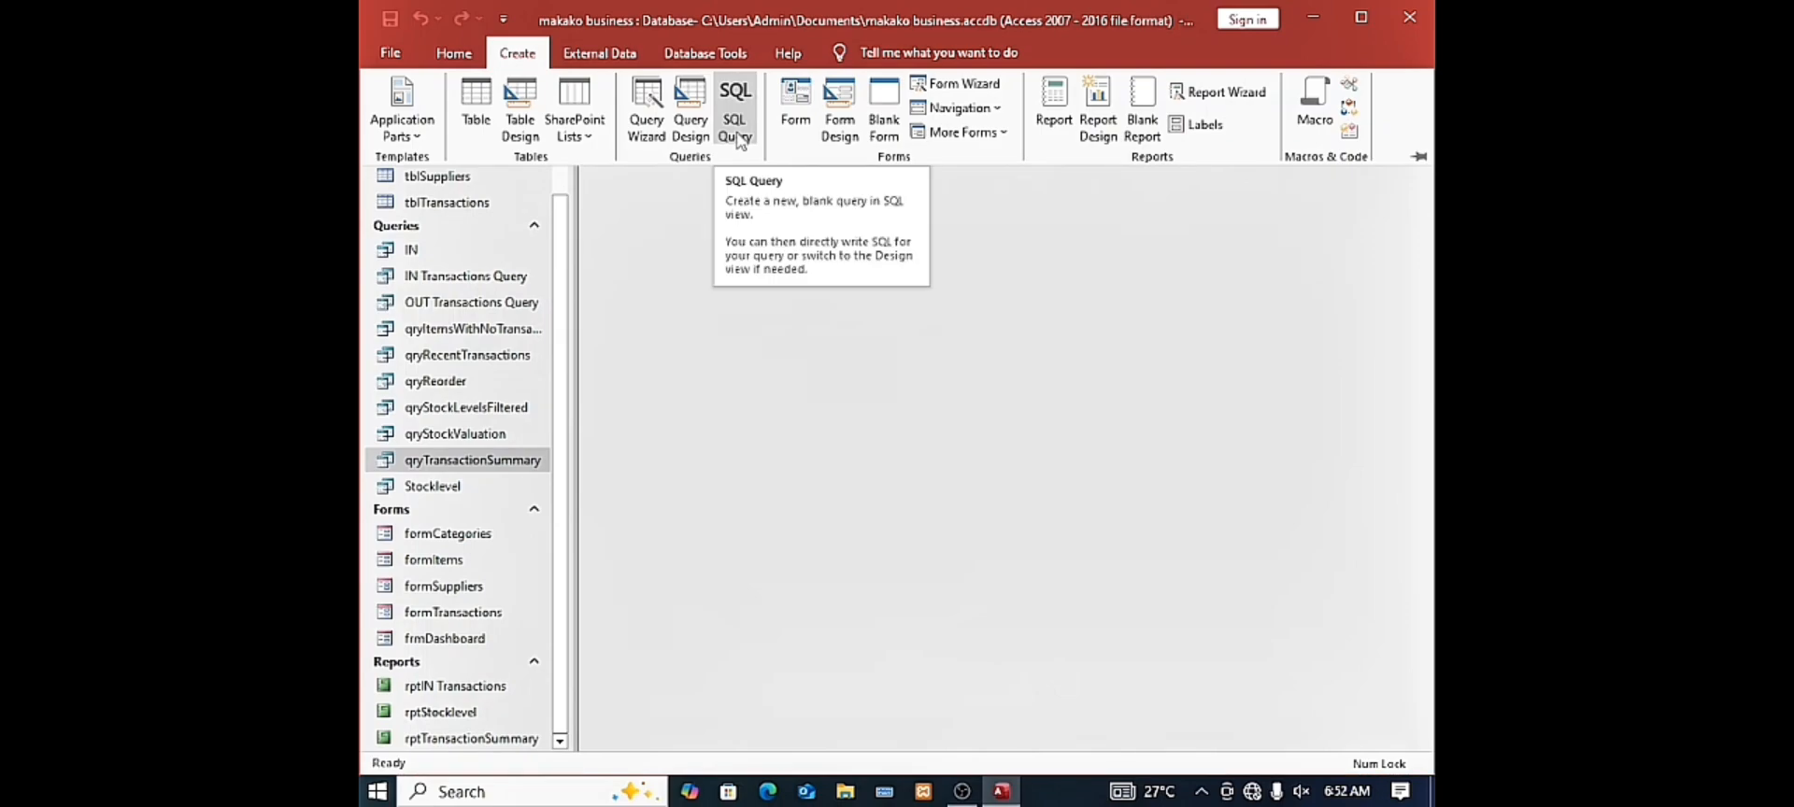
{"action": "left_click", "coordinate": [1216, 92]}
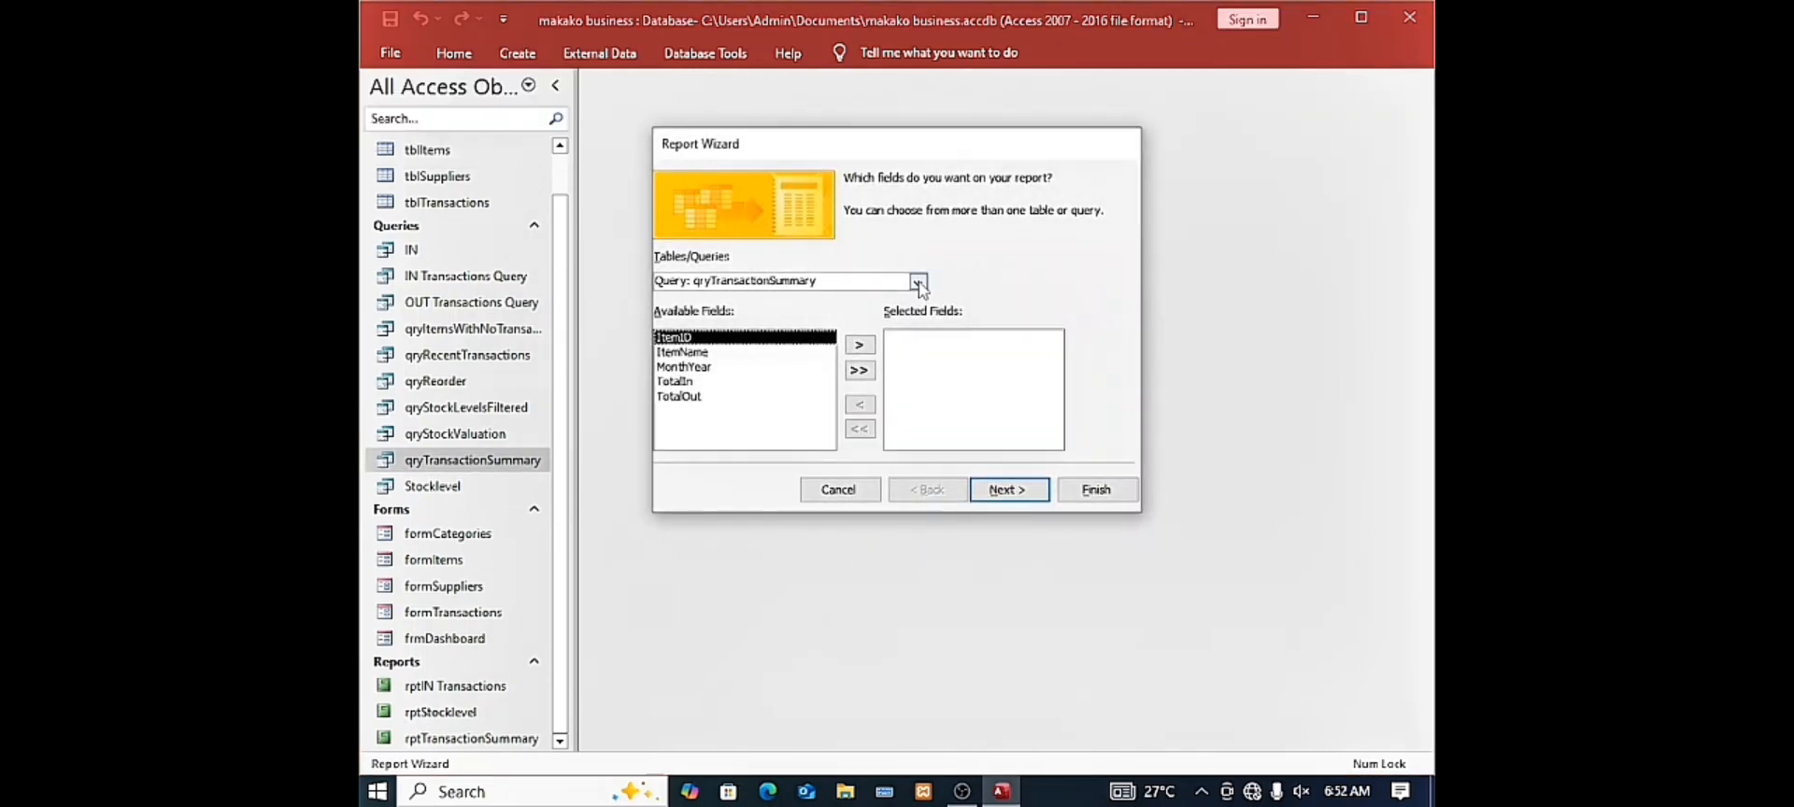
{"action": "left_click", "coordinate": [917, 282]}
{"action": "left_click", "coordinate": [755, 329]}
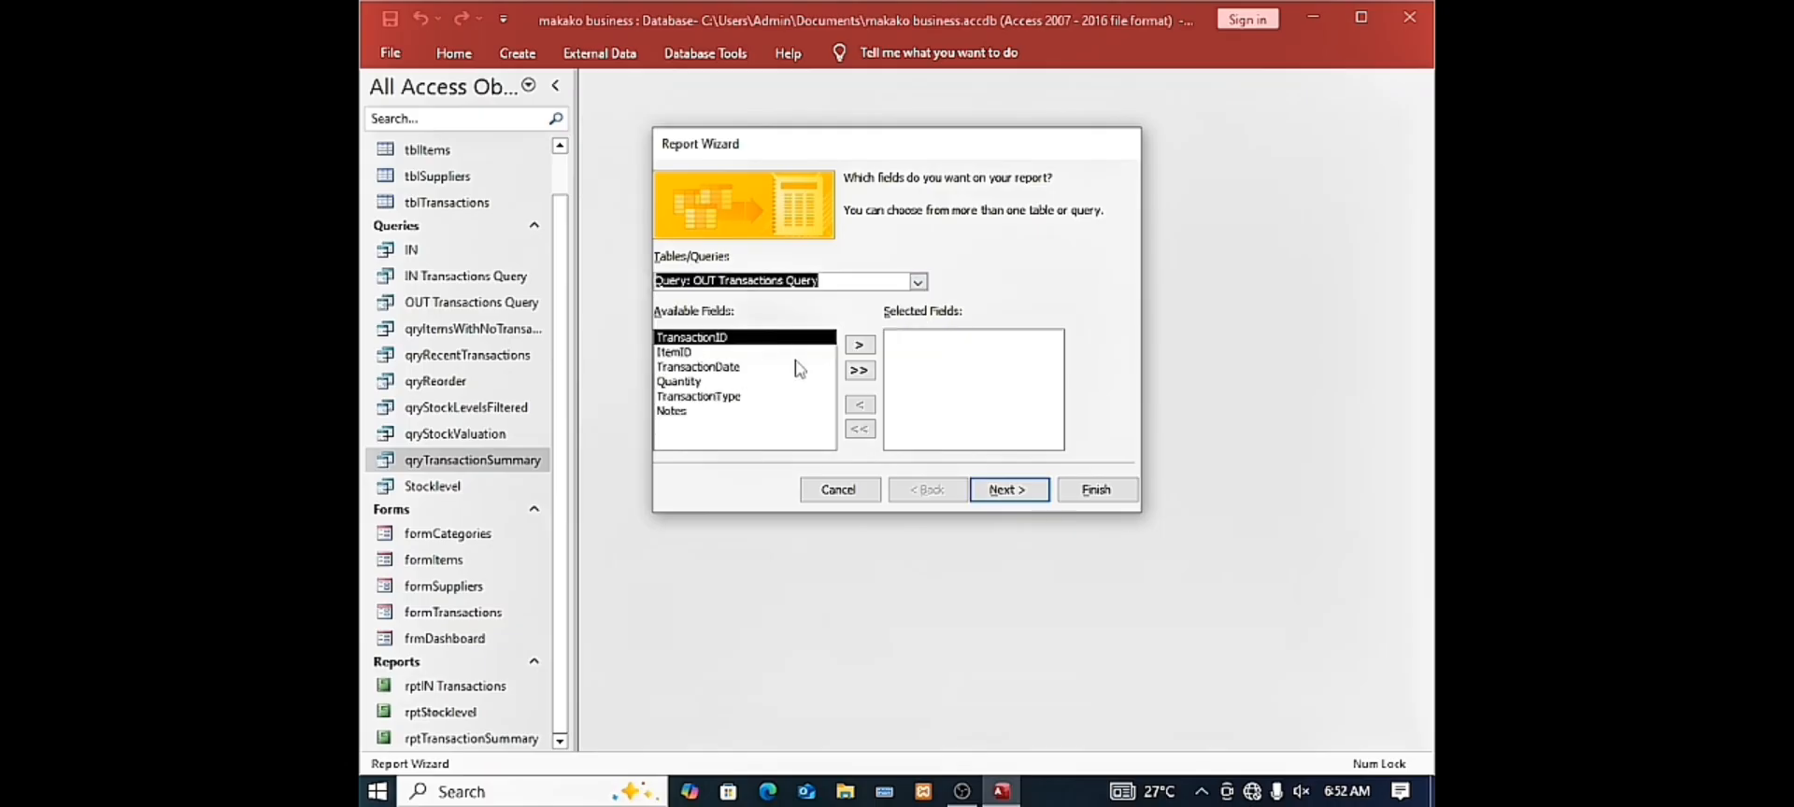
{"action": "left_click", "coordinate": [858, 370]}
{"action": "left_click", "coordinate": [1012, 491]}
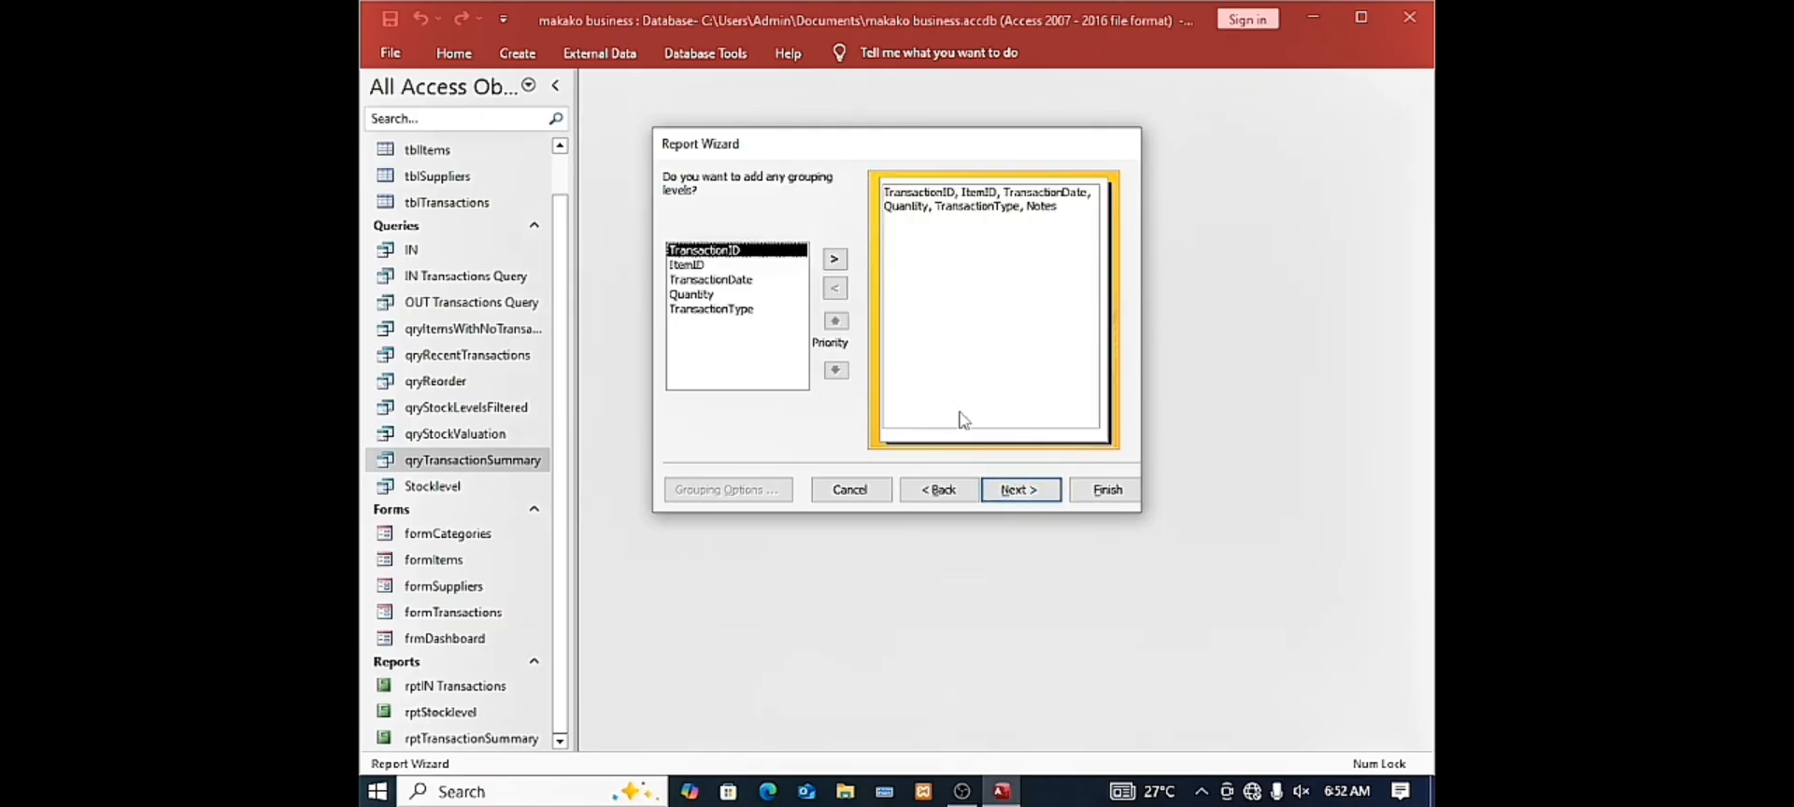
Group the report on TransactionDate by month and sort its detail records by ItemID in ascending order
{"action": "left_click", "coordinate": [758, 279]}
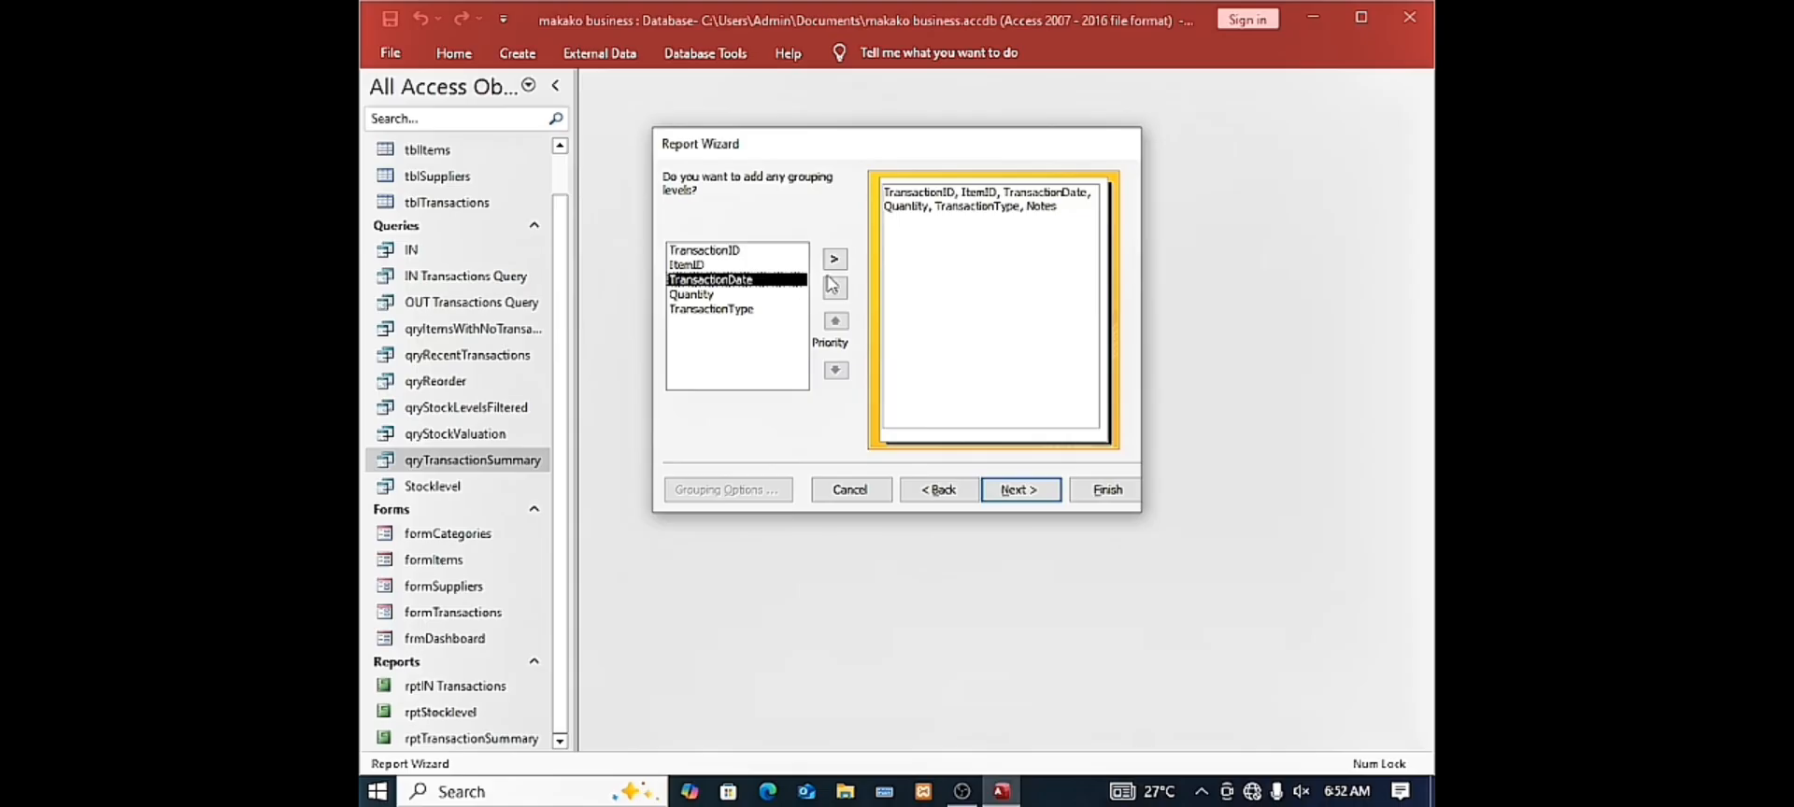
{"action": "left_click", "coordinate": [835, 259]}
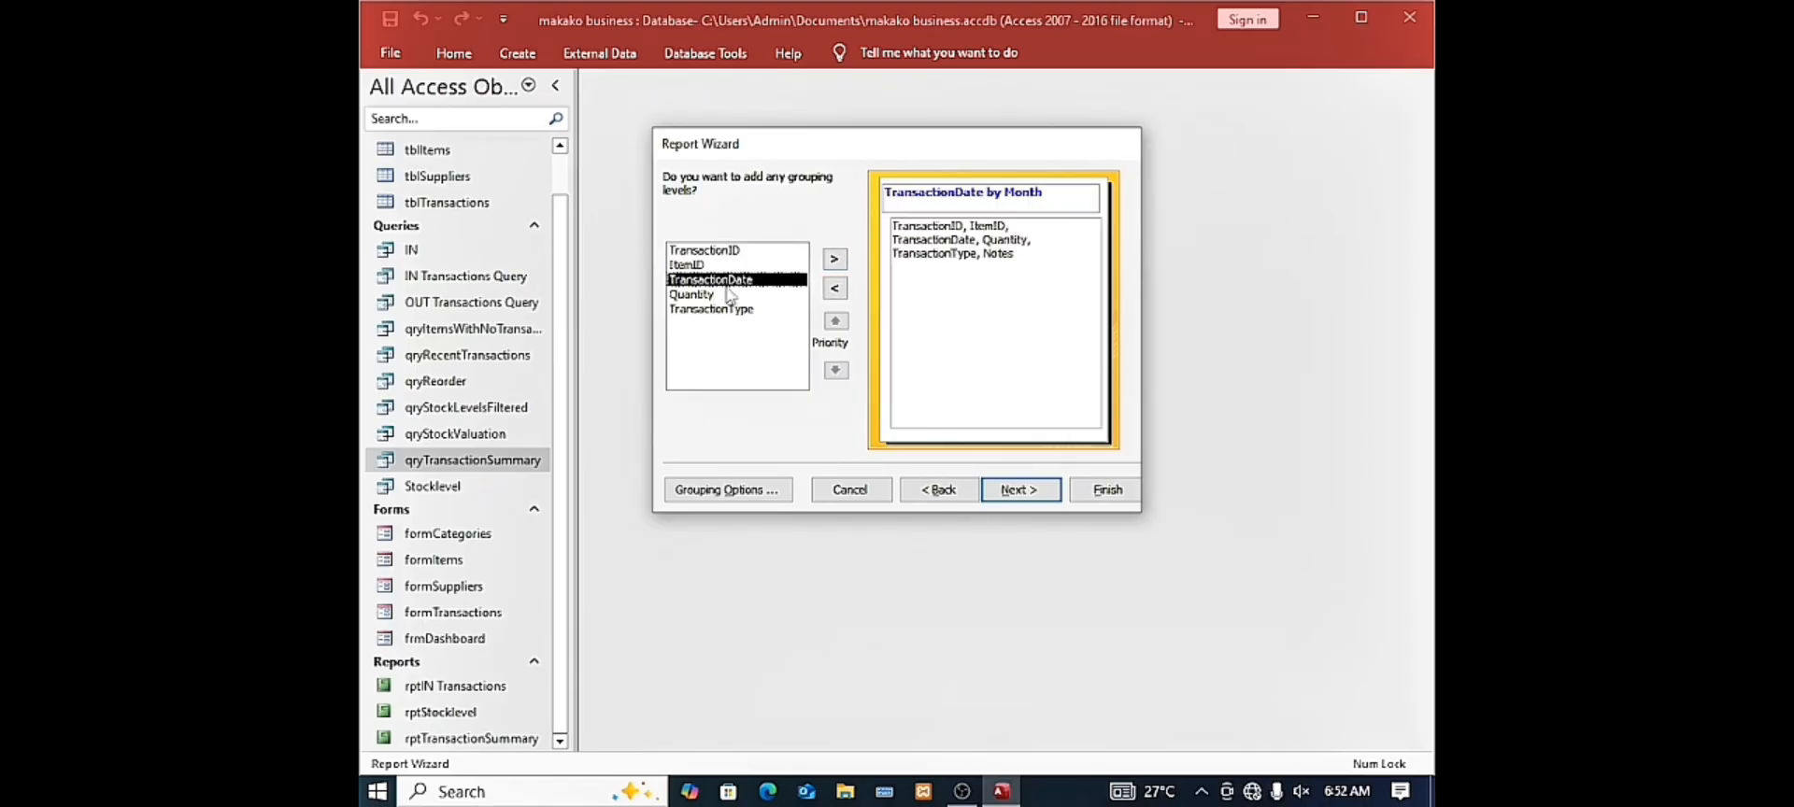
{"action": "left_click", "coordinate": [1011, 493]}
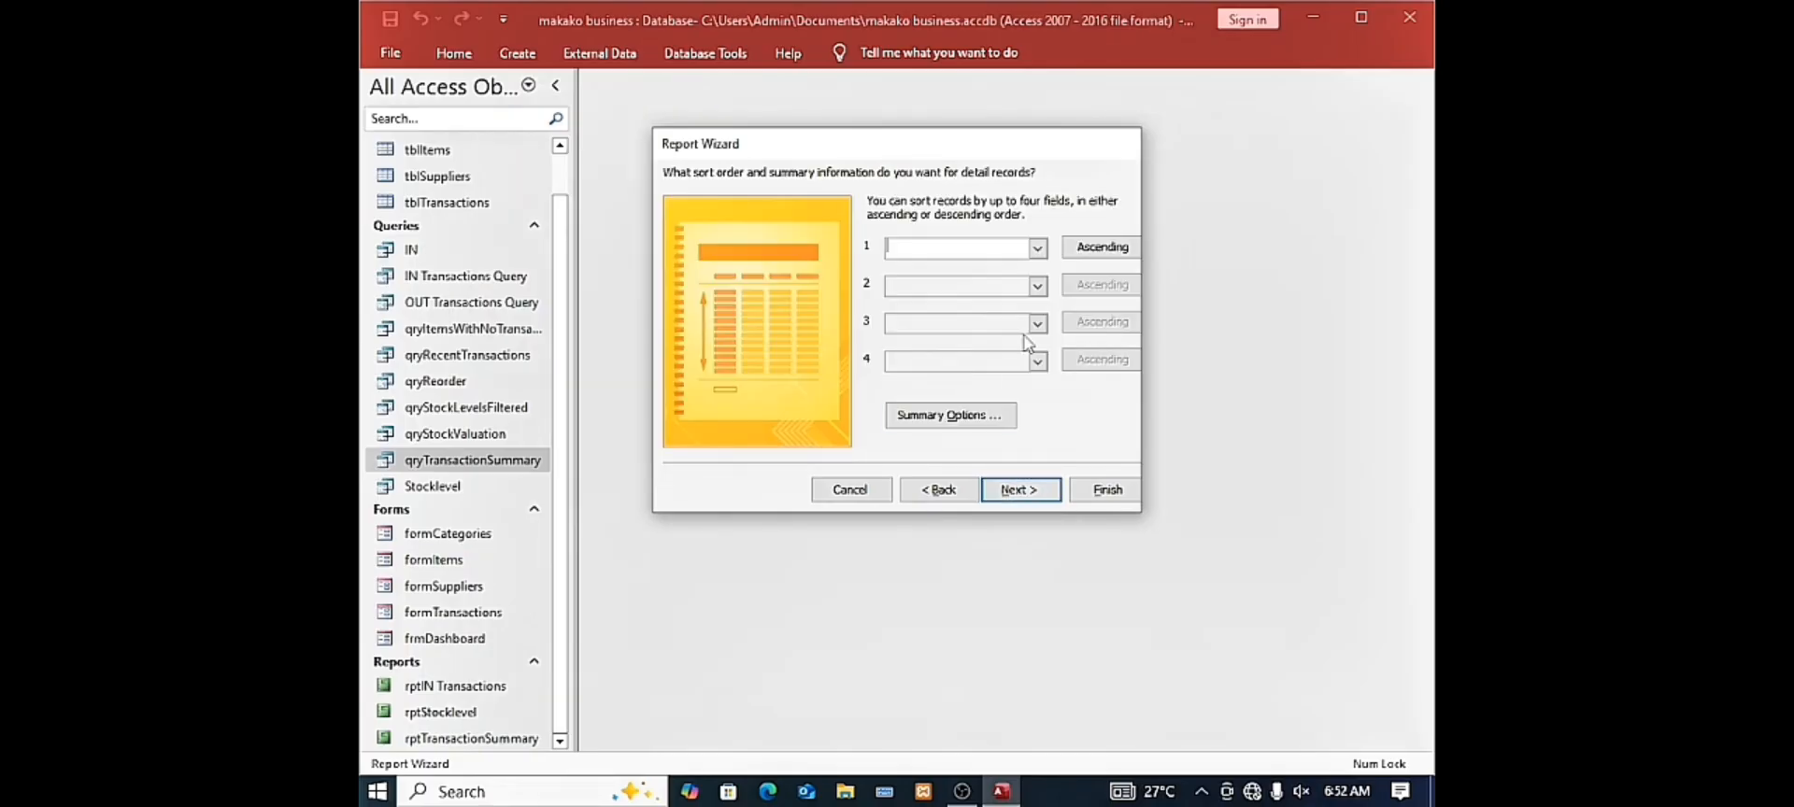
{"action": "left_click", "coordinate": [1037, 248]}
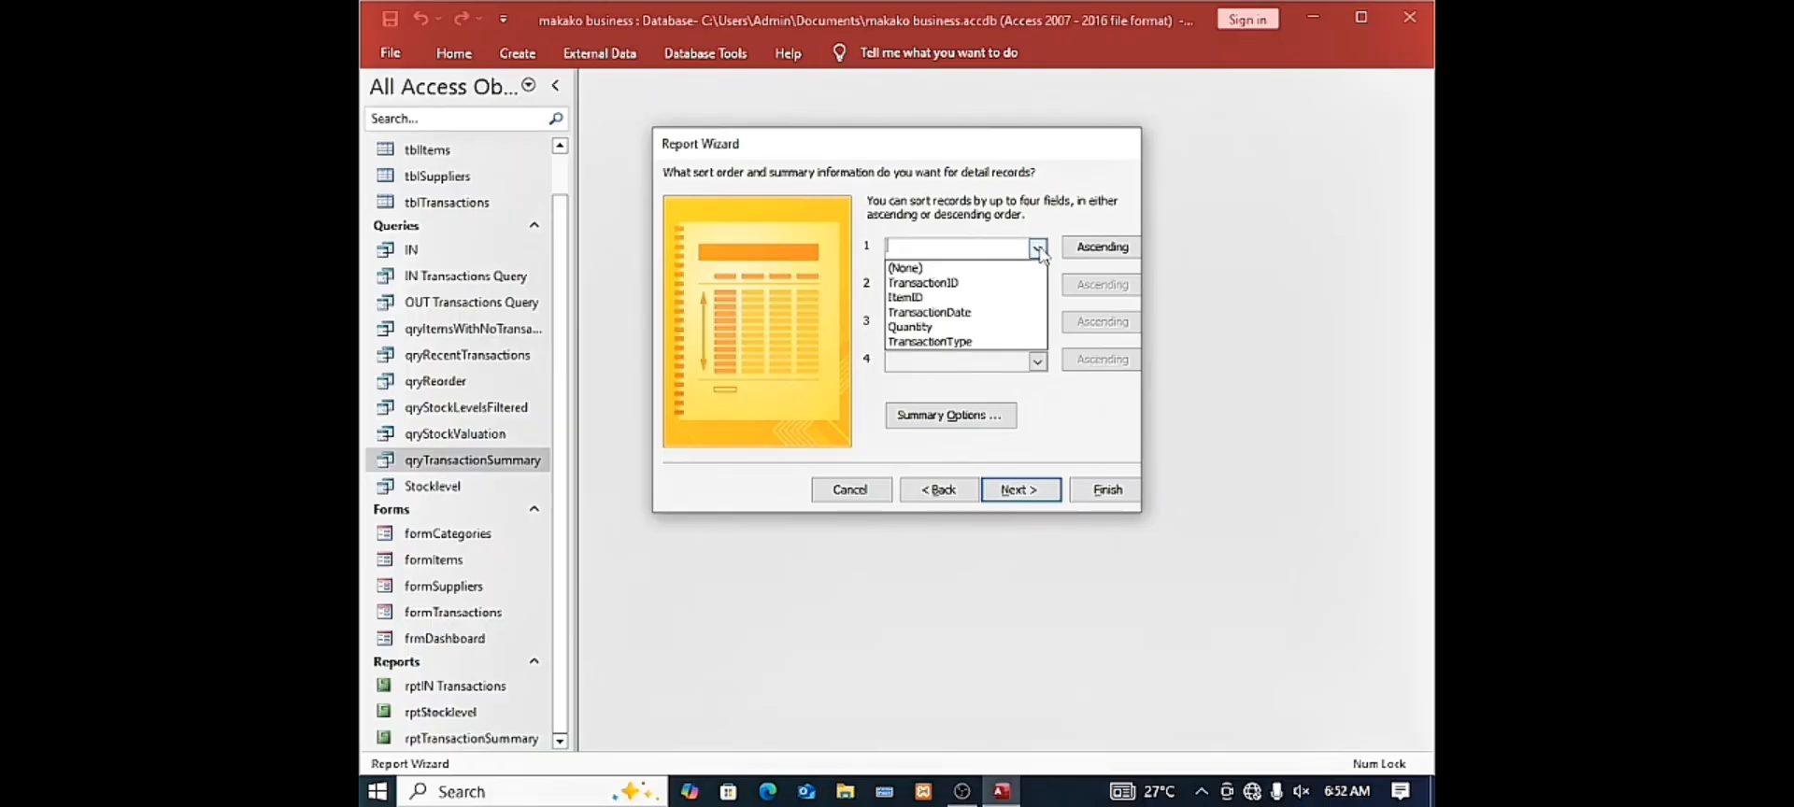
{"action": "left_click", "coordinate": [970, 297]}
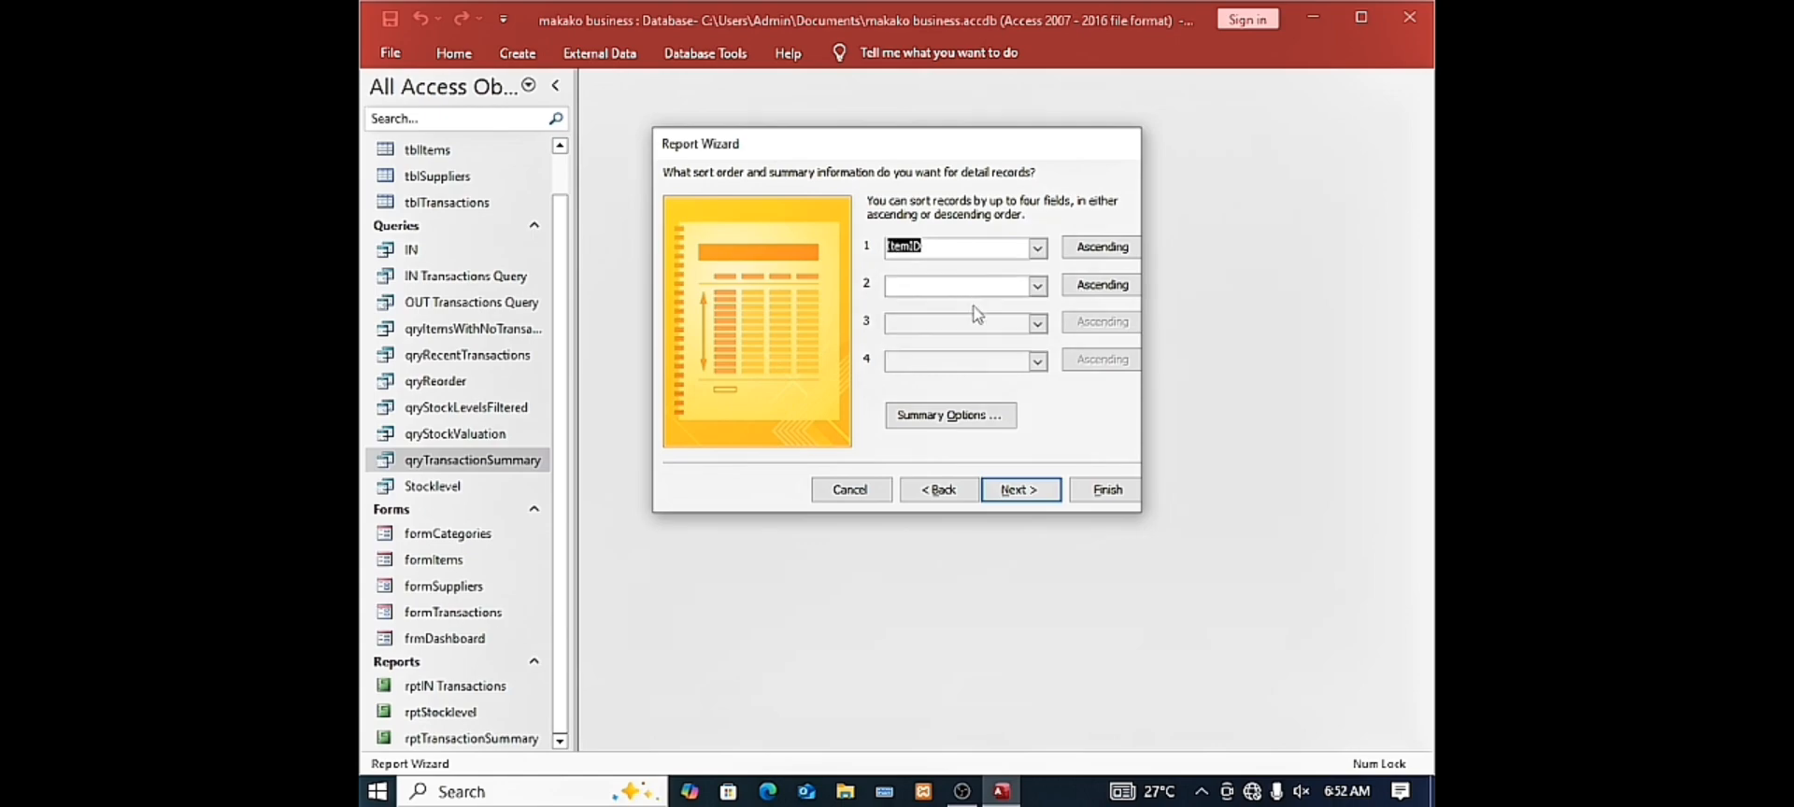
Keep the stepped portrait layout, title the report rptOUT Transactions, and finish the wizard with a preview
{"action": "left_click", "coordinate": [1016, 488]}
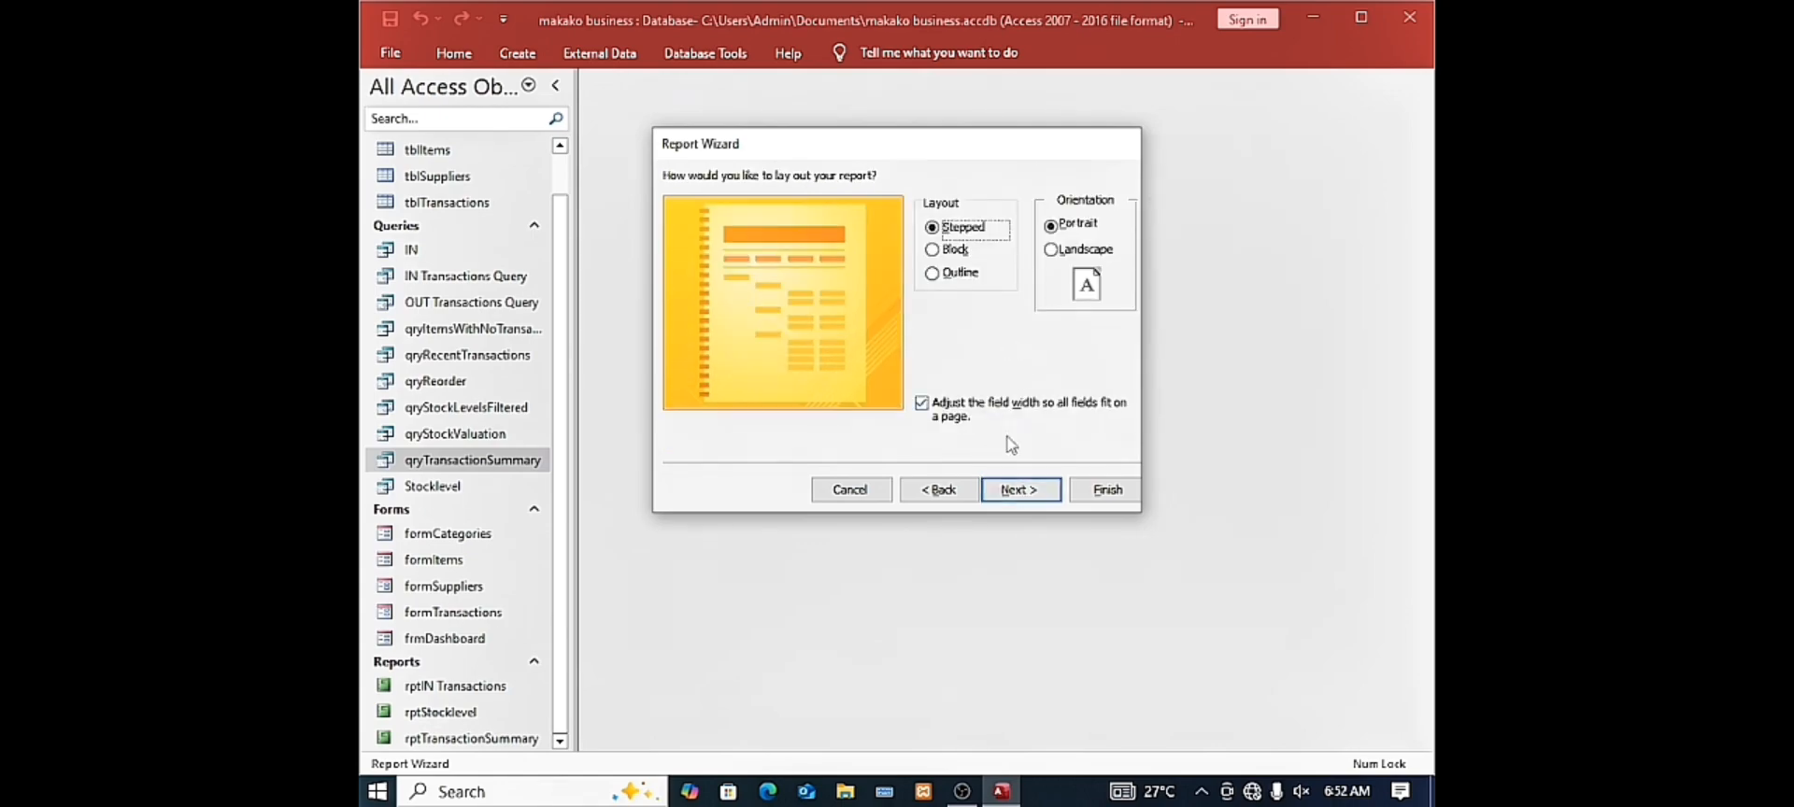
{"action": "left_click", "coordinate": [1016, 489]}
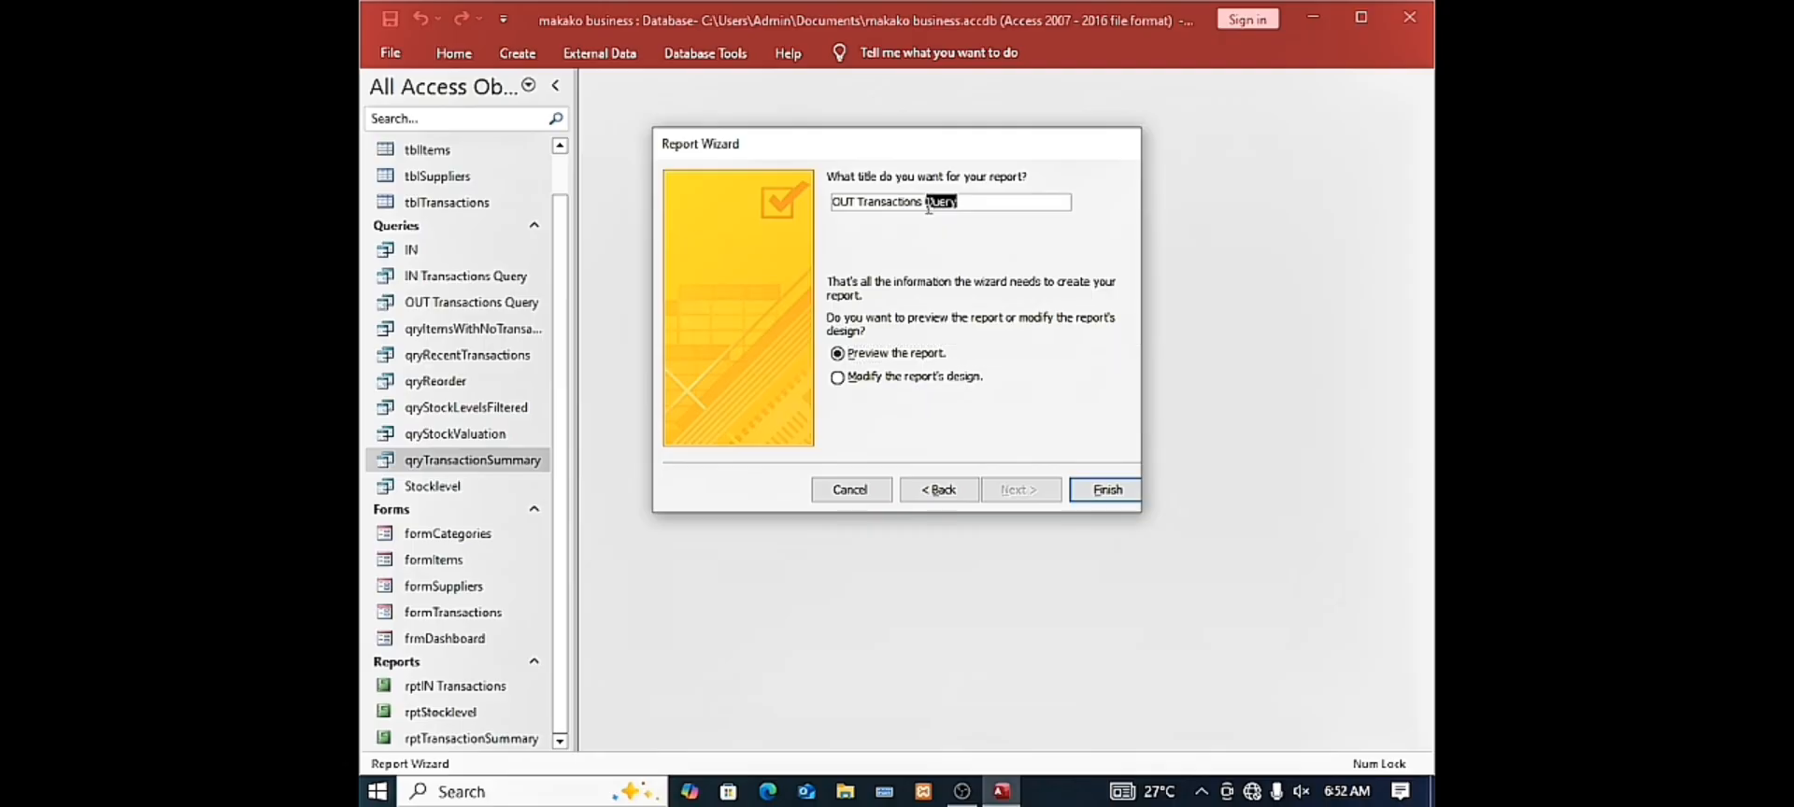
{"action": "key", "text": "BackSpace"}
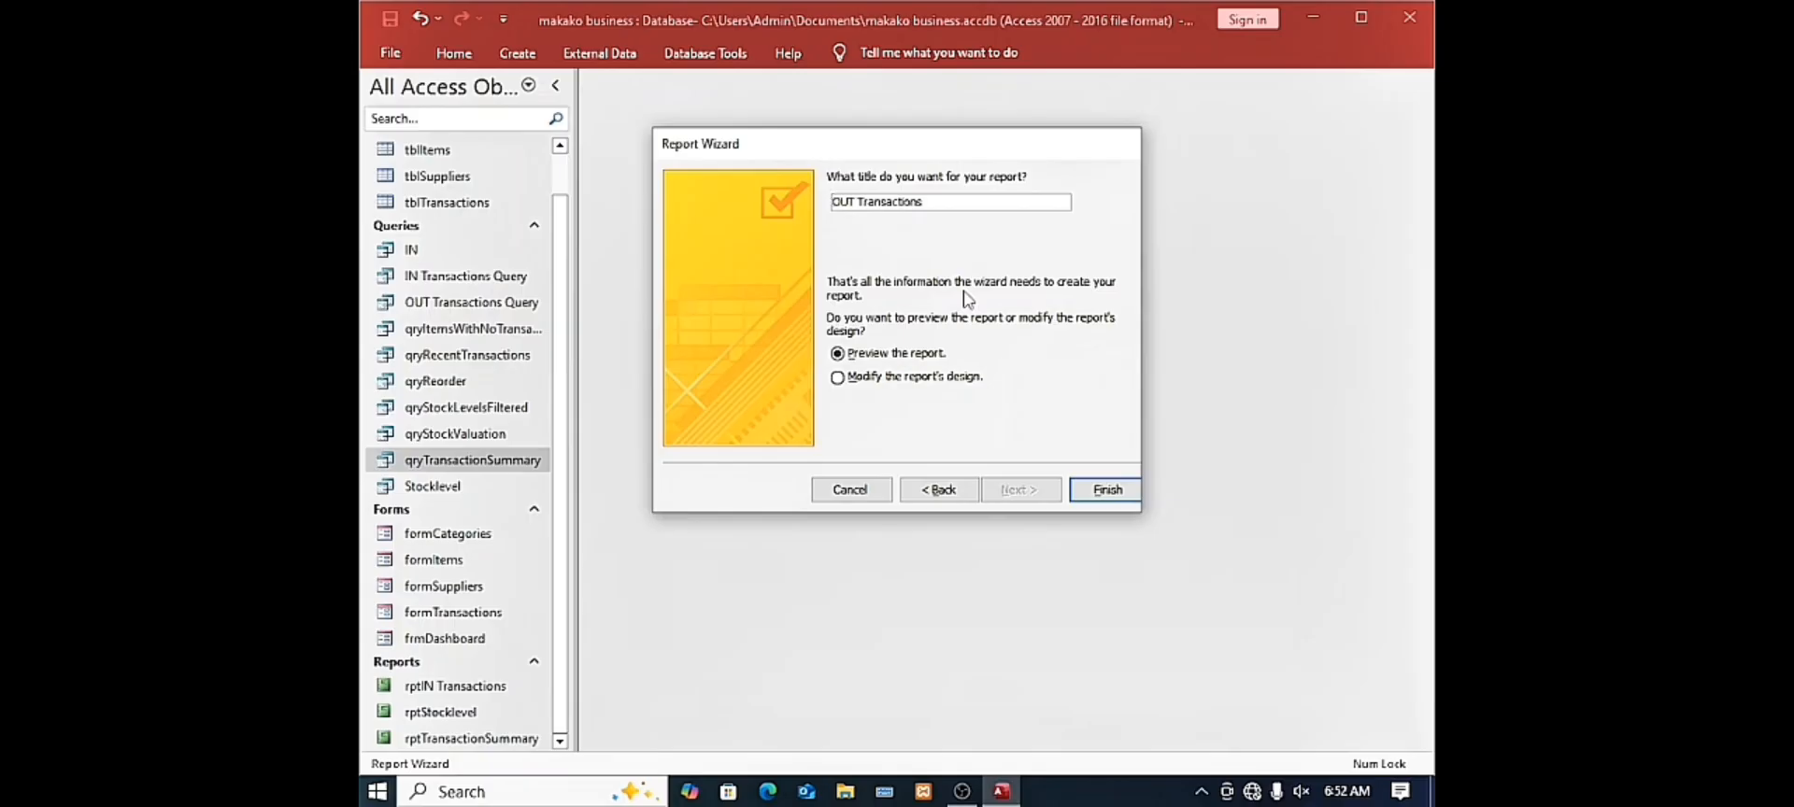
{"action": "type", "text": "rp"}
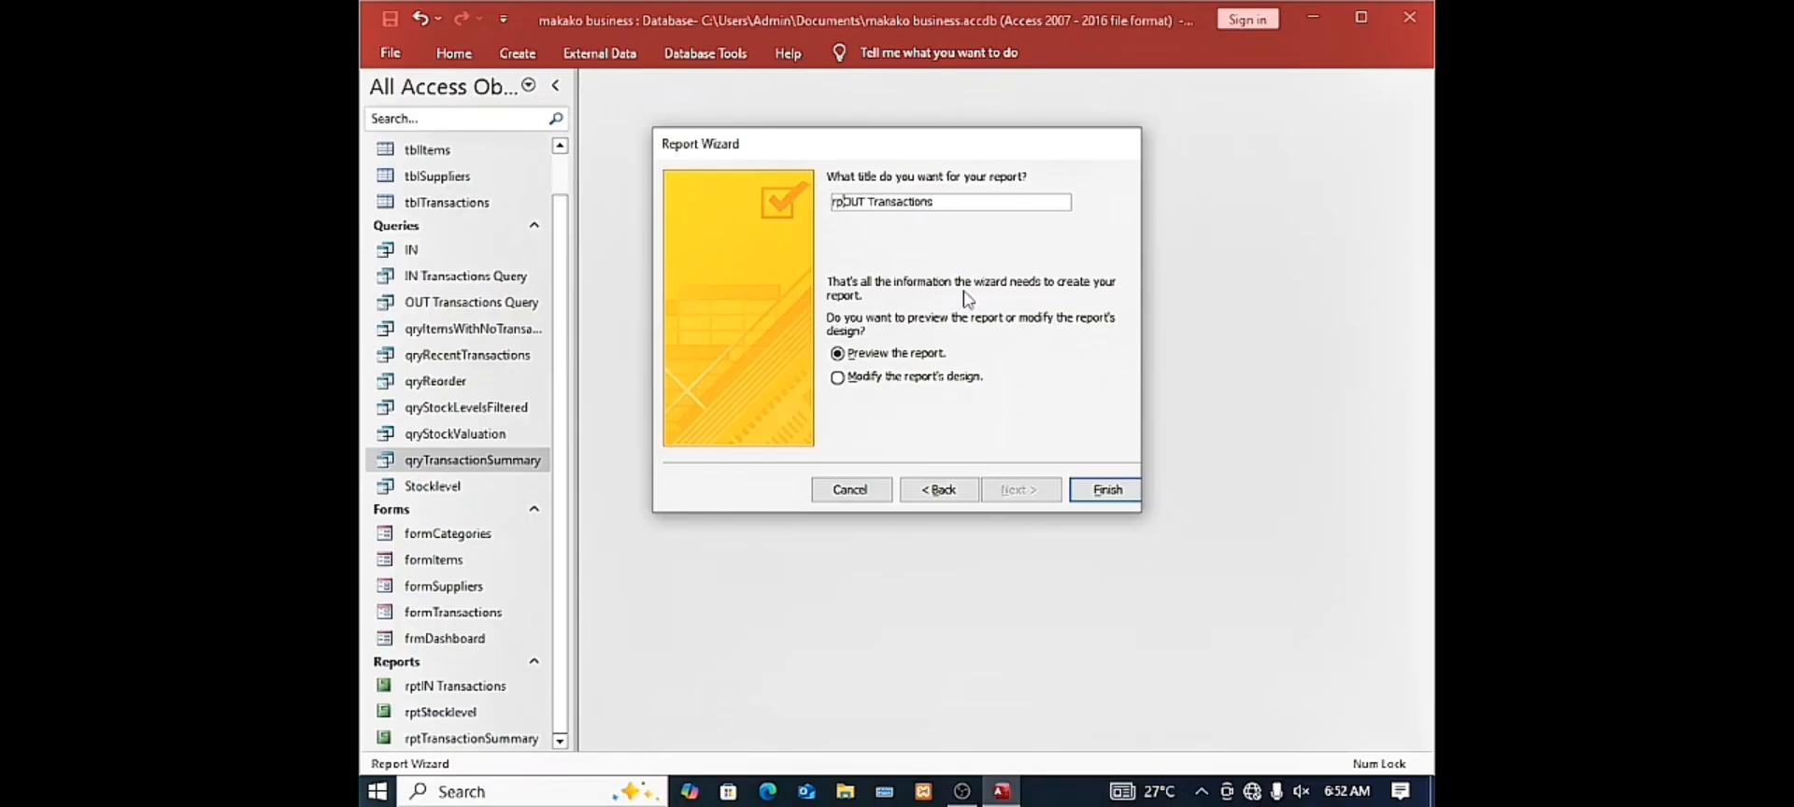
{"action": "type", "text": "t"}
{"action": "left_click", "coordinate": [1105, 490]}
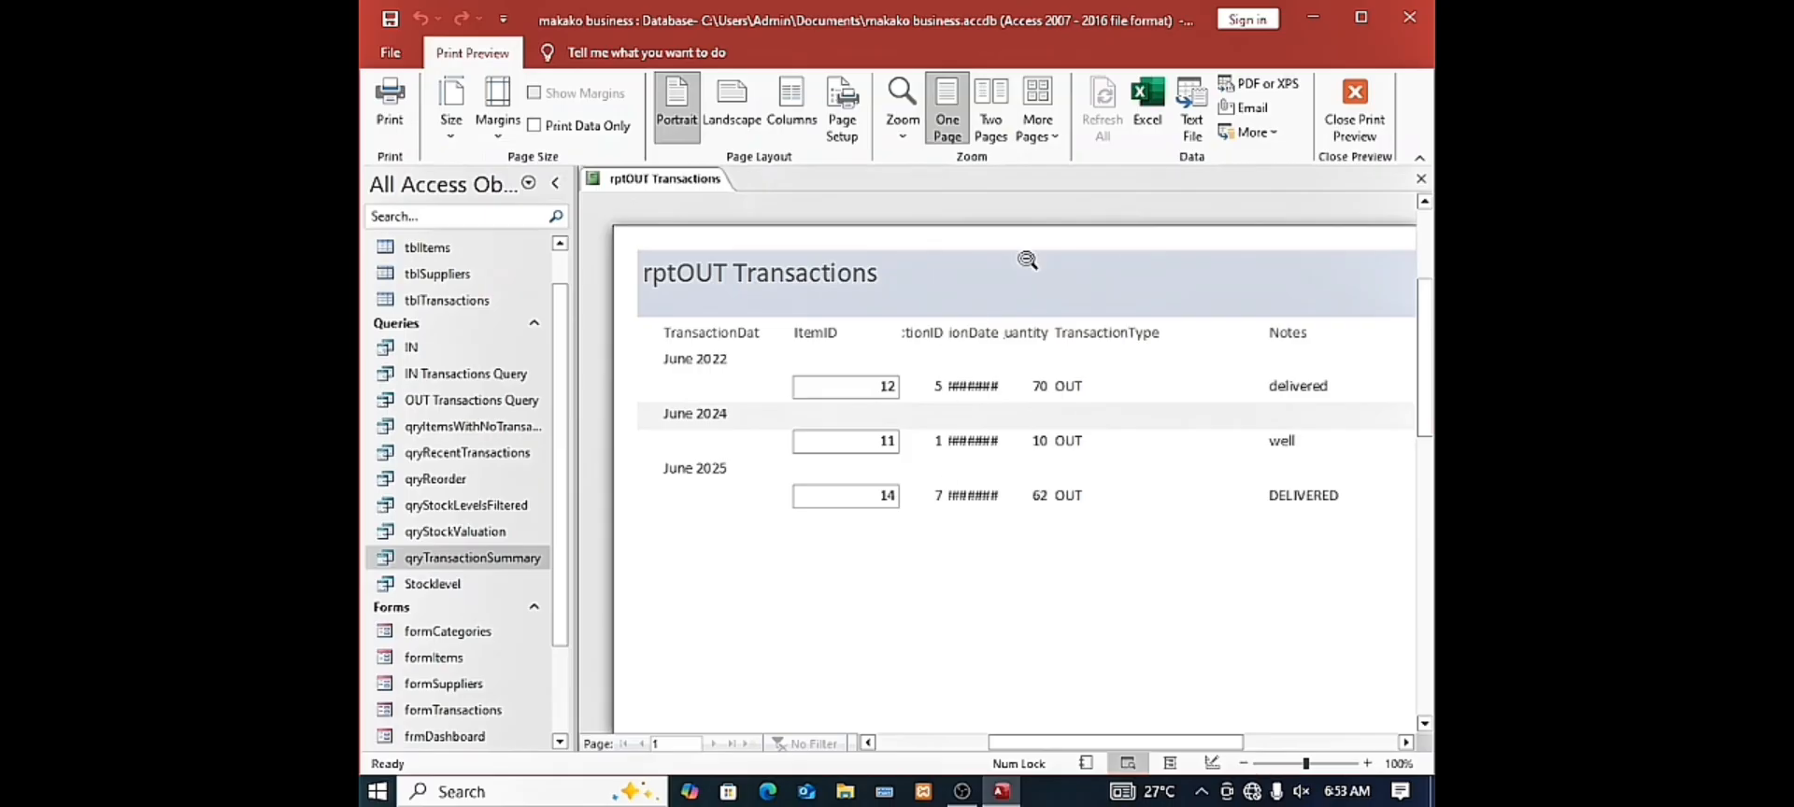
Show rptOUT Transactions in Design View and widen the report to about 9.2 inches
{"action": "right_click", "coordinate": [680, 185]}
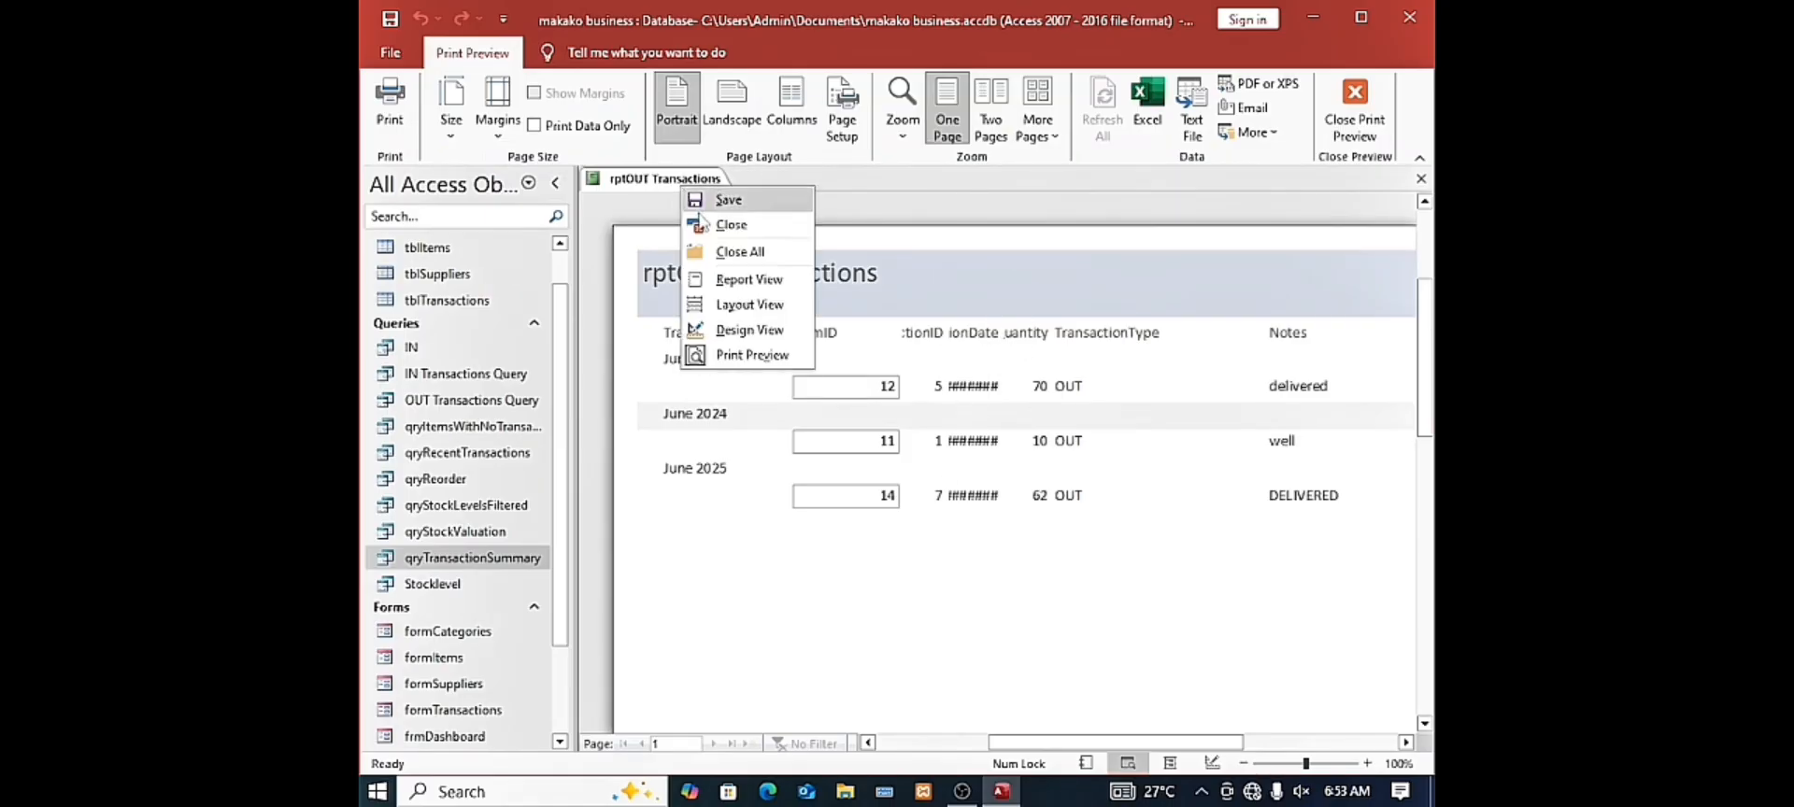
{"action": "left_click", "coordinate": [729, 327]}
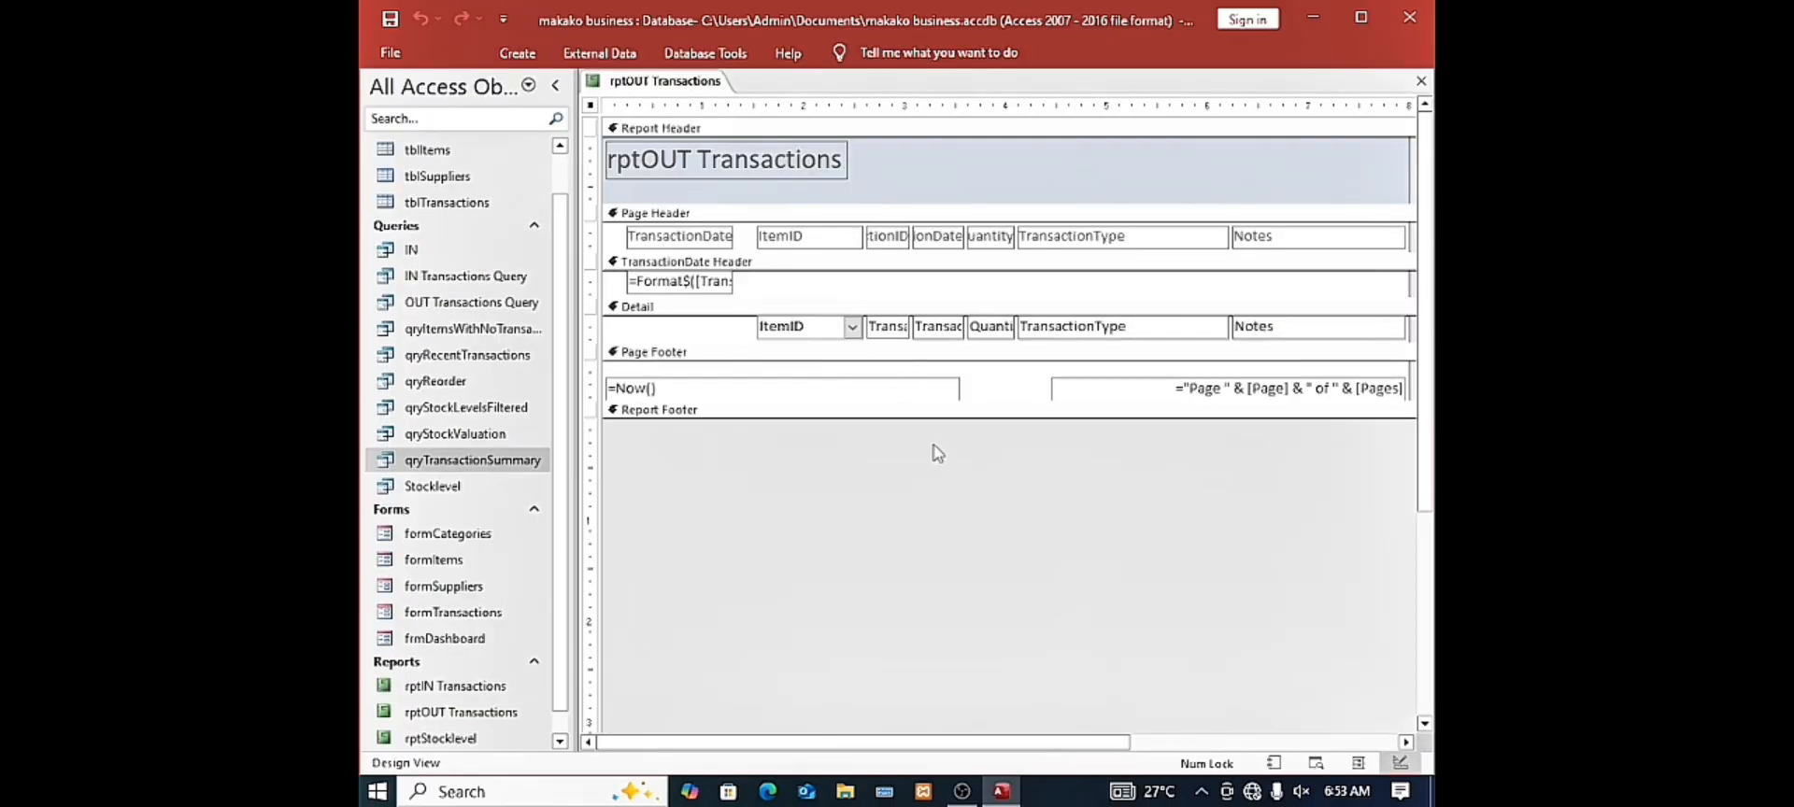
{"action": "left_click_drag", "start_coordinate": [1053, 743], "coordinate": [1226, 742]}
{"action": "left_click_drag", "start_coordinate": [1235, 173], "coordinate": [1353, 171]}
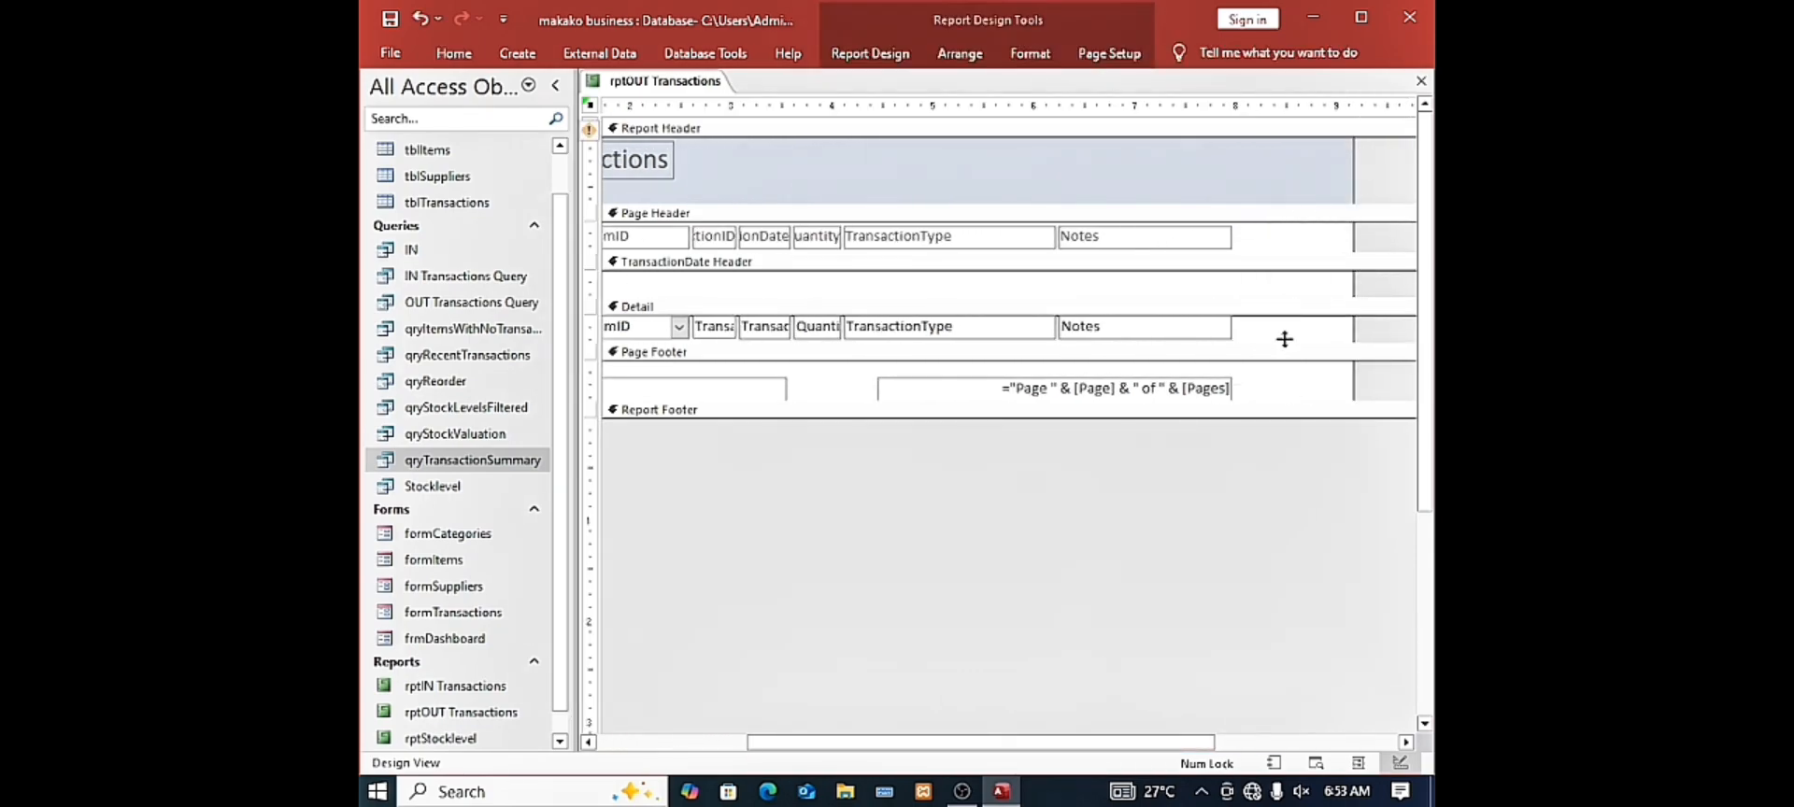
Move the Notes label and field together to the widened report's right edge
{"action": "left_click", "coordinate": [1244, 353]}
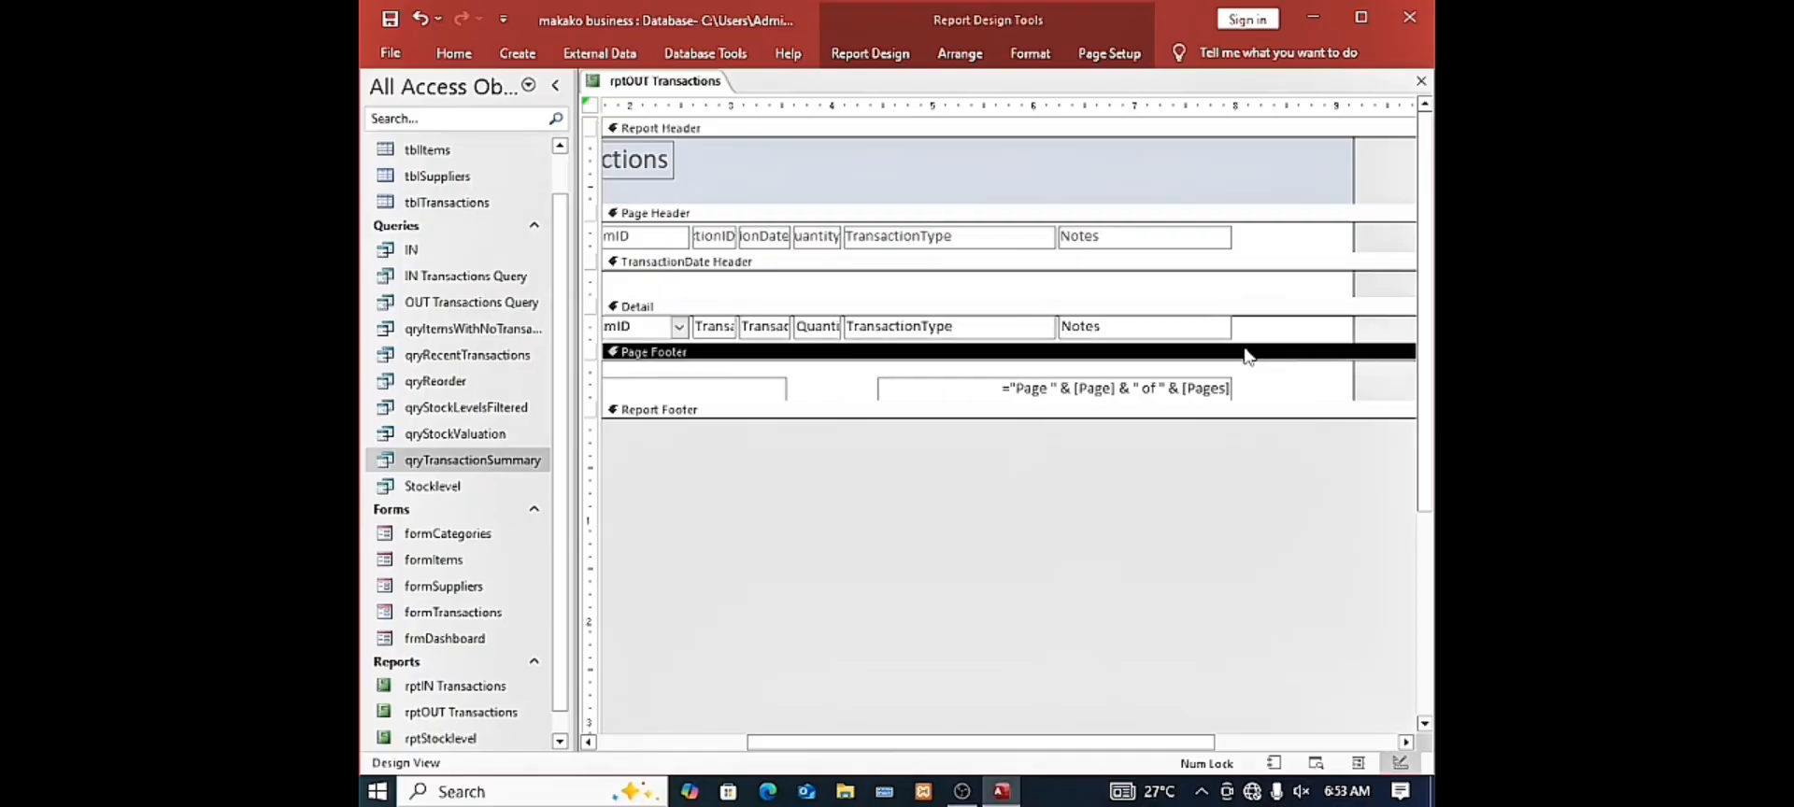
{"action": "left_click", "coordinate": [1285, 244]}
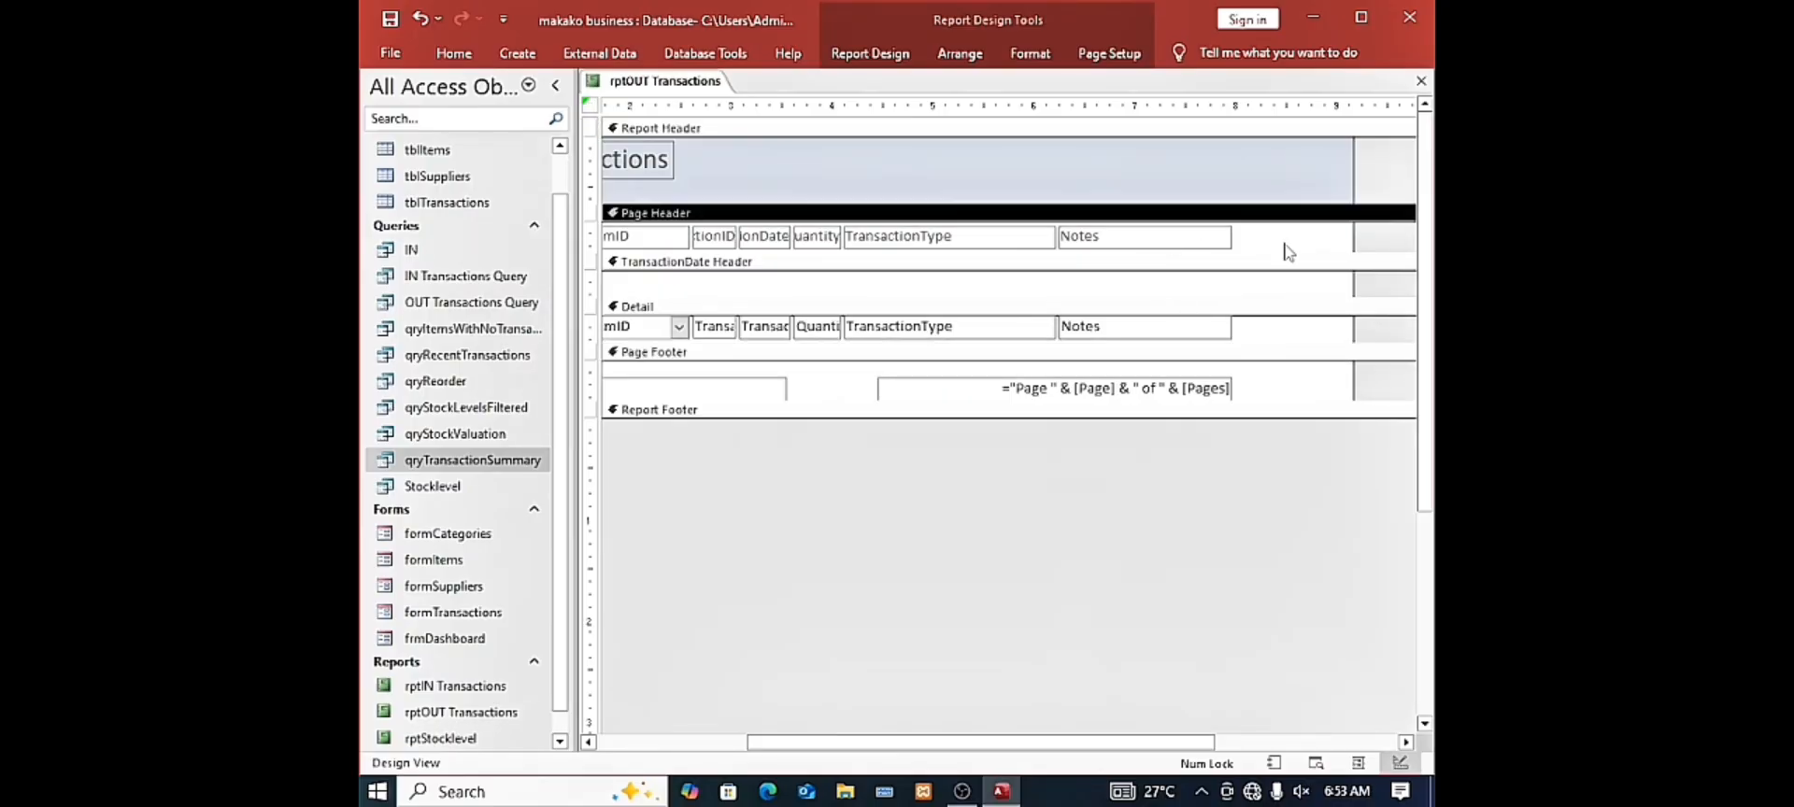
{"action": "left_click_drag", "start_coordinate": [1284, 242], "coordinate": [1156, 337]}
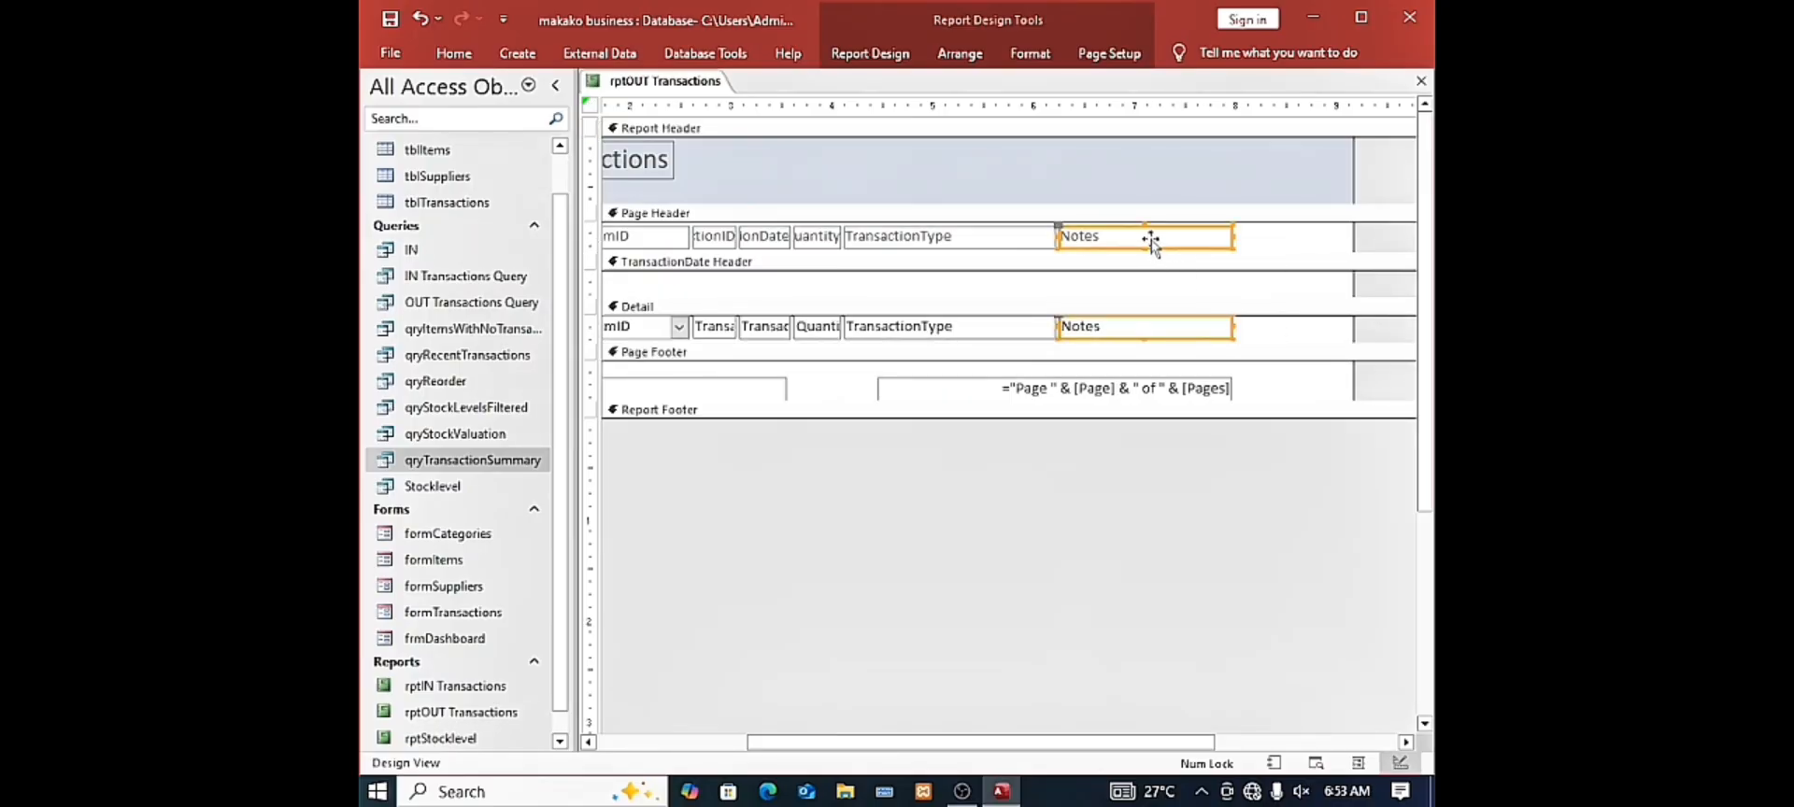
{"action": "left_click_drag", "start_coordinate": [1153, 232], "coordinate": [1272, 241]}
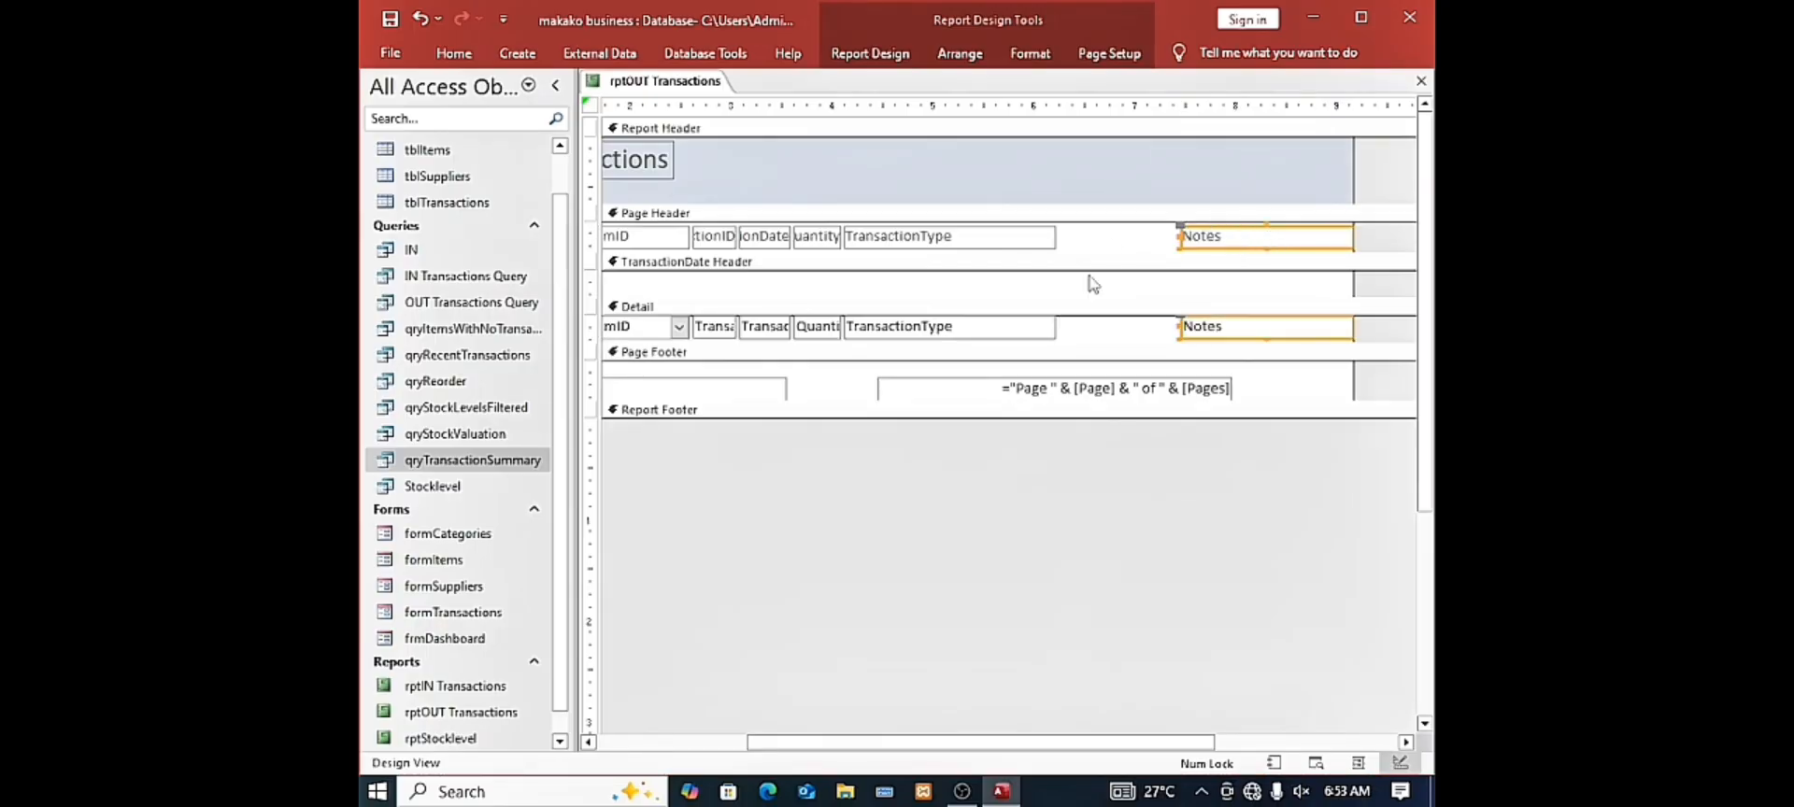
Narrow the TransactionType label and field to fit their text and move them next to Notes
{"action": "left_click", "coordinate": [1081, 352]}
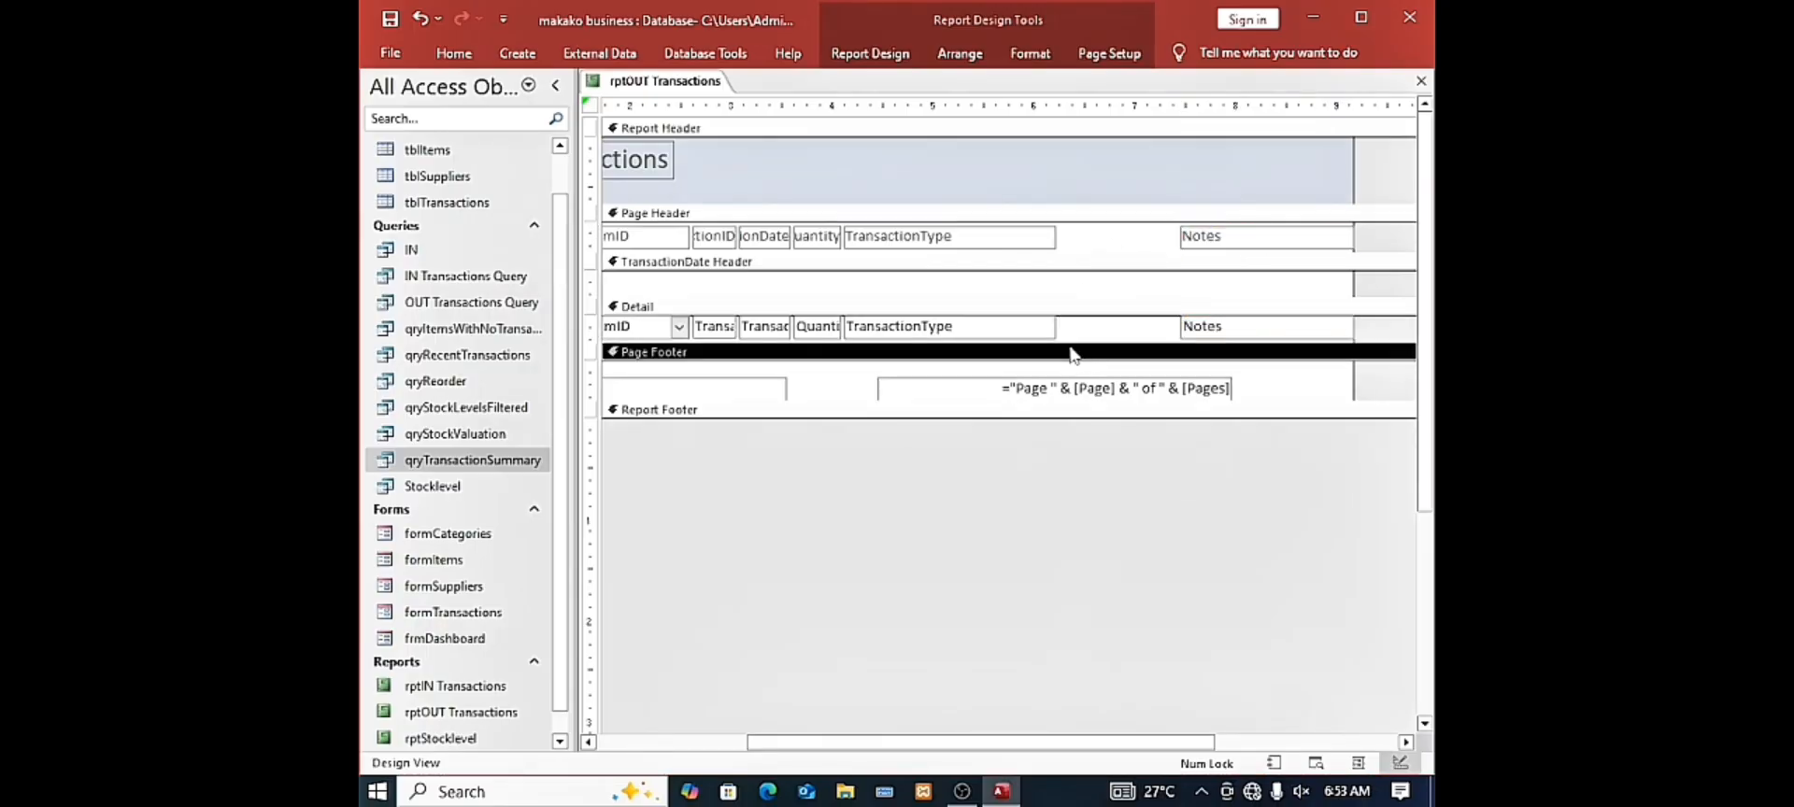
{"action": "left_click_drag", "start_coordinate": [1072, 243], "coordinate": [995, 331]}
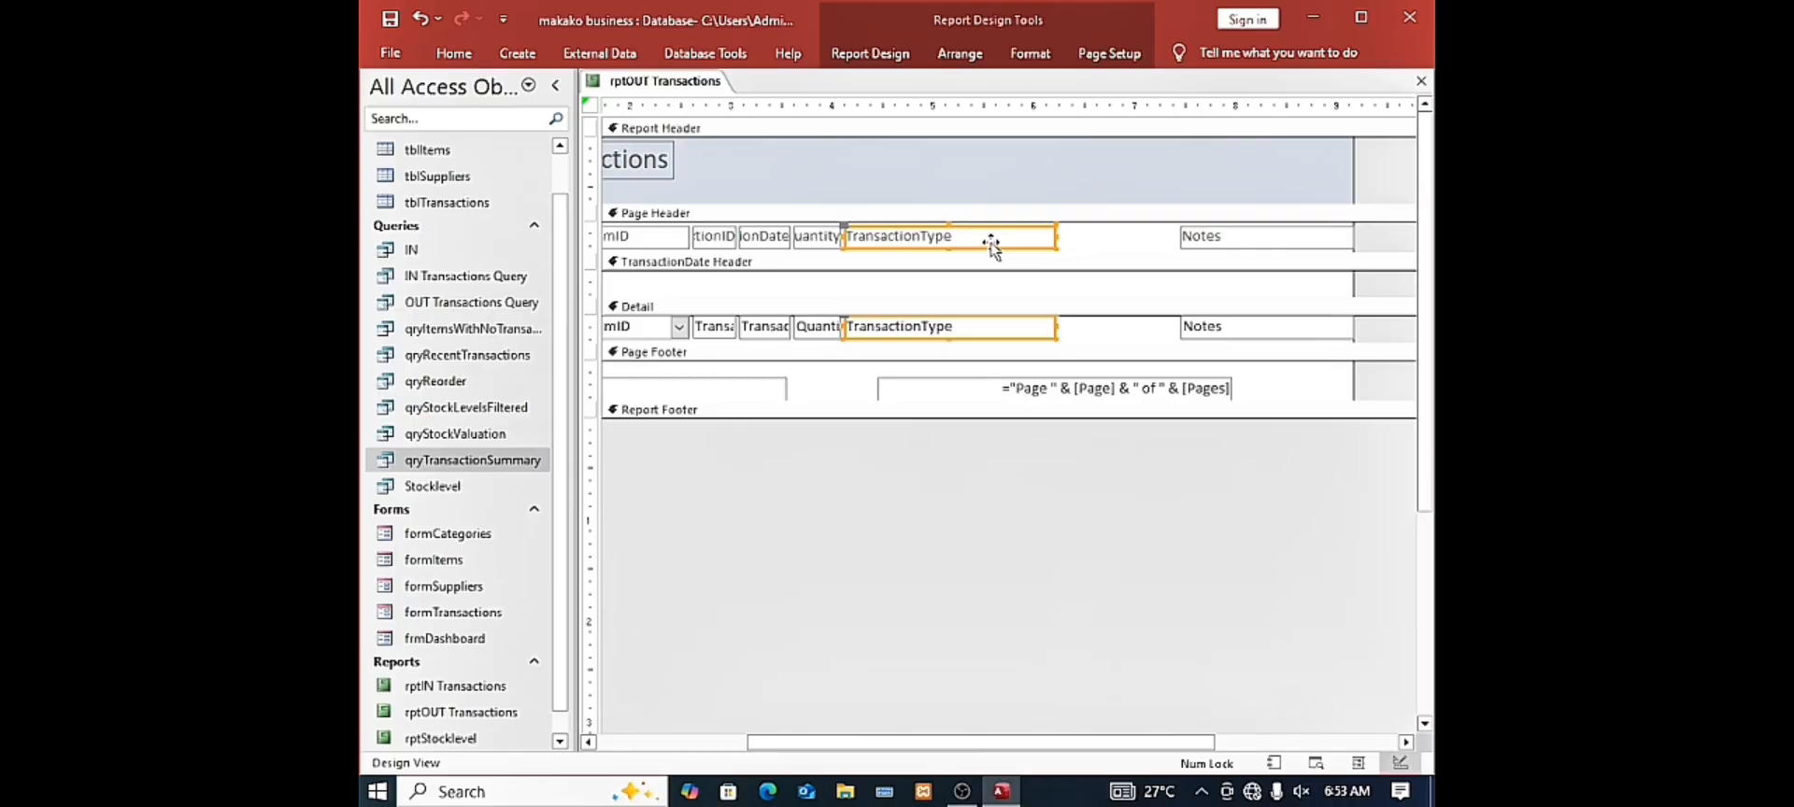
{"action": "left_click_drag", "start_coordinate": [990, 245], "coordinate": [1081, 324]}
{"action": "left_click_drag", "start_coordinate": [1039, 247], "coordinate": [1112, 250]}
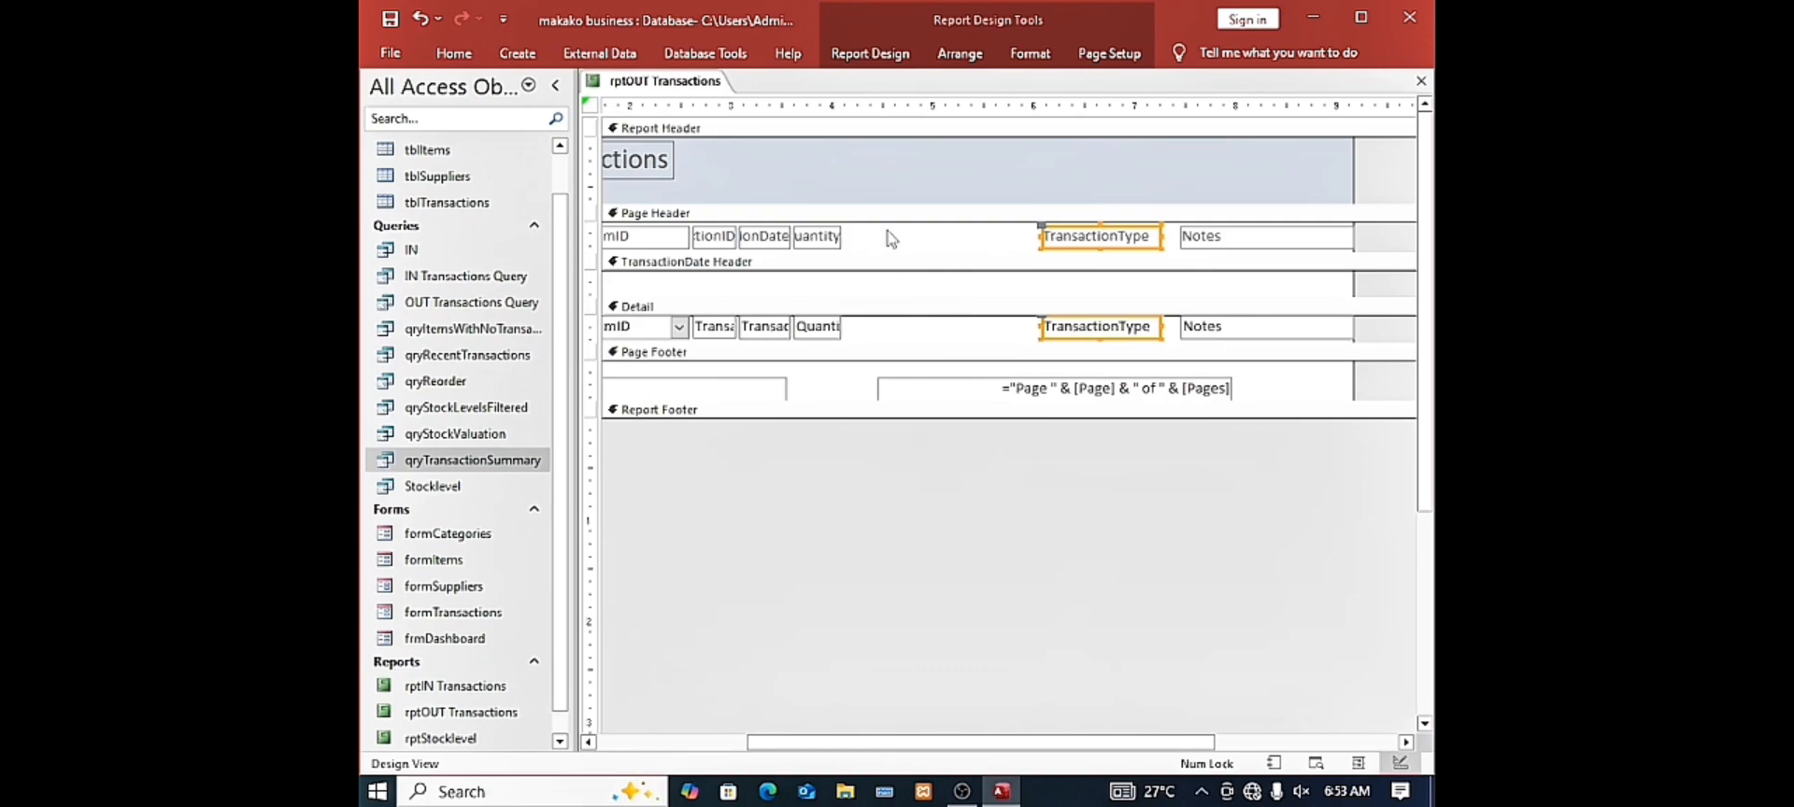
Widen the Quantity and TransactionDate label-and-field pairs to show their full names, placing Quantity beside TransactionType and TransactionDate beside Quantity
{"action": "left_click_drag", "start_coordinate": [890, 228], "coordinate": [796, 333]}
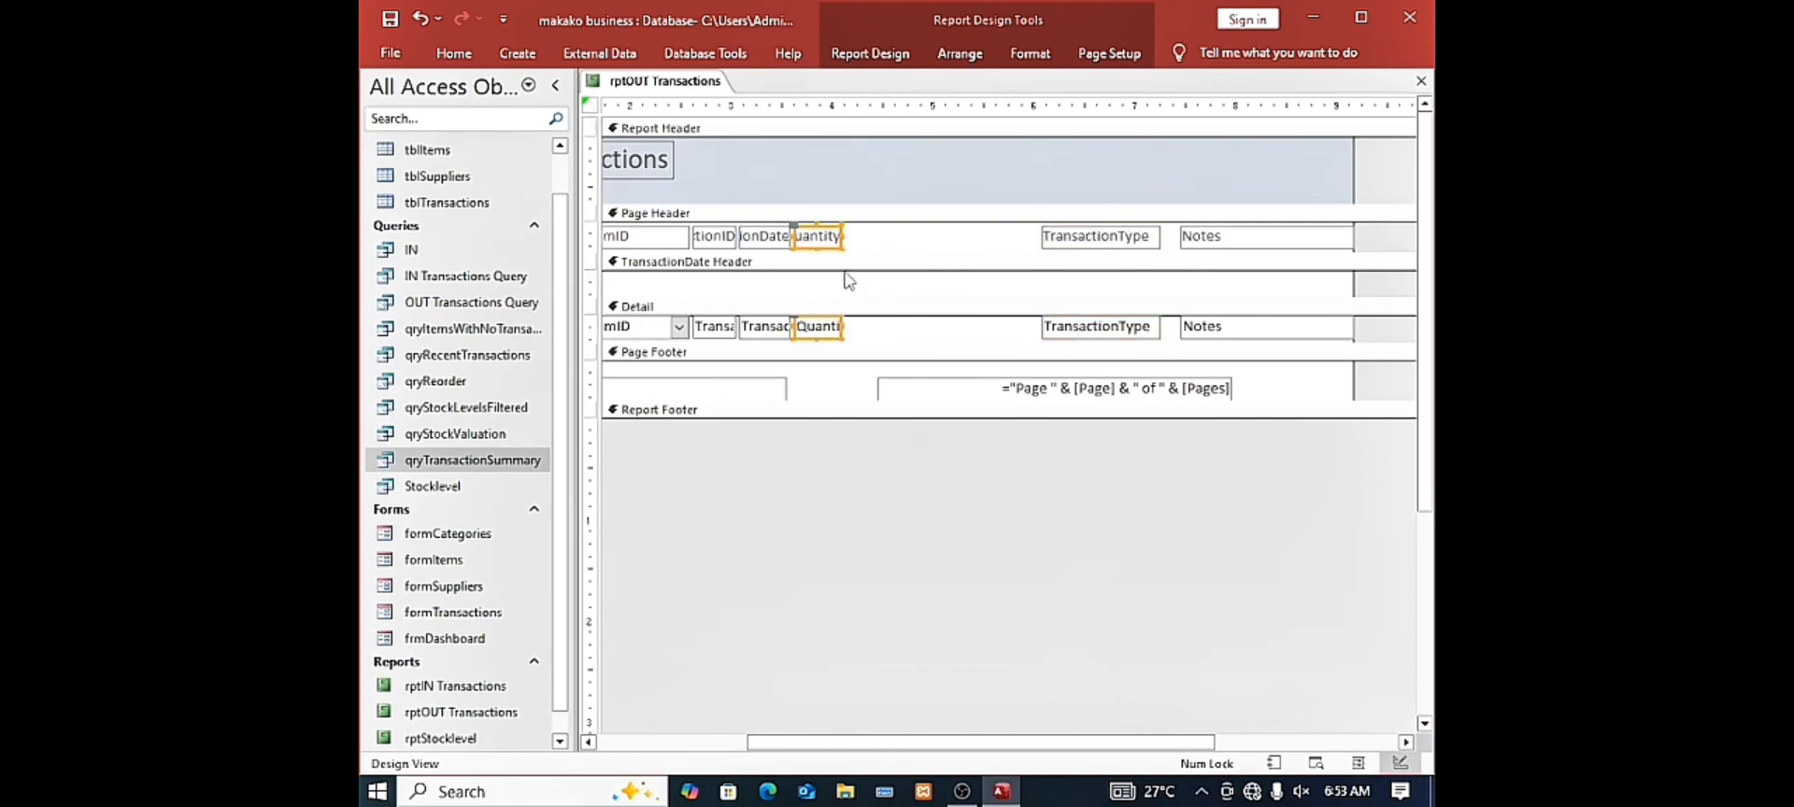
{"action": "left_click_drag", "start_coordinate": [841, 236], "coordinate": [1002, 239]}
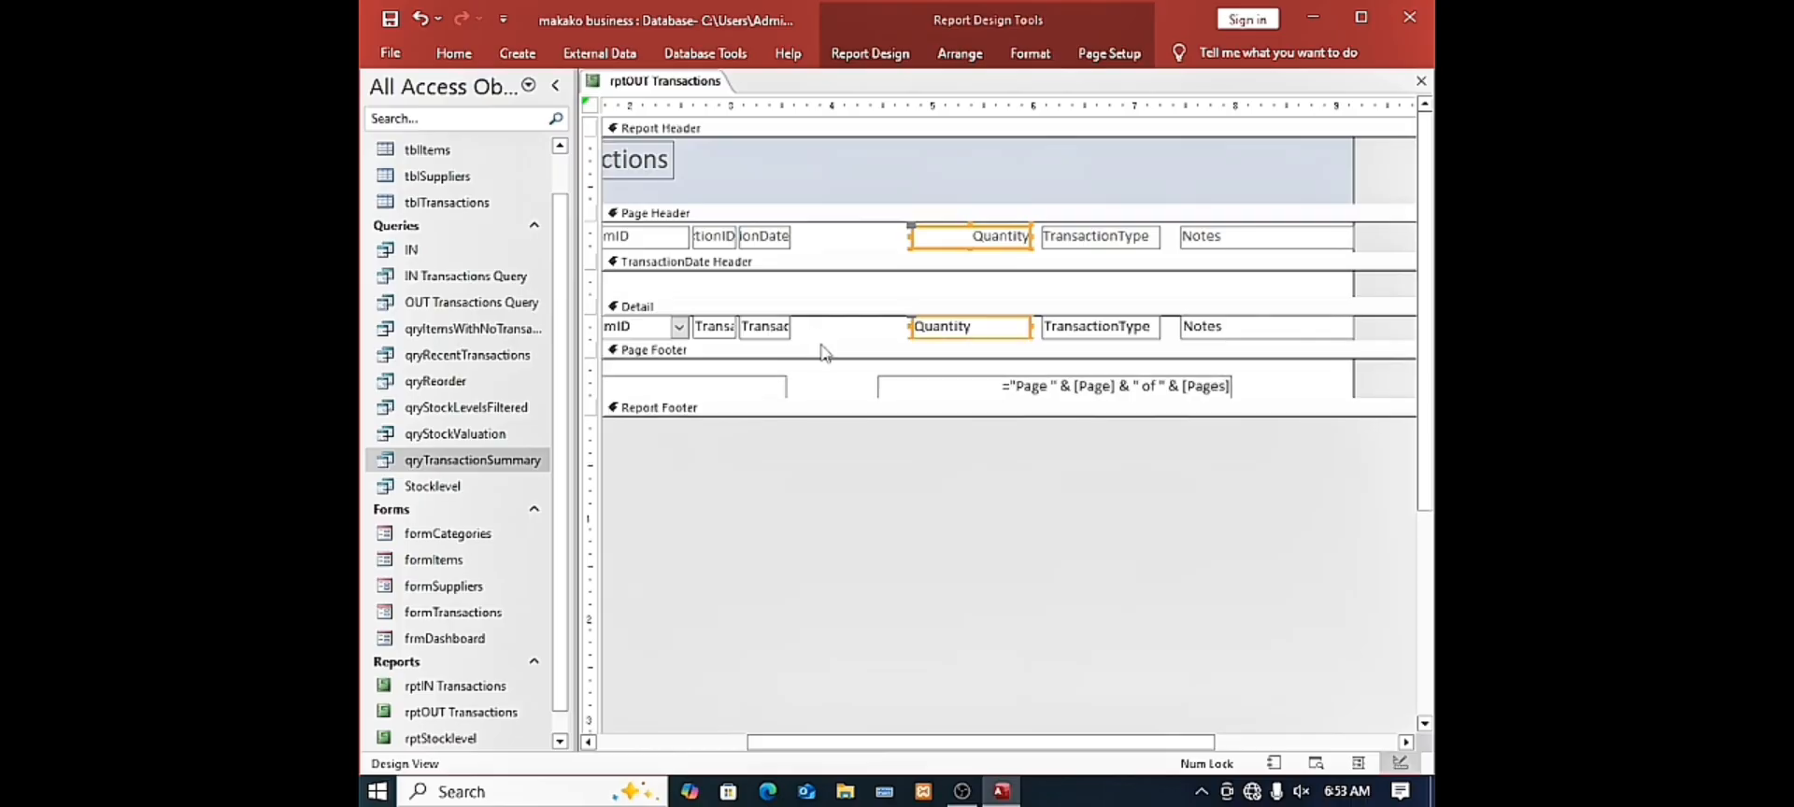
{"action": "left_click_drag", "start_coordinate": [829, 233], "coordinate": [747, 347]}
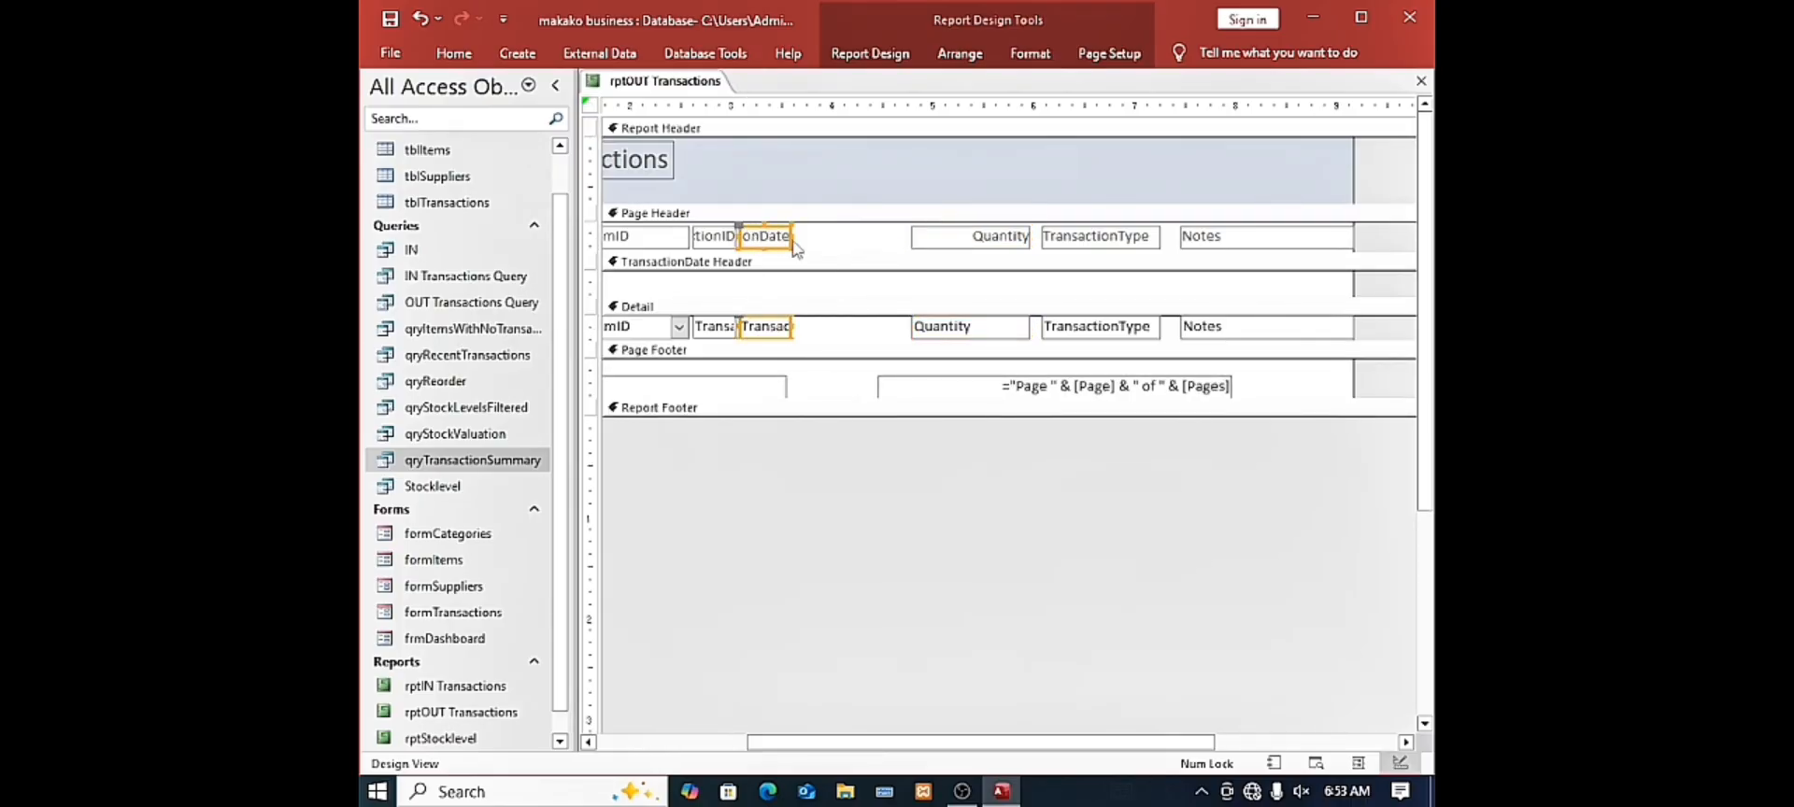
{"action": "left_click_drag", "start_coordinate": [783, 239], "coordinate": [881, 238]}
Widen the TransactionID label and field toward TransactionDate, and shift the TransactionDate pair slightly toward Quantity
{"action": "left_click", "coordinate": [747, 355]}
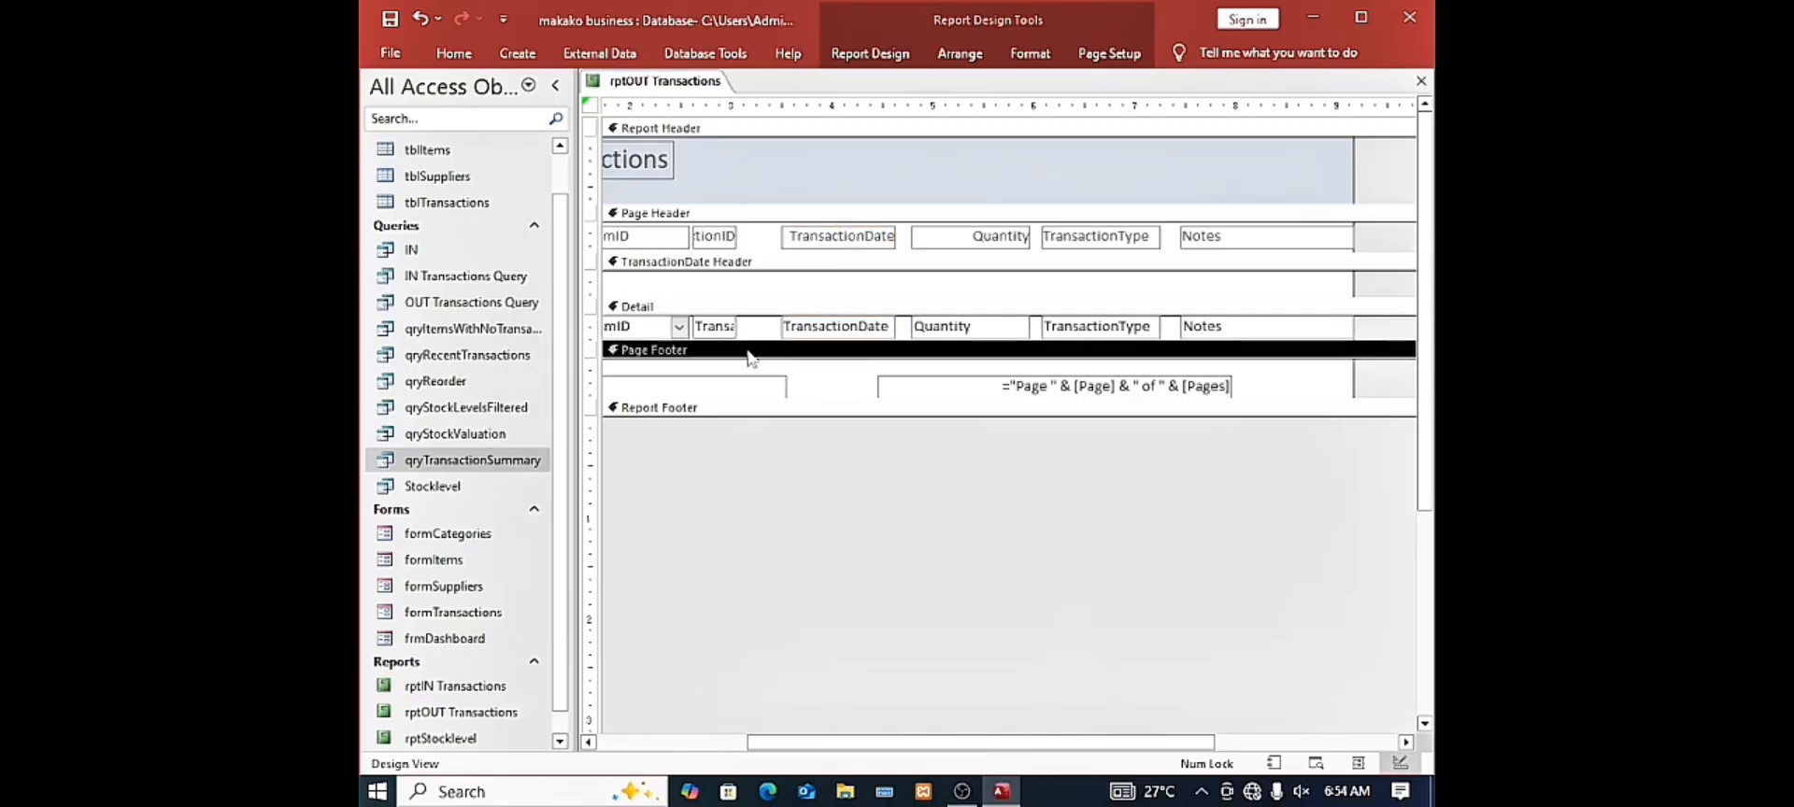
{"action": "left_click", "coordinate": [759, 245]}
{"action": "left_click_drag", "start_coordinate": [753, 250], "coordinate": [721, 336]}
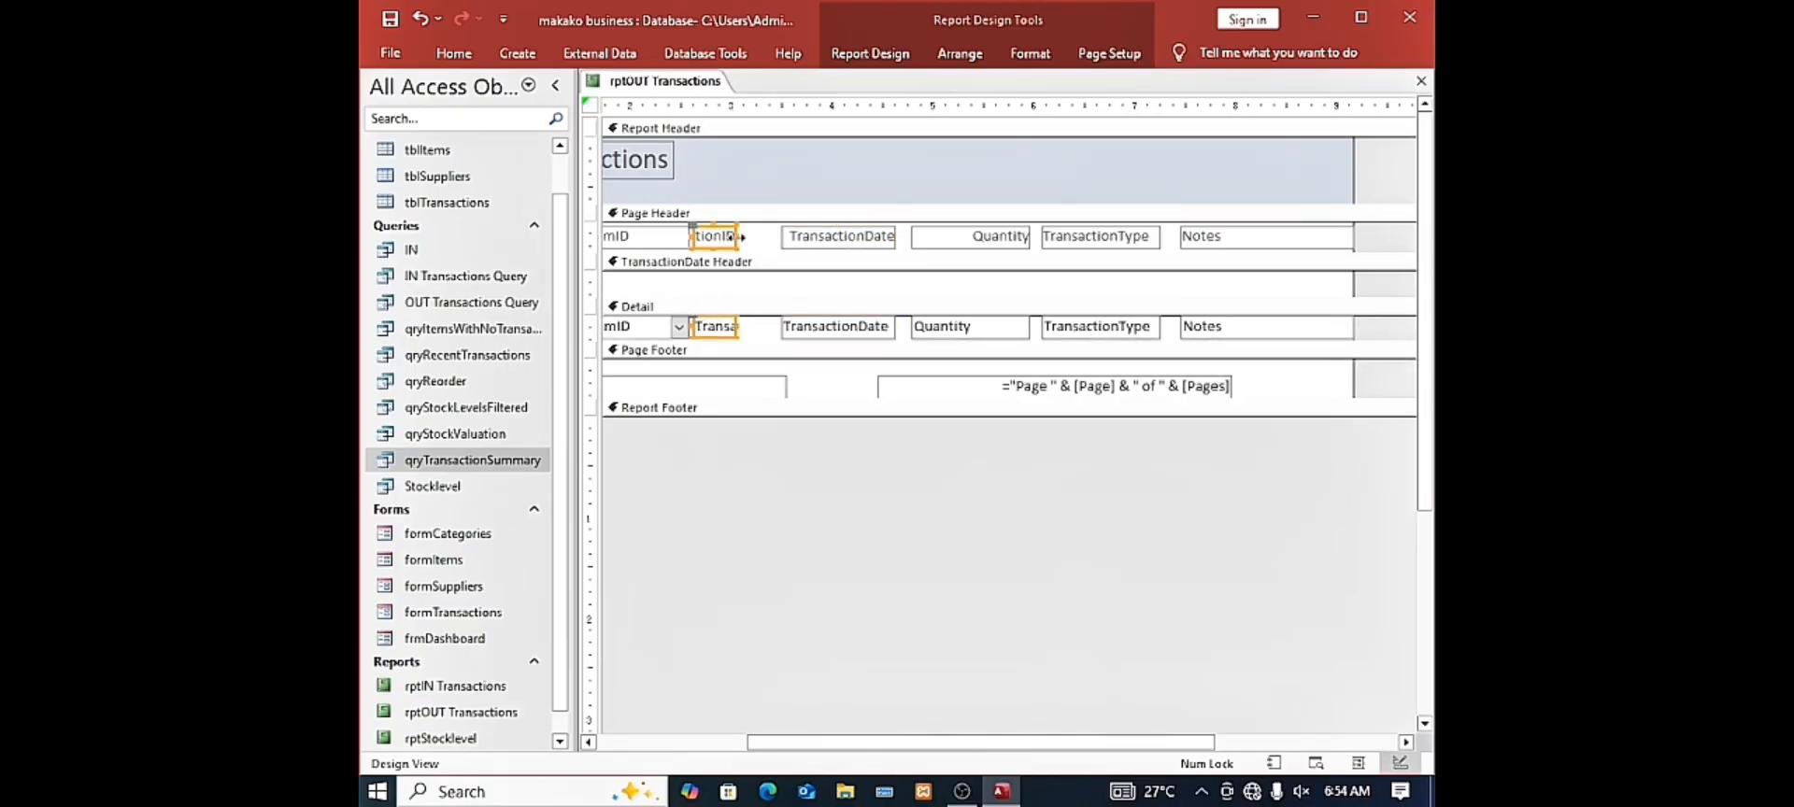
{"action": "left_click_drag", "start_coordinate": [738, 235], "coordinate": [772, 236]}
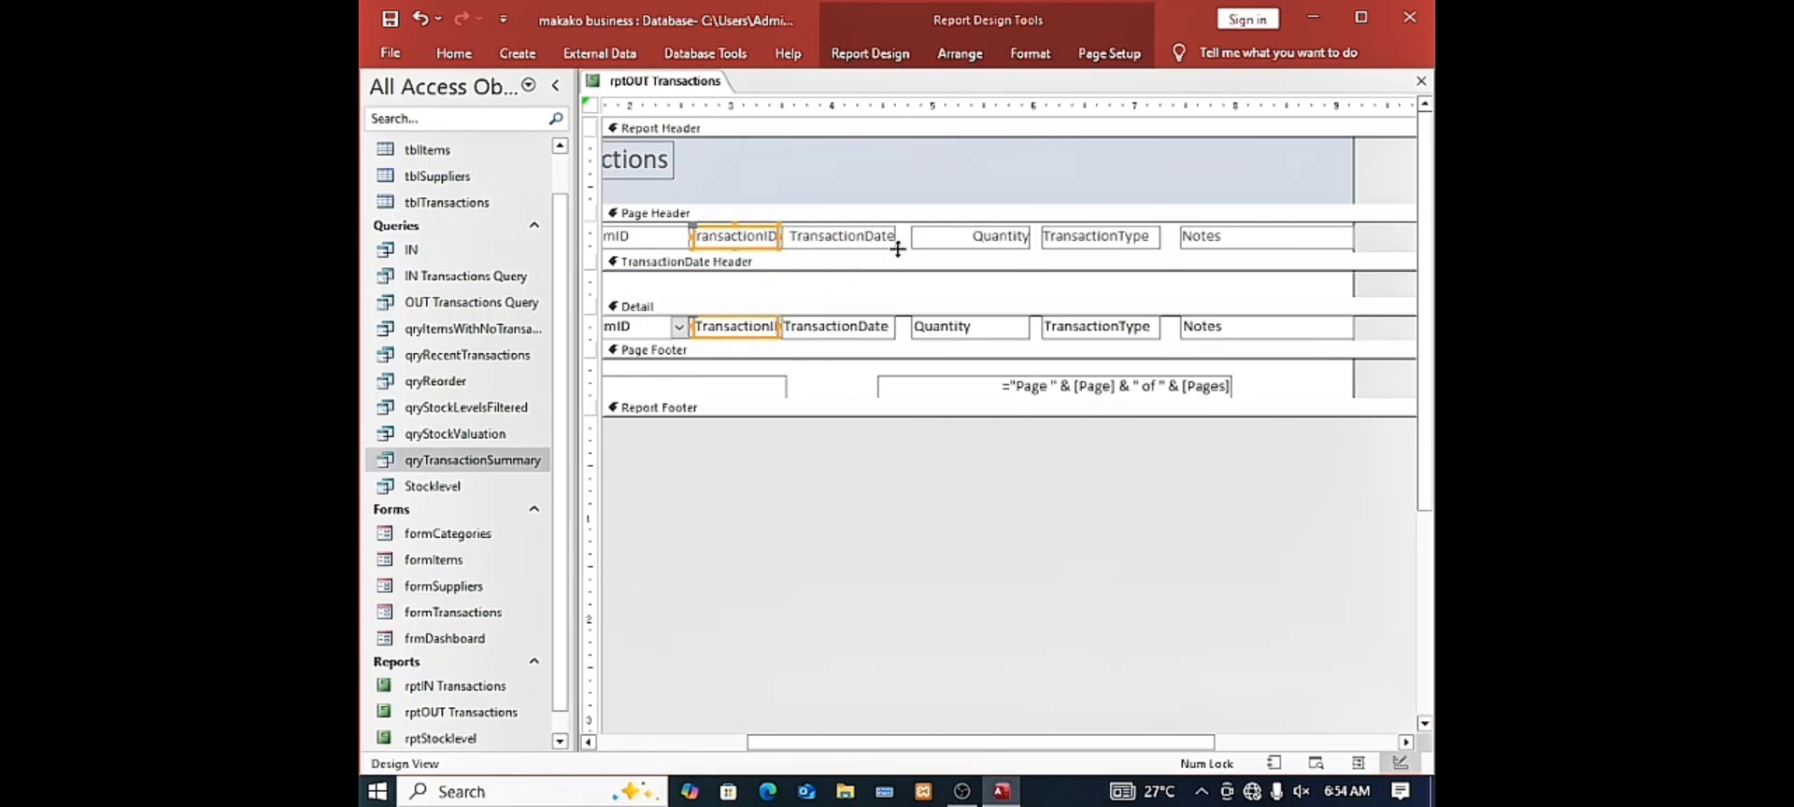
{"action": "left_click_drag", "start_coordinate": [903, 239], "coordinate": [839, 336]}
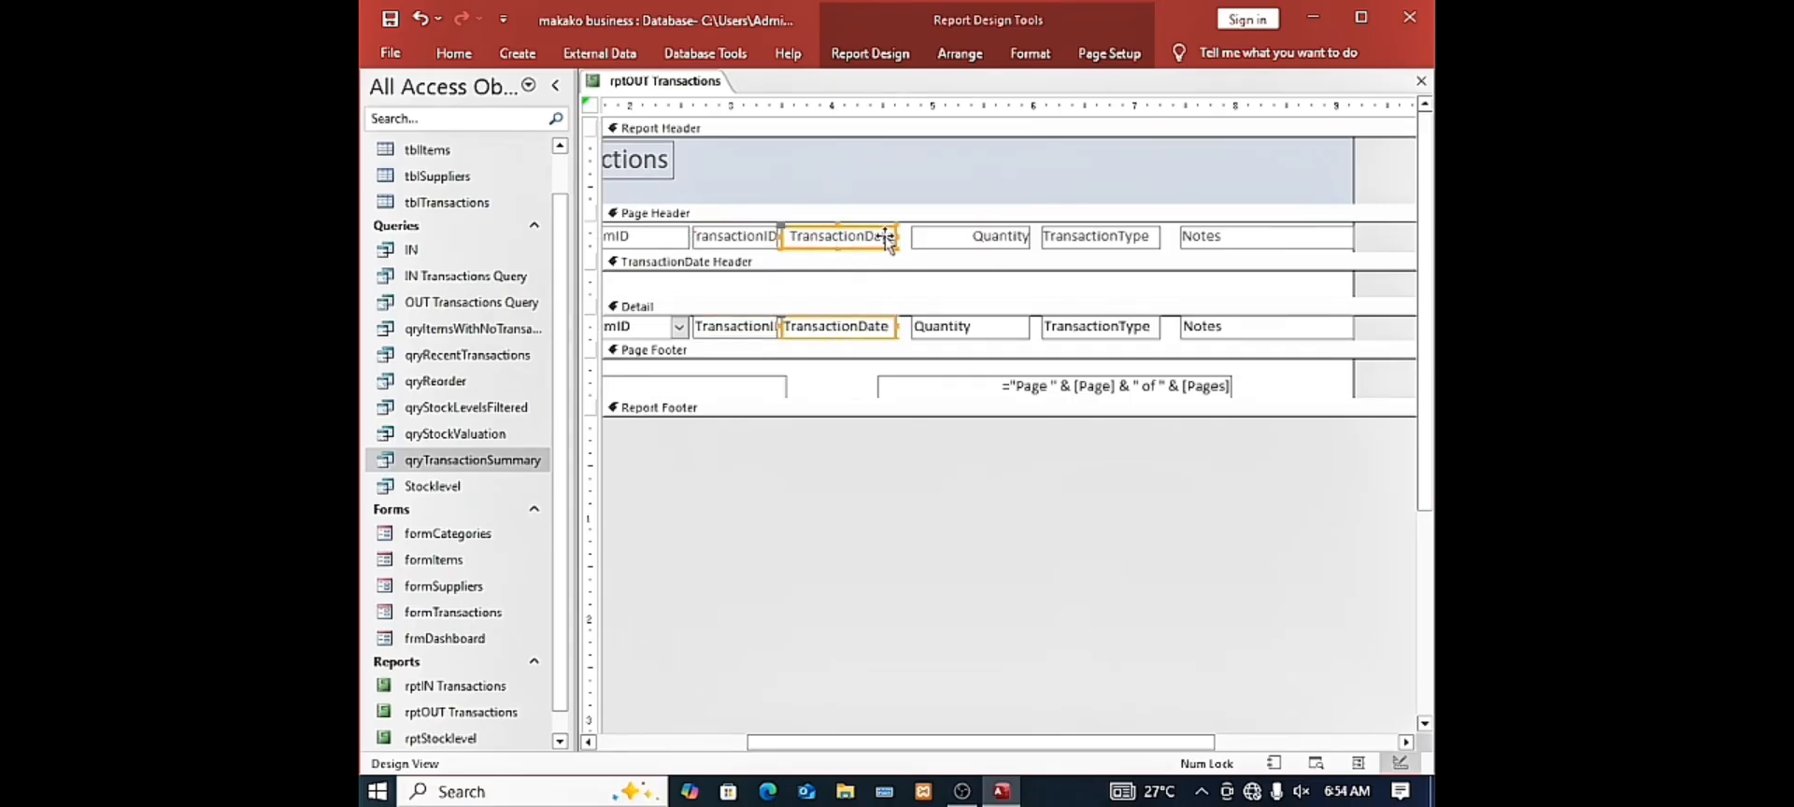
{"action": "left_click_drag", "start_coordinate": [892, 241], "coordinate": [899, 241]}
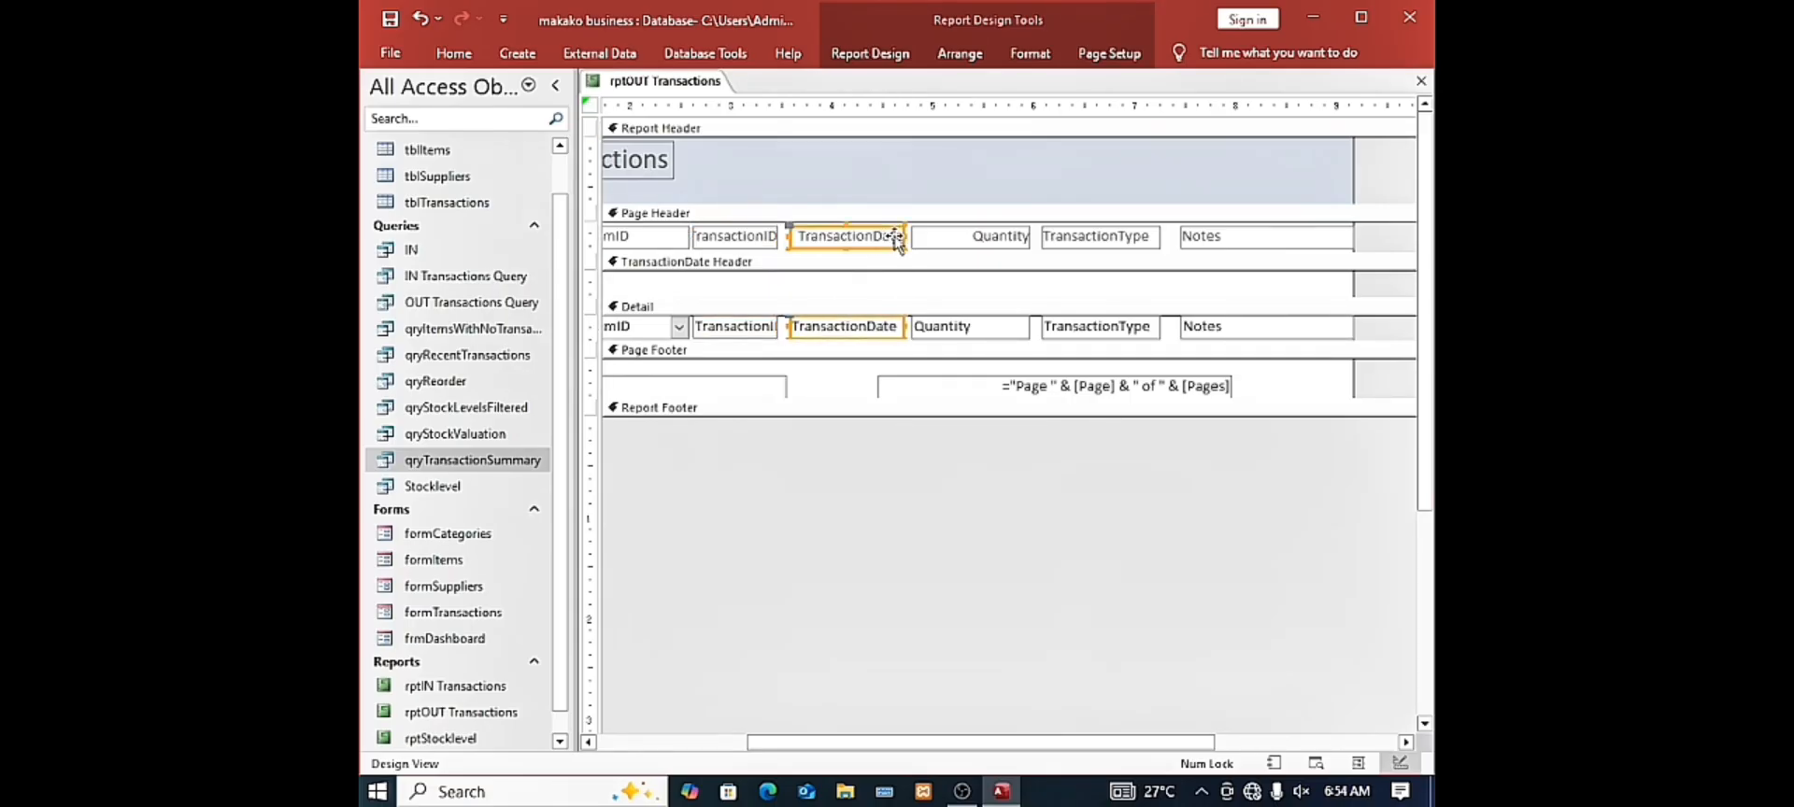
Check the column spacing and ItemID values of rptOUT Transactions in Report View
{"action": "right_click", "coordinate": [662, 83]}
{"action": "left_click", "coordinate": [706, 176]}
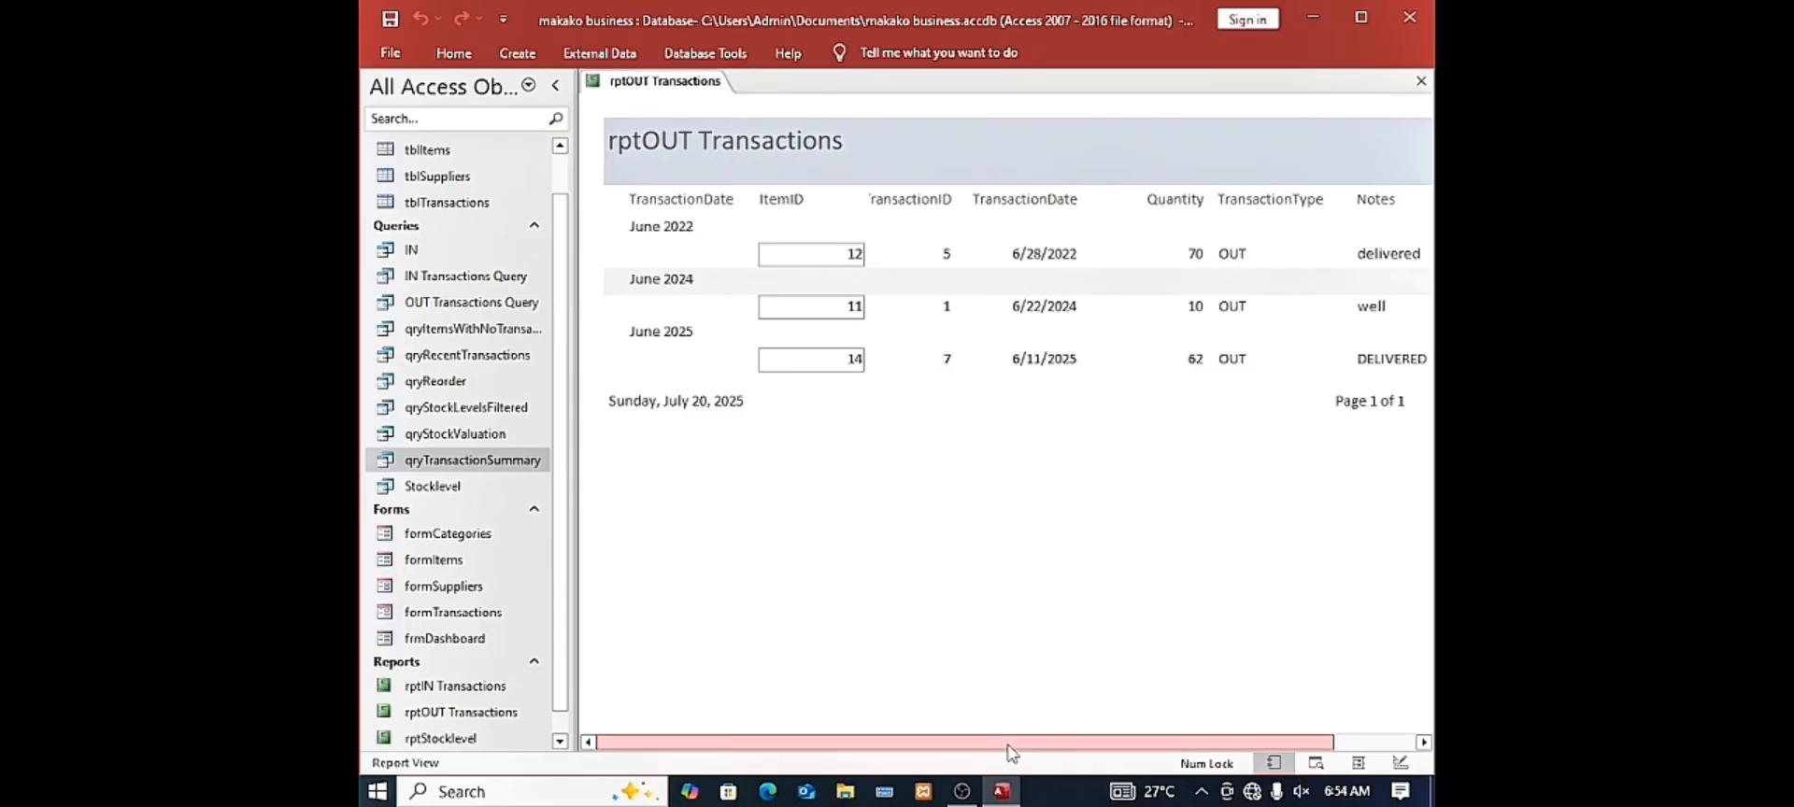
{"action": "mouse_move", "coordinate": [1009, 745]}
{"action": "left_mouse_down"}
{"action": "mouse_move", "coordinate": [1111, 756]}
{"action": "mouse_move", "coordinate": [1013, 727]}
{"action": "left_mouse_up"}
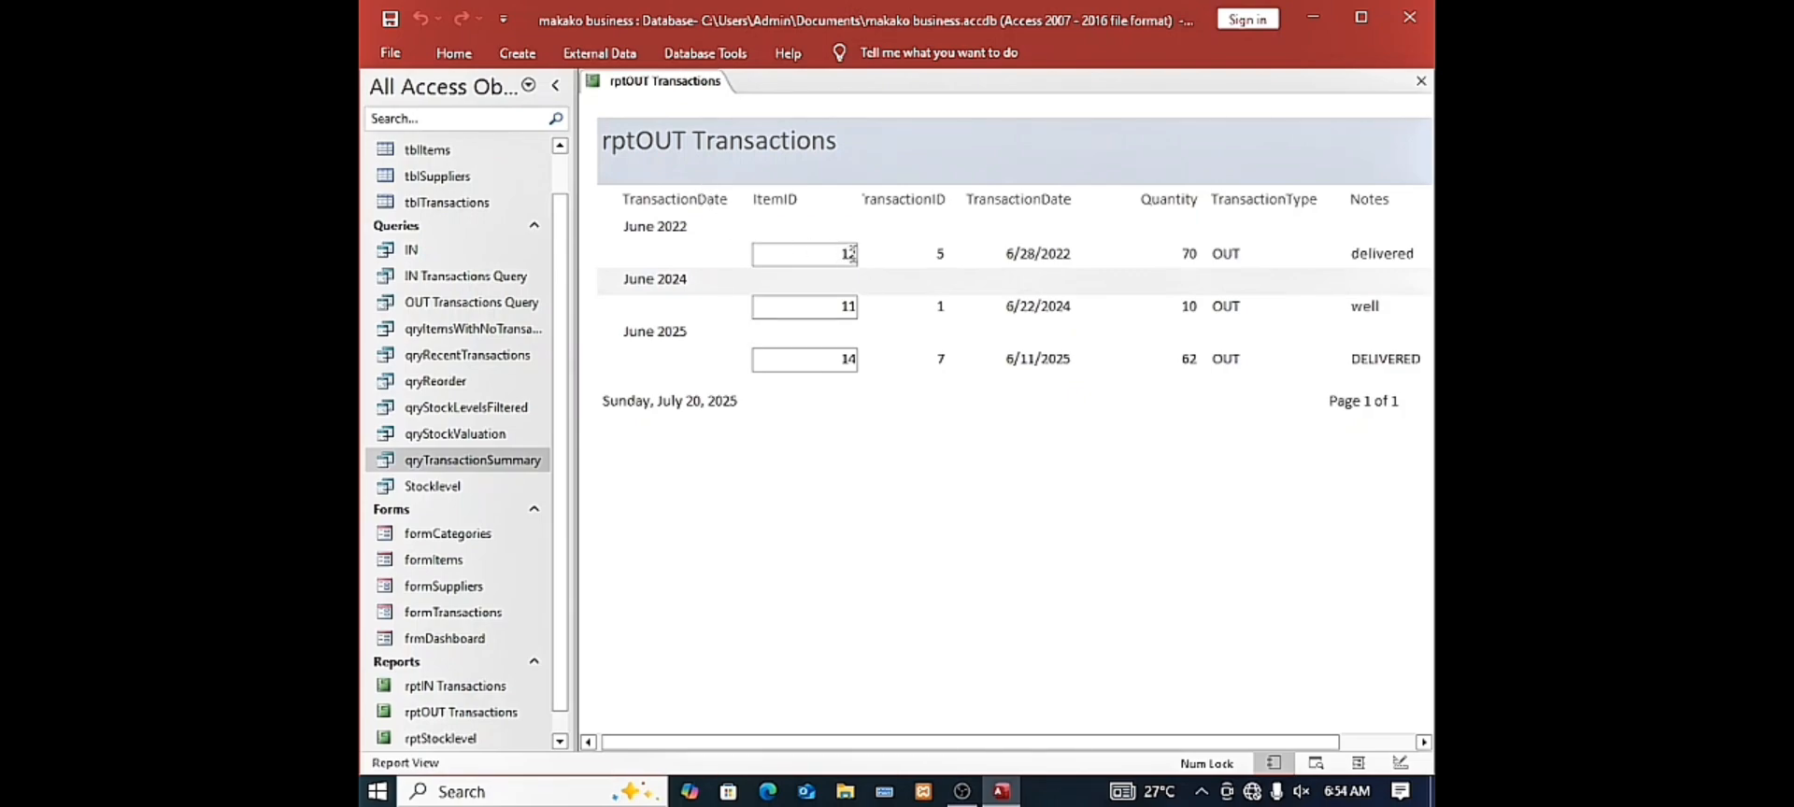
{"action": "double_click", "coordinate": [849, 305]}
Return the report to Design View and show the data properties of the Detail section's ItemID combo box
{"action": "right_click", "coordinate": [671, 86]}
{"action": "left_click", "coordinate": [731, 237]}
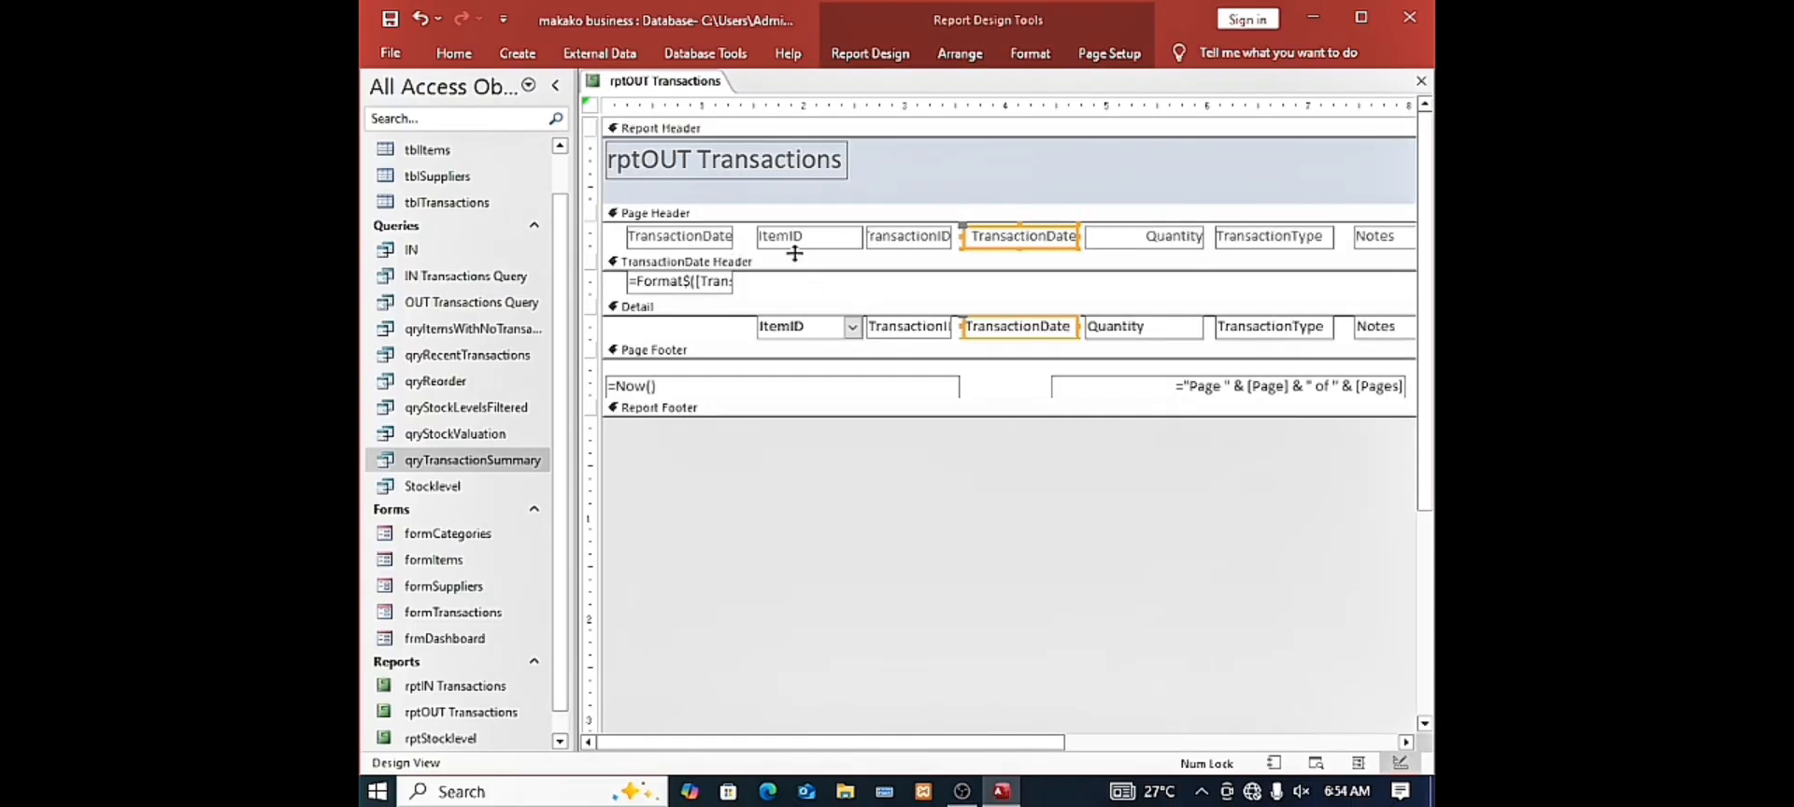
{"action": "left_click", "coordinate": [795, 320]}
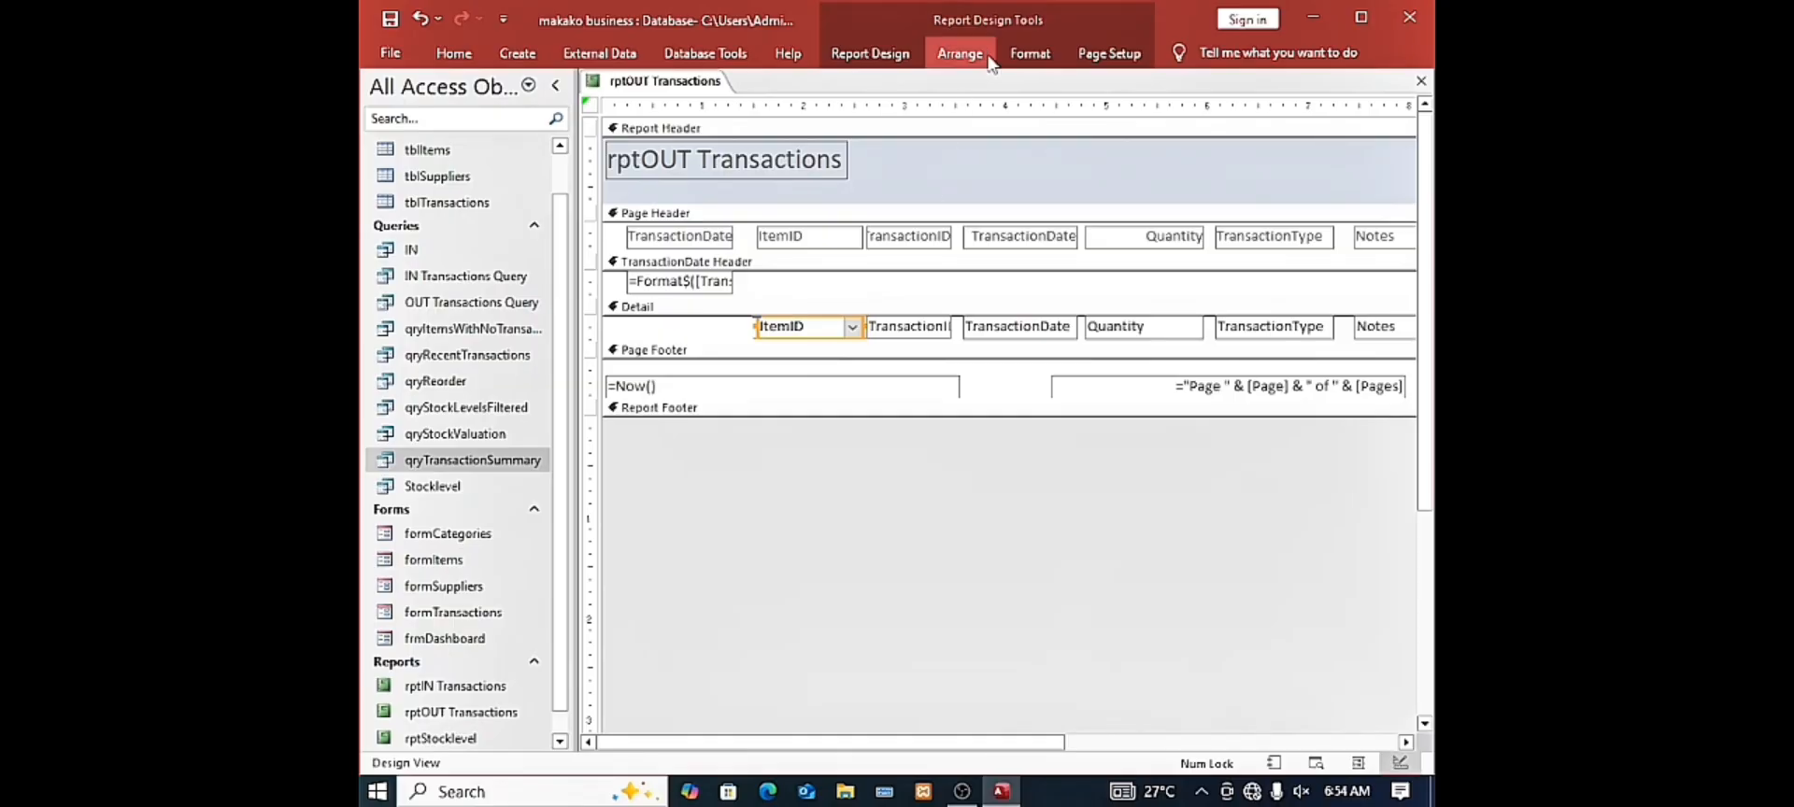
{"action": "left_click", "coordinate": [1016, 54]}
{"action": "left_click", "coordinate": [960, 53]}
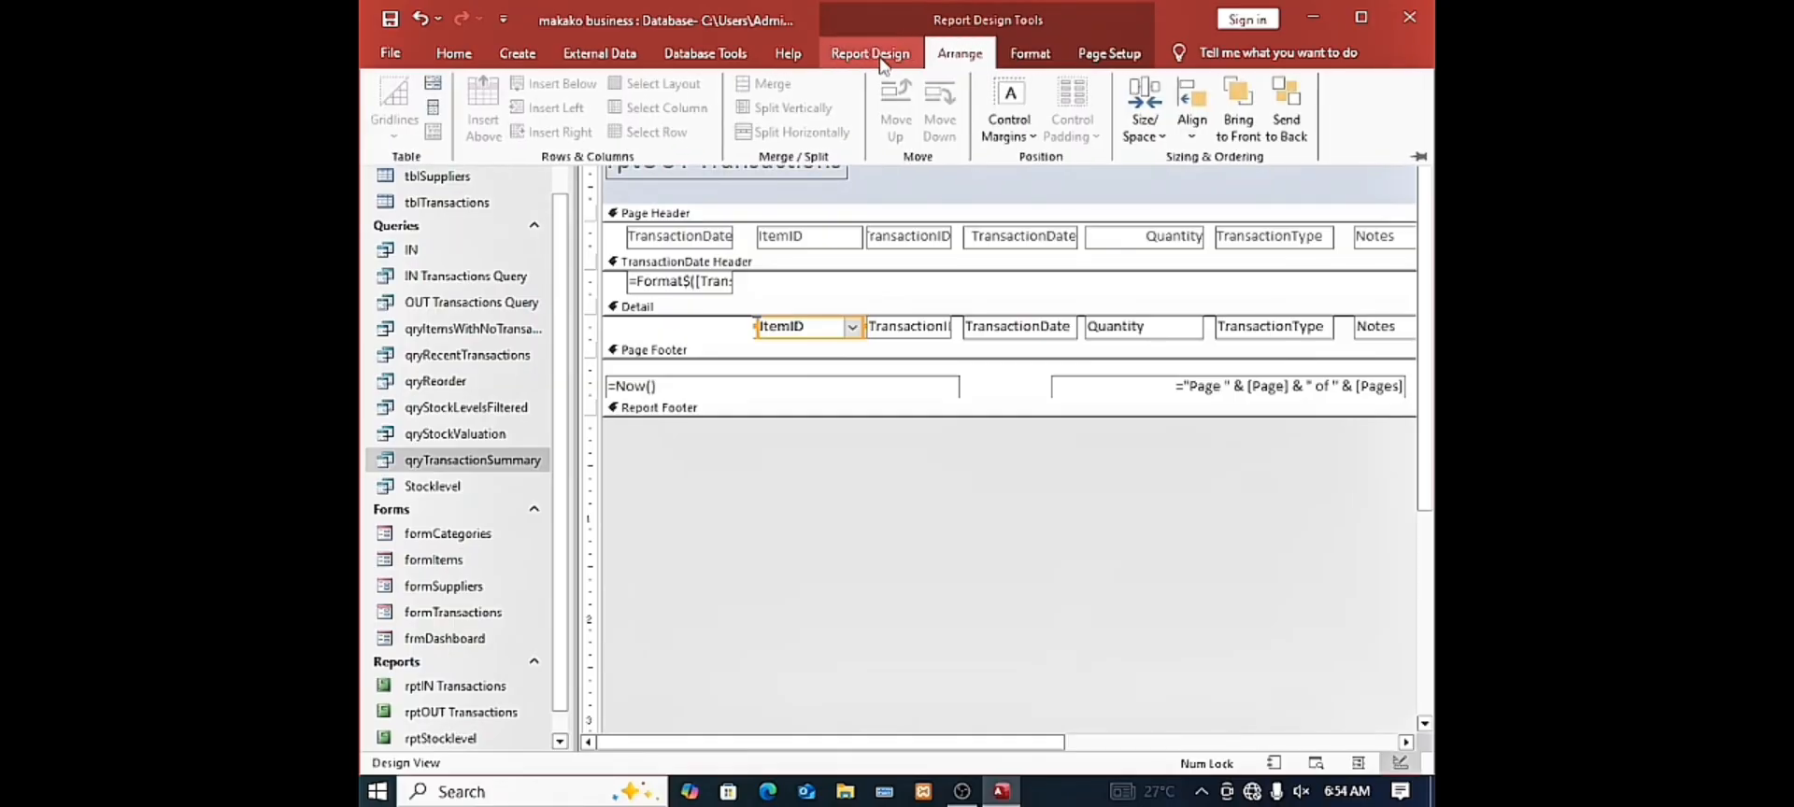
{"action": "left_click", "coordinate": [869, 53]}
{"action": "left_click", "coordinate": [1039, 116]}
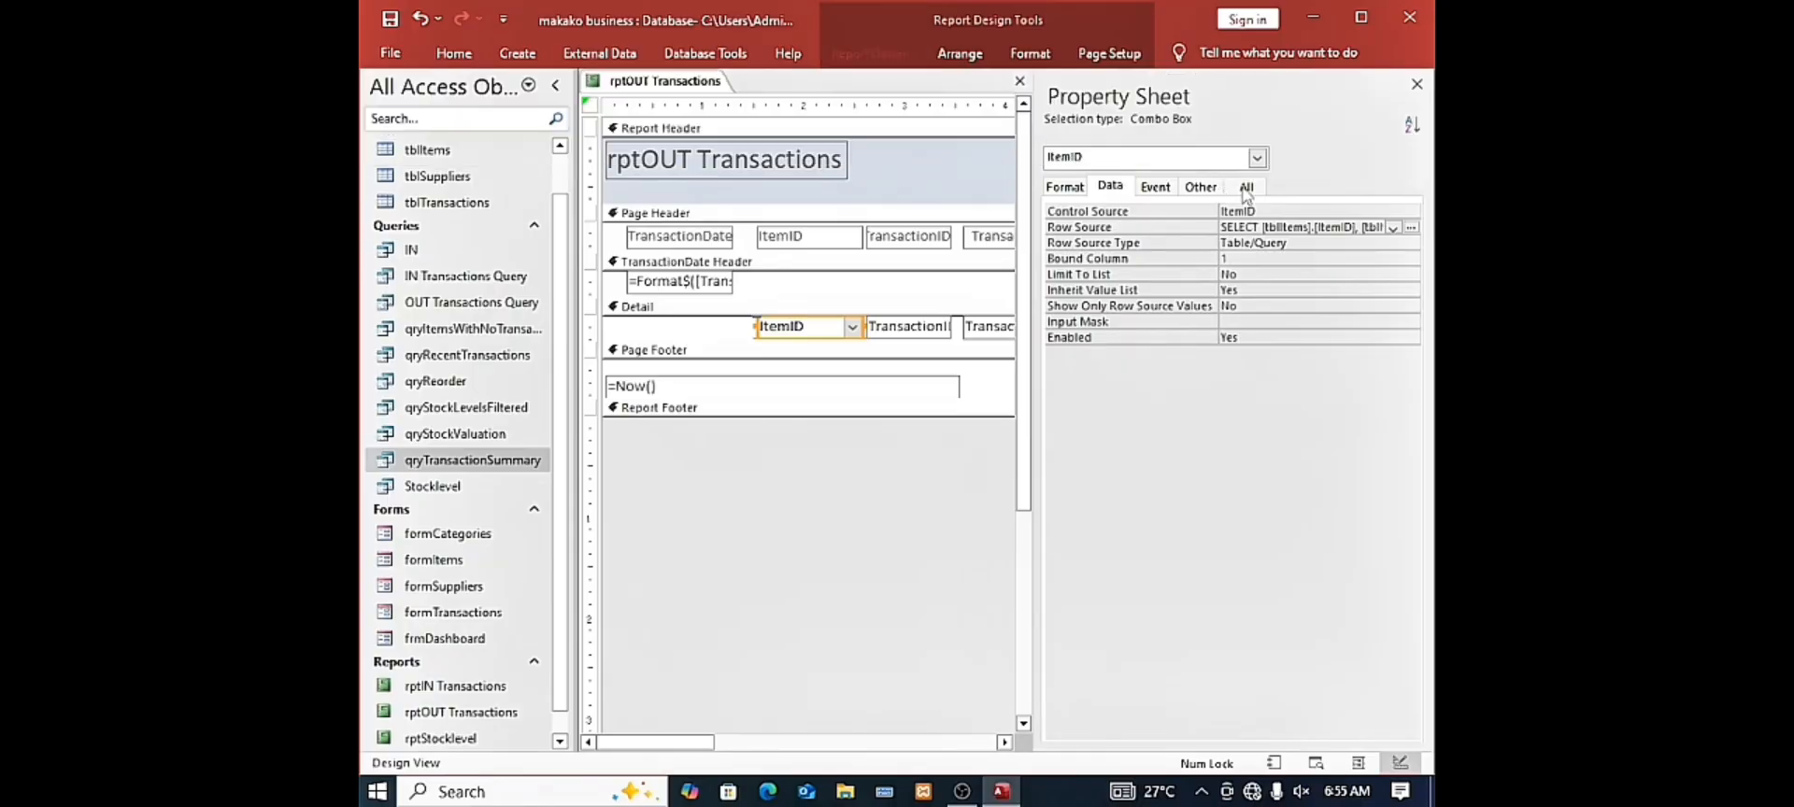
{"action": "left_click", "coordinate": [1230, 191]}
{"action": "left_click", "coordinate": [1203, 187]}
{"action": "left_click", "coordinate": [1155, 187]}
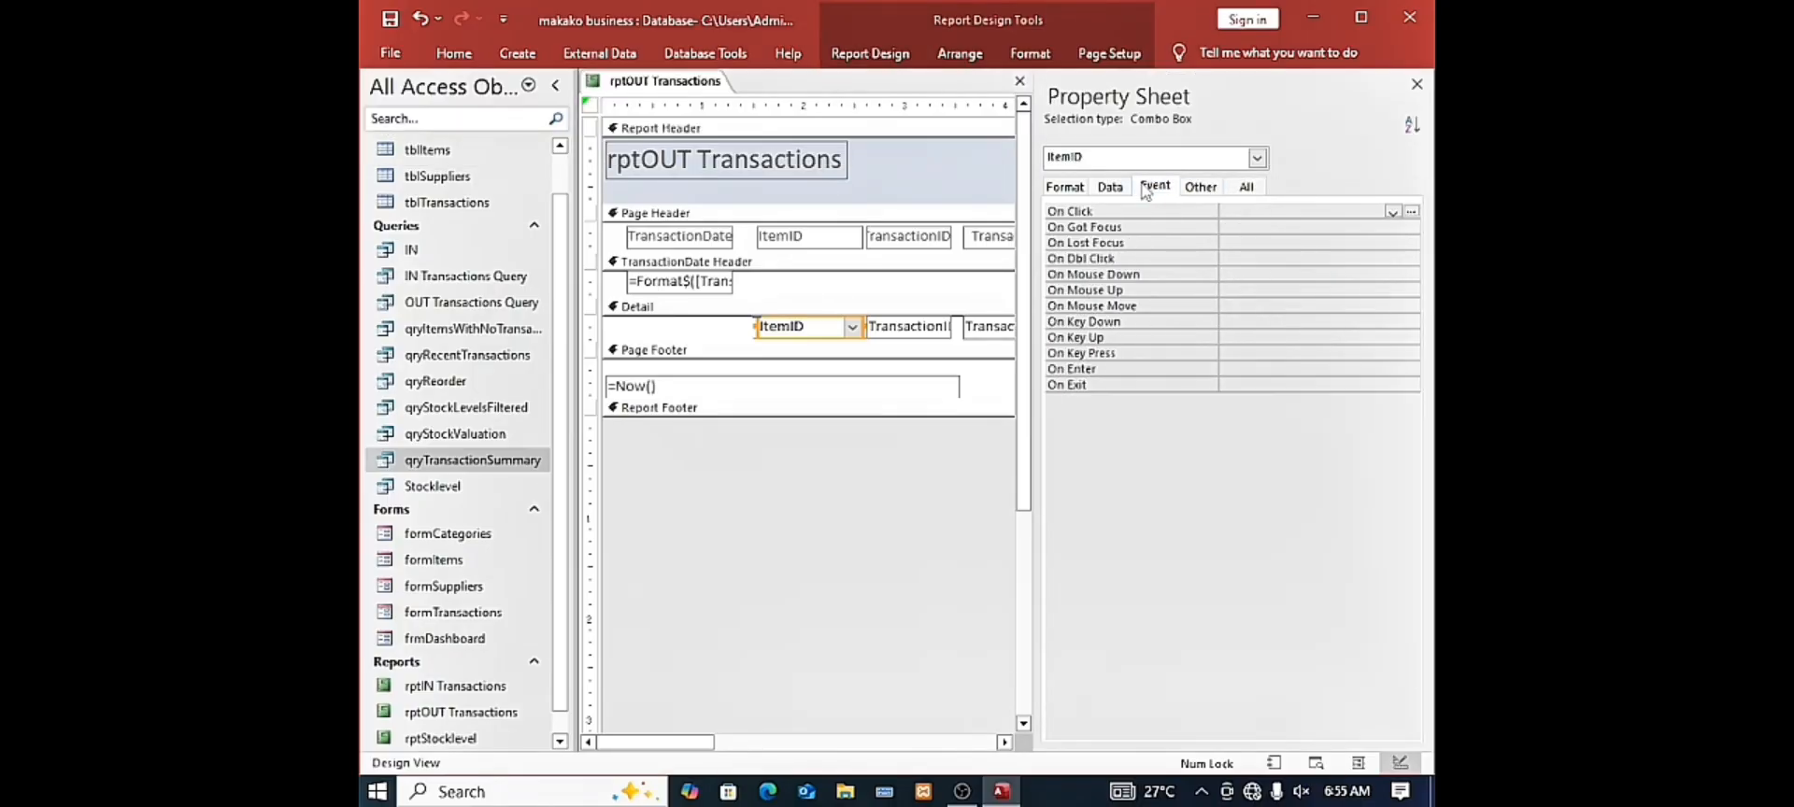
{"action": "left_click", "coordinate": [1112, 187]}
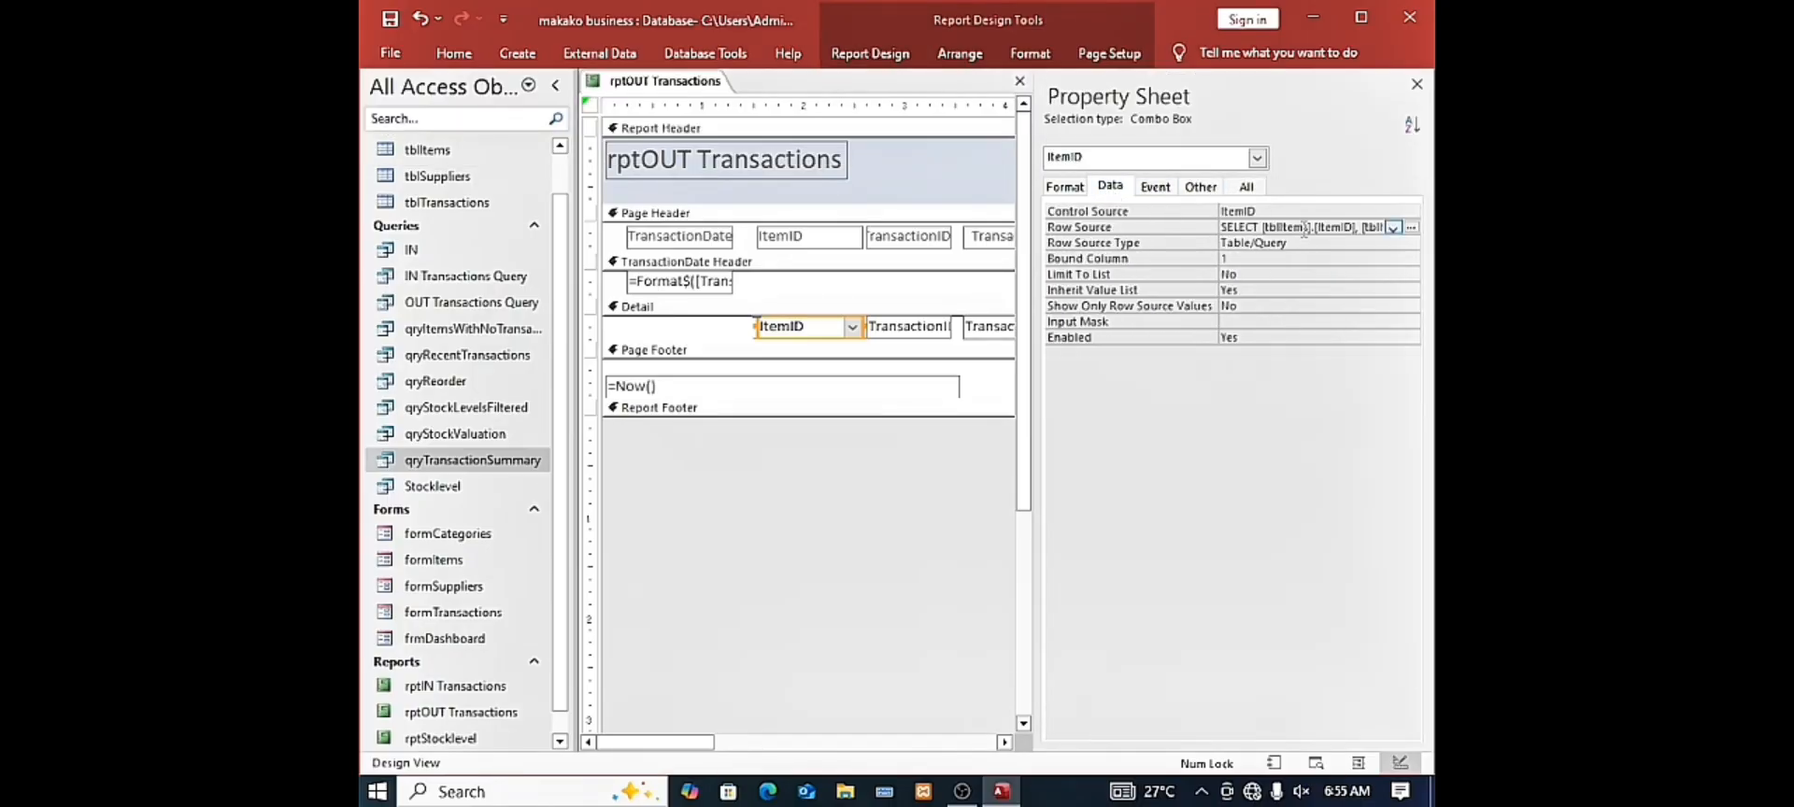
Add ORDER BY ItemName to the end of the SELECT statement in the ItemID combo box's row source
{"action": "left_click", "coordinate": [1304, 228]}
{"action": "right_click", "coordinate": [1303, 228]}
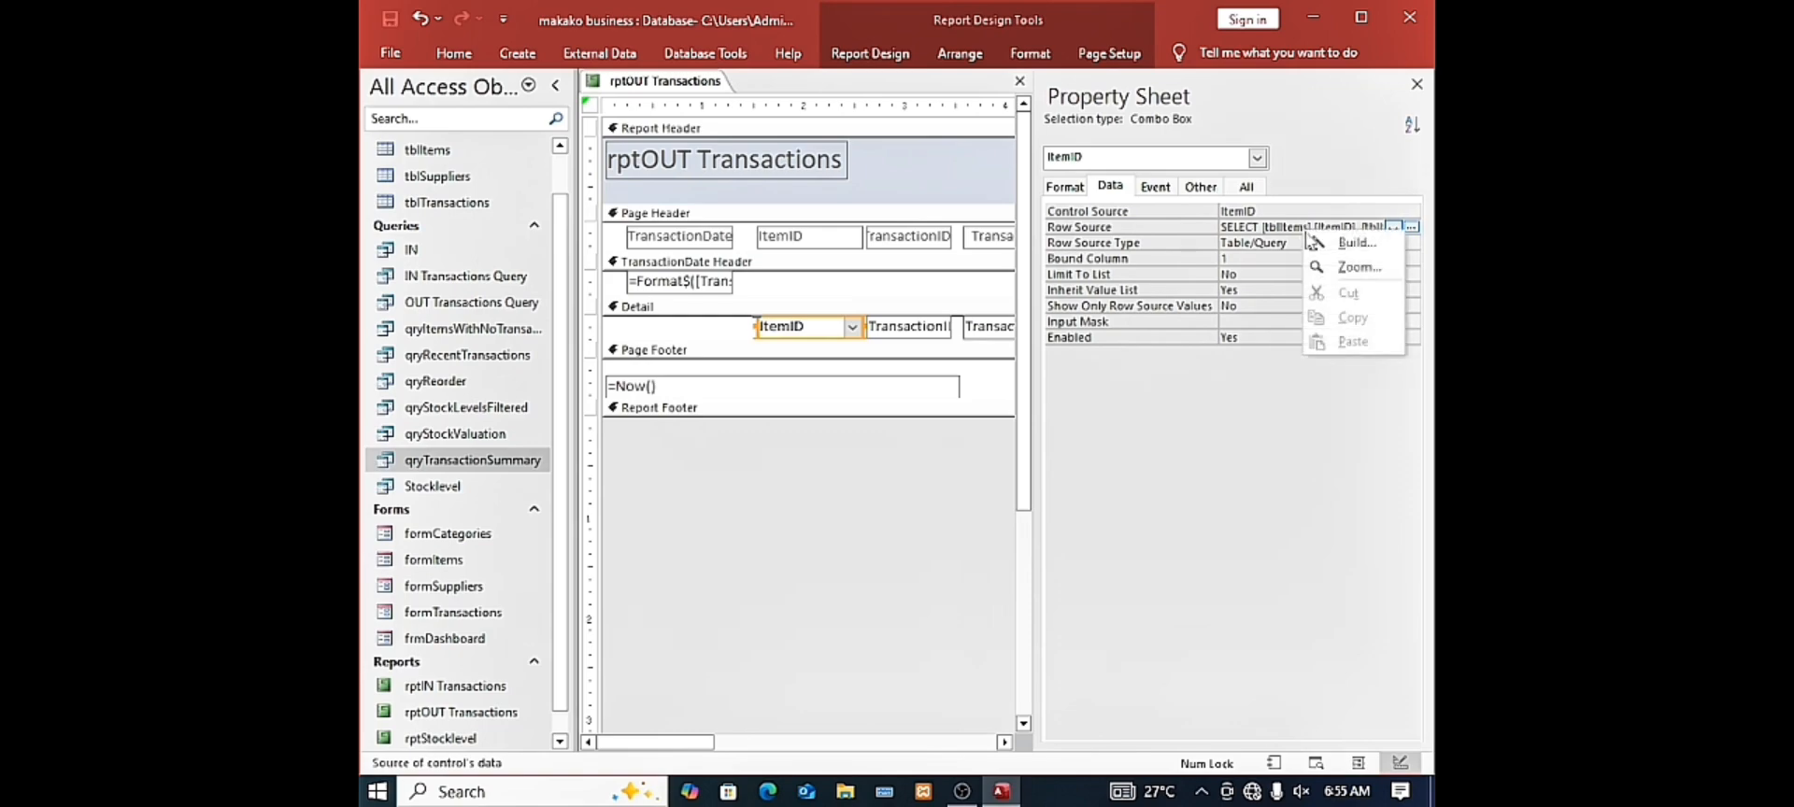
{"action": "left_click", "coordinate": [1345, 268]}
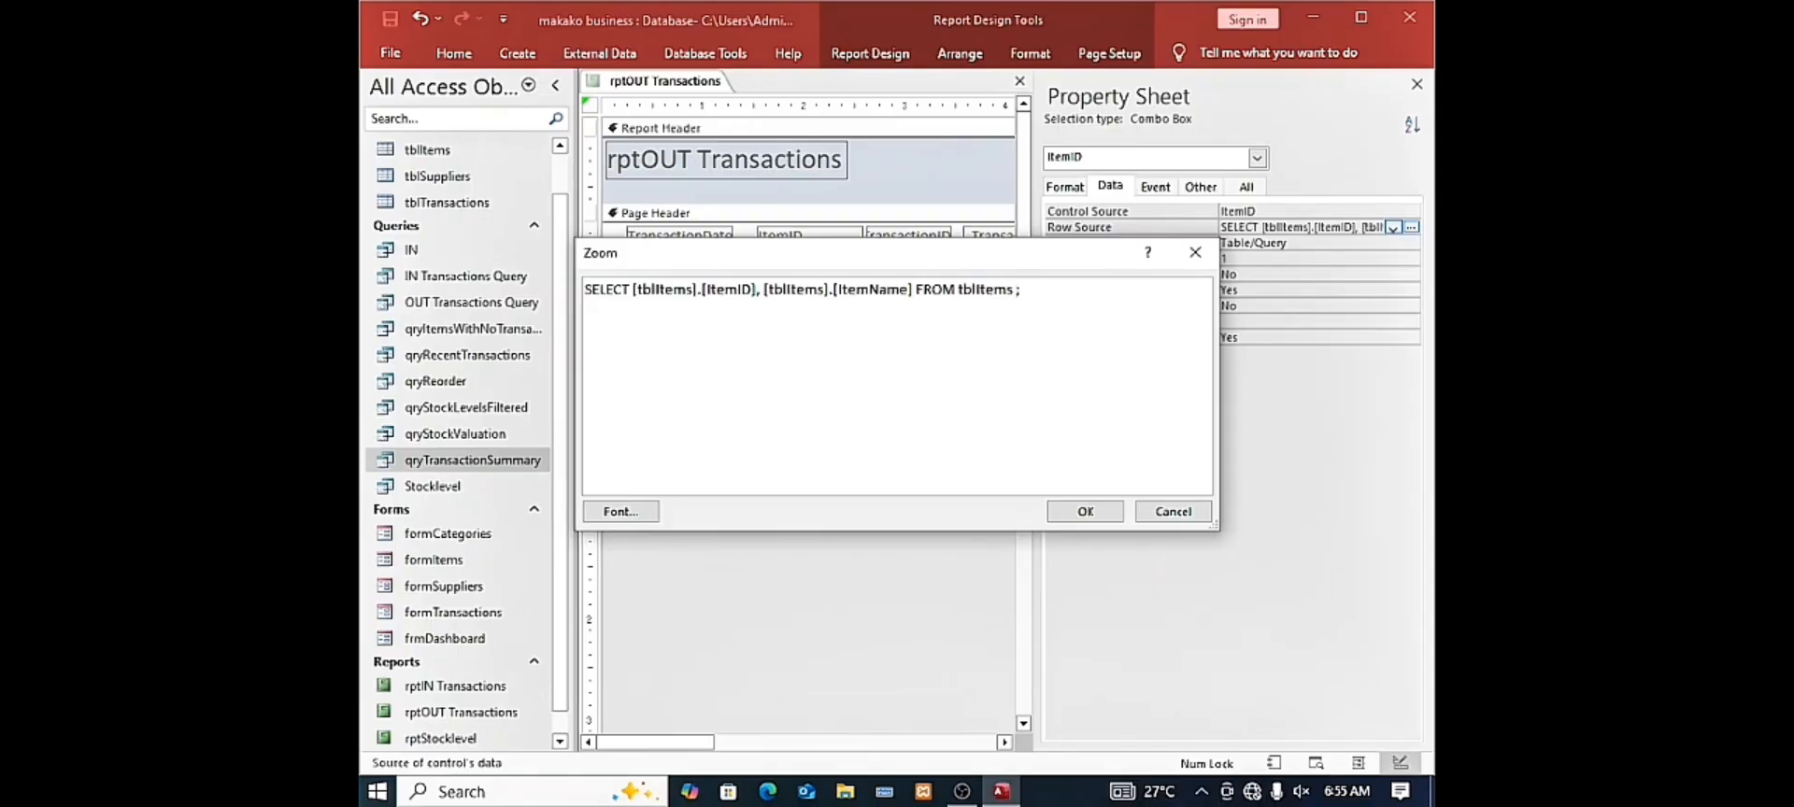
{"action": "type", "text": "order"}
{"action": "key", "text": "BackSpace"}
{"action": "key", "text": "BackSpace"}
{"action": "key", "text": "BackSpace"}
{"action": "key", "text": "BackSpace"}
{"action": "key", "text": "BackSpace"}
{"action": "key", "text": "Caps_Lock"}
{"action": "type", "text": "ORDER BY"}
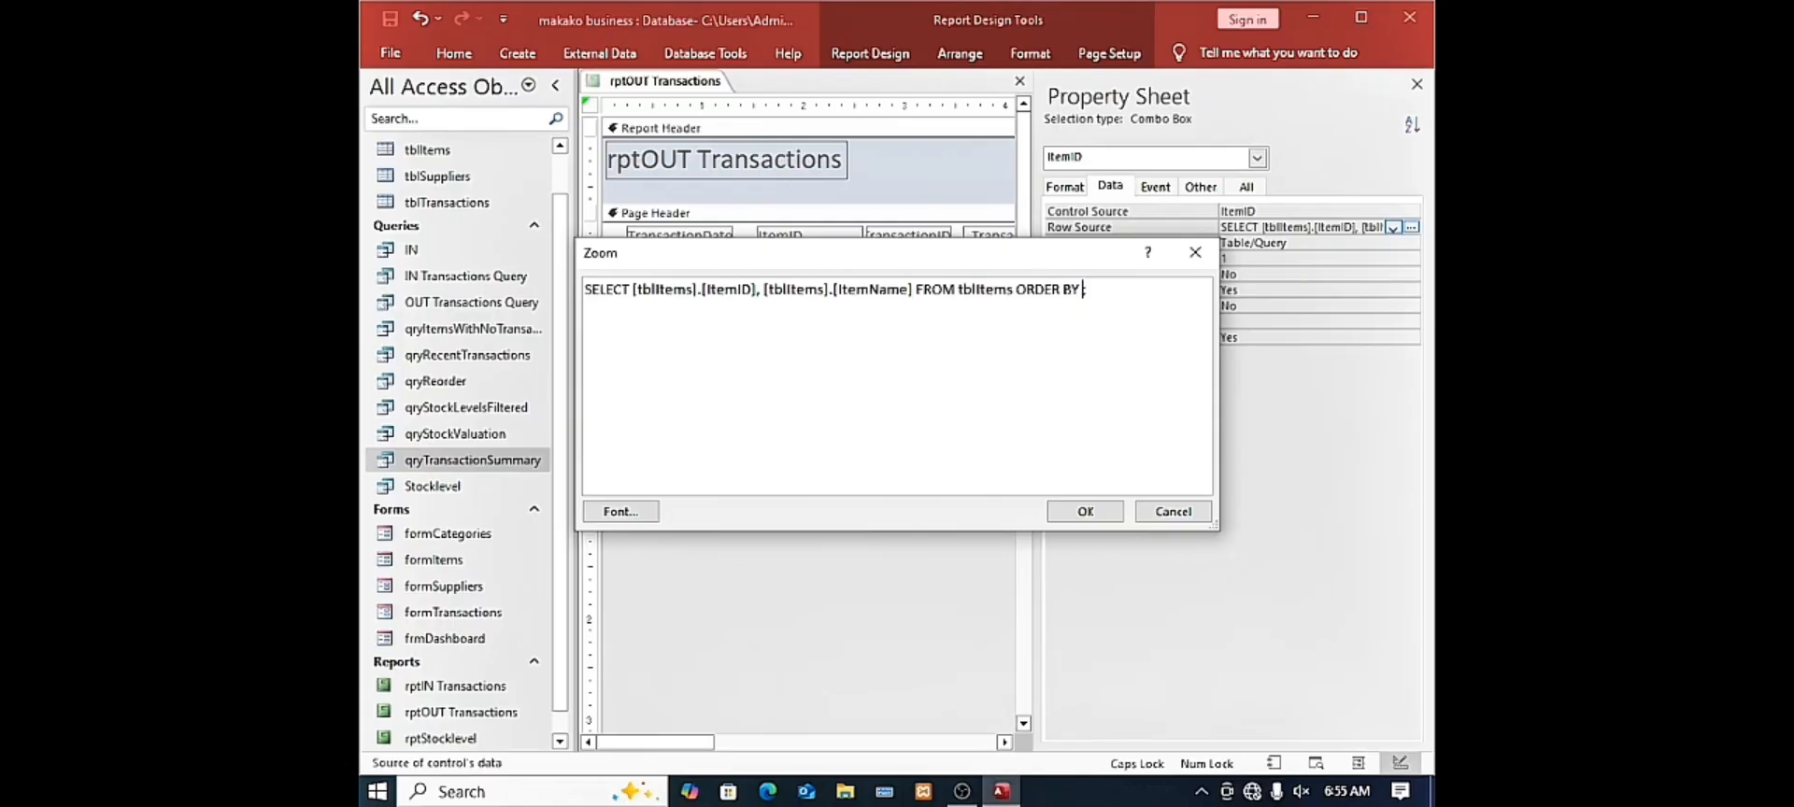
{"action": "type", "text": "i"}
{"action": "key", "text": "Caps_Lock"}
{"action": "type", "text": "ItemName"}
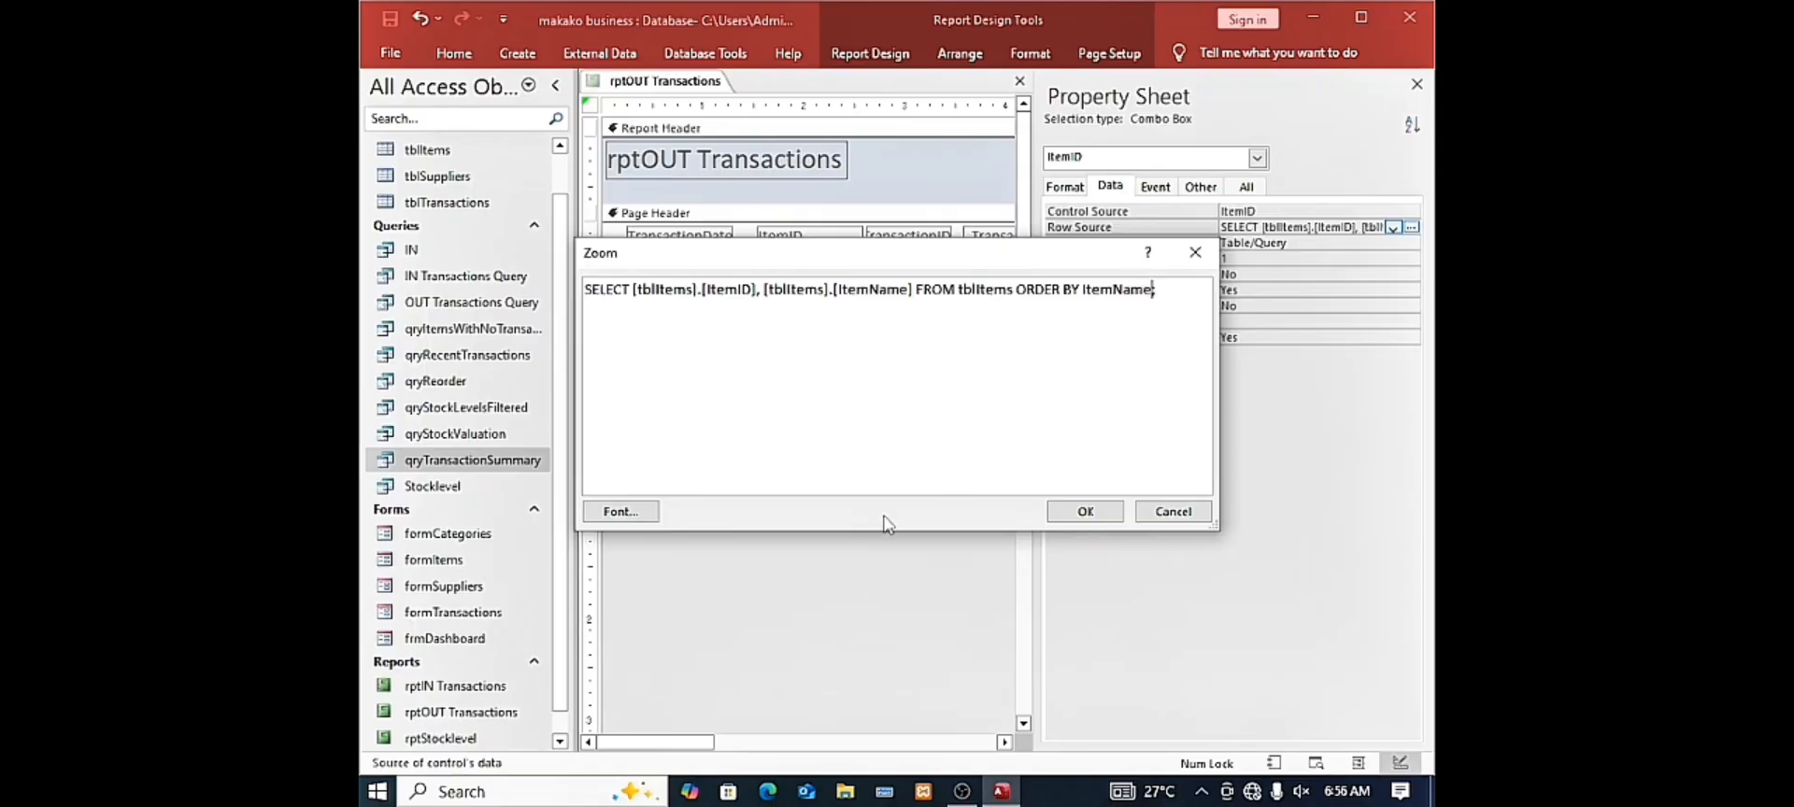
{"action": "left_click", "coordinate": [1083, 512]}
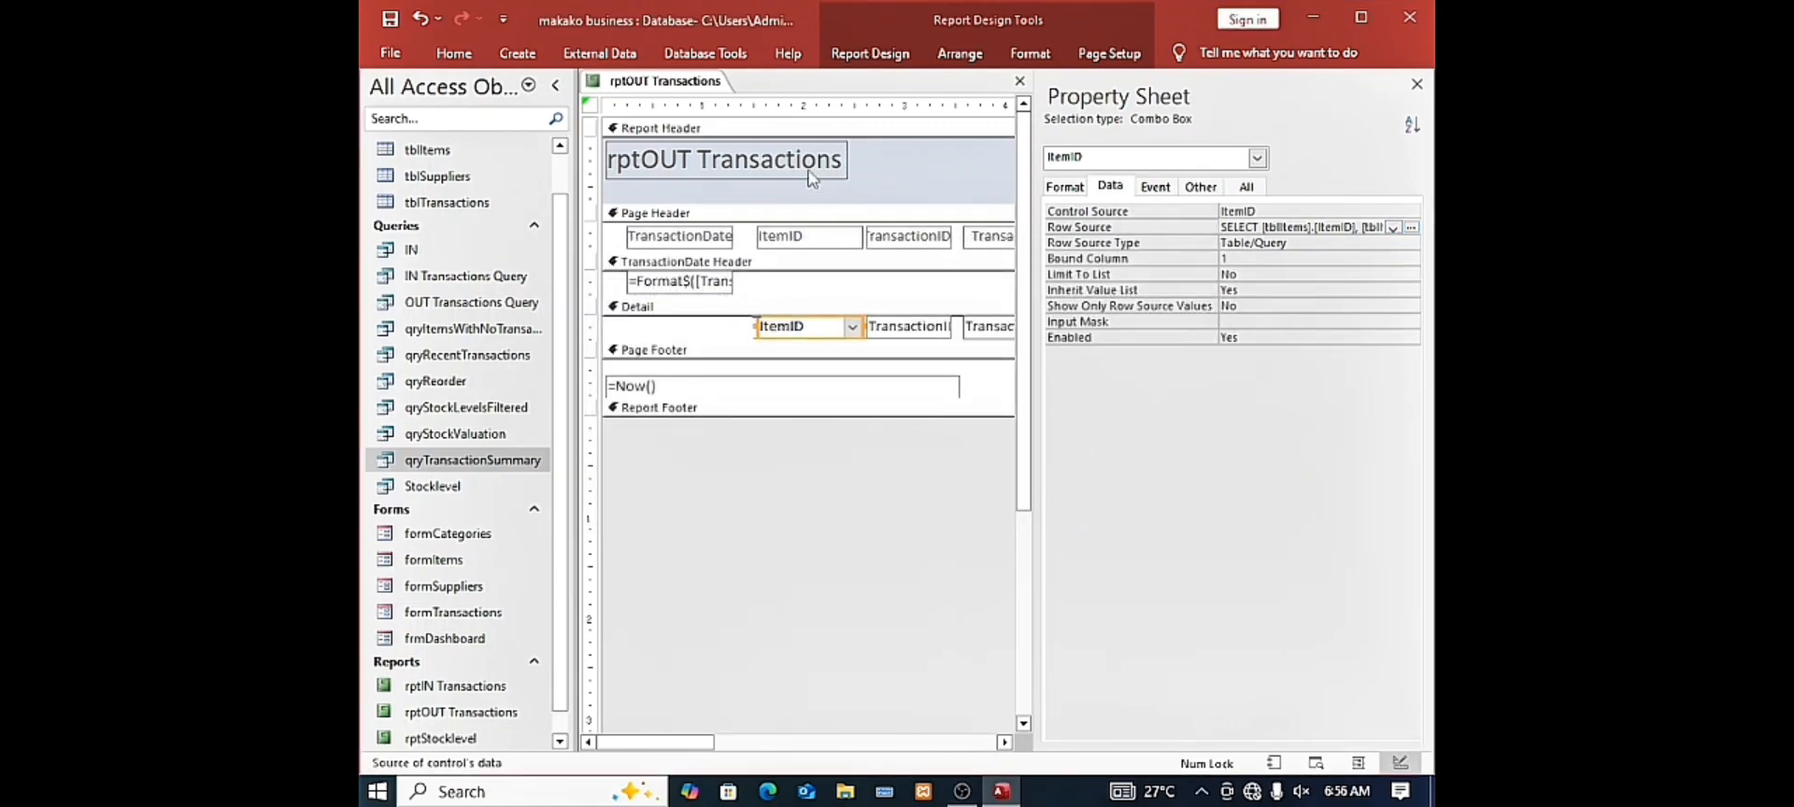
Check the ItemID column's values of rptOUT Transactions in Report View
{"action": "right_click", "coordinate": [676, 89]}
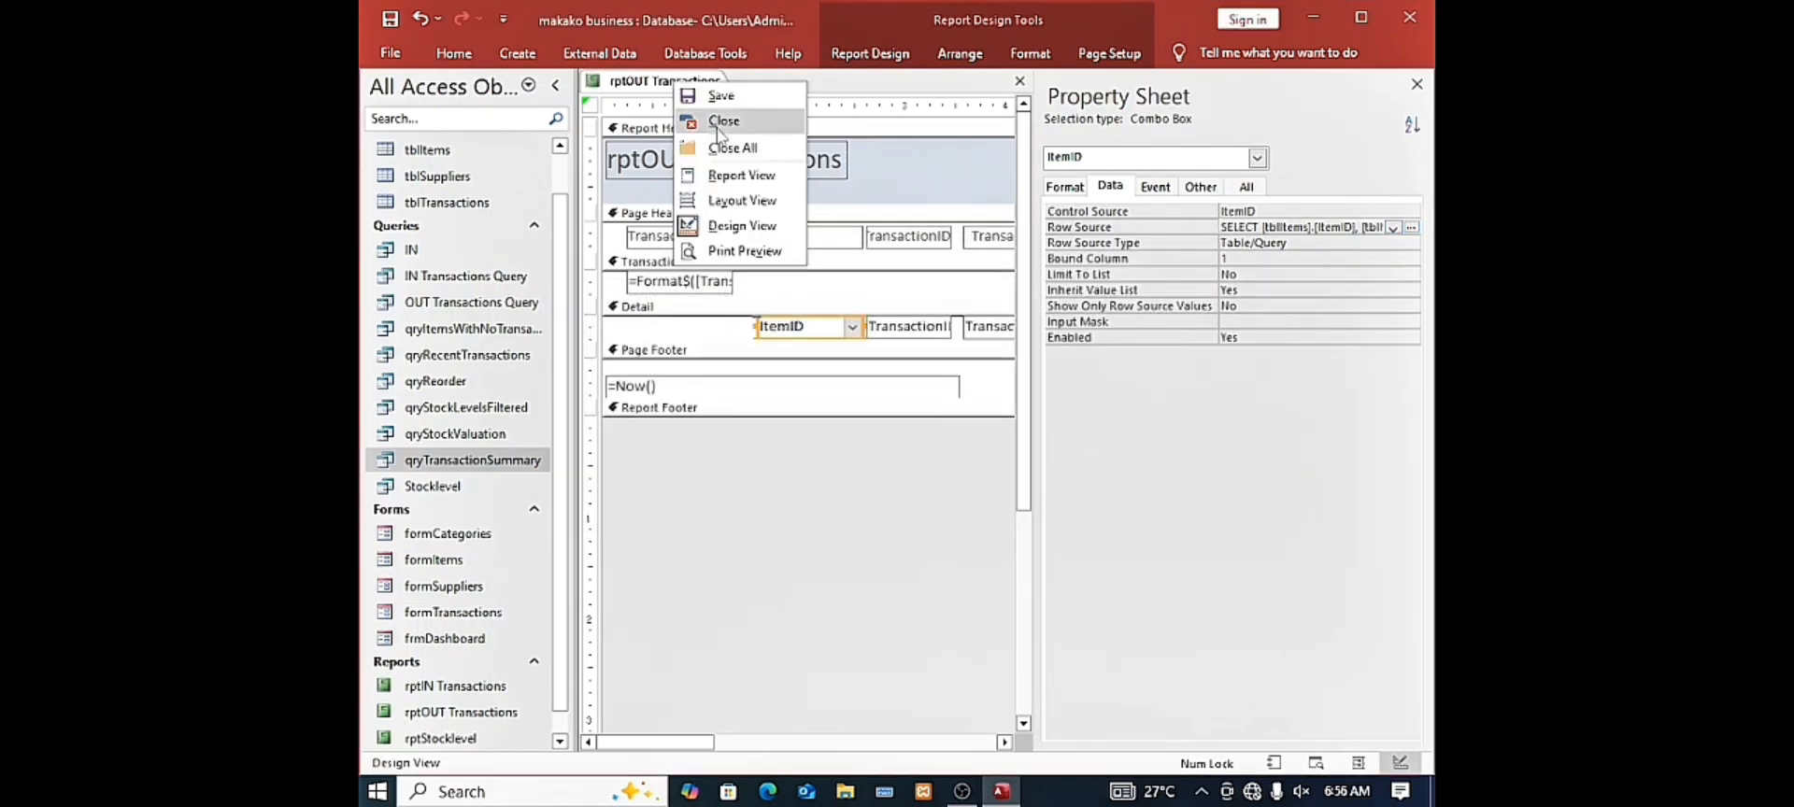
{"action": "left_click", "coordinate": [735, 234]}
{"action": "right_click", "coordinate": [691, 91]}
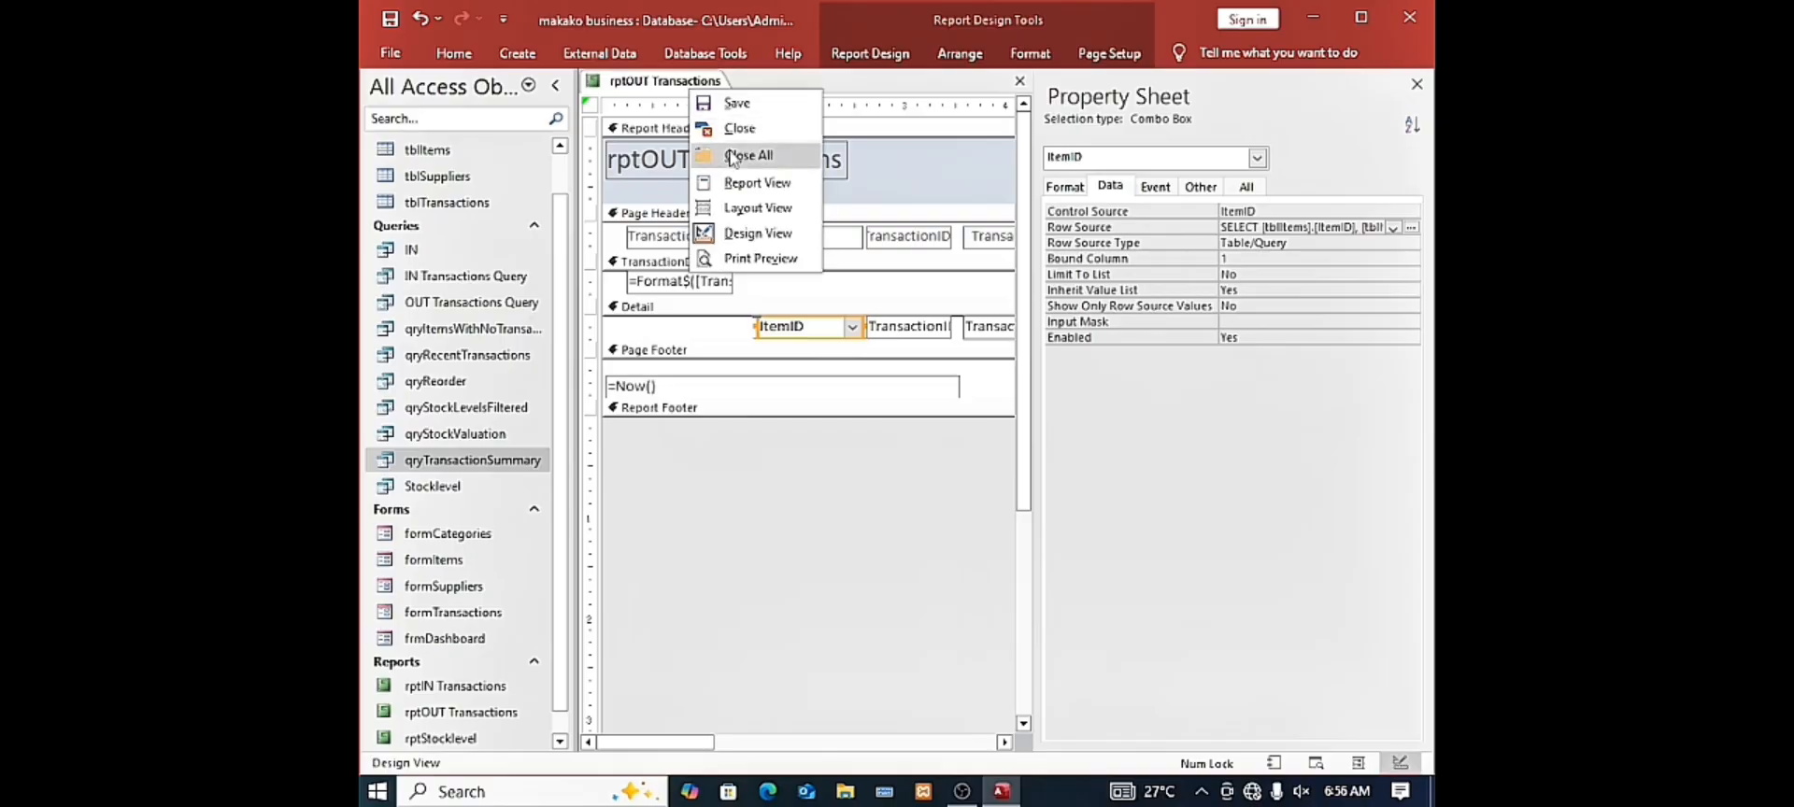
{"action": "left_click", "coordinate": [741, 183]}
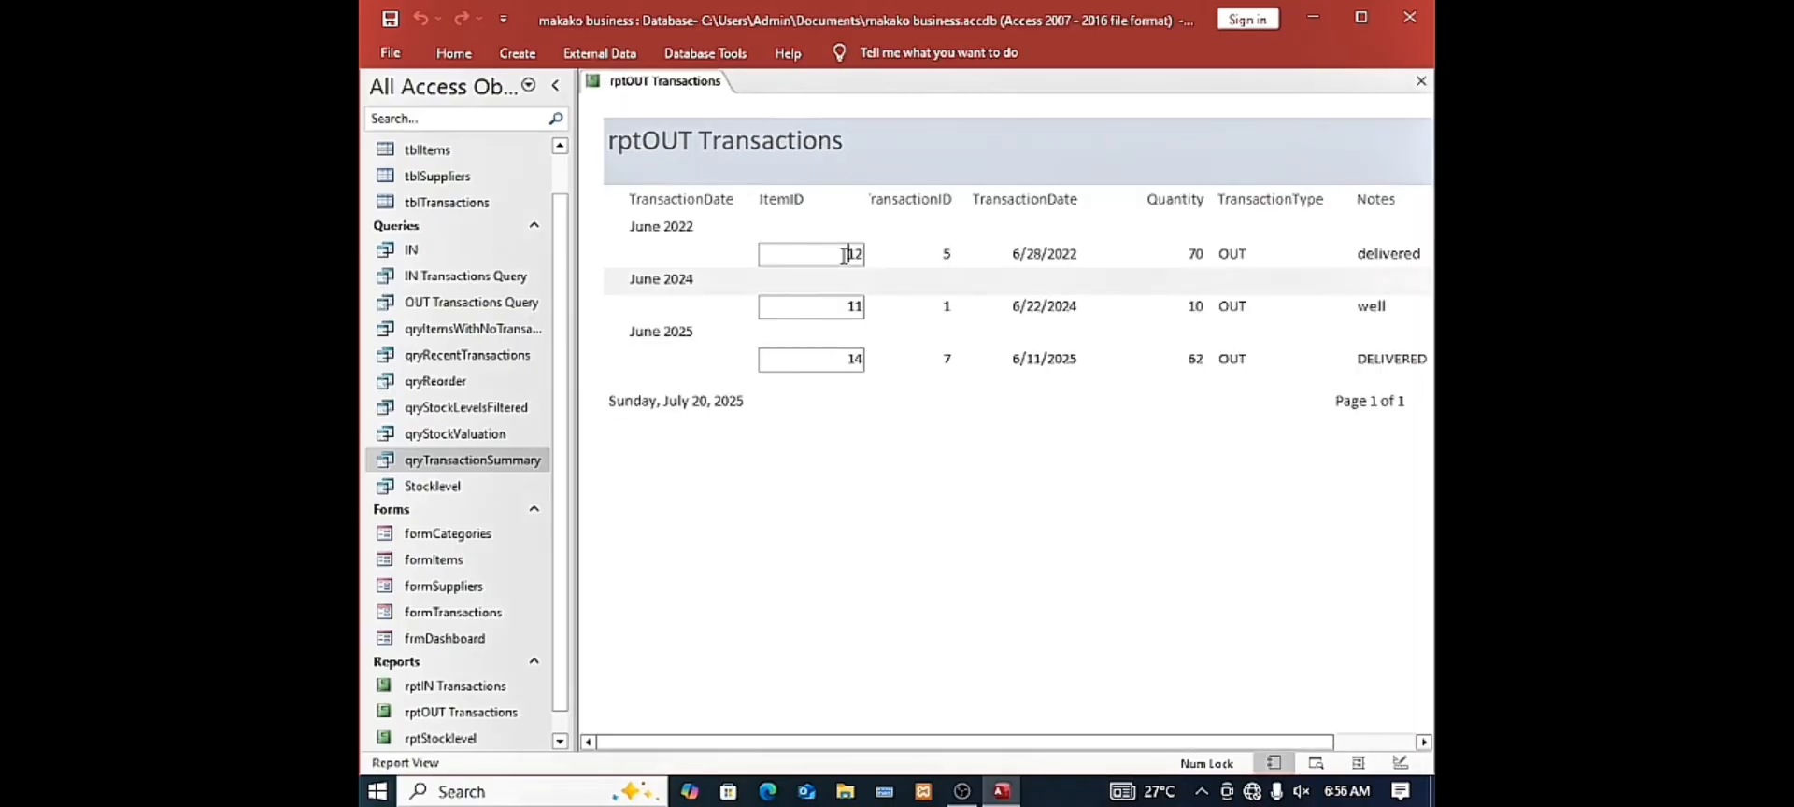
{"action": "left_click", "coordinate": [837, 307]}
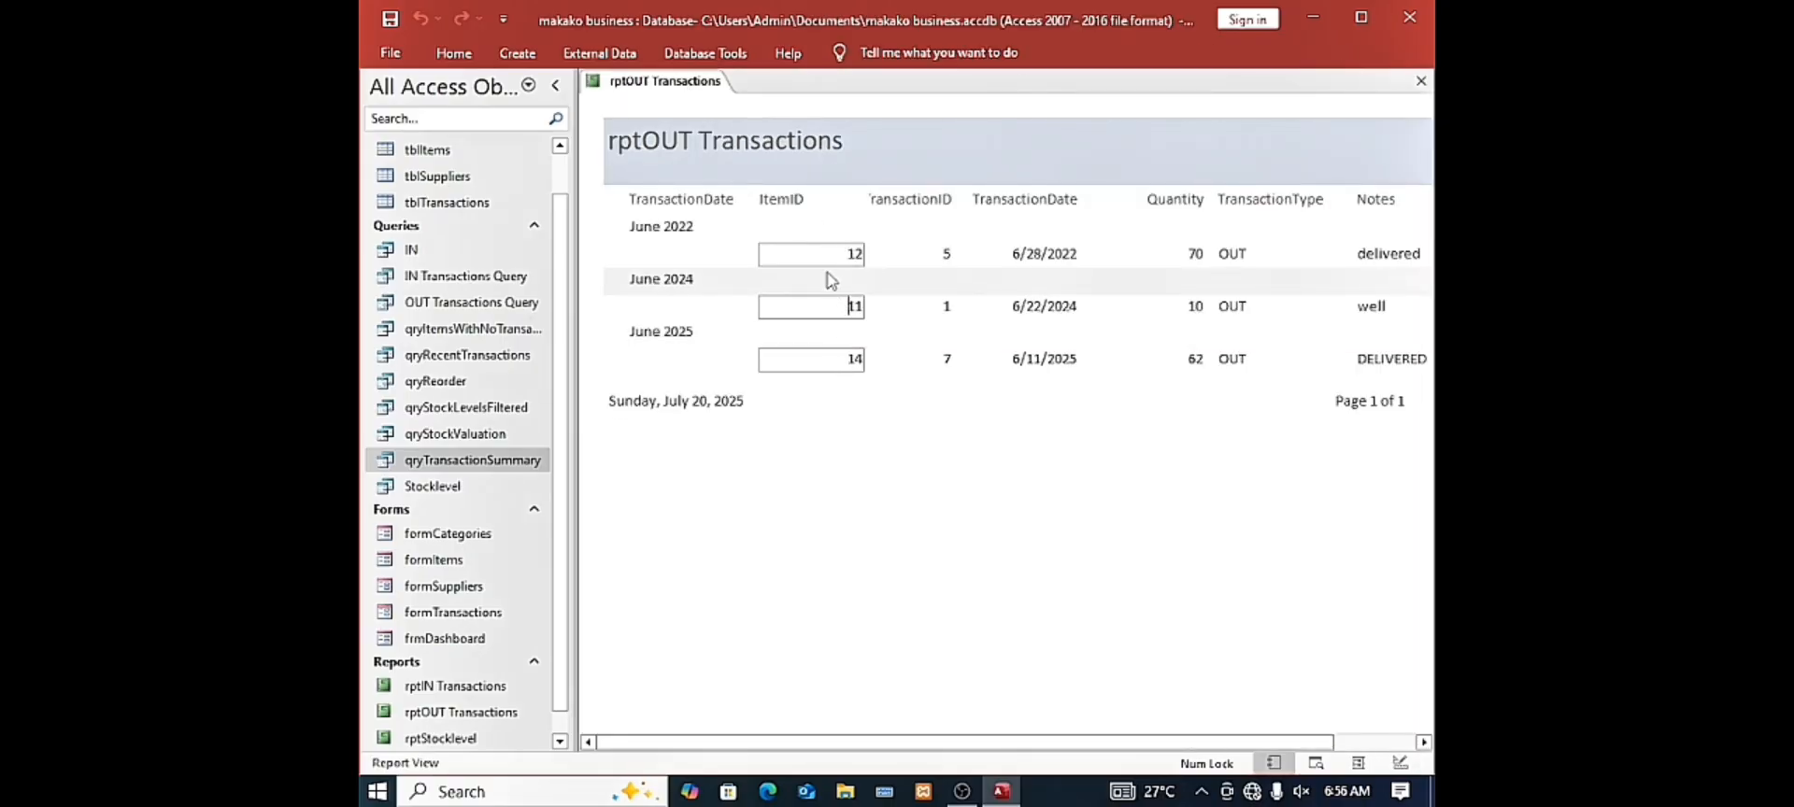
Back in Design View, replace the ItemID combo box's row source with SELECT ItemID, ItemName FROM tblItems;
{"action": "right_click", "coordinate": [658, 84]}
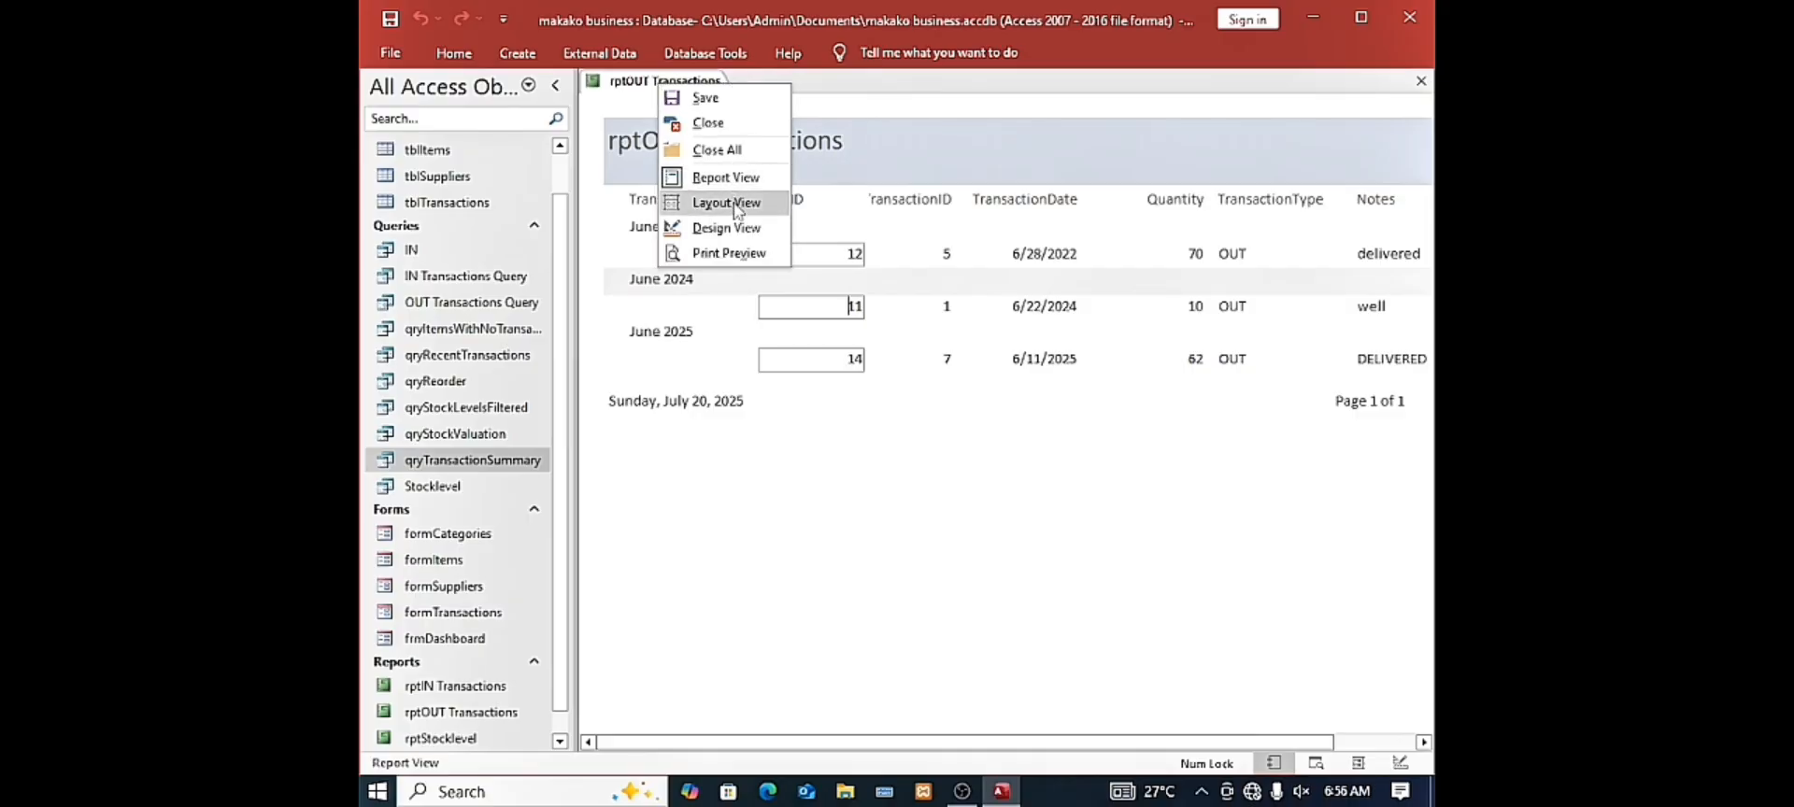
{"action": "left_click", "coordinate": [727, 228]}
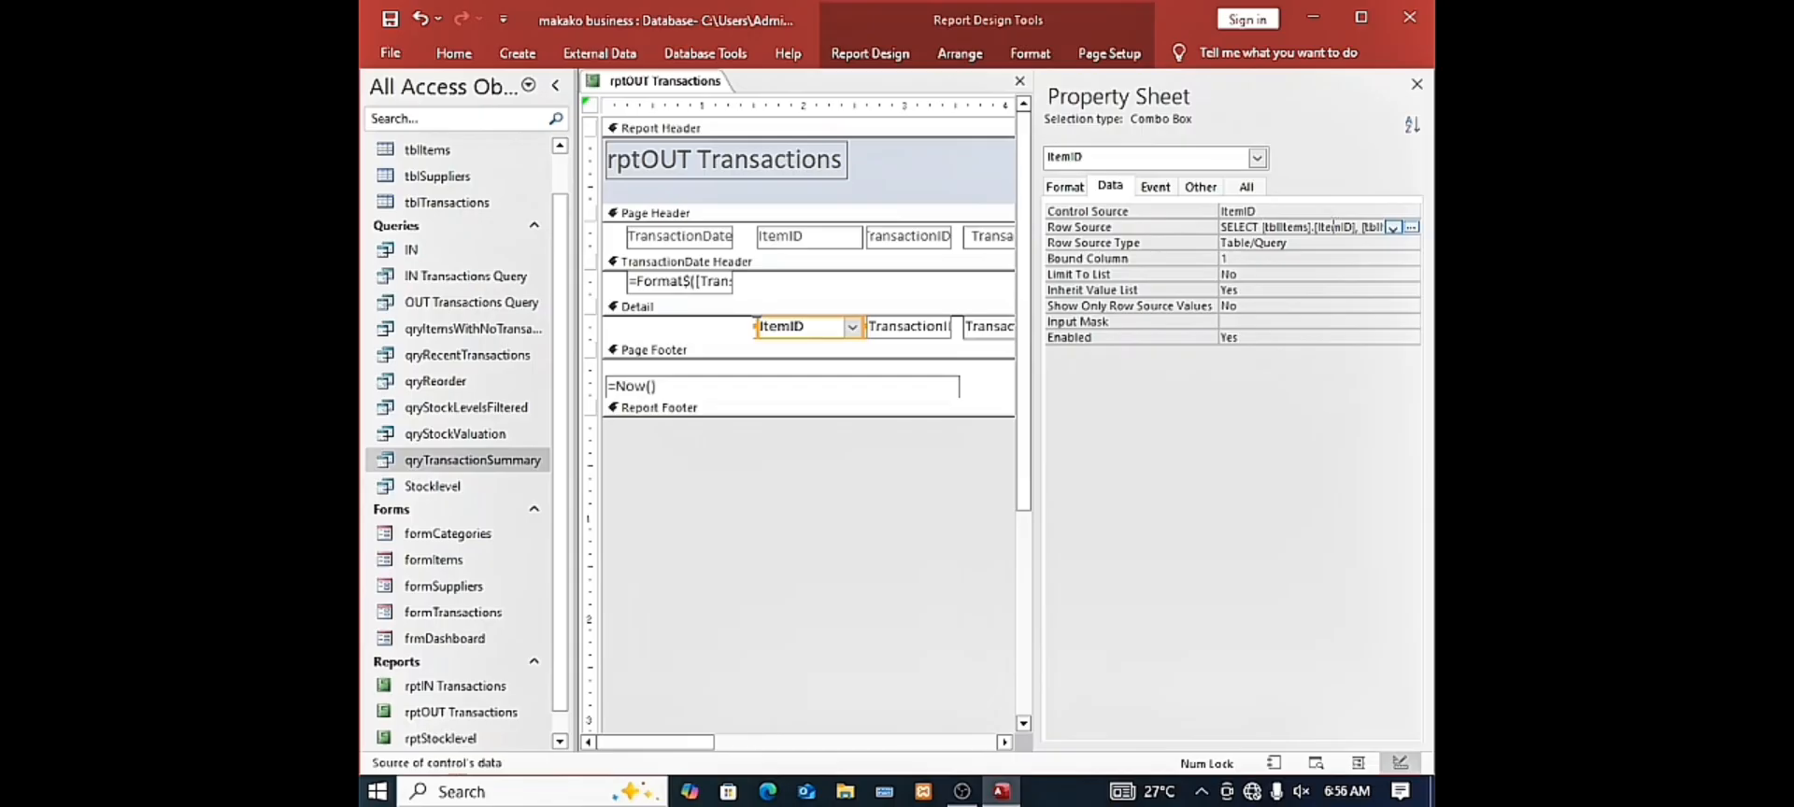
{"action": "right_click", "coordinate": [1355, 227]}
{"action": "left_click", "coordinate": [1345, 265]}
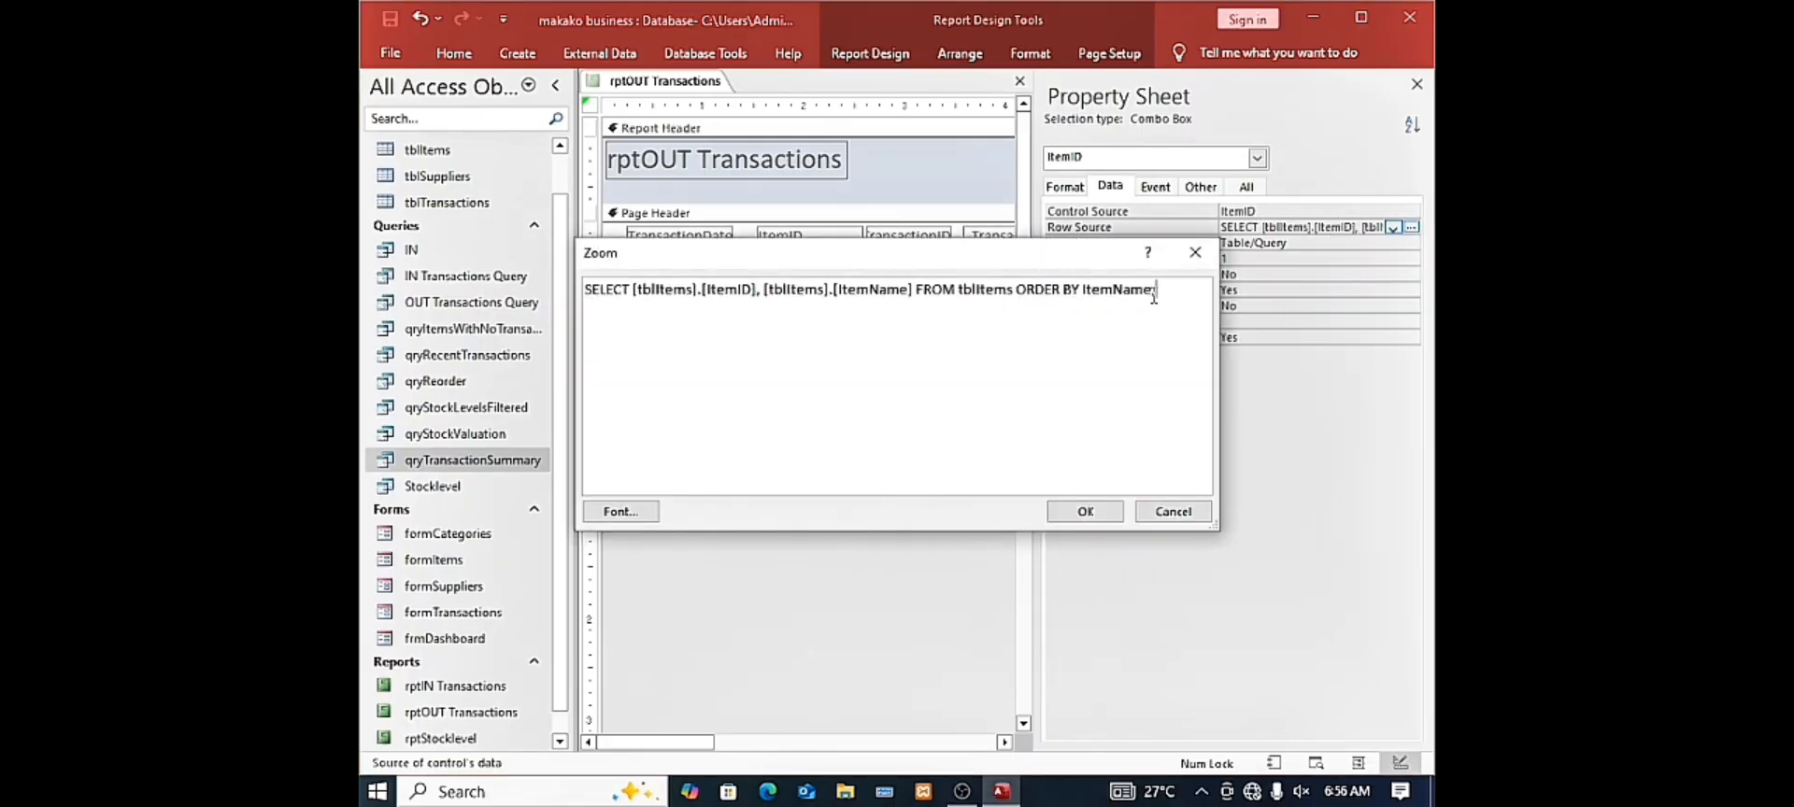
{"action": "left_click_drag", "start_coordinate": [1156, 289], "coordinate": [633, 289]}
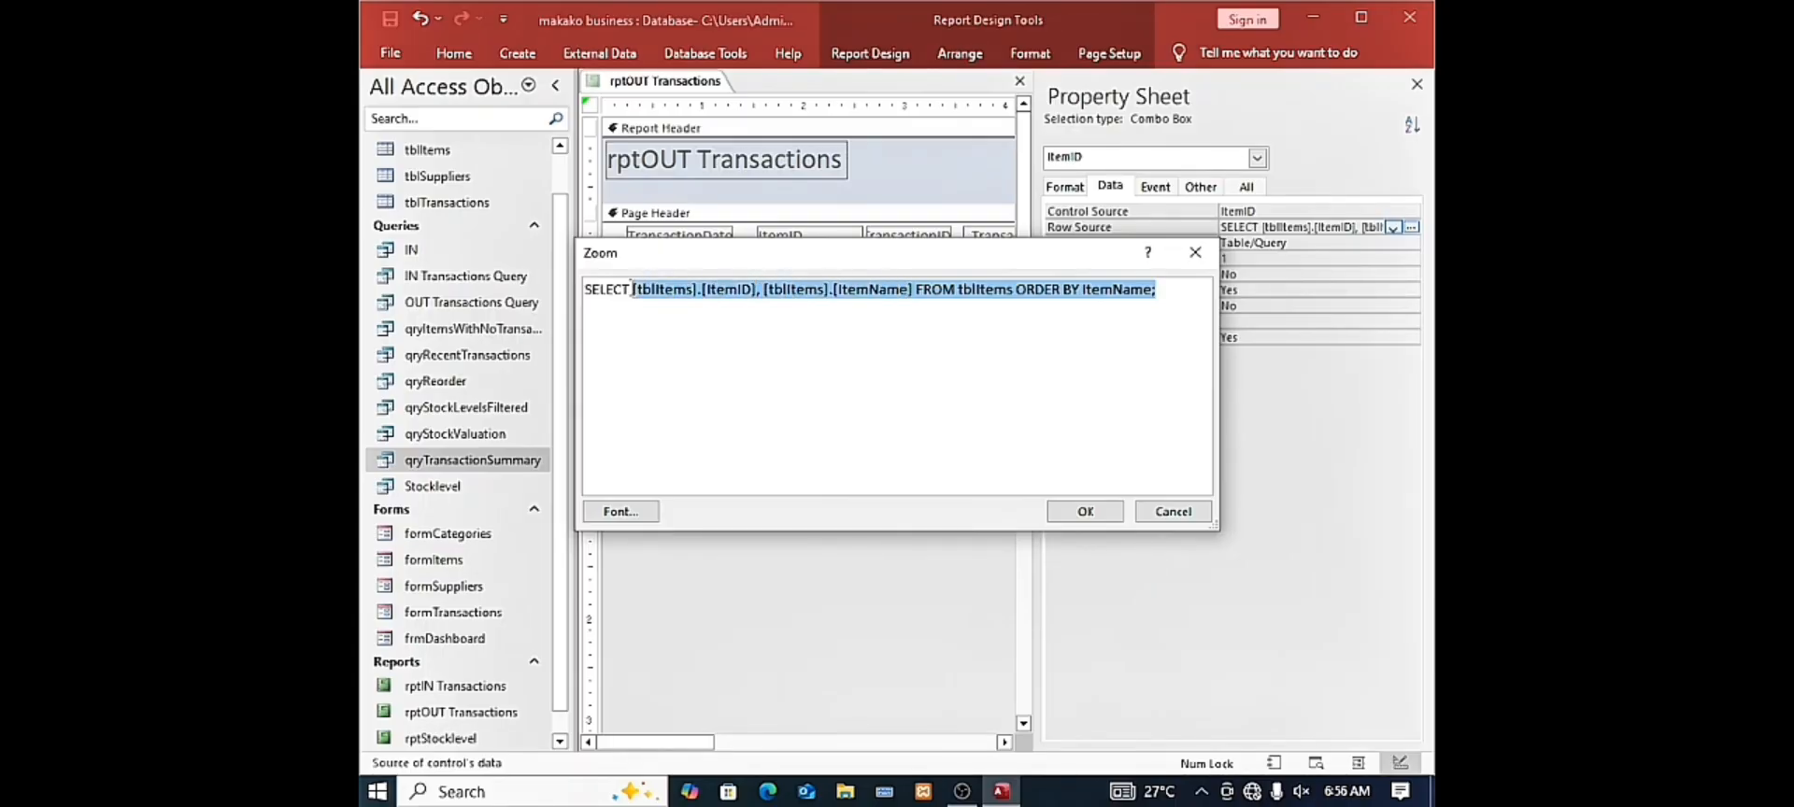
{"action": "key", "text": "BackSpace"}
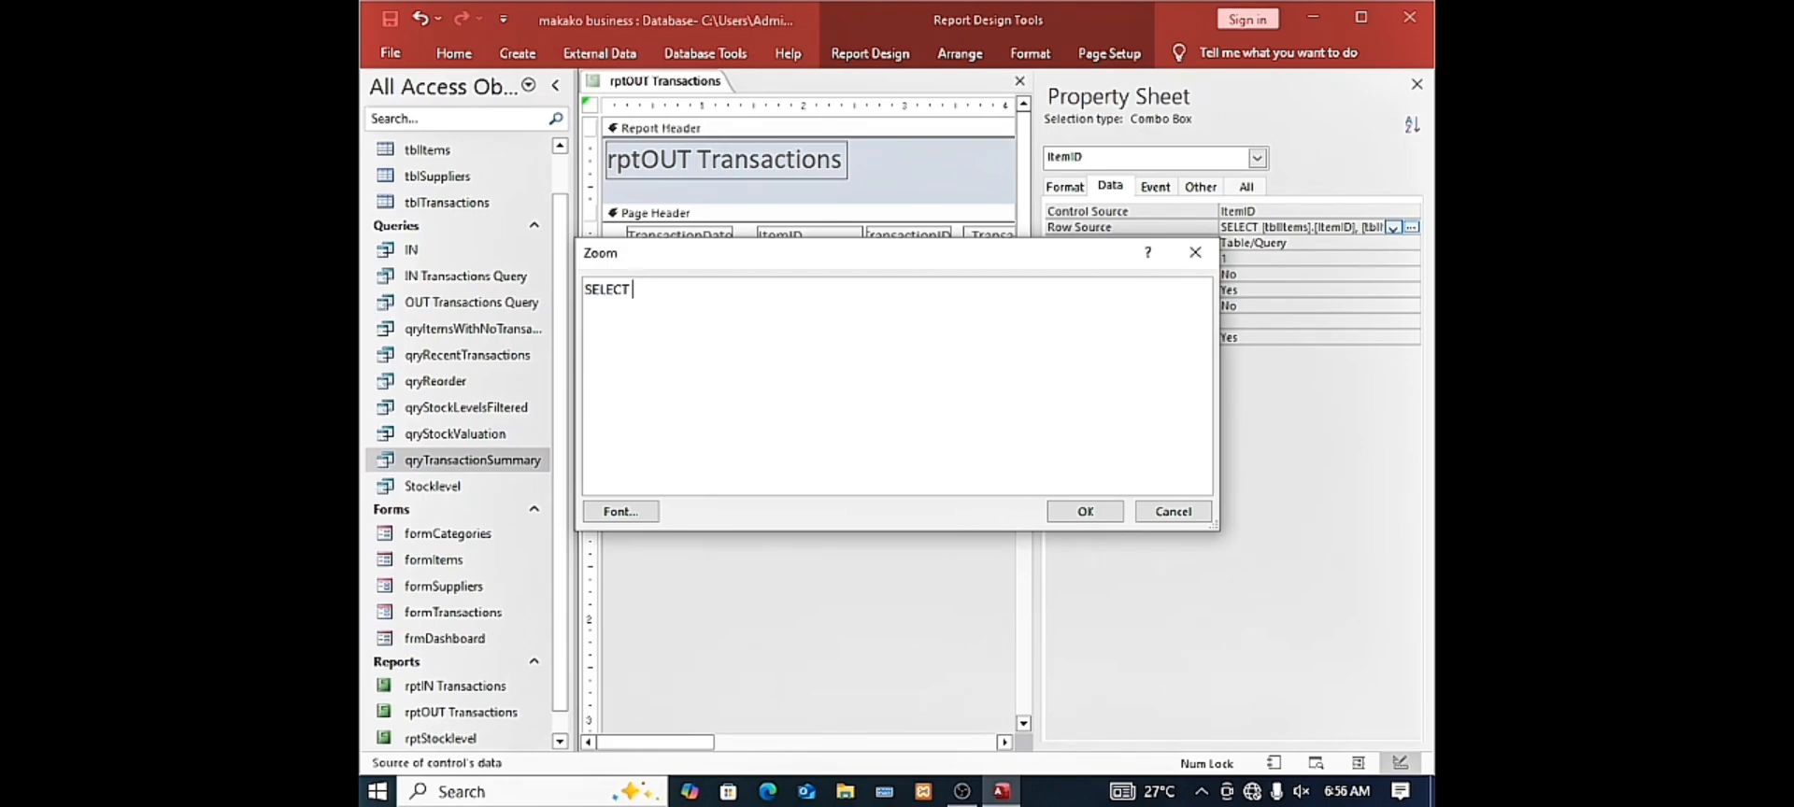
{"action": "type", "text": "ItemID, ItemName"}
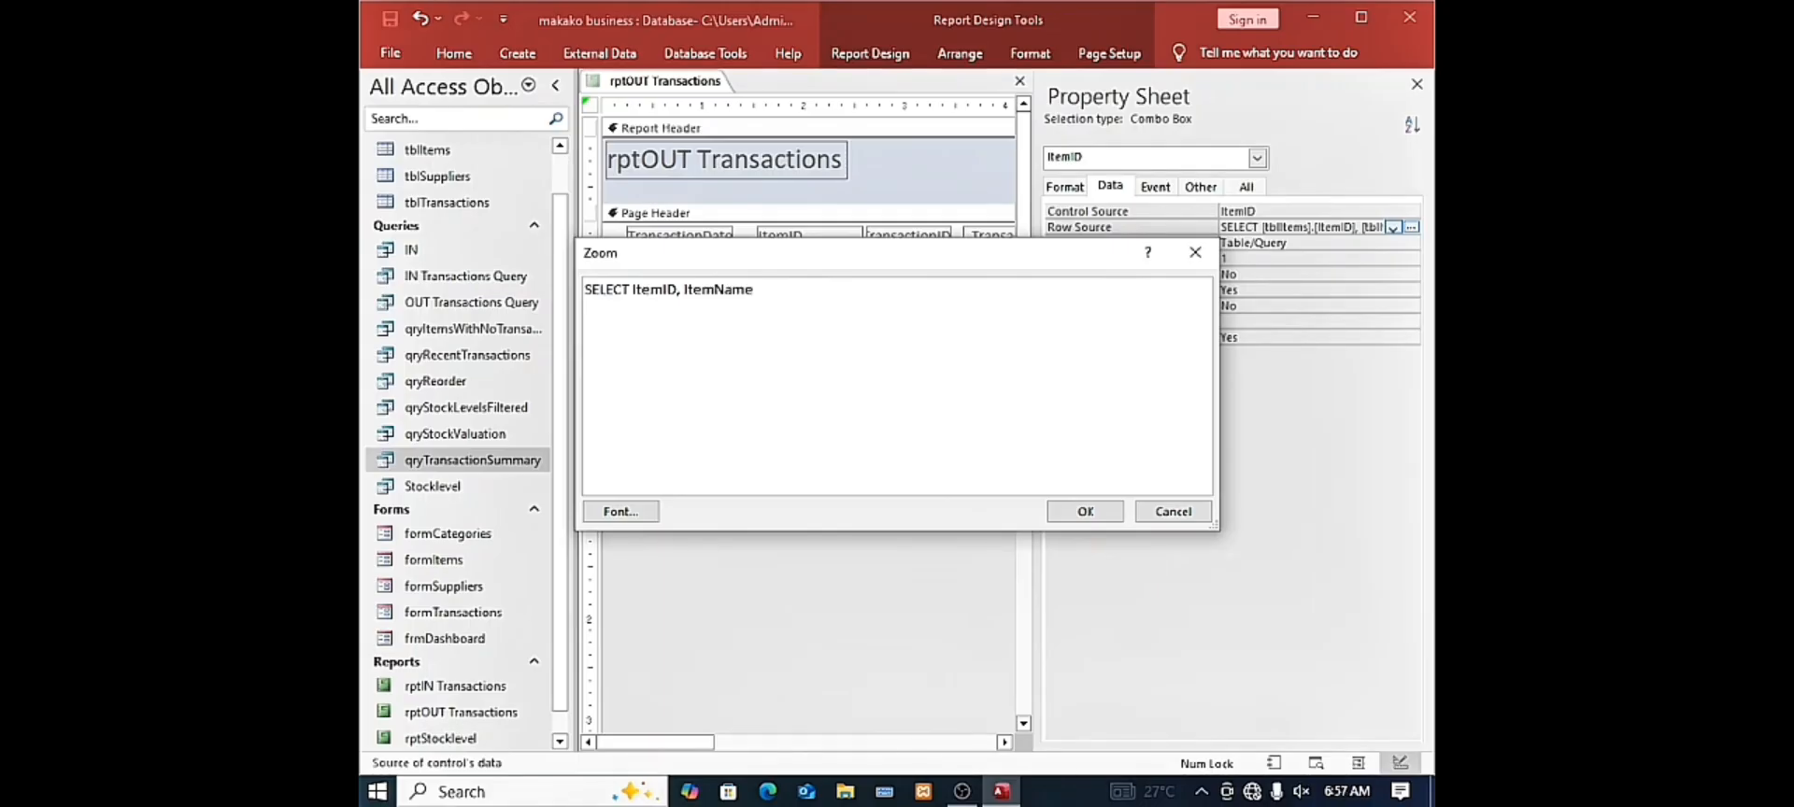
{"action": "type", "text": " Fr"}
{"action": "type", "text": "om"}
{"action": "type", "text": "ROM"}
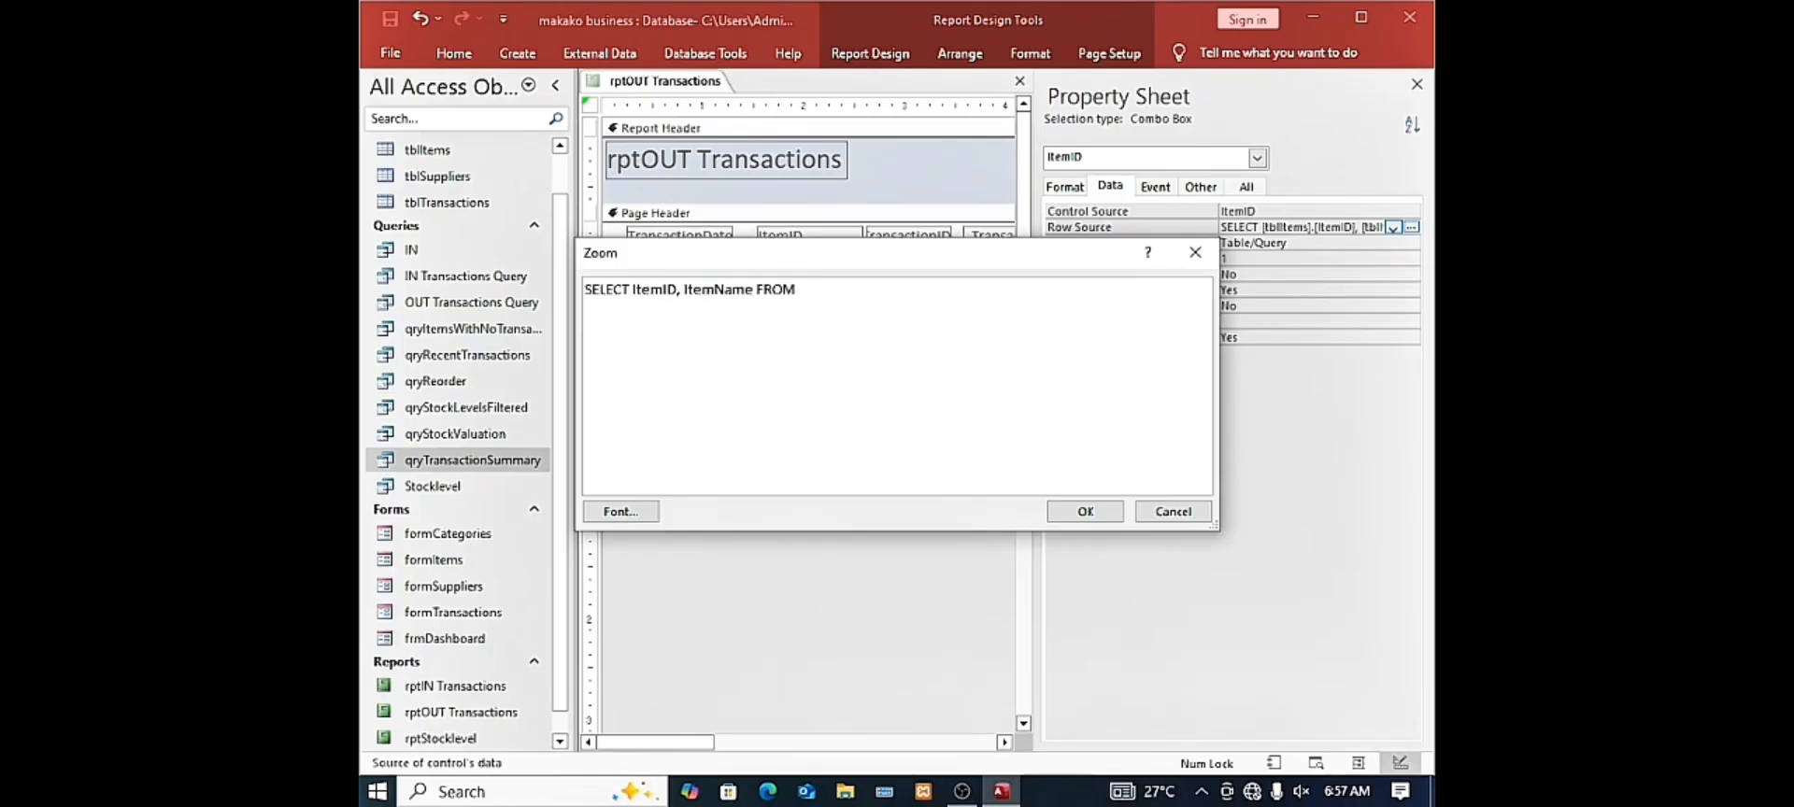
{"action": "type", "text": " tbl"}
{"action": "type", "text": "ms;"}
{"action": "left_click", "coordinate": [1084, 512]}
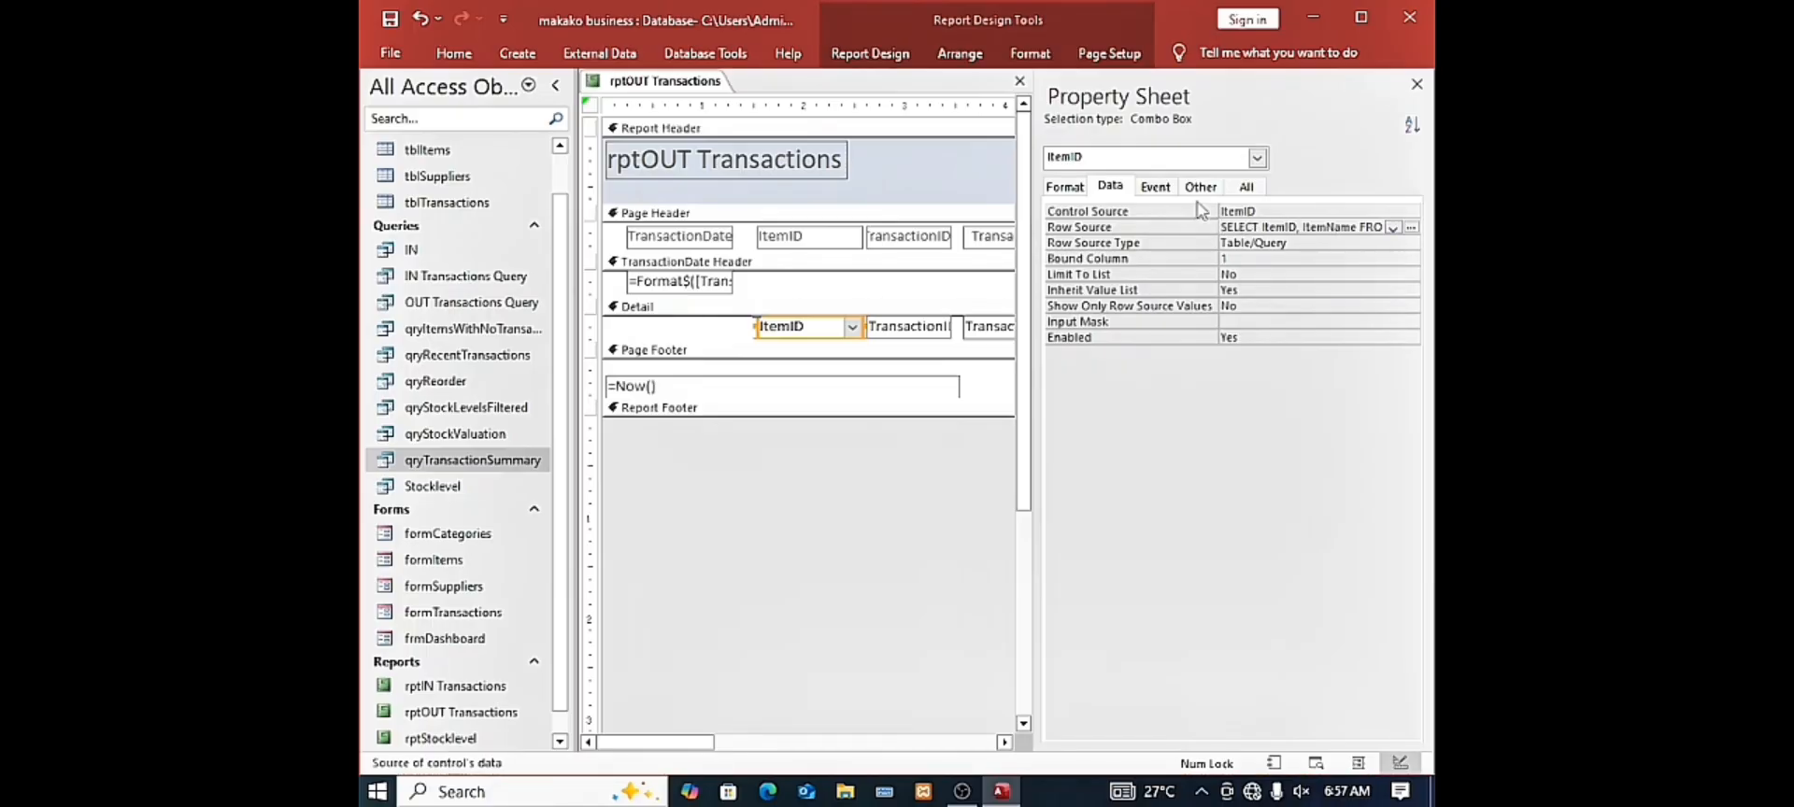
Set the ItemID combo box's column widths to 0";1" so that the first column is hidden
{"action": "left_click", "coordinate": [1245, 187]}
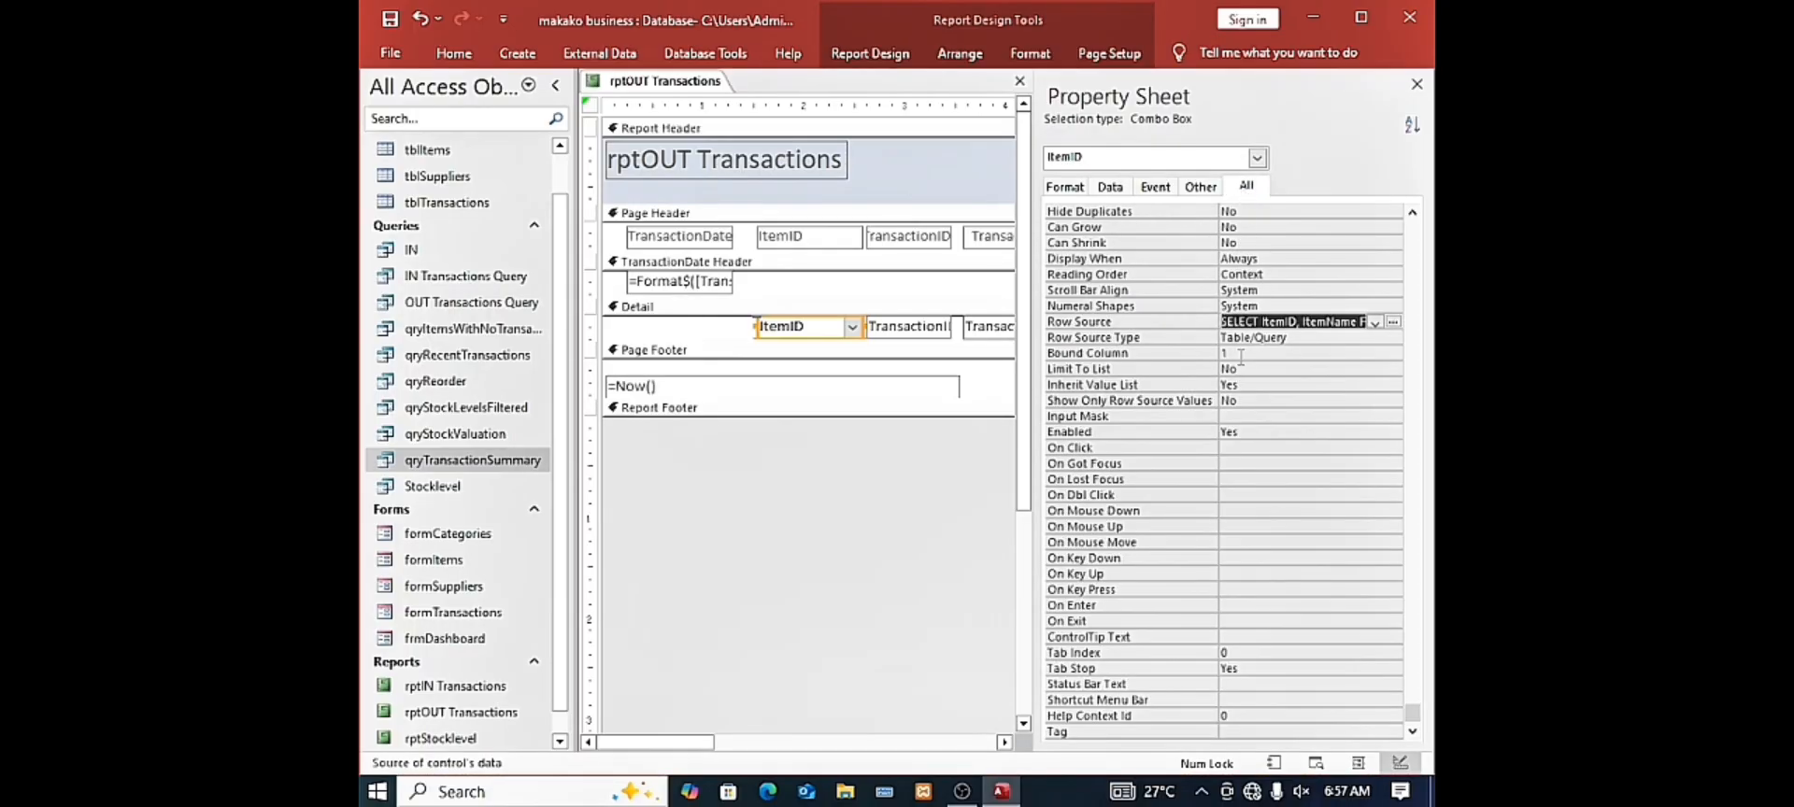
{"action": "scroll", "coordinate": [1241, 353], "scroll_direction": "up", "scroll_amount": 1}
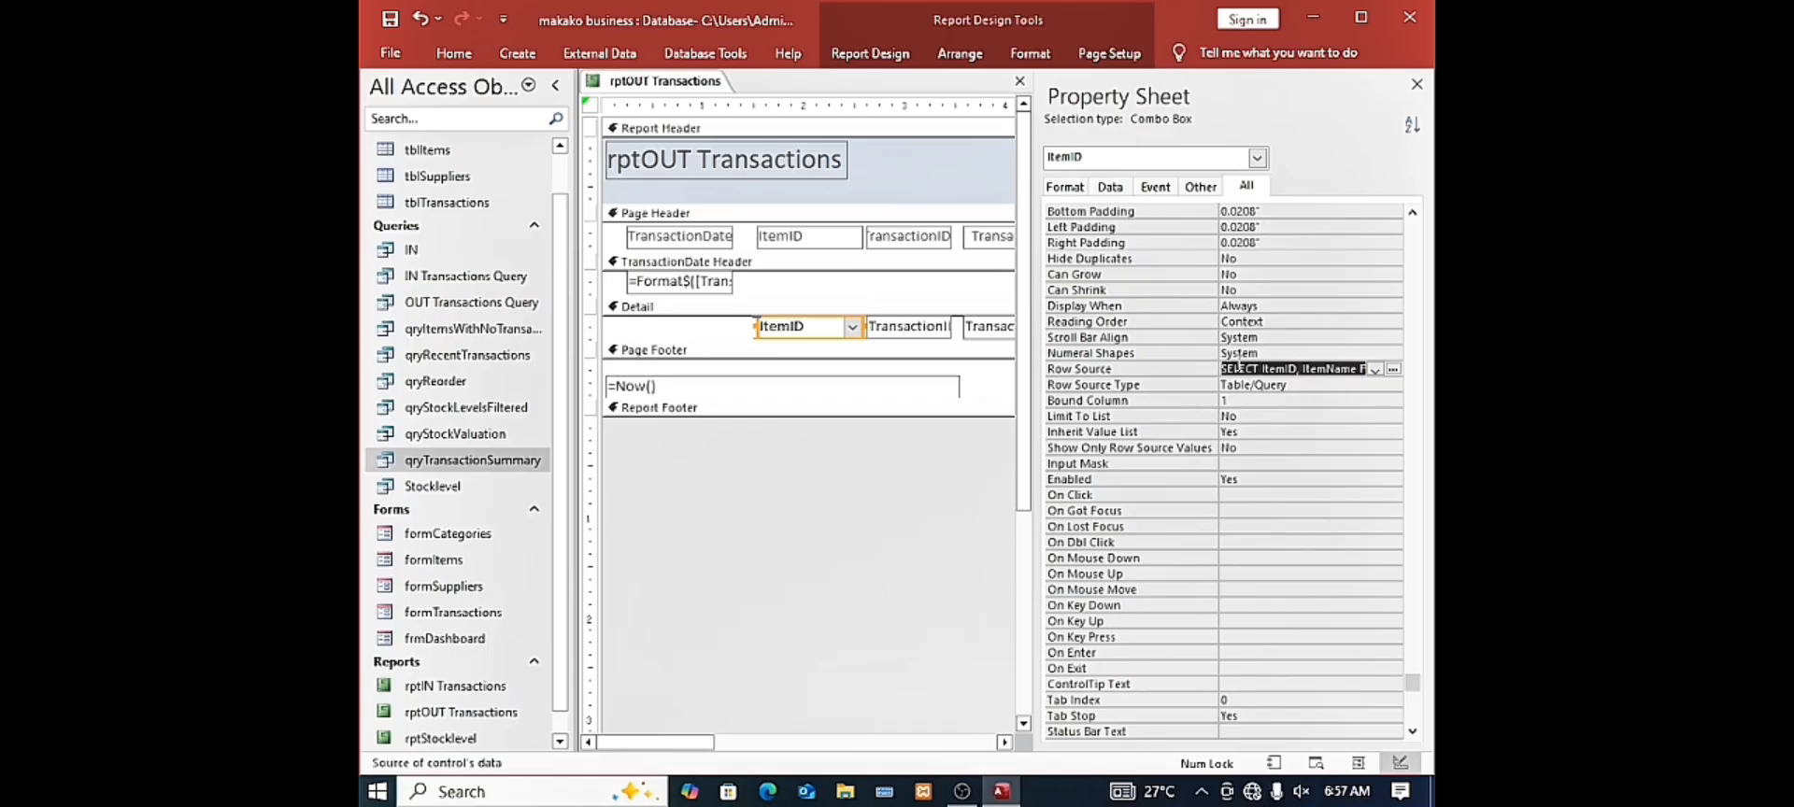
{"action": "scroll", "coordinate": [1238, 363], "scroll_direction": "up", "scroll_amount": 15}
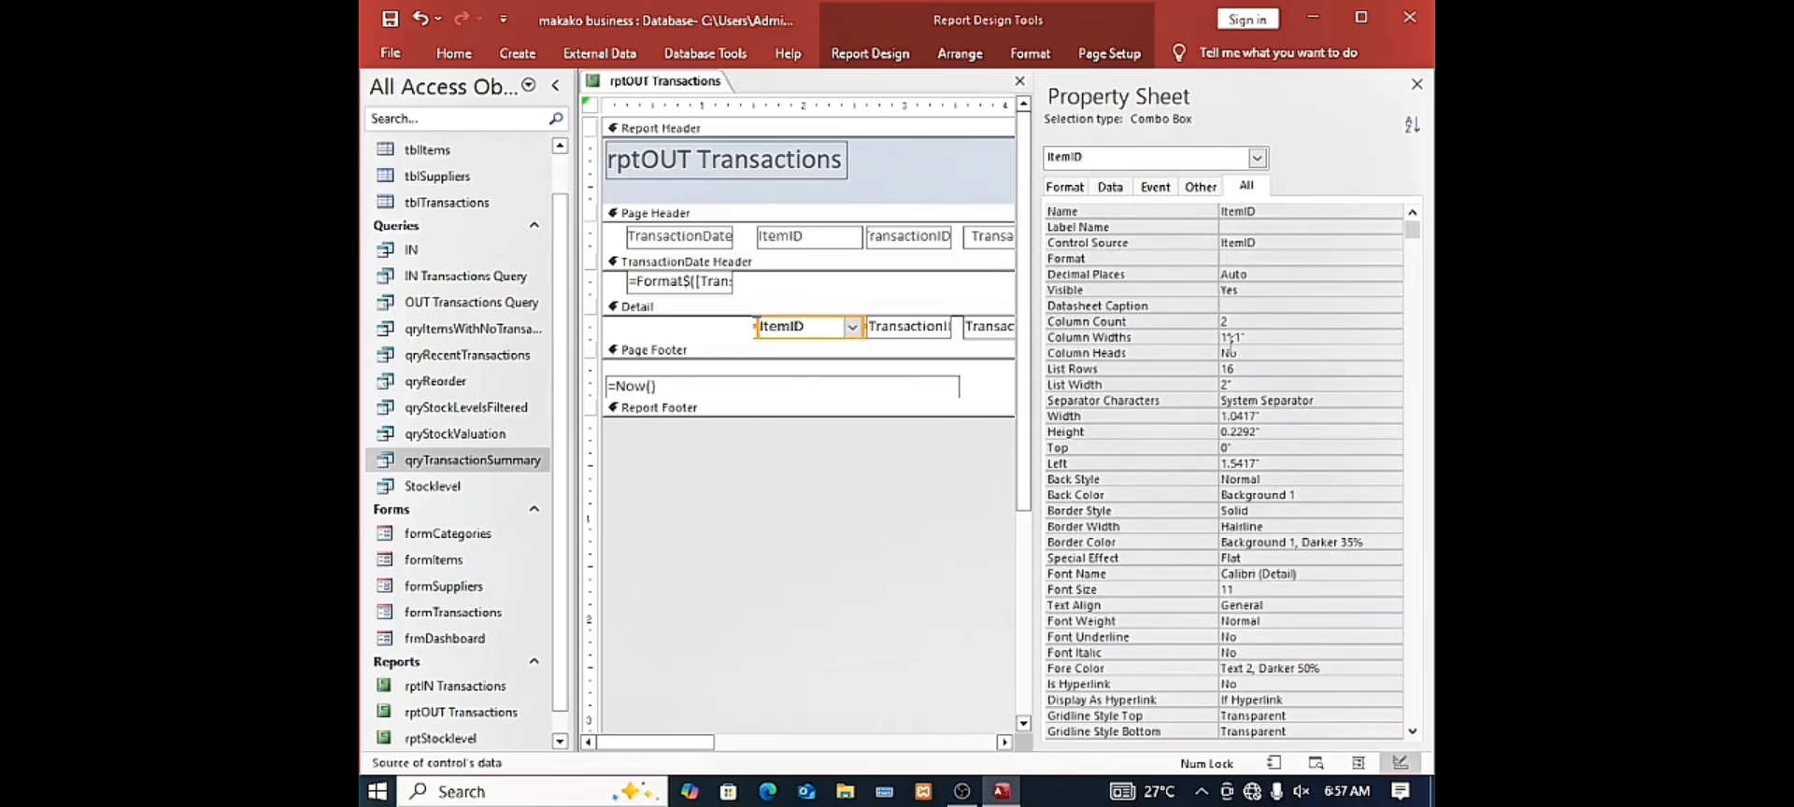
{"action": "left_click", "coordinate": [1250, 322]}
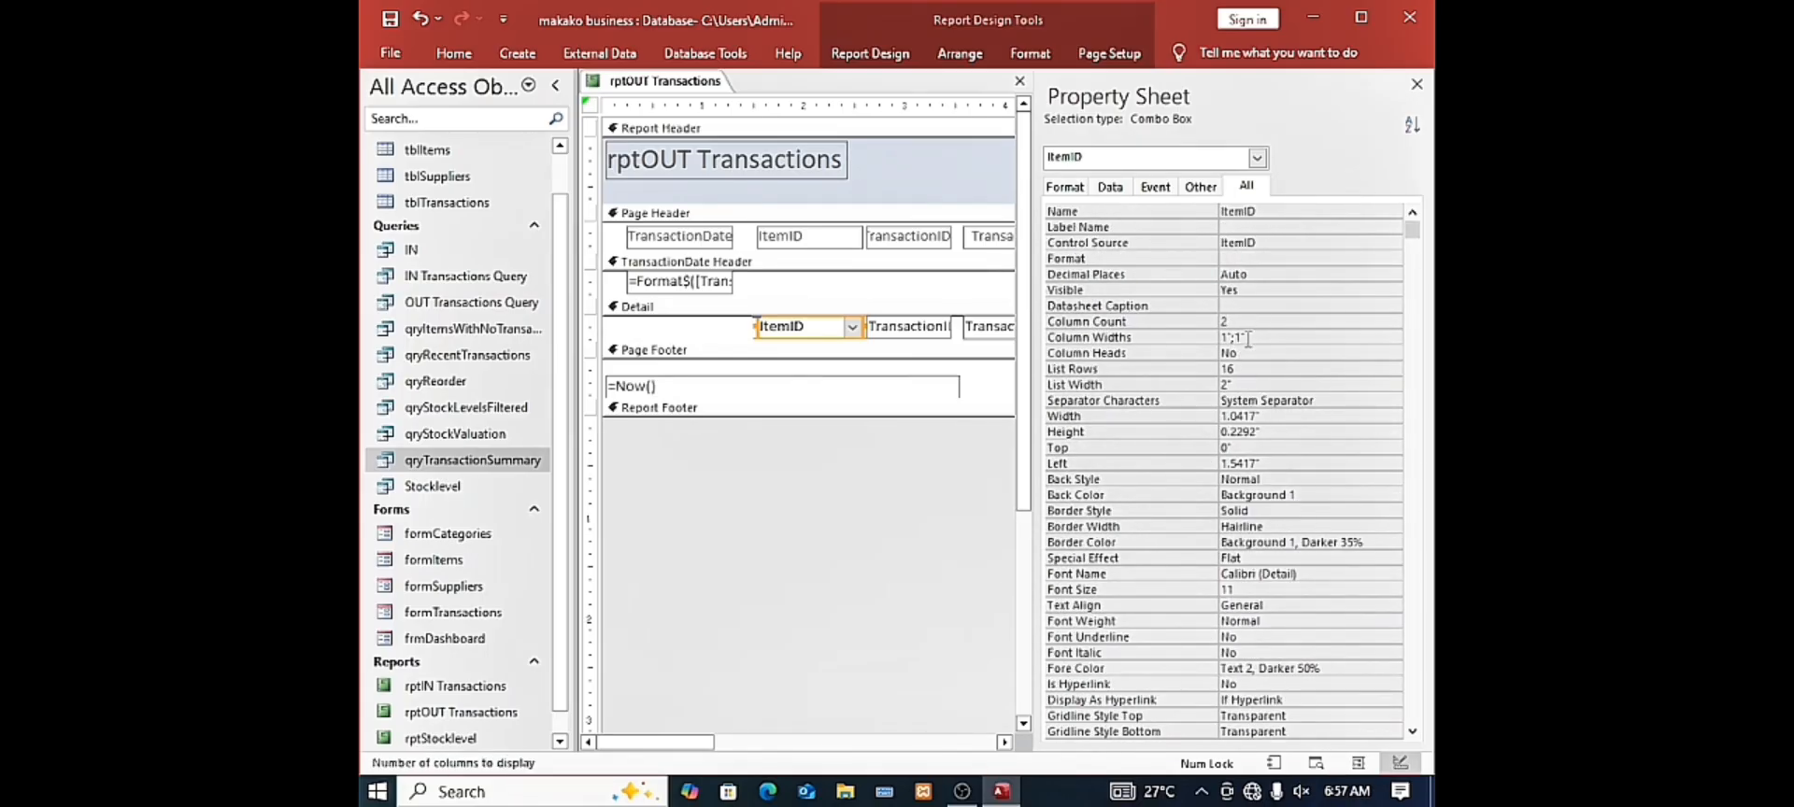
{"action": "left_click", "coordinate": [1238, 337]}
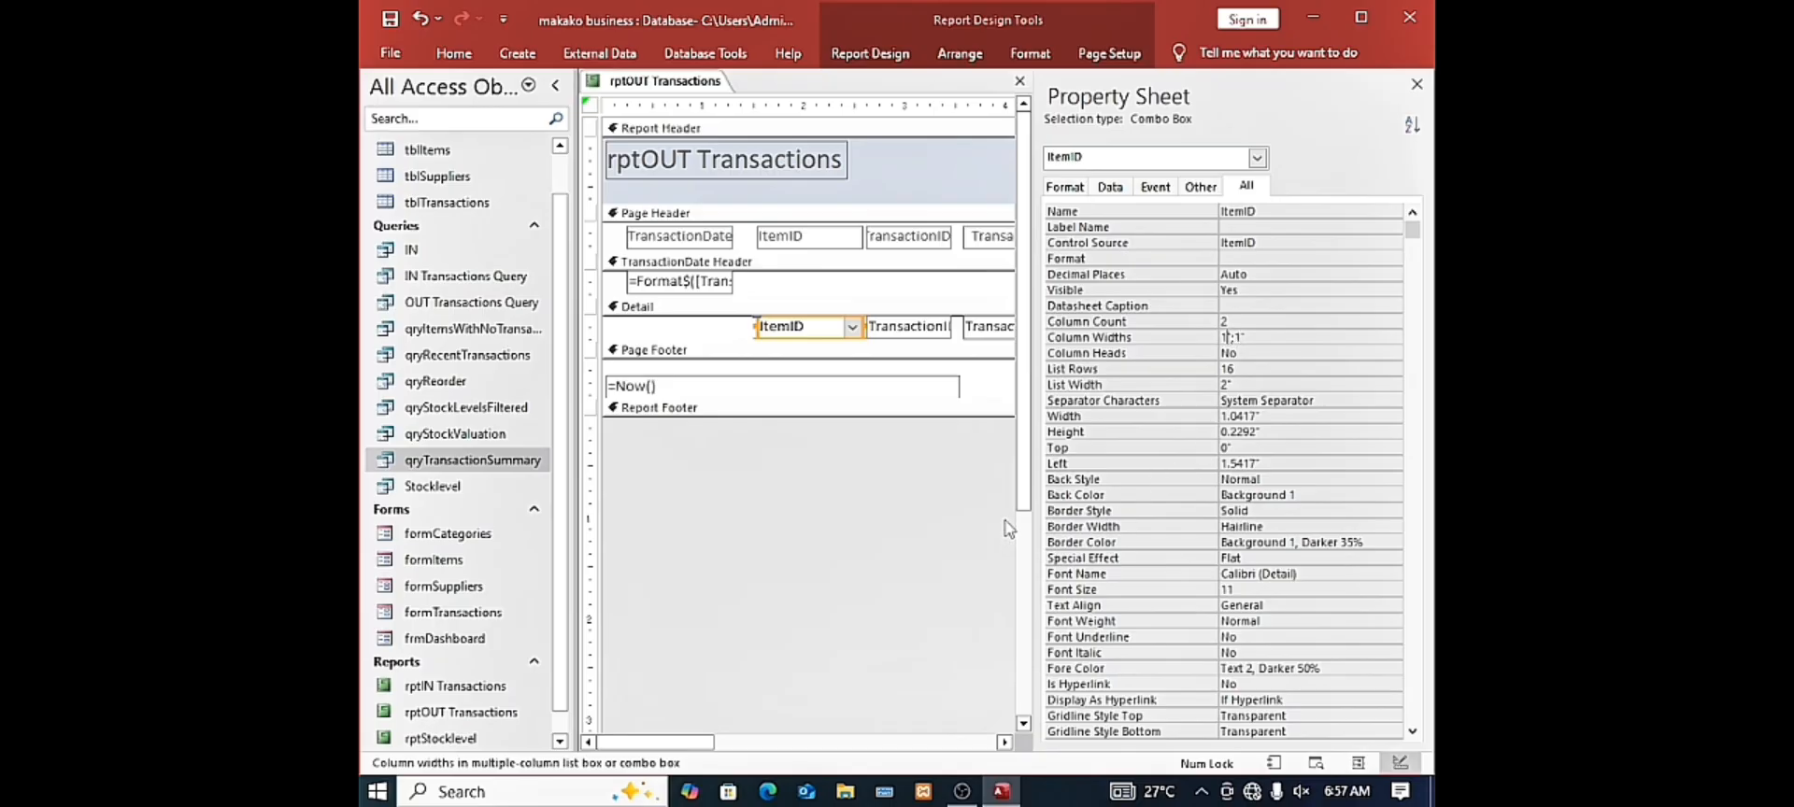
{"action": "key", "text": "BackSpace"}
{"action": "type", "text": "0"}
Check the ItemID column in Report View and close rptOUT Transactions, saving its design changes
{"action": "right_click", "coordinate": [659, 89]}
{"action": "left_click", "coordinate": [733, 178]}
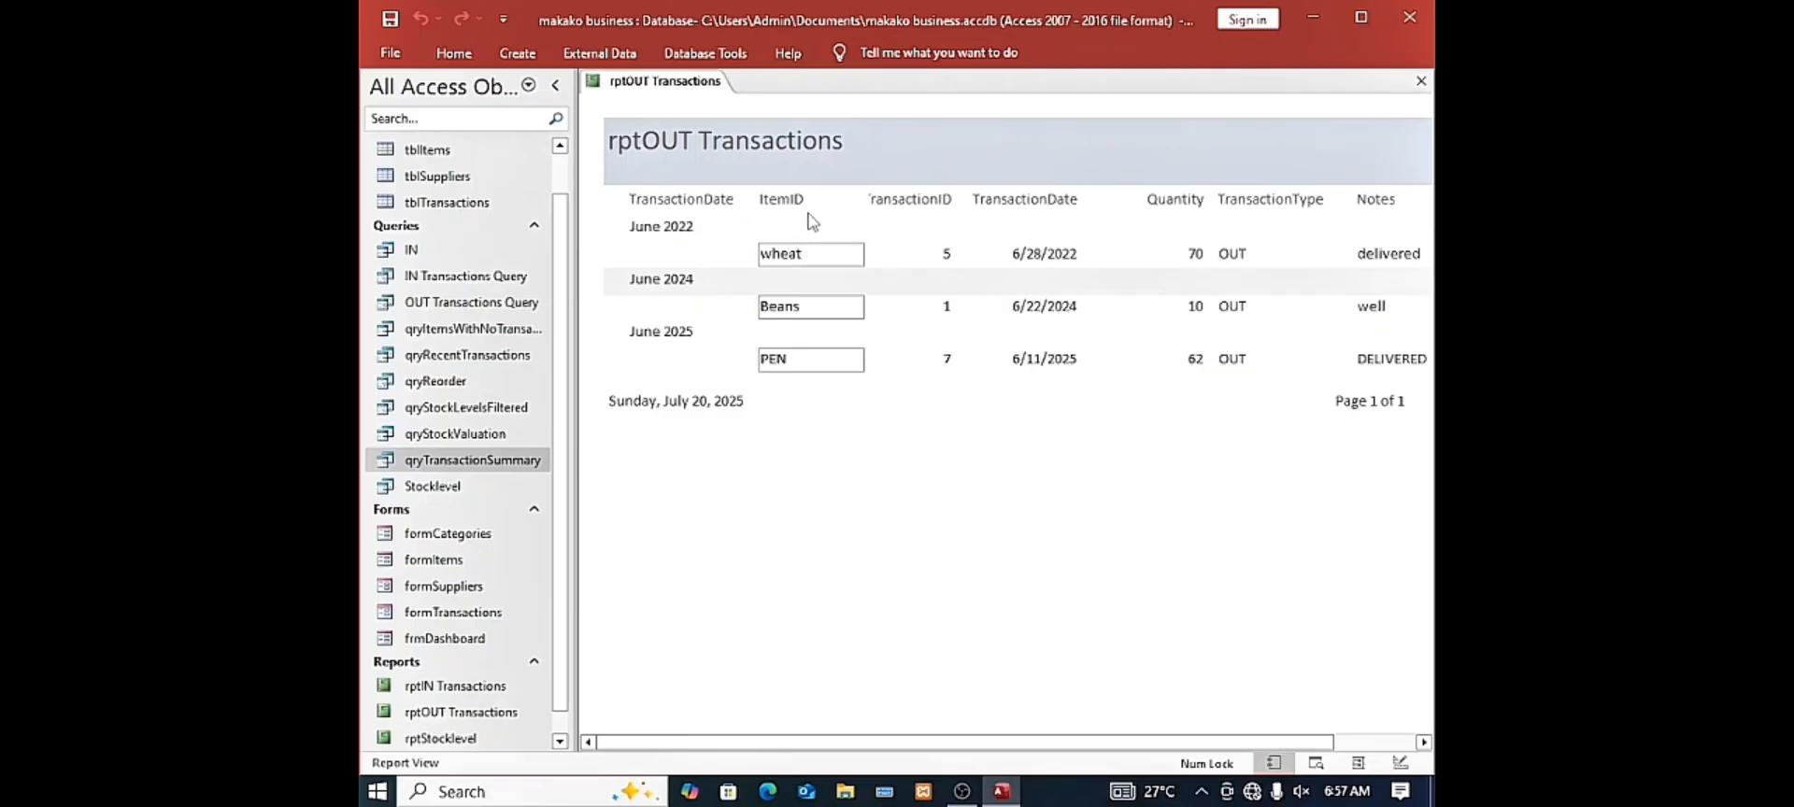
{"action": "right_click", "coordinate": [691, 82]}
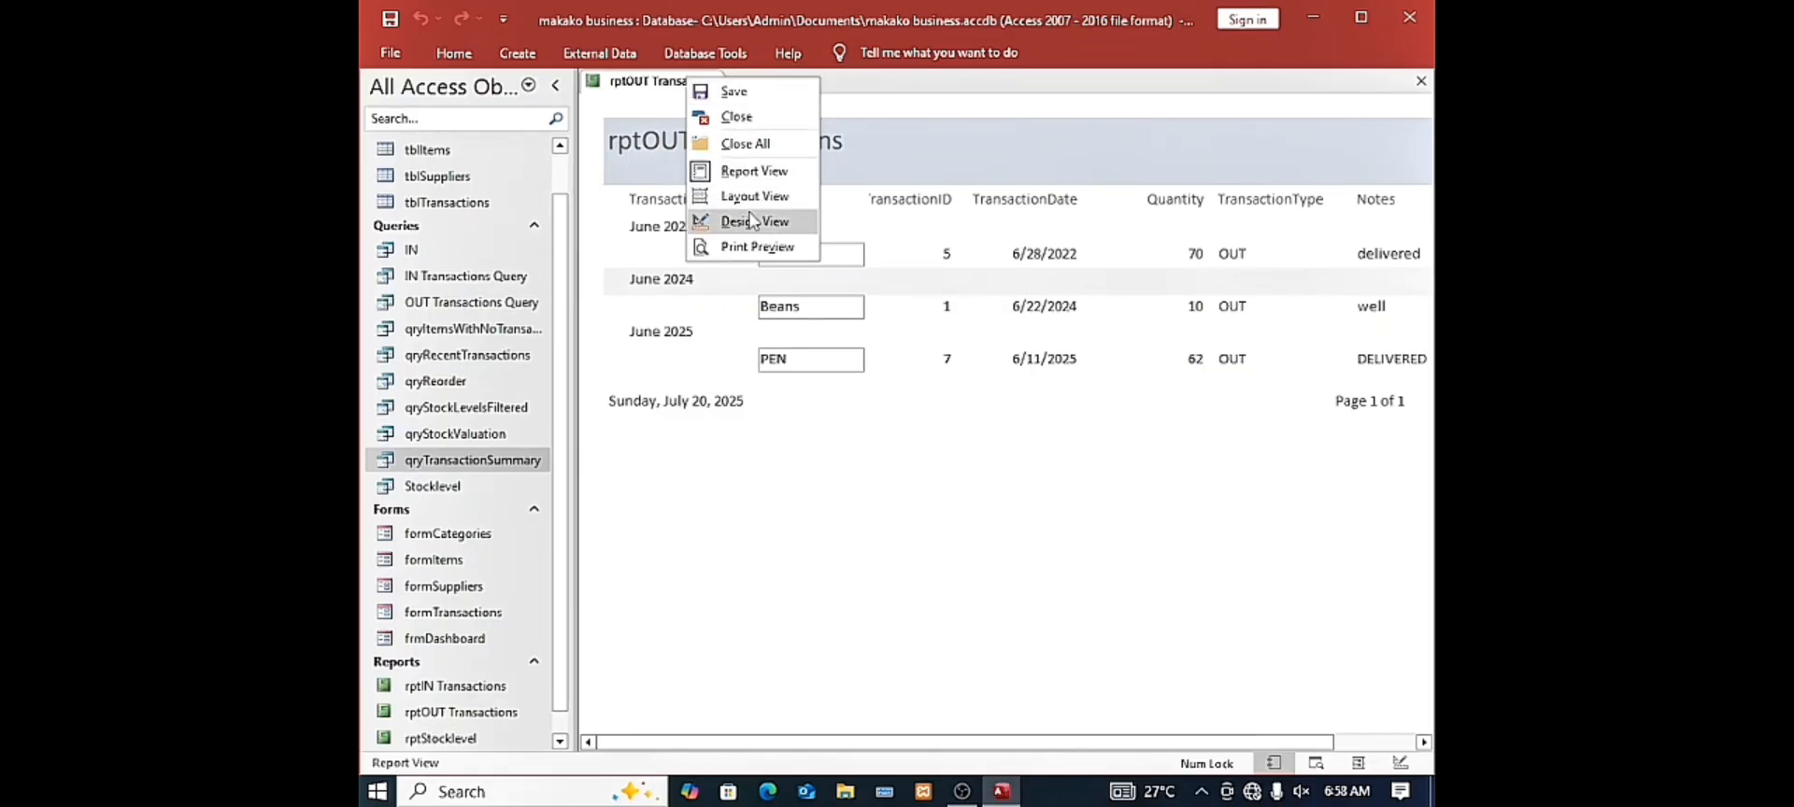
{"action": "left_click", "coordinate": [748, 117]}
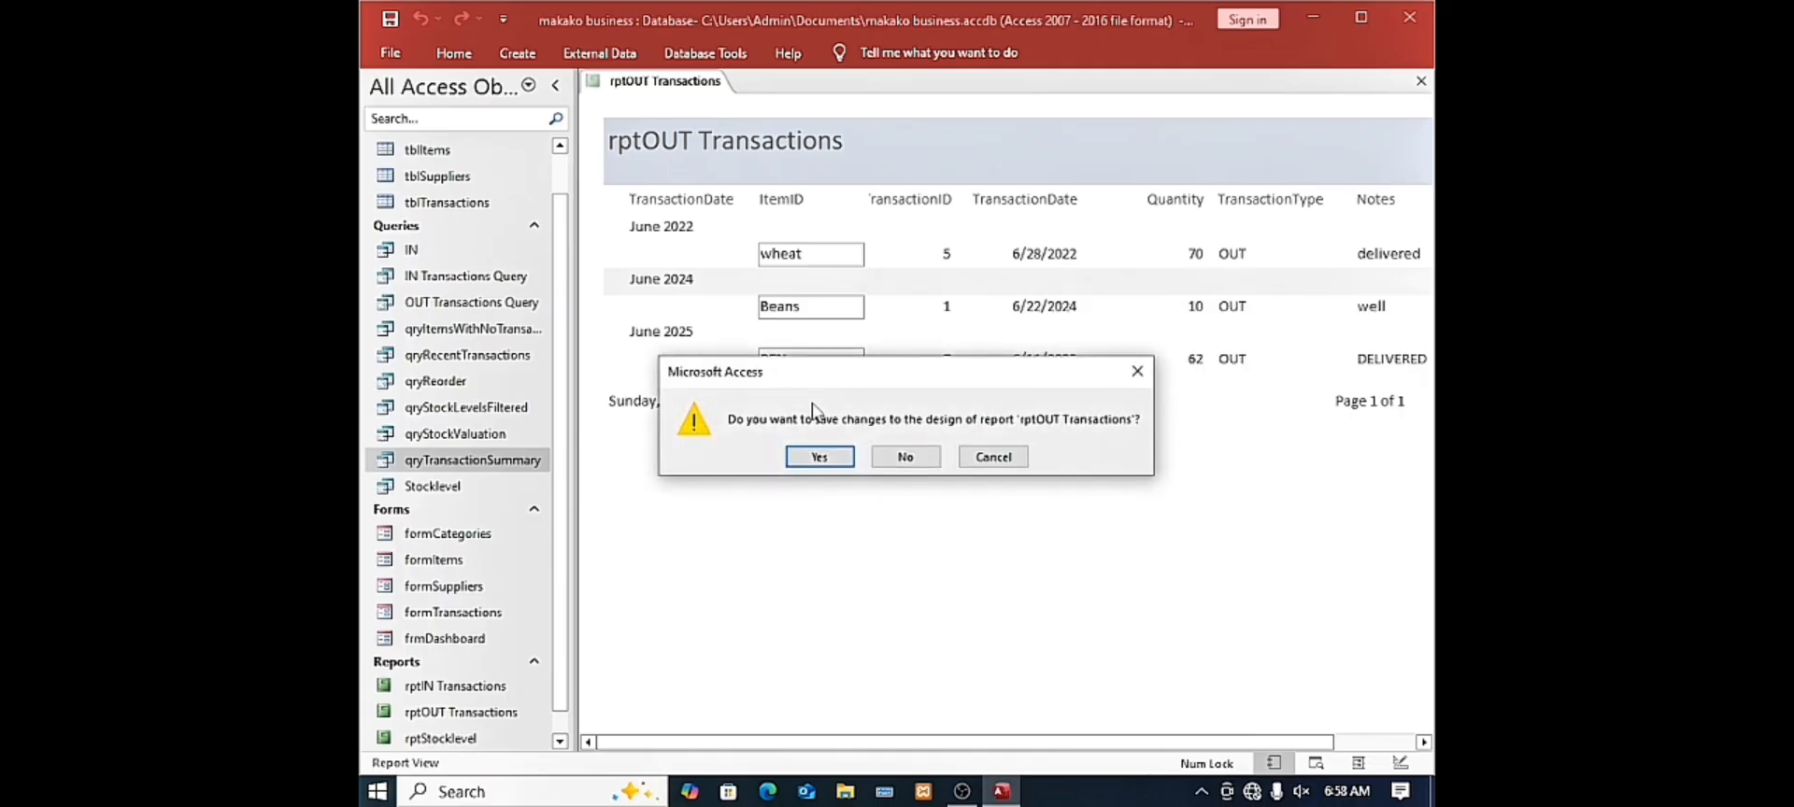
{"action": "left_click", "coordinate": [820, 458]}
Open the rptIN Transactions report in Design View and select the Detail section's ItemID combo box
{"action": "scroll", "coordinate": [470, 689], "scroll_direction": "down", "scroll_amount": 1}
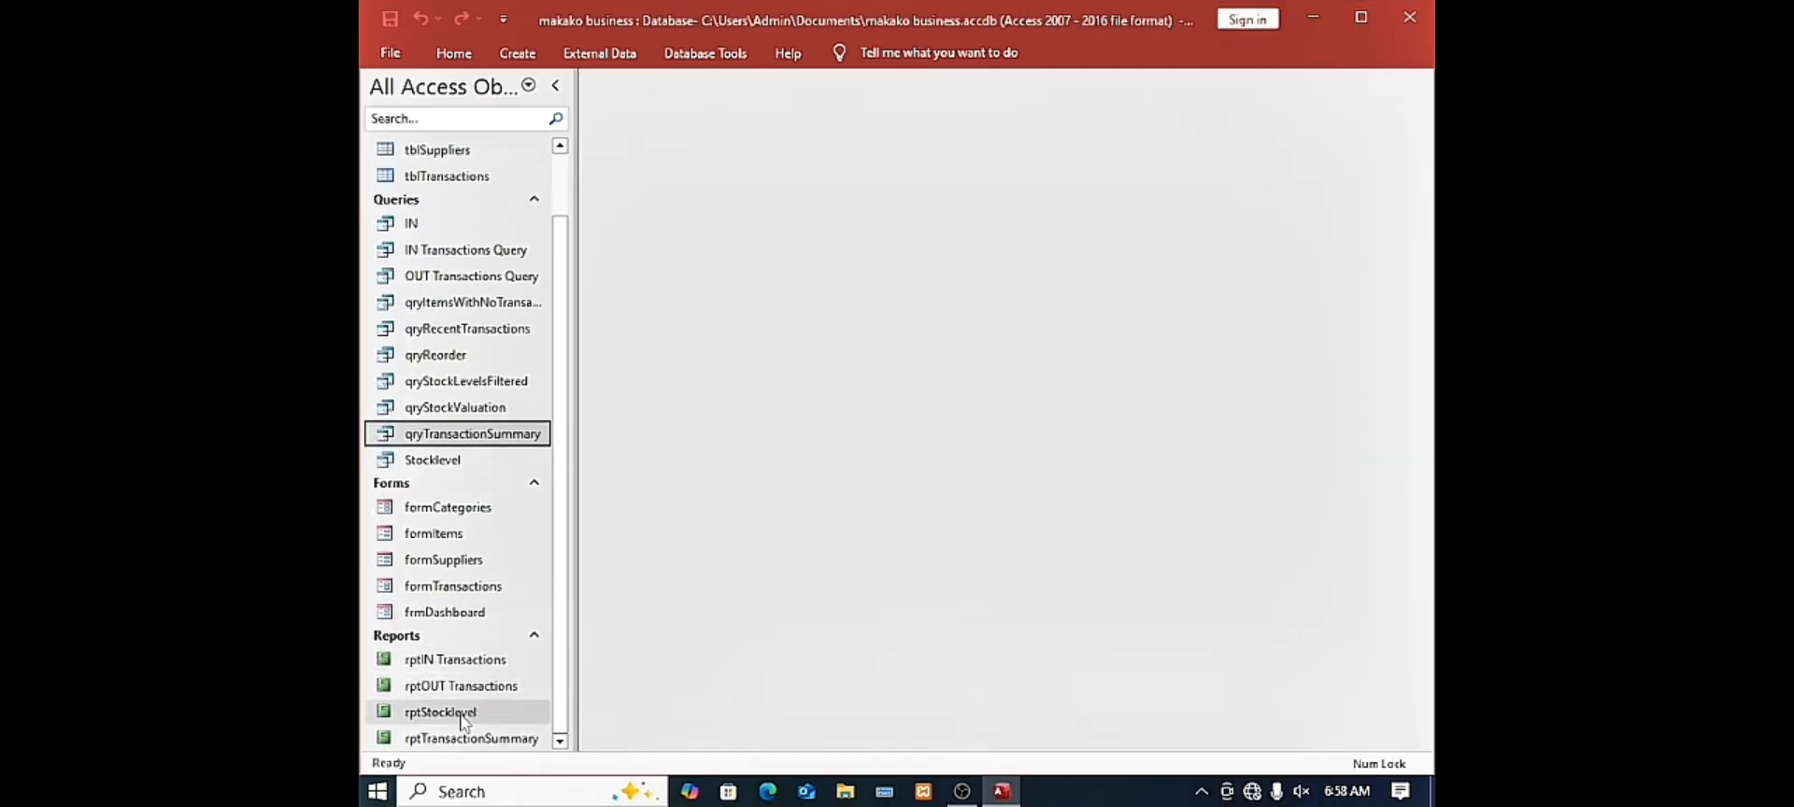
{"action": "double_click", "coordinate": [481, 660]}
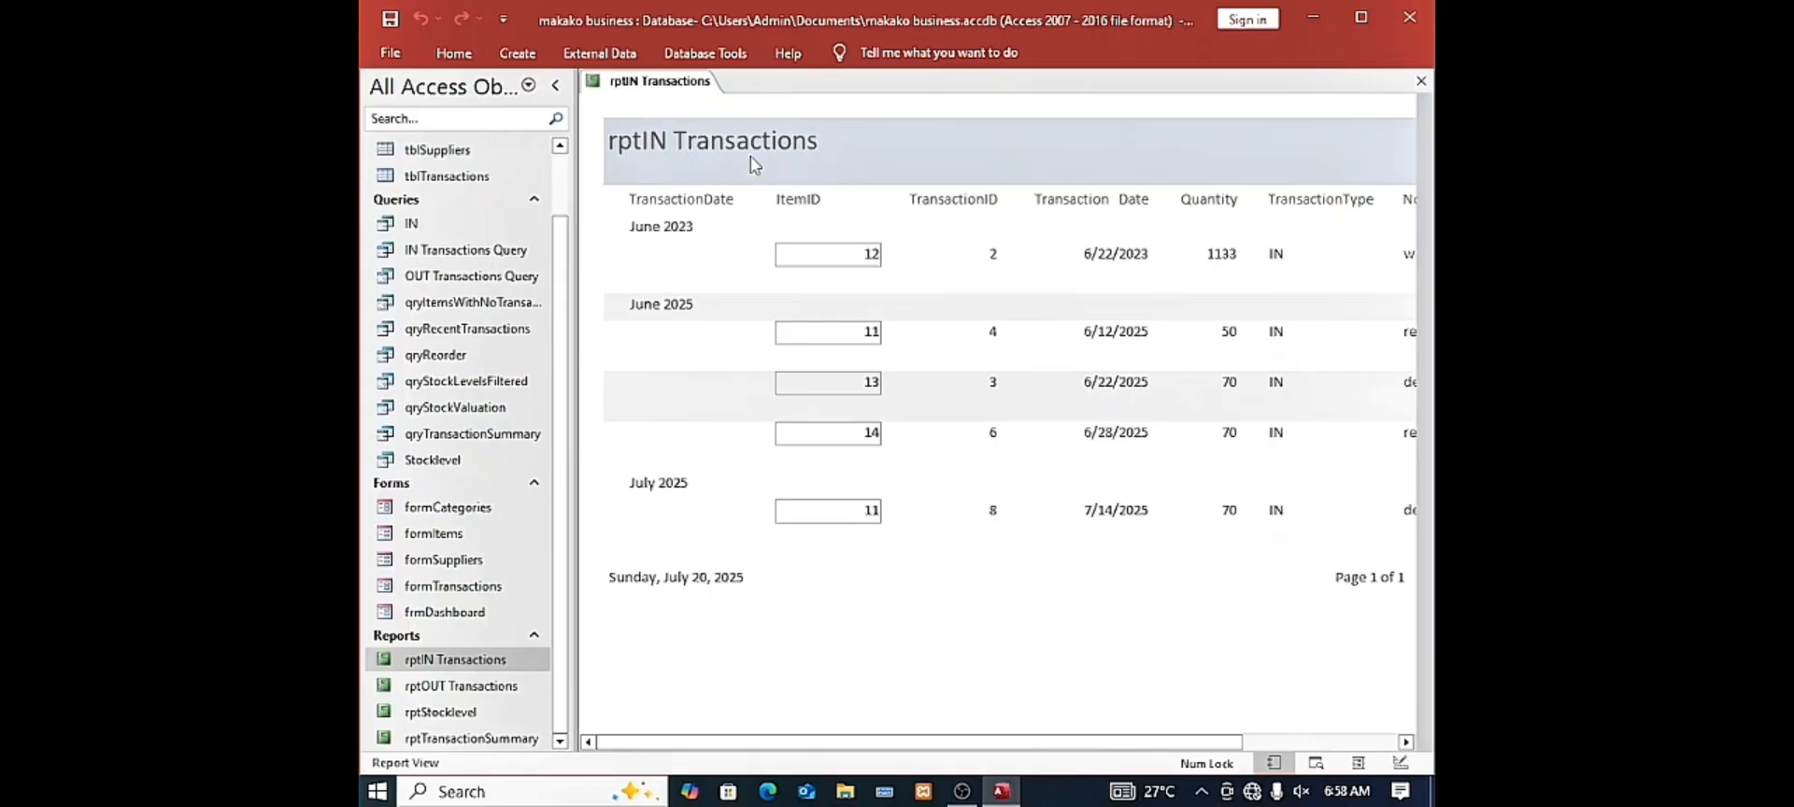
{"action": "right_click", "coordinate": [695, 82]}
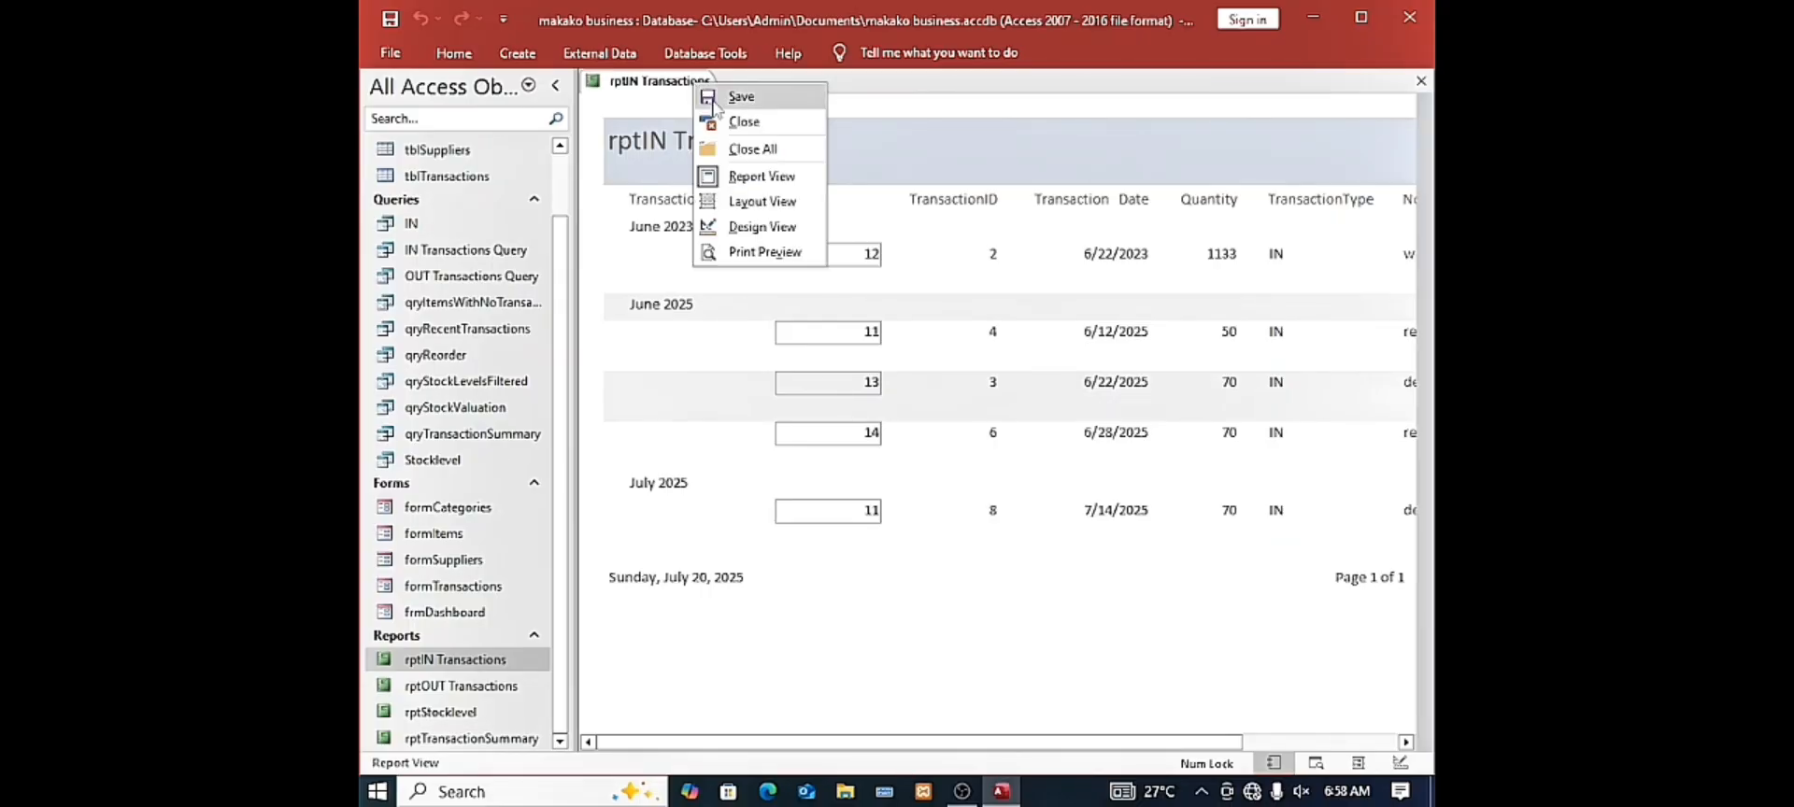
{"action": "left_click", "coordinate": [759, 227]}
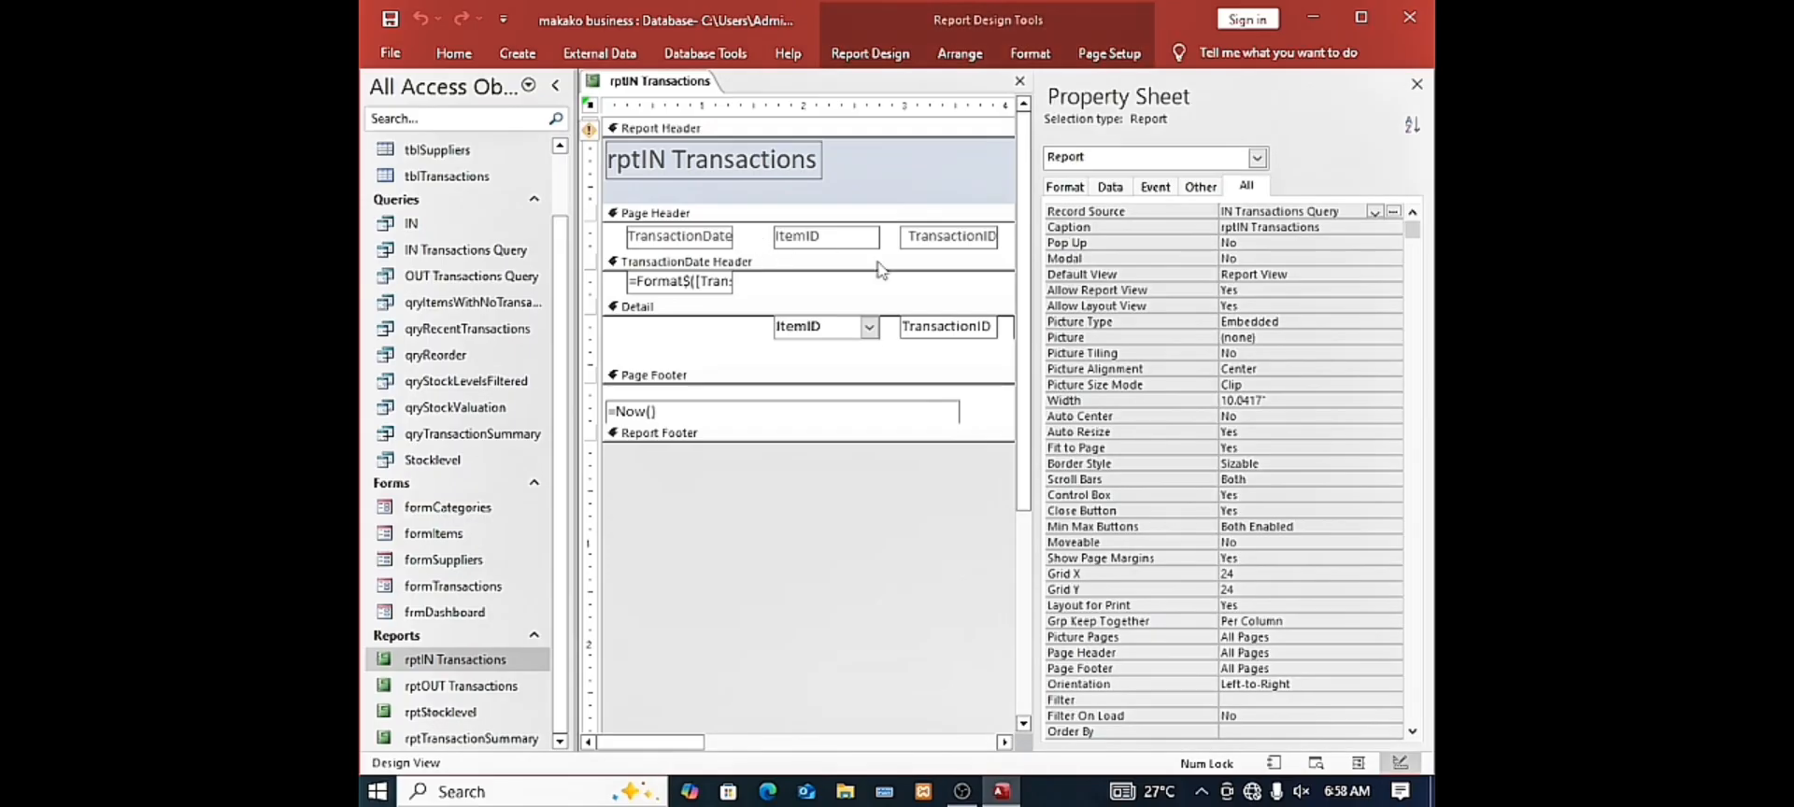
{"action": "left_click", "coordinate": [773, 336]}
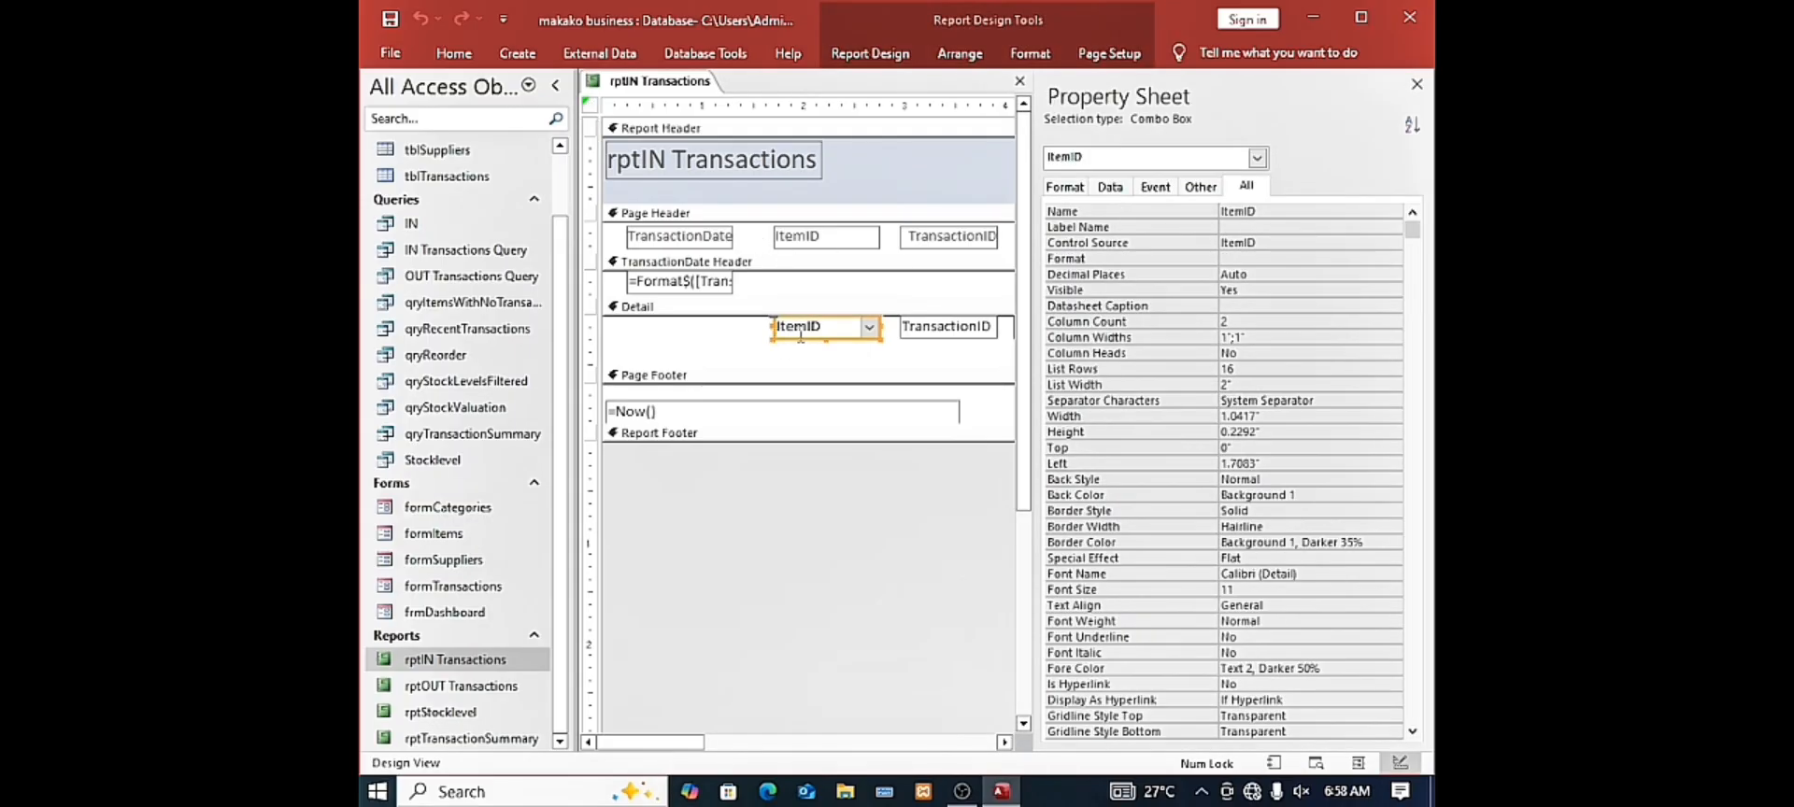
{"action": "right_click", "coordinate": [862, 344]}
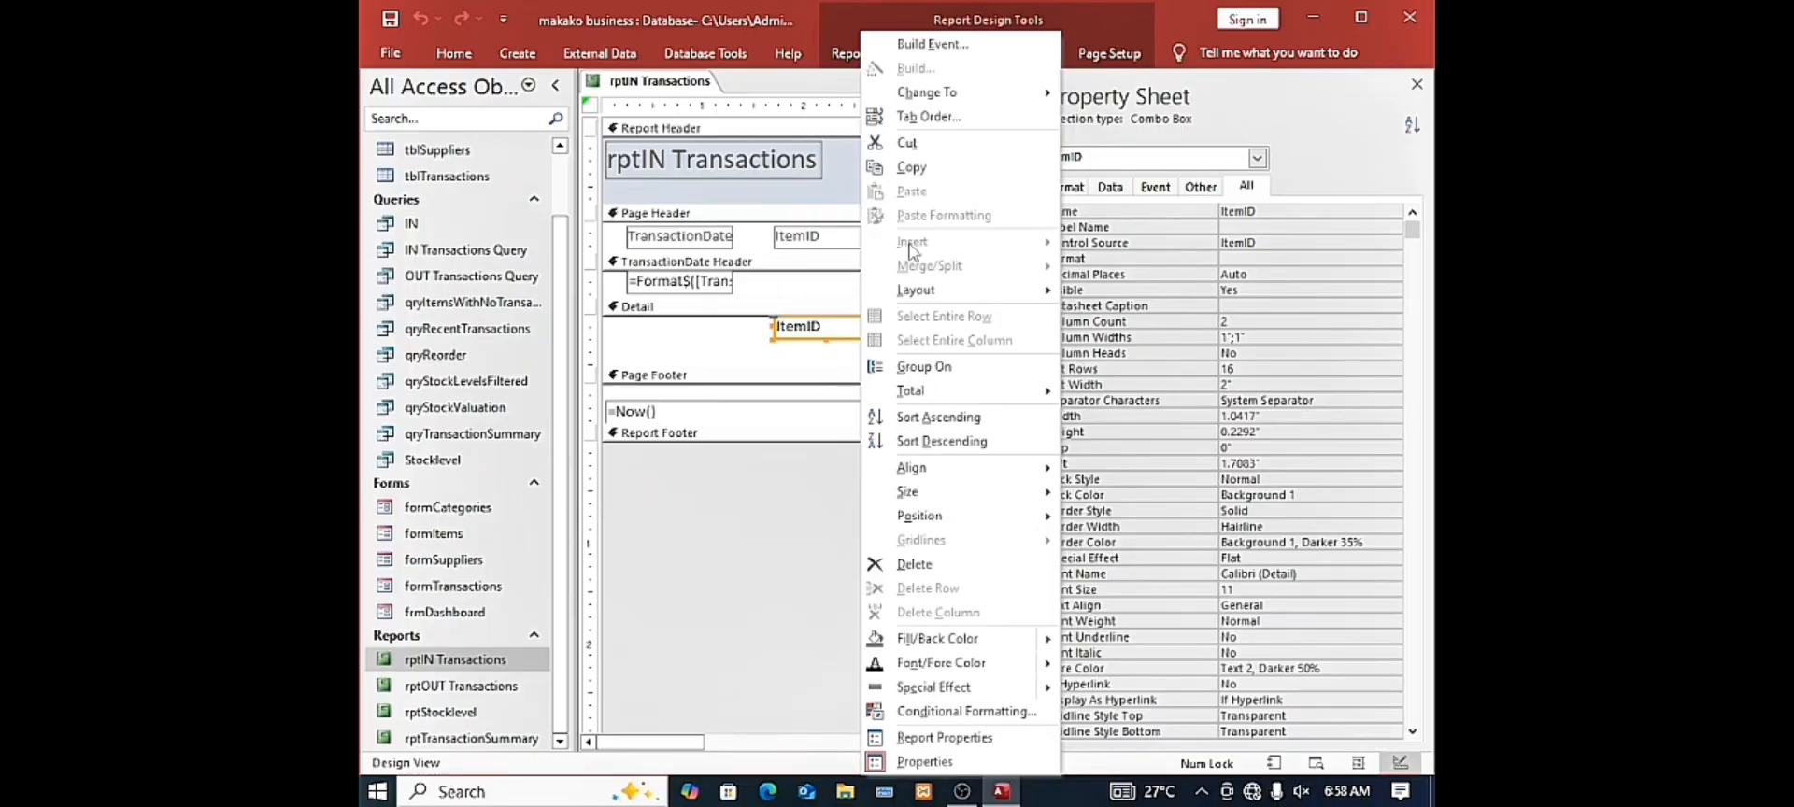
{"action": "mouse_move", "coordinate": [937, 101]}
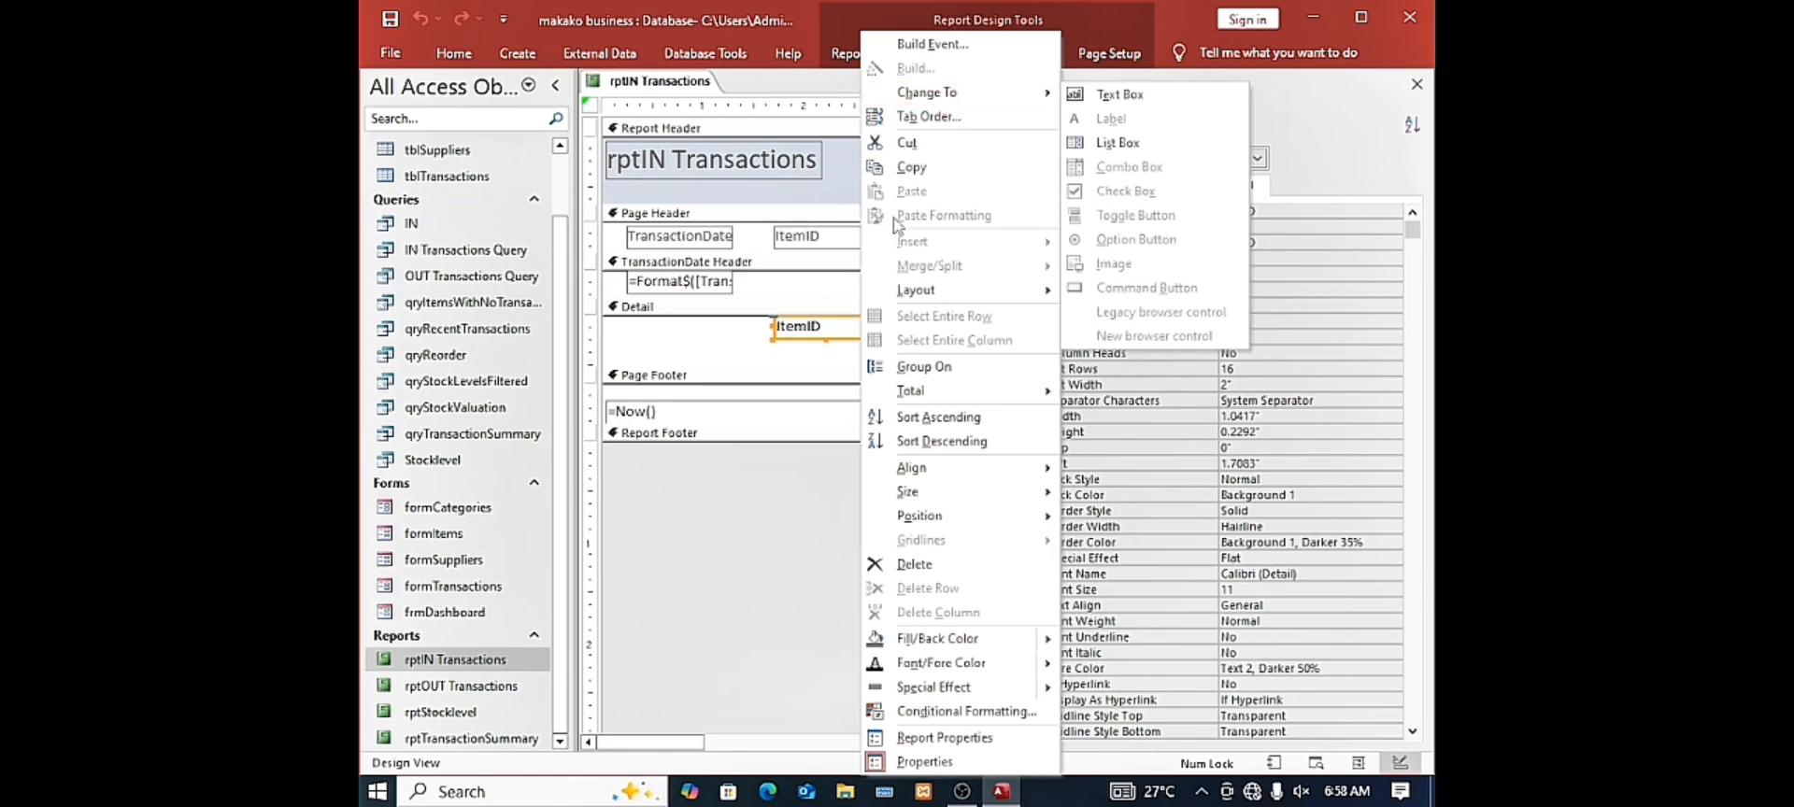
{"action": "left_click", "coordinate": [805, 371]}
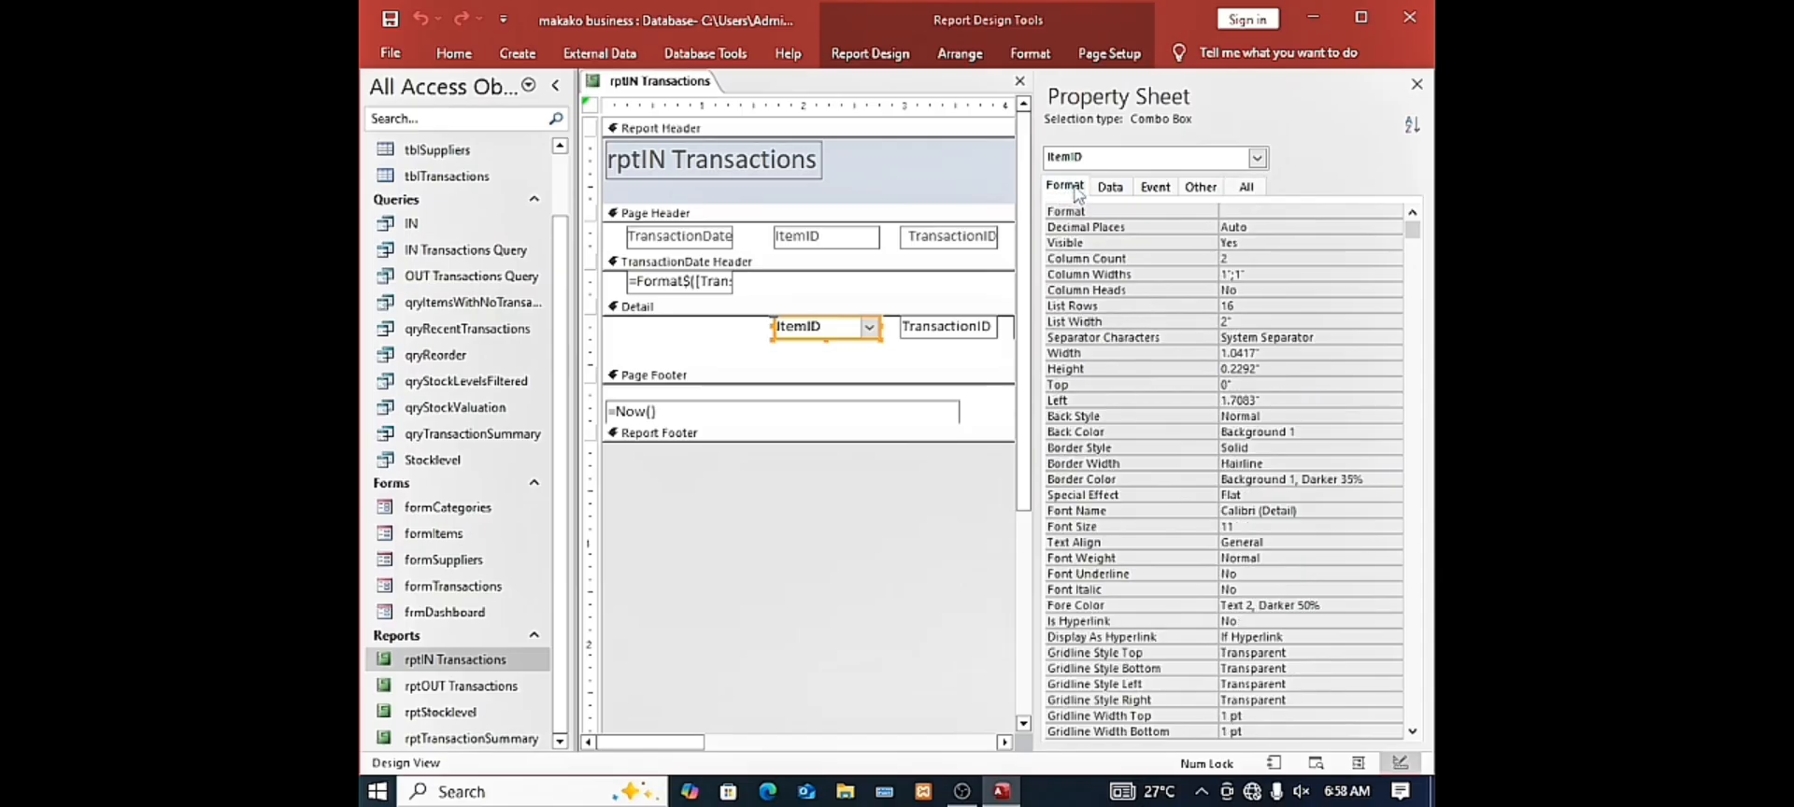
Replace the row source of the ItemID combo box with SELECT ItemID, ItemName FROM tblItems;
{"action": "left_click", "coordinate": [1110, 187]}
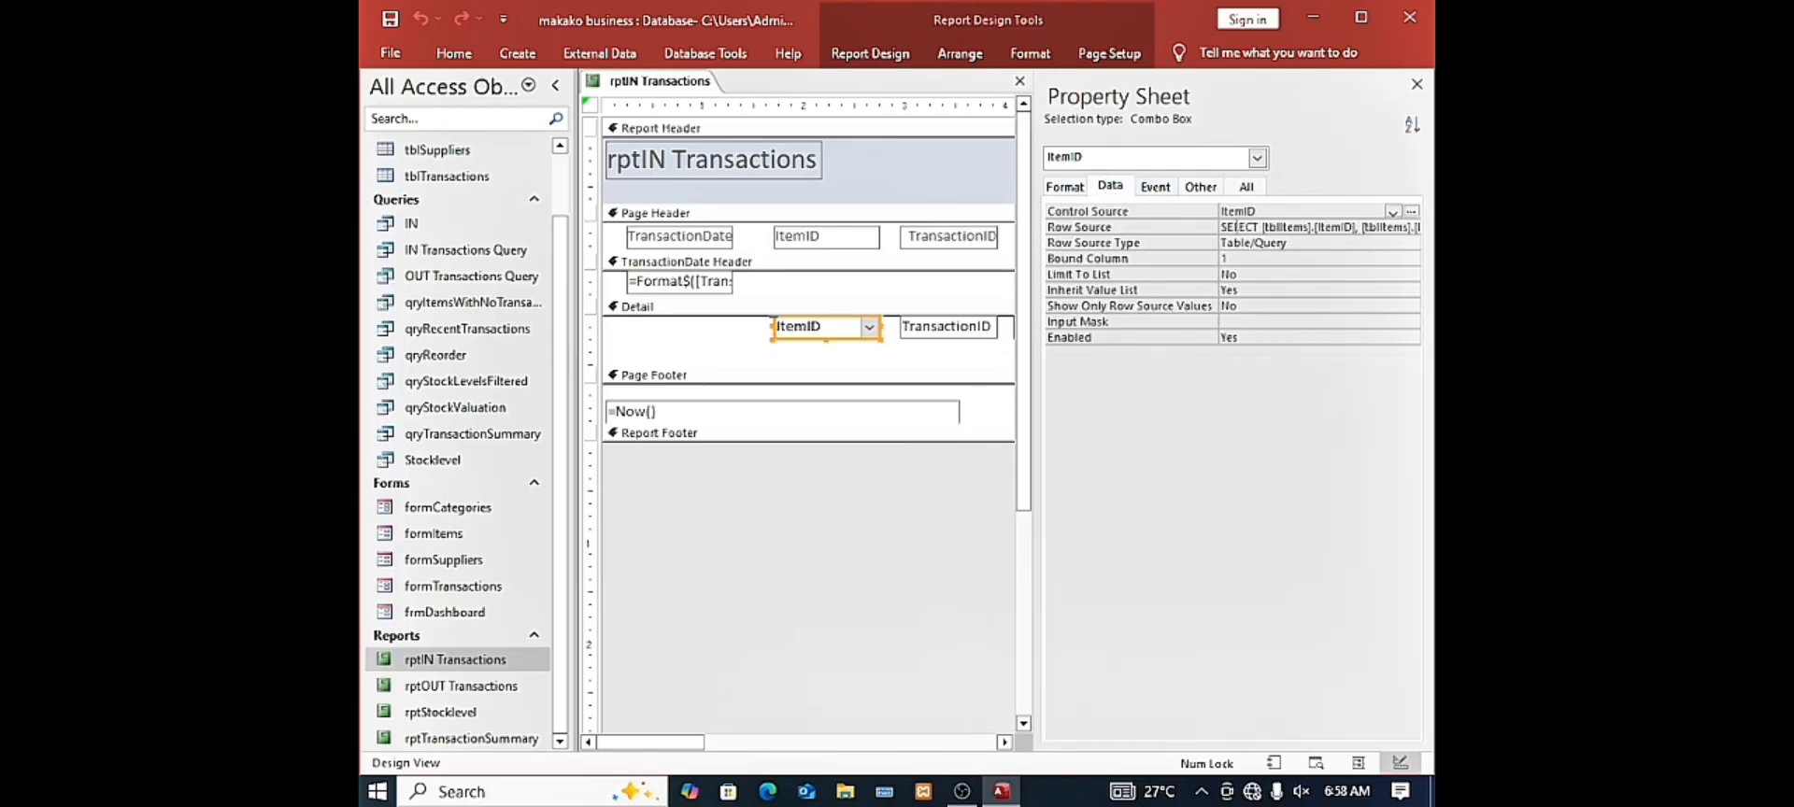
{"action": "right_click", "coordinate": [1247, 227]}
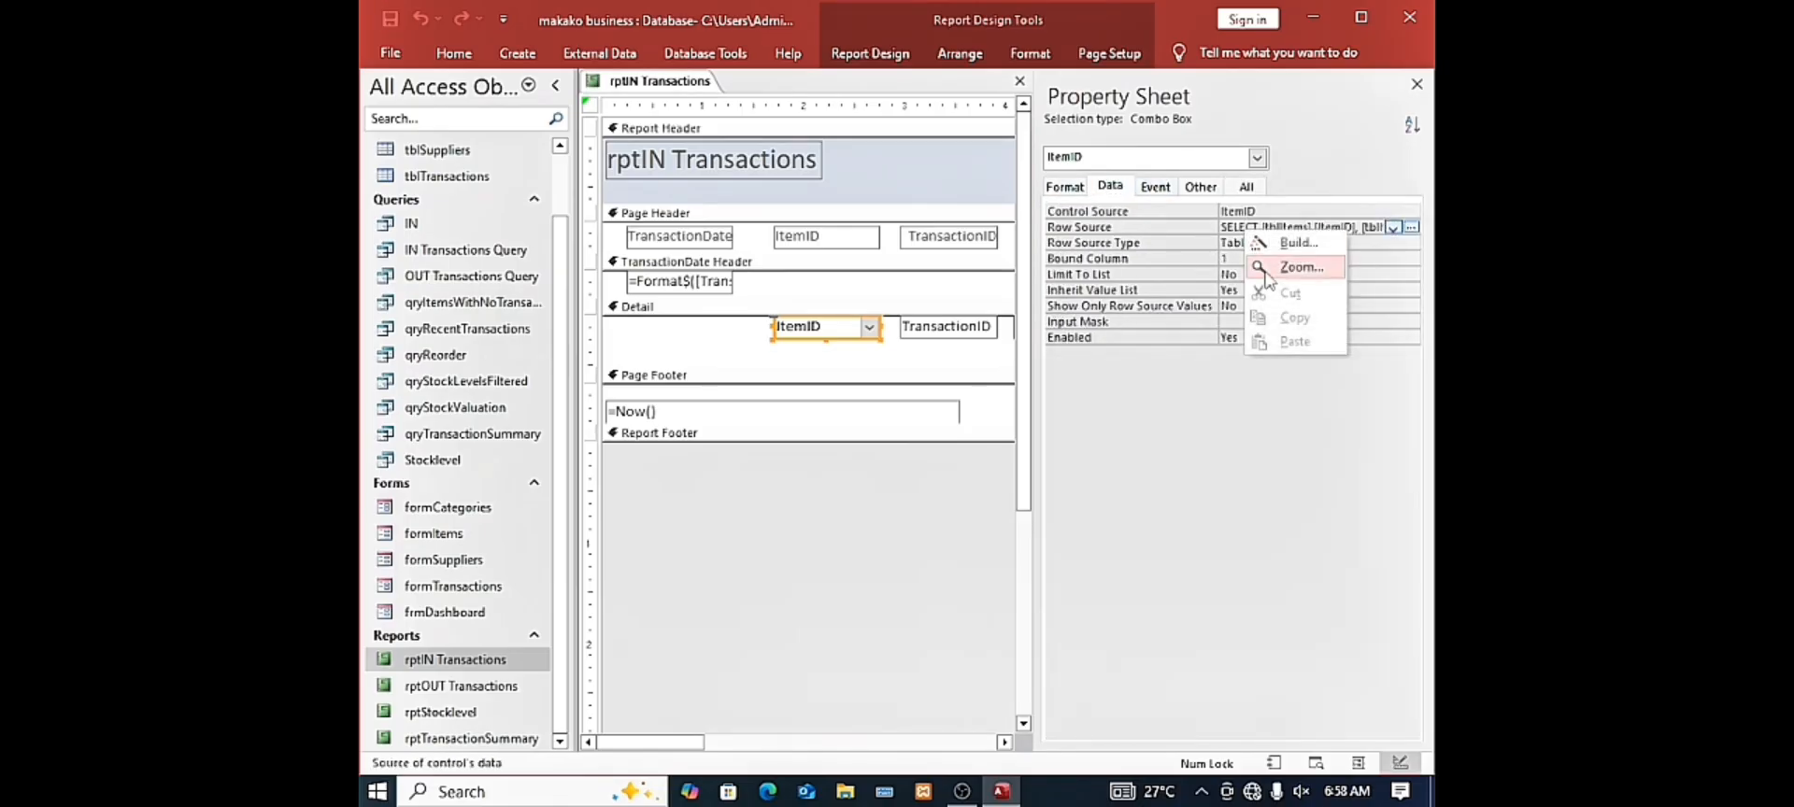
{"action": "left_click", "coordinate": [1290, 254]}
{"action": "left_click_drag", "start_coordinate": [1020, 290], "coordinate": [596, 353]}
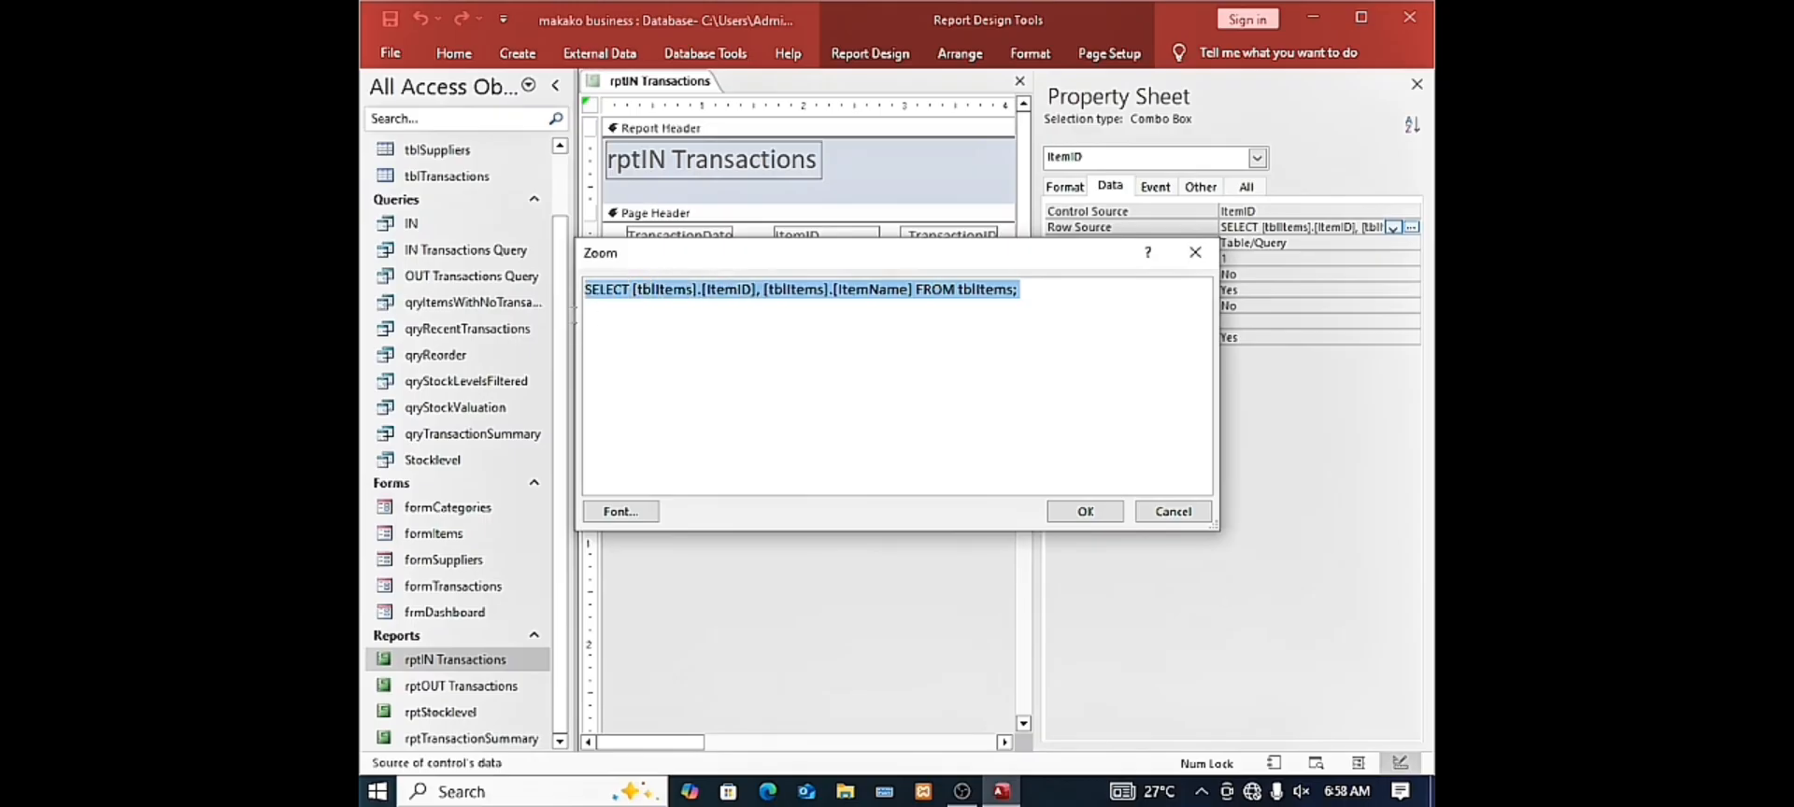
{"action": "key", "text": "BackSpace"}
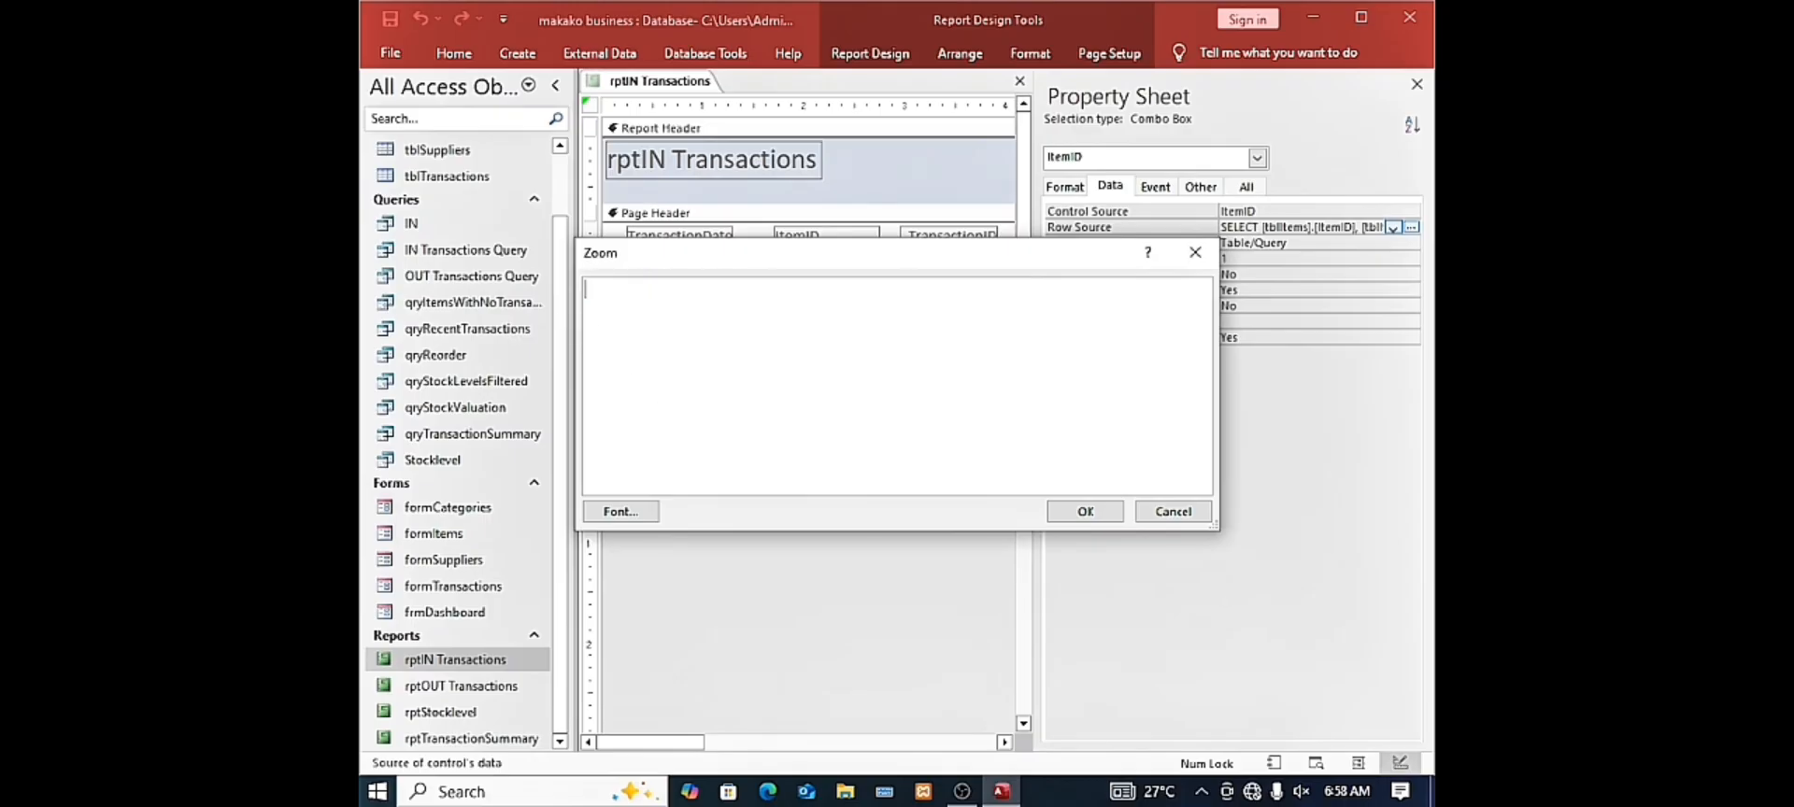
{"action": "type", "text": "SELECT ItemID"}
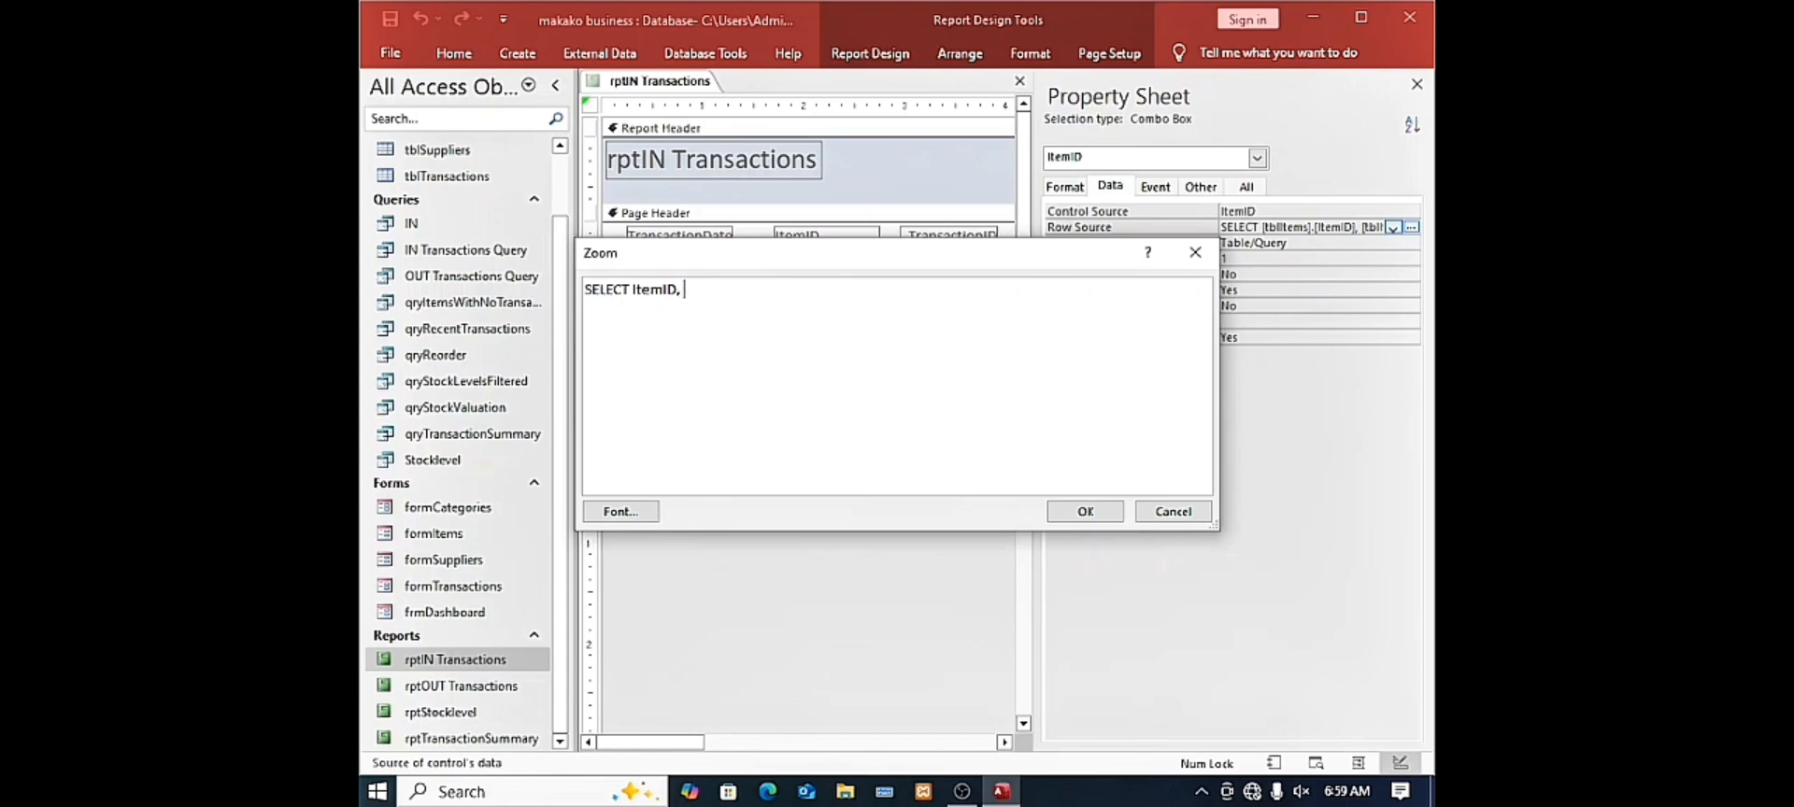
{"action": "type", "text": ", ItemName "}
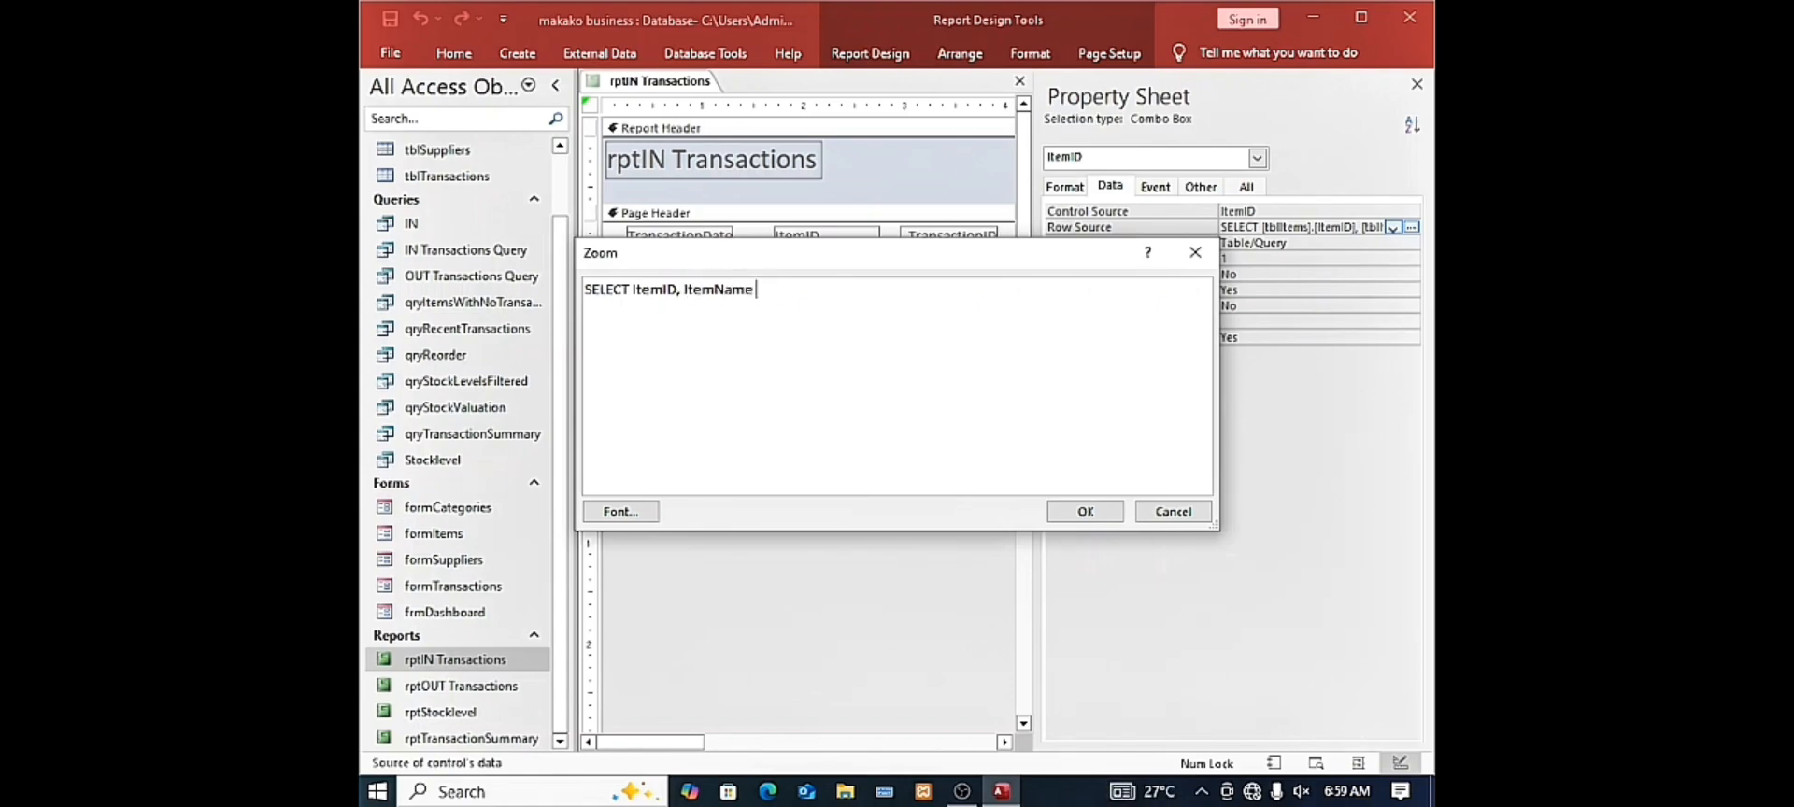
{"action": "type", "text": "FROM tblItems;"}
{"action": "left_click", "coordinate": [1070, 516]}
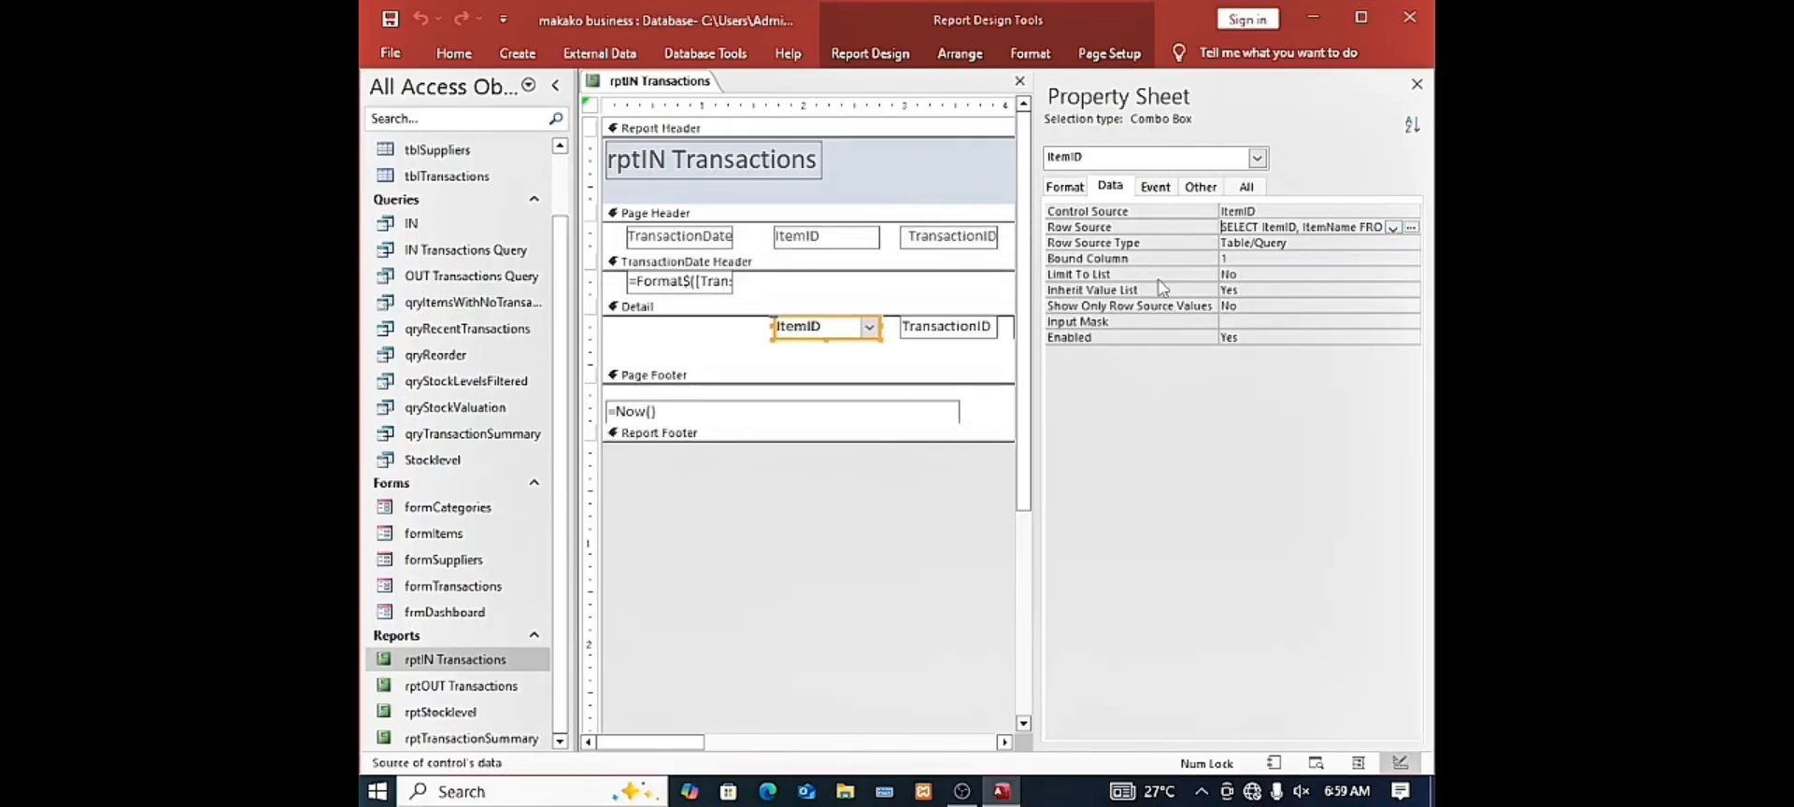
Set the ItemID combo box's column widths to 0";1" so that the first column is hidden
{"action": "left_click", "coordinate": [1245, 186]}
{"action": "scroll", "coordinate": [1247, 228], "scroll_direction": "up", "scroll_amount": 3}
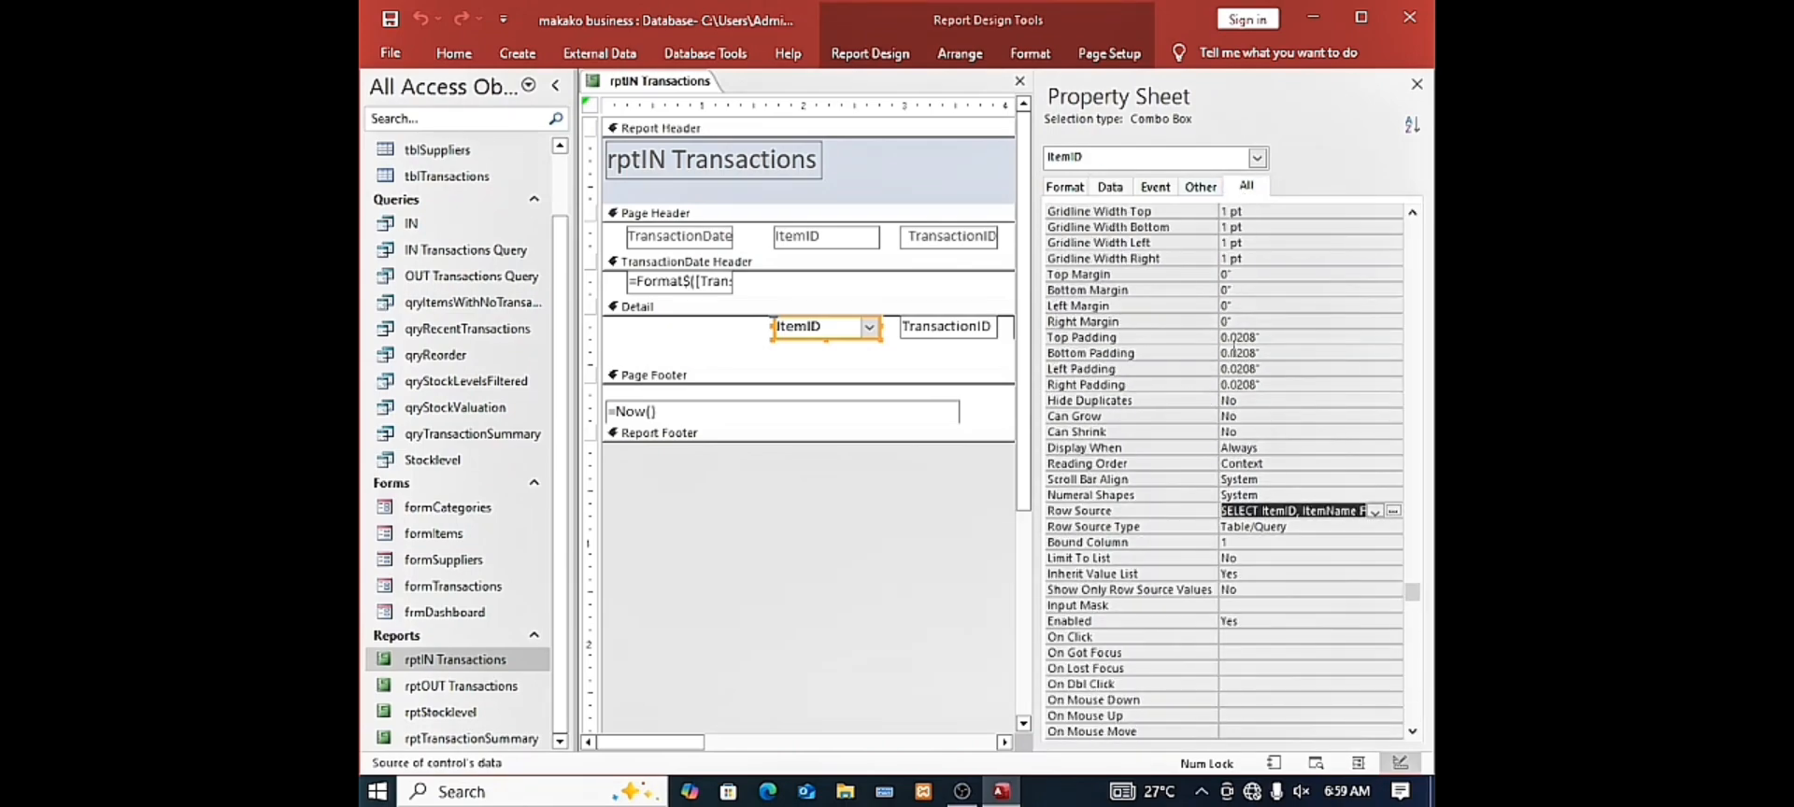
{"action": "left_click", "coordinate": [1248, 542]}
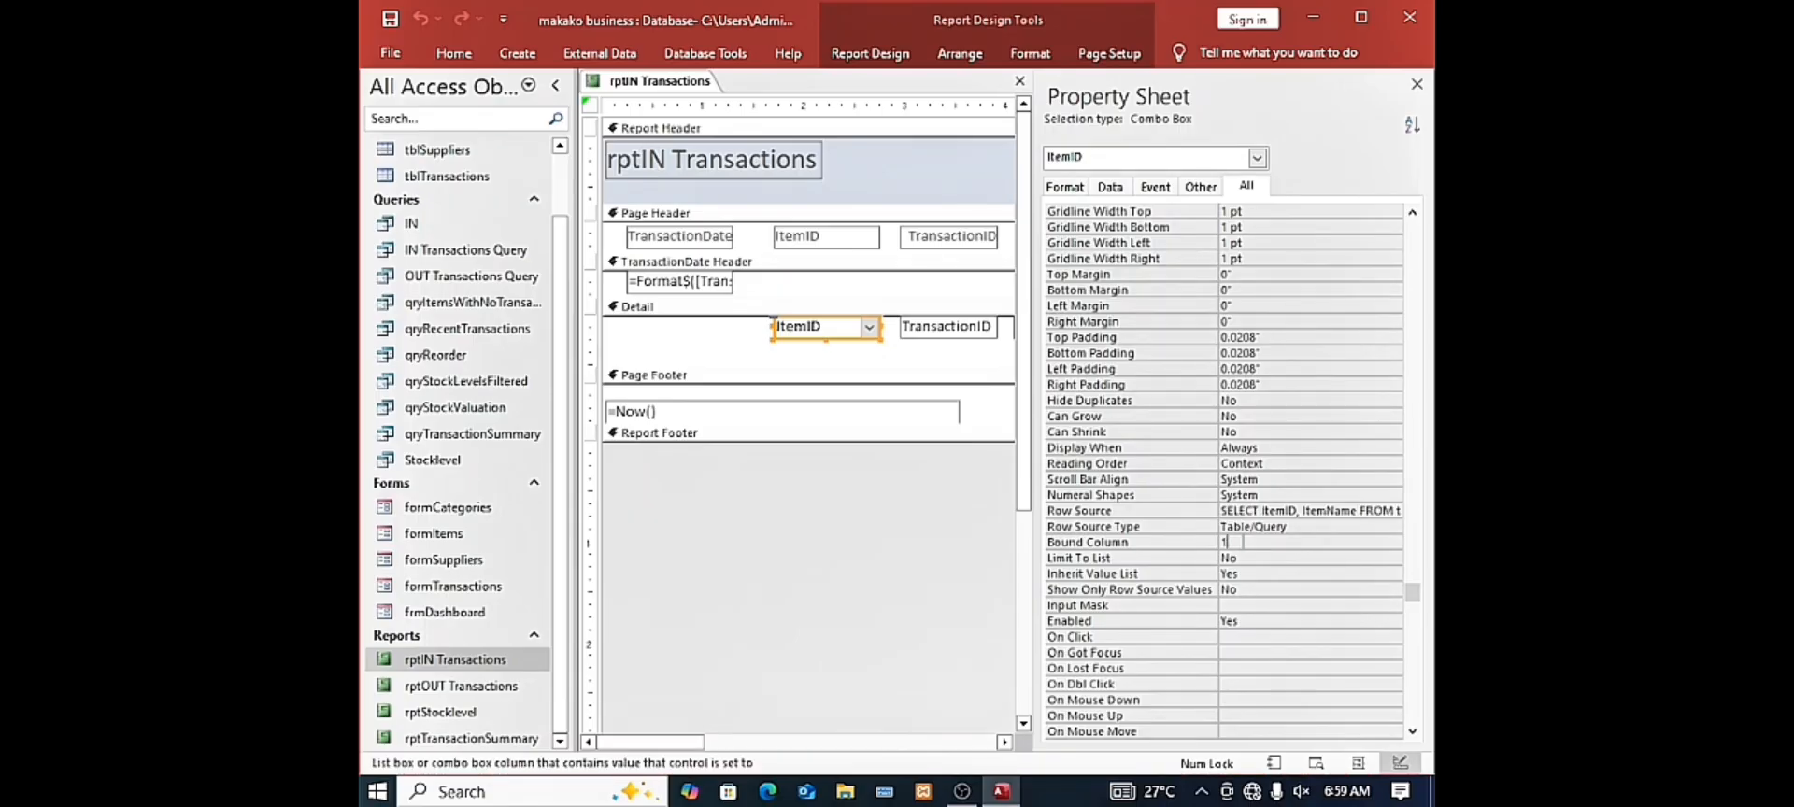
{"action": "scroll", "coordinate": [1279, 369], "scroll_direction": "up", "scroll_amount": 10}
{"action": "scroll", "coordinate": [1279, 369], "scroll_direction": "up", "scroll_amount": 2}
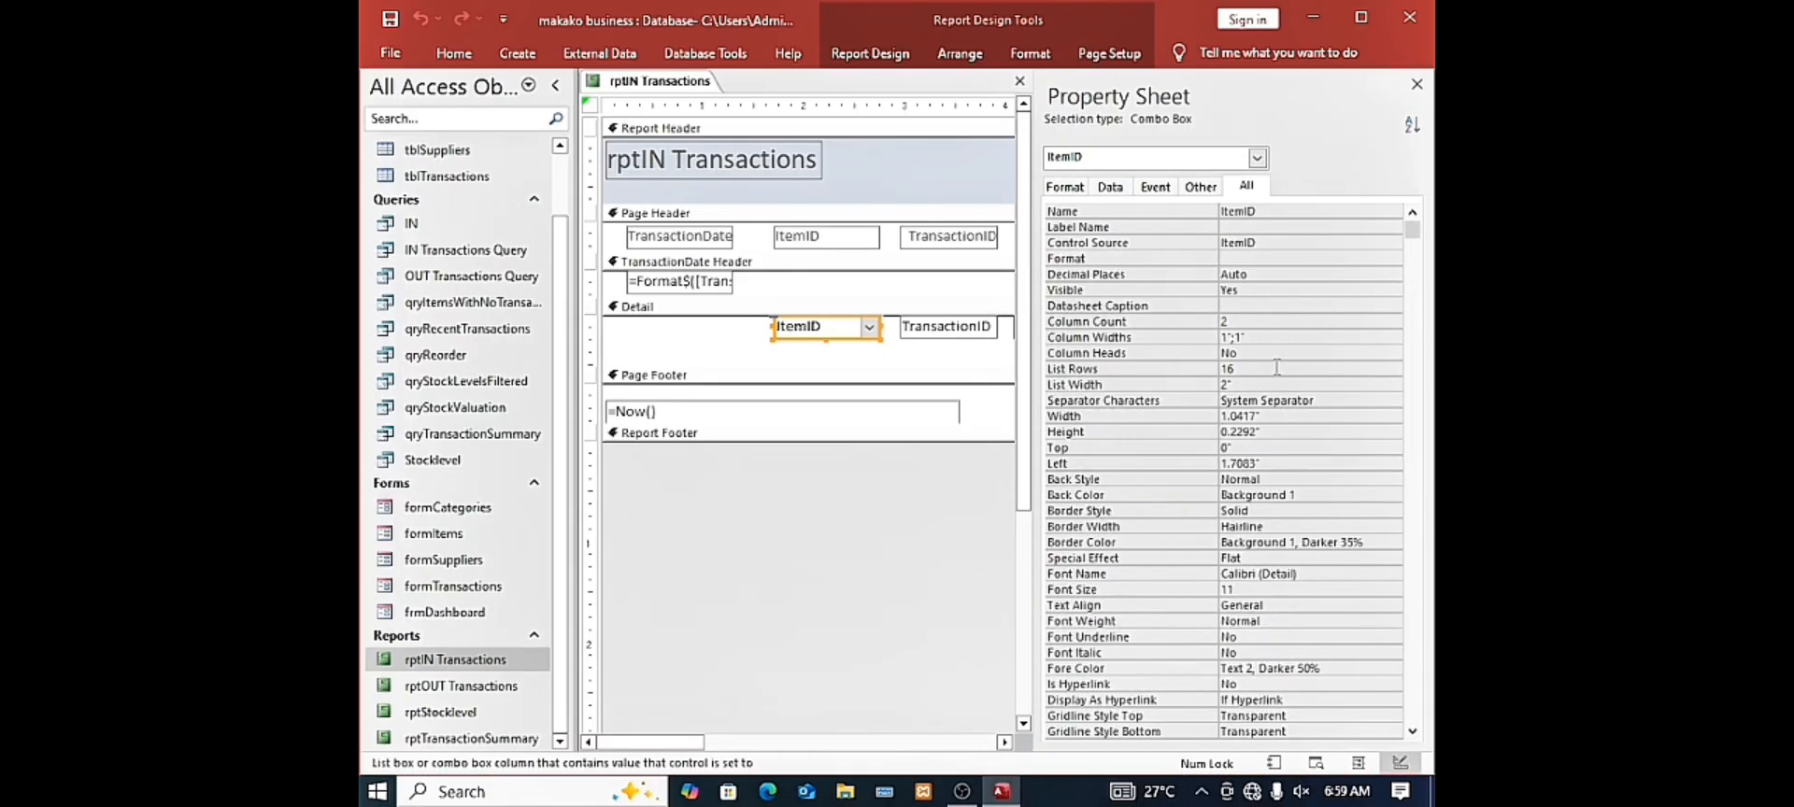
{"action": "left_click", "coordinate": [1228, 337]}
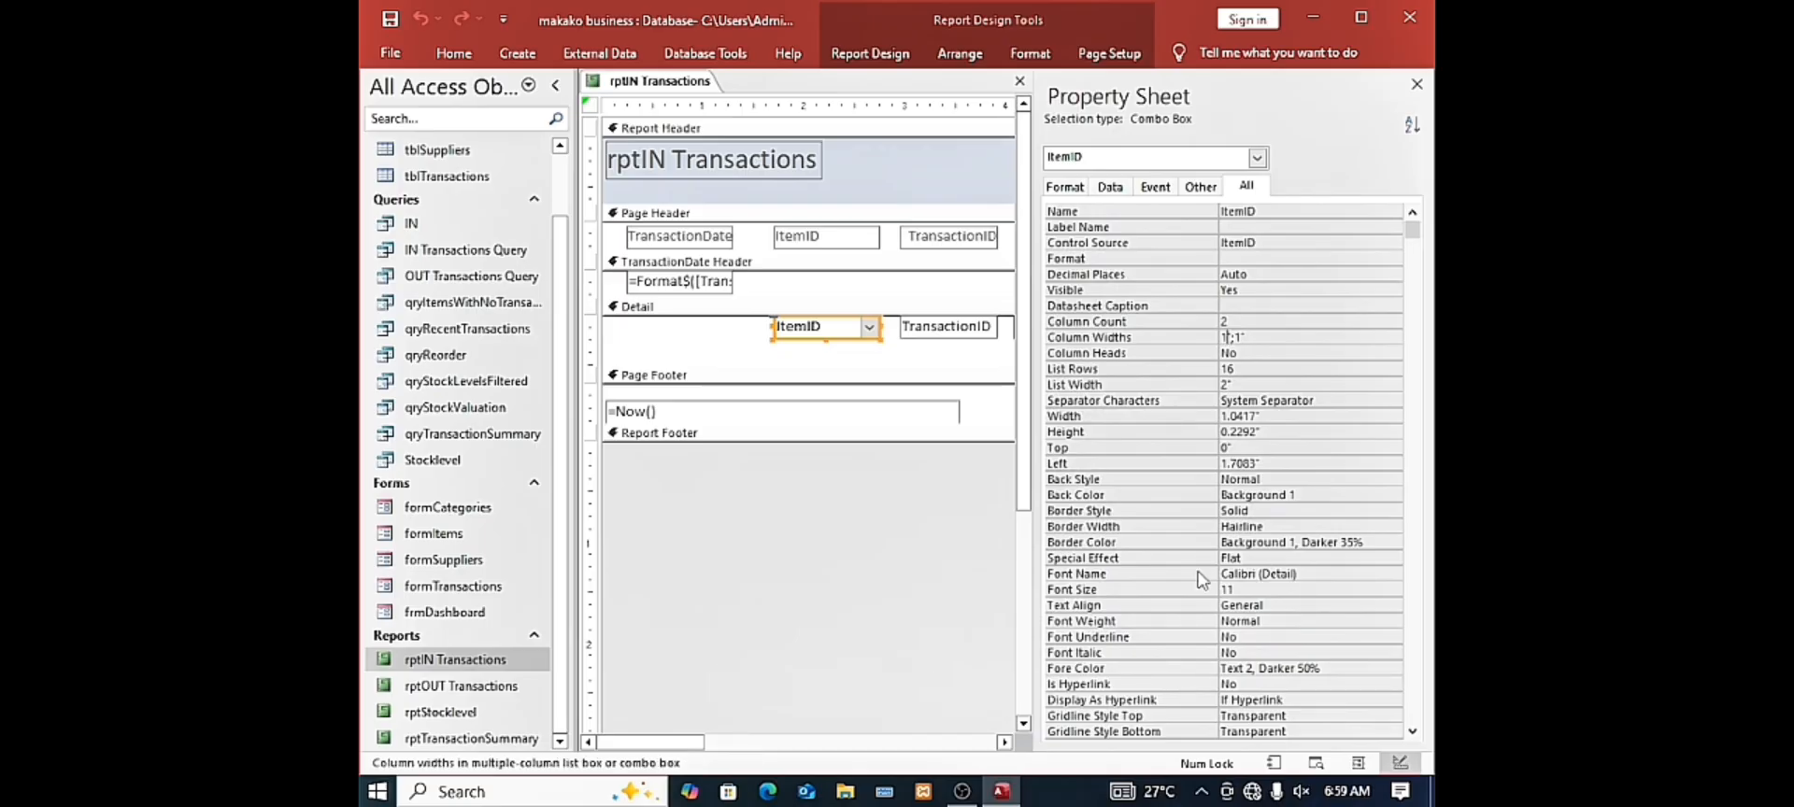
{"action": "key", "text": "BackSpace"}
{"action": "type", "text": "0"}
Check the ItemID column of rptIN Transactions in Report View, save the report and close it
{"action": "right_click", "coordinate": [655, 83]}
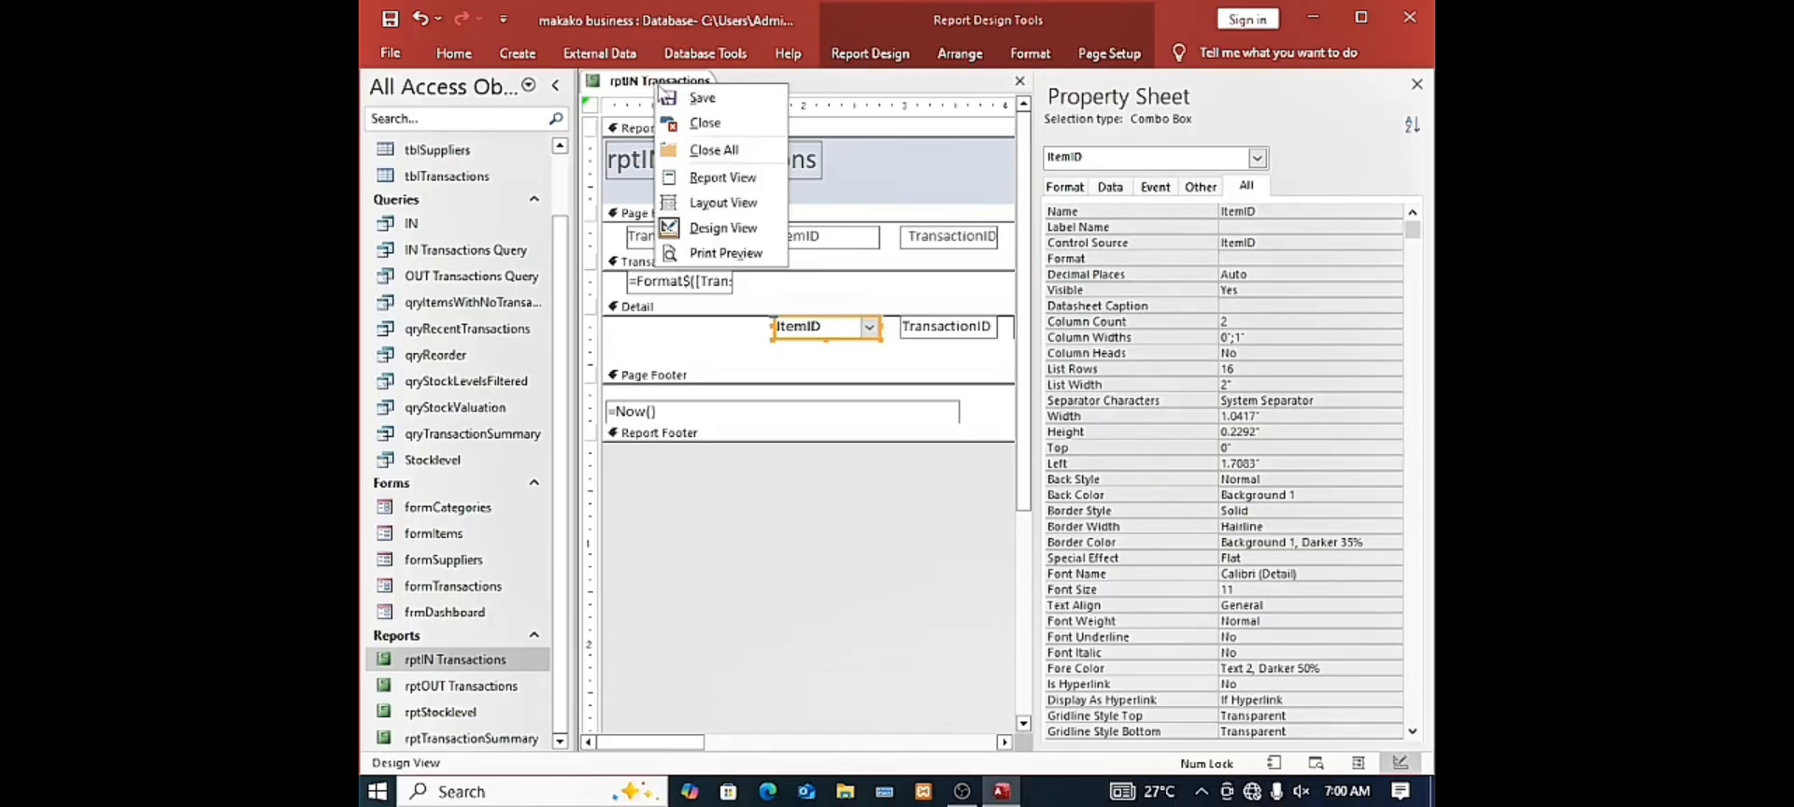
{"action": "left_click", "coordinate": [715, 178]}
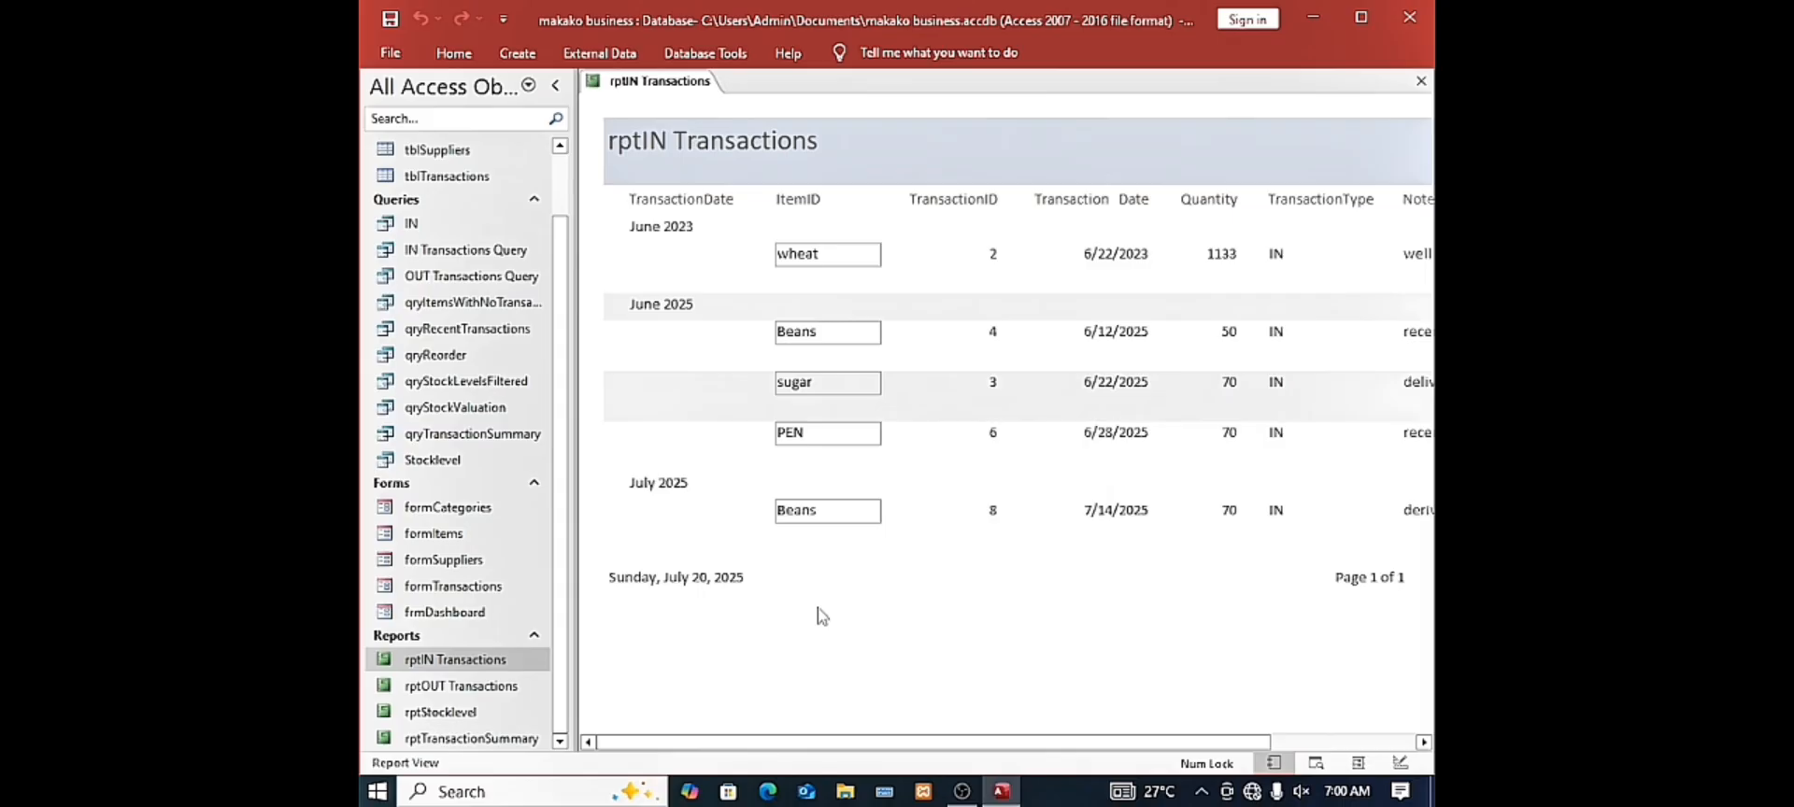
{"action": "right_click", "coordinate": [646, 82]}
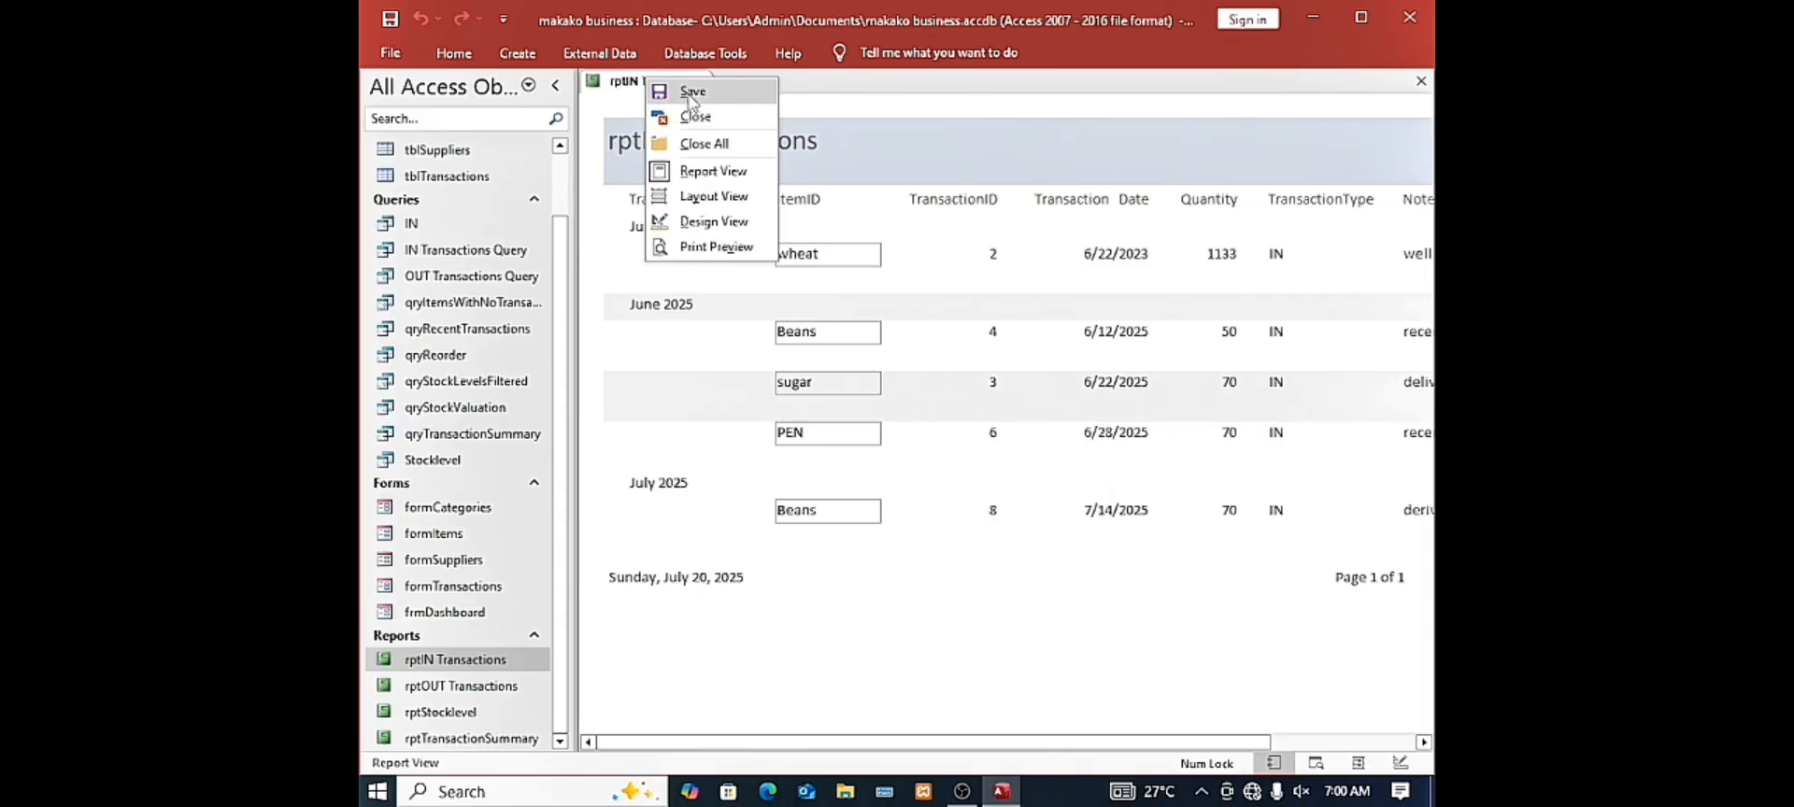
{"action": "left_click", "coordinate": [691, 93]}
{"action": "right_click", "coordinate": [676, 82]}
{"action": "left_click", "coordinate": [708, 119]}
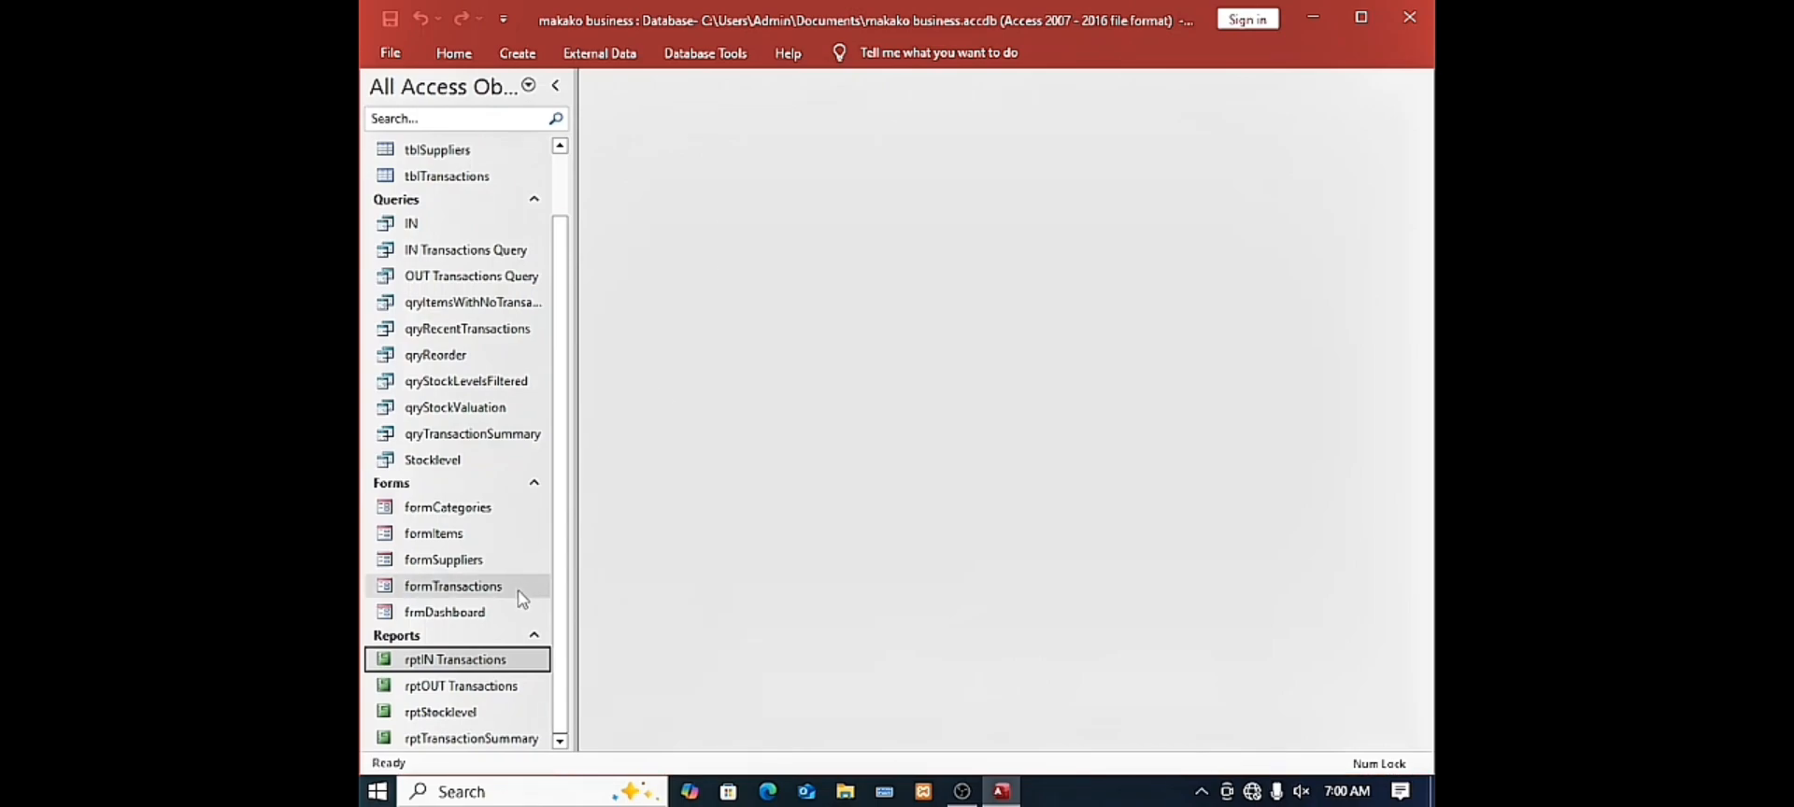
Open the rptStocklevel report, review its items and stock columns, and close it
{"action": "left_click", "coordinate": [471, 714]}
{"action": "double_click", "coordinate": [472, 713]}
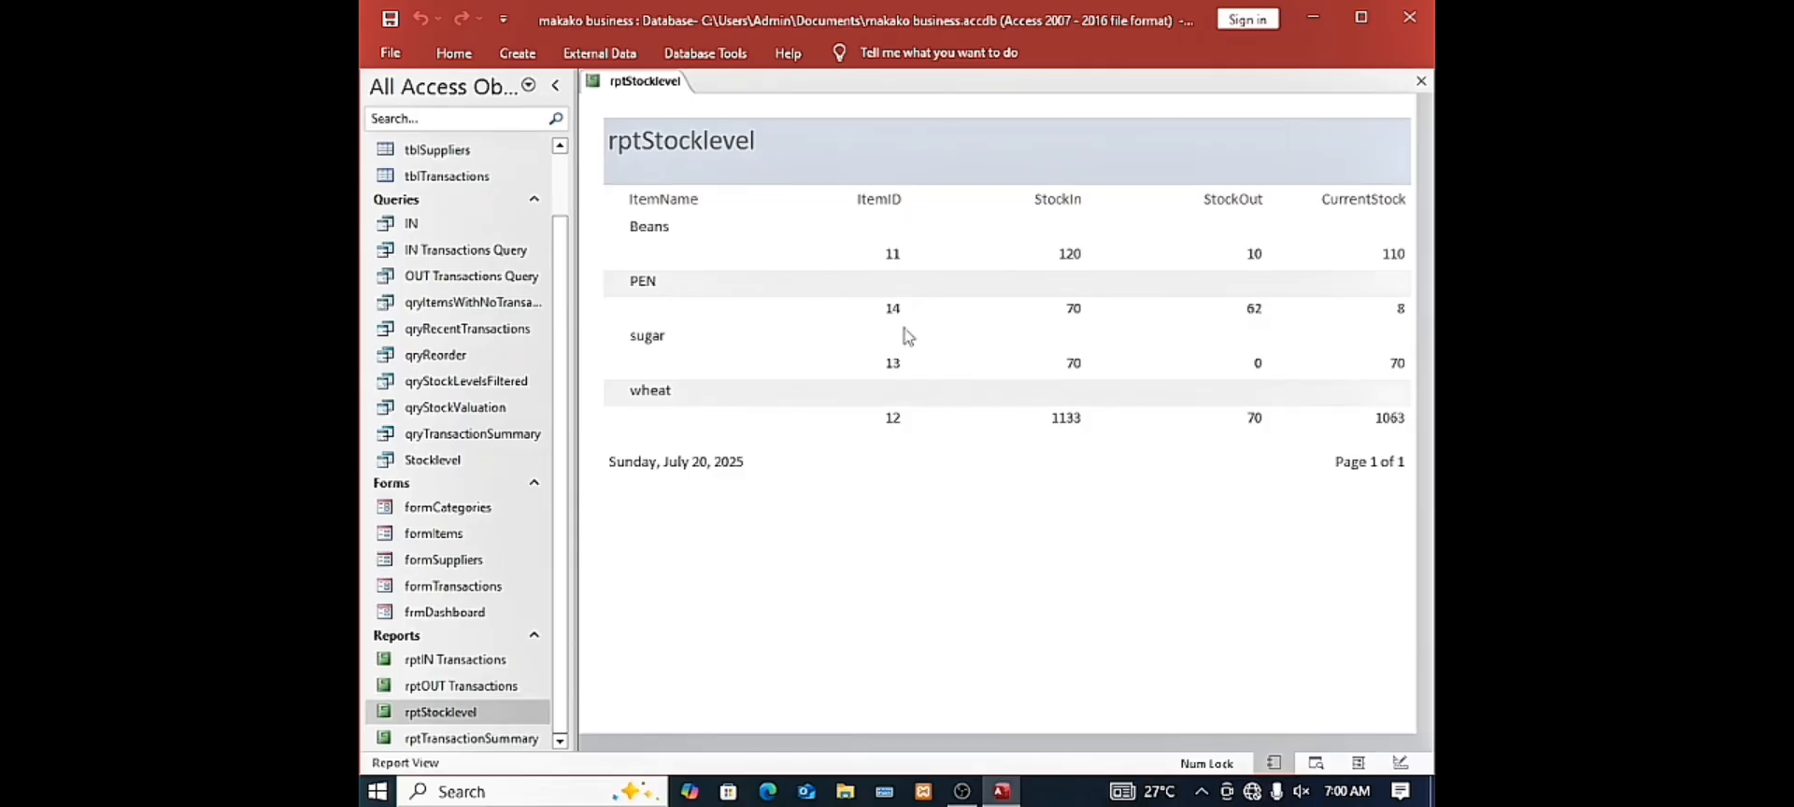
{"action": "right_click", "coordinate": [669, 82]}
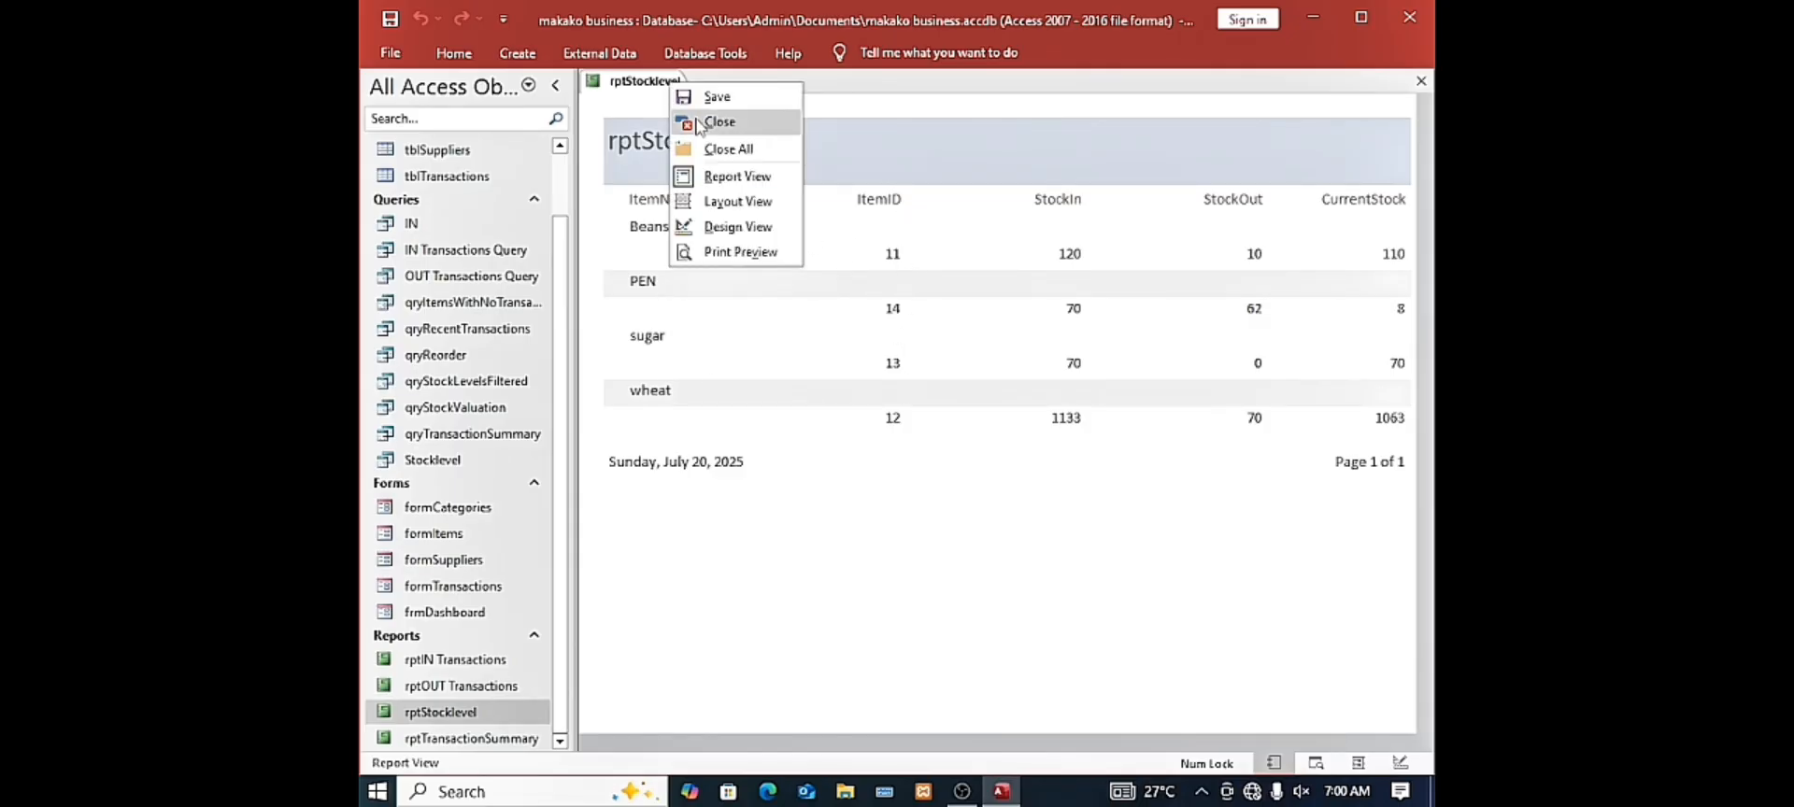
{"action": "left_click", "coordinate": [718, 122]}
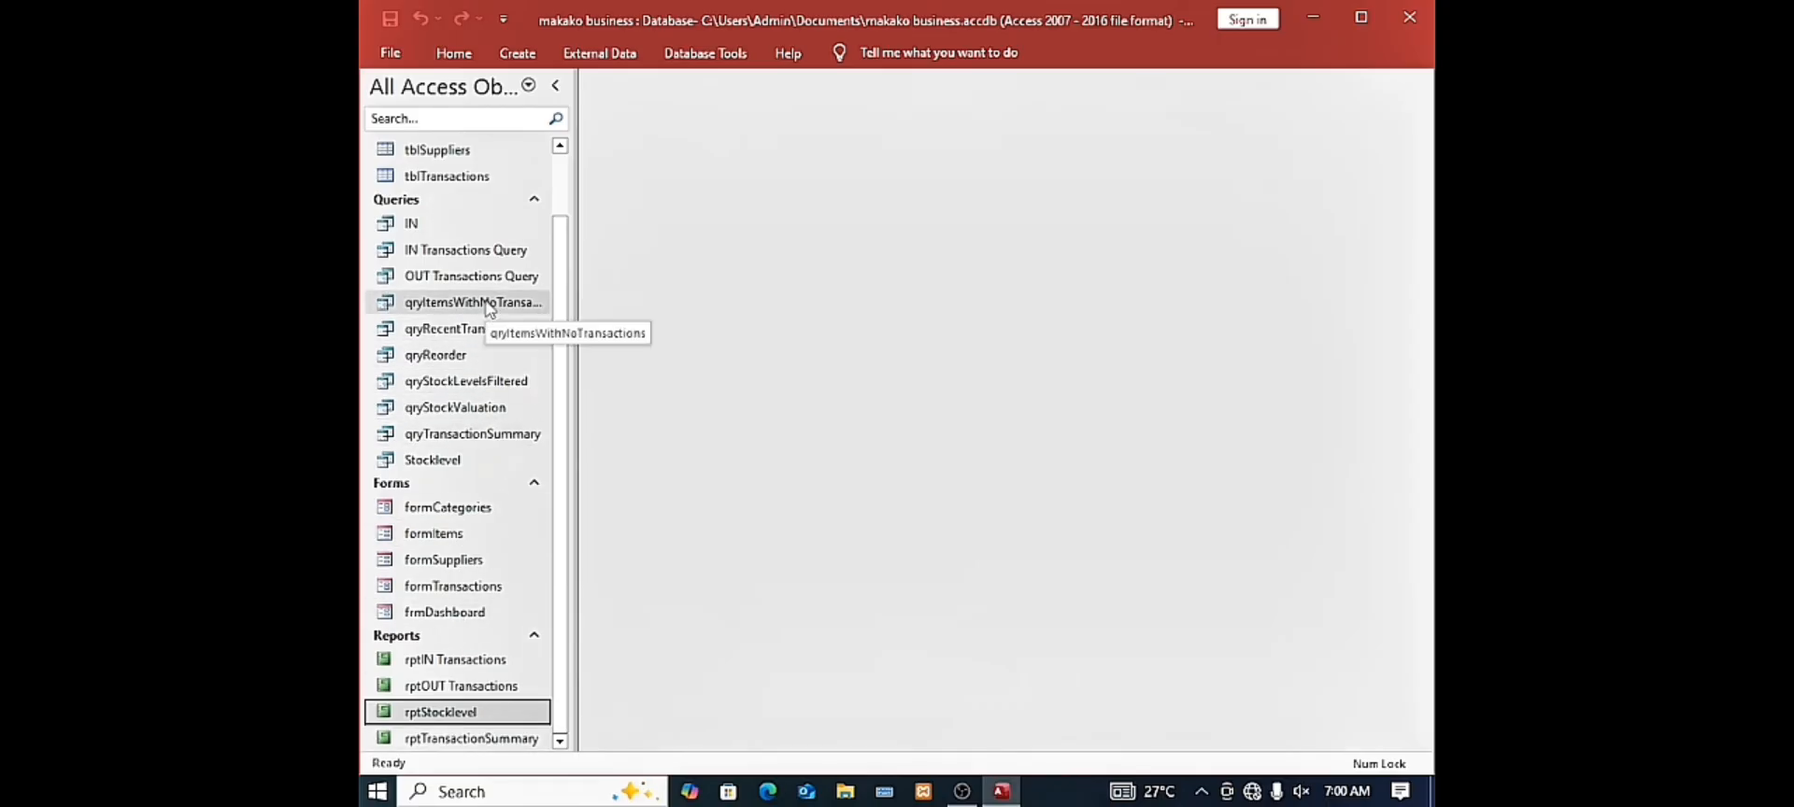
Open the qryReorder query, review the items that need restocking, and close it
{"action": "double_click", "coordinate": [474, 356]}
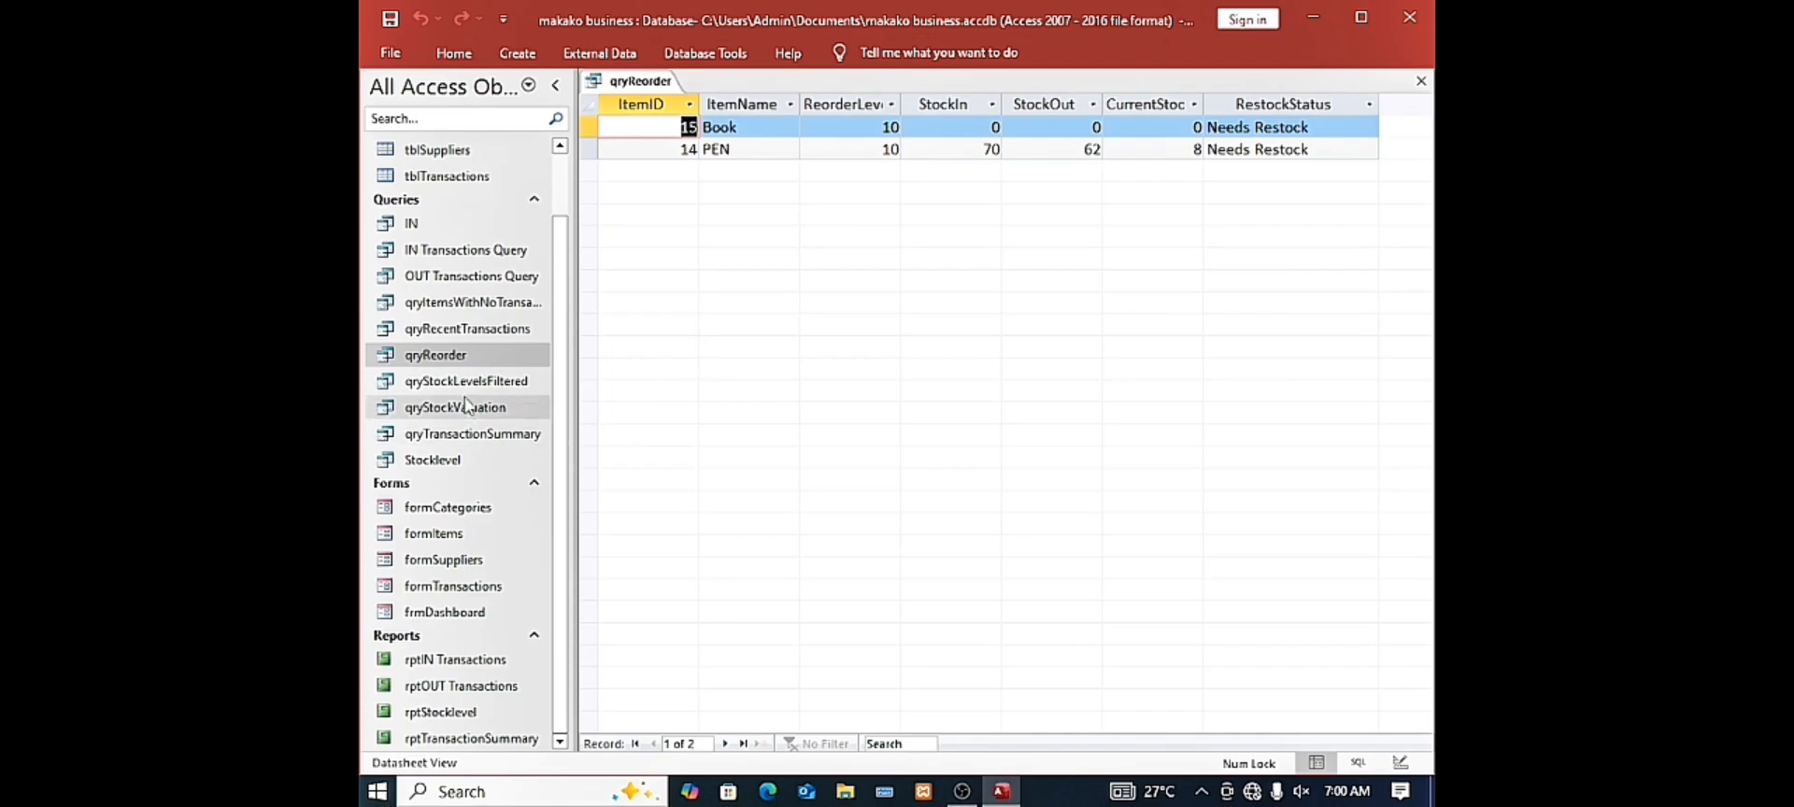
{"action": "right_click", "coordinate": [641, 84]}
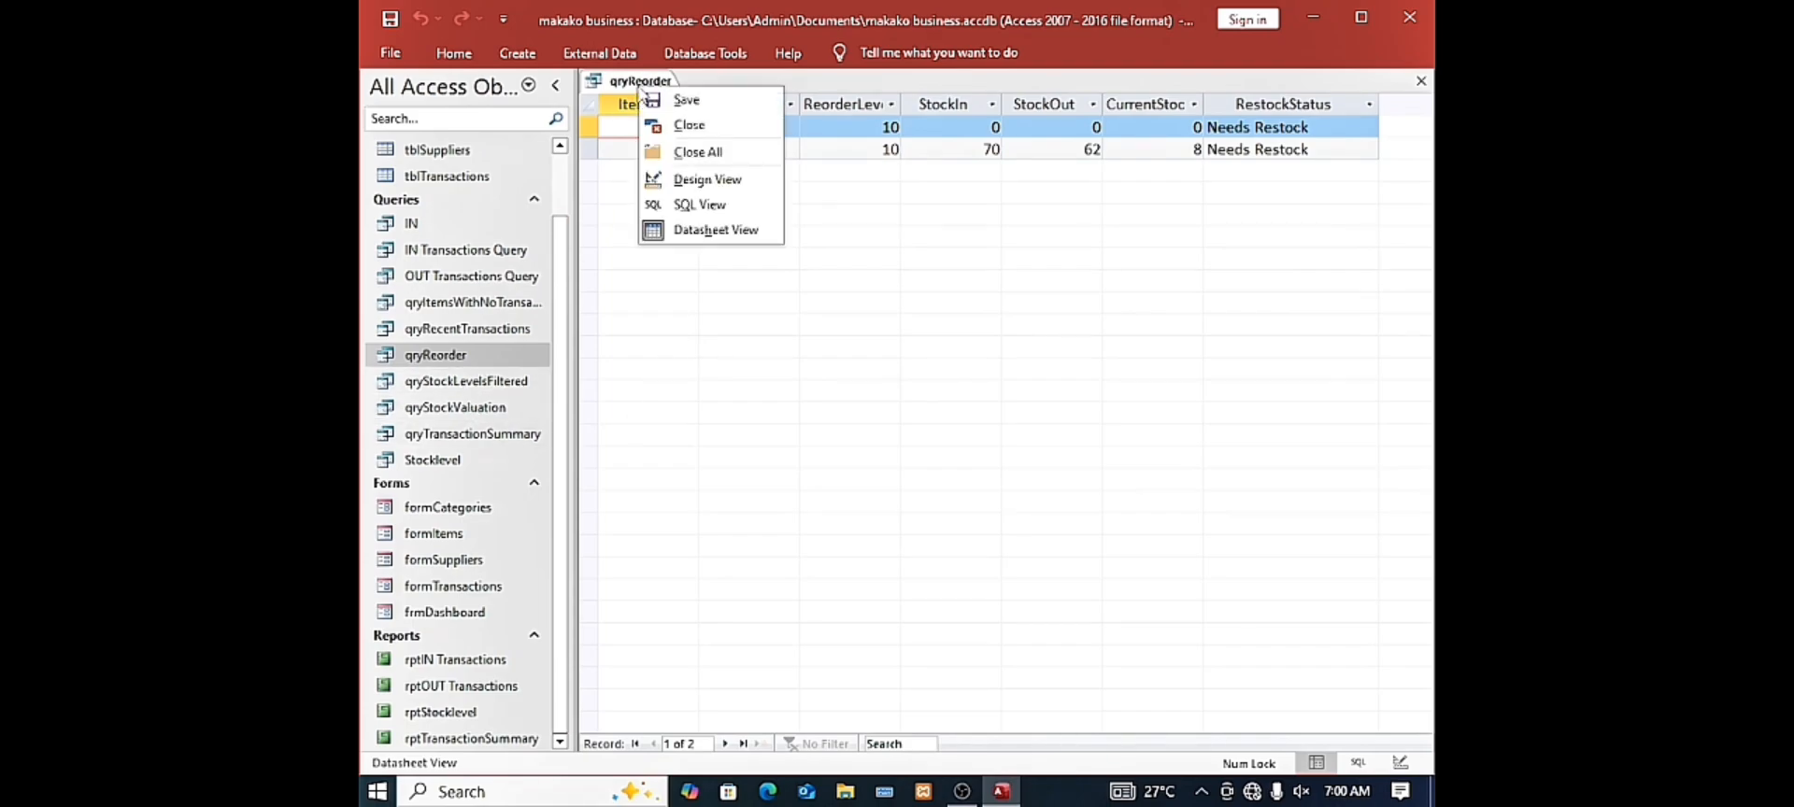
{"action": "left_click", "coordinate": [666, 124]}
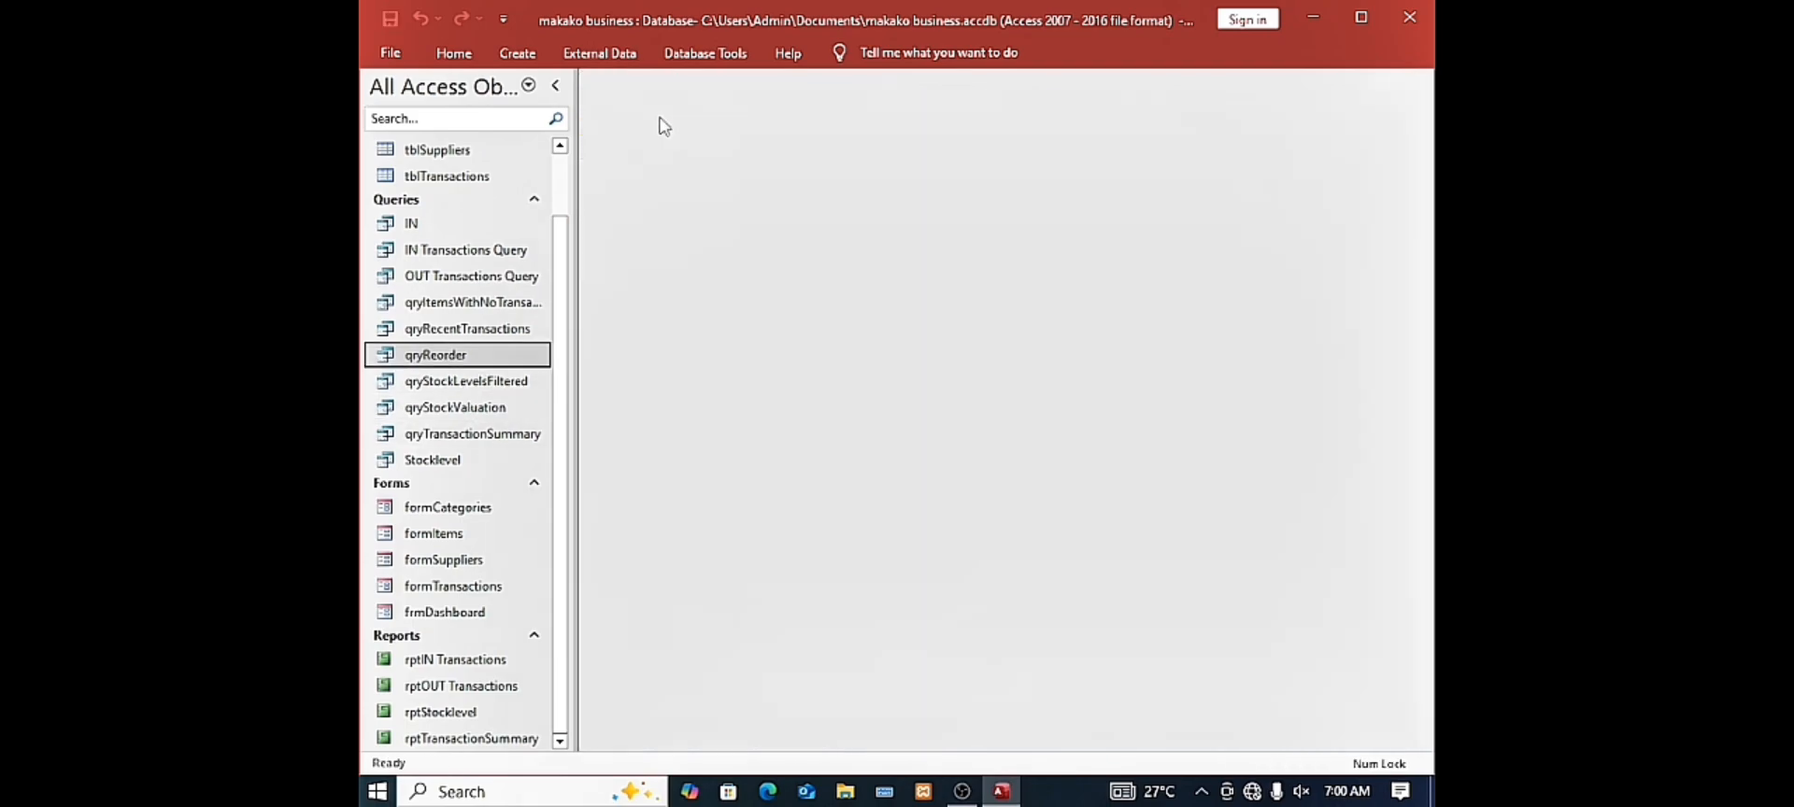
Start a Report Wizard report based on the qryReorder query and include all of its fields
{"action": "left_click", "coordinate": [507, 58]}
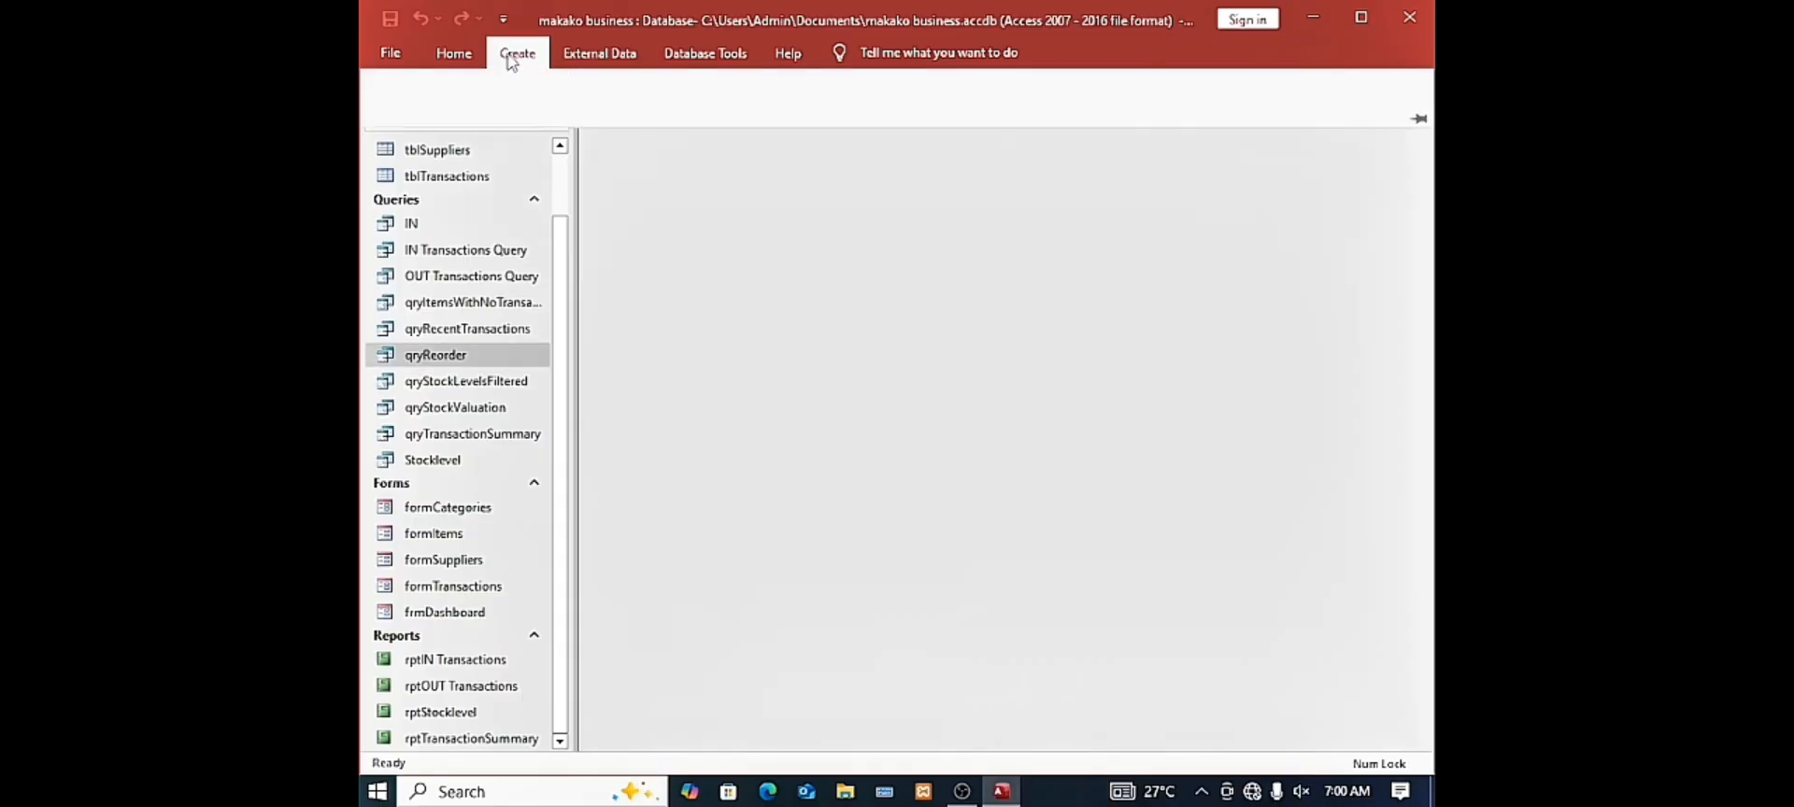
{"action": "left_click", "coordinate": [1216, 90]}
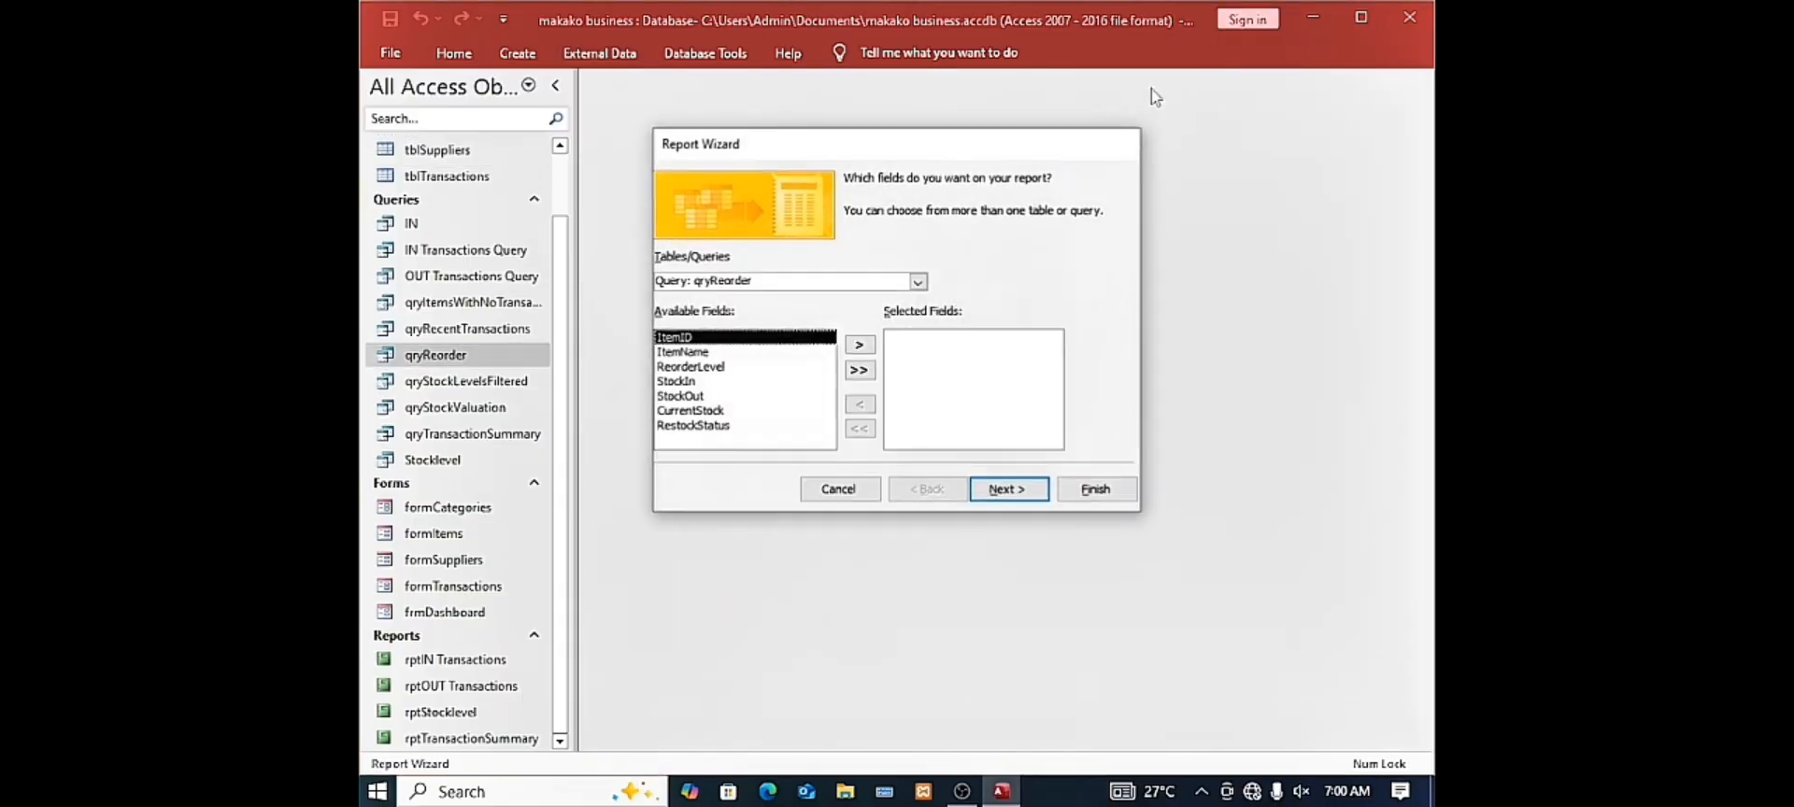
{"action": "left_click", "coordinate": [860, 379]}
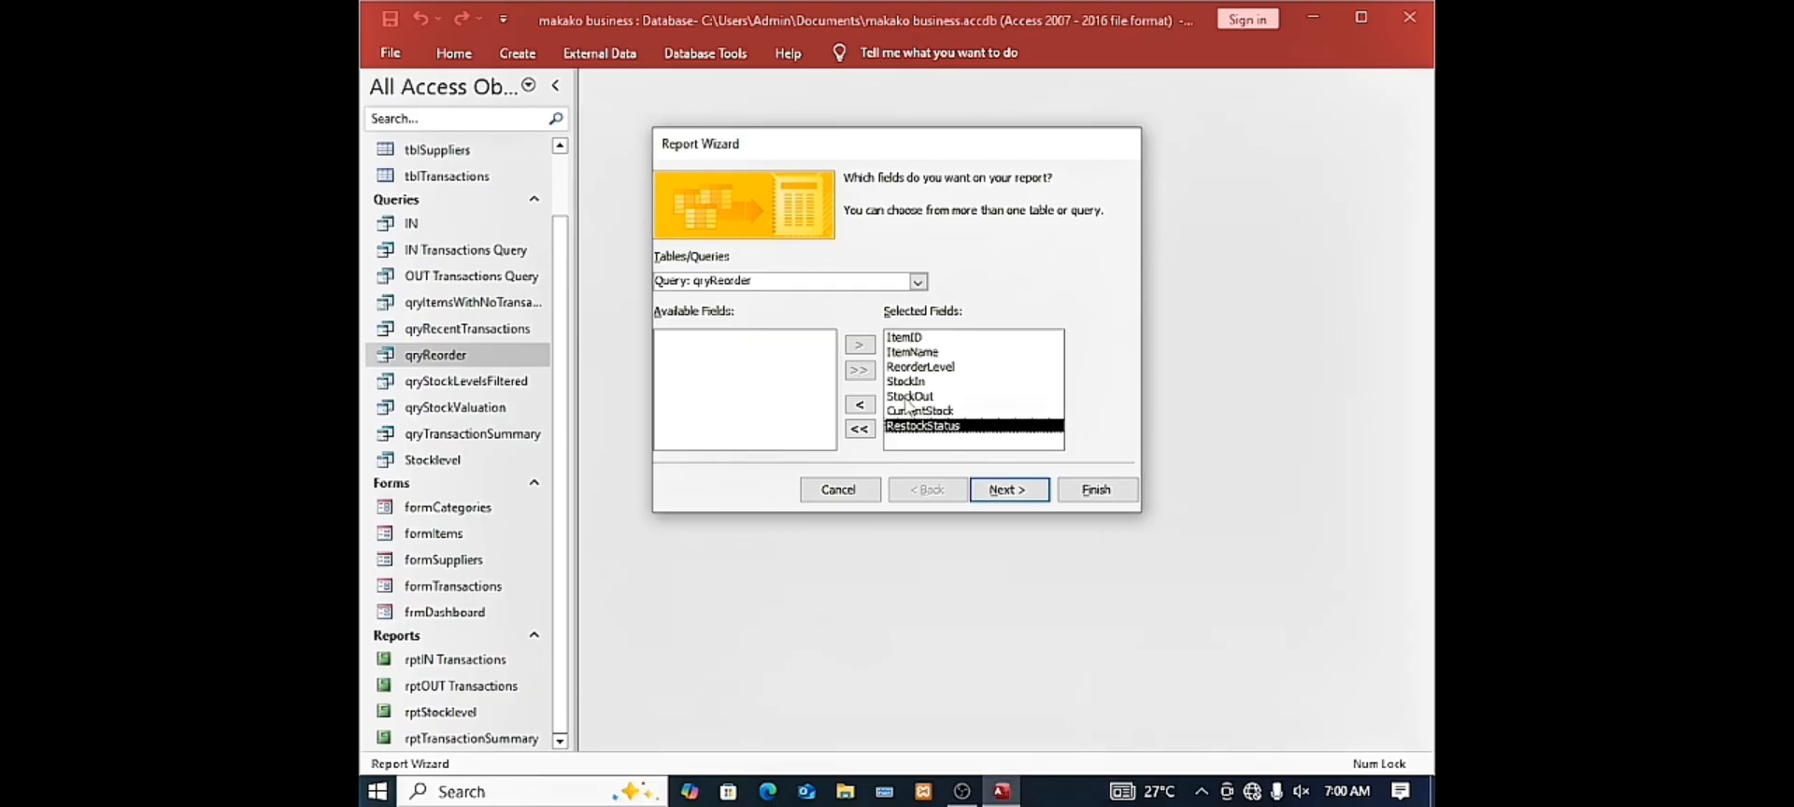
{"action": "left_click", "coordinate": [993, 495]}
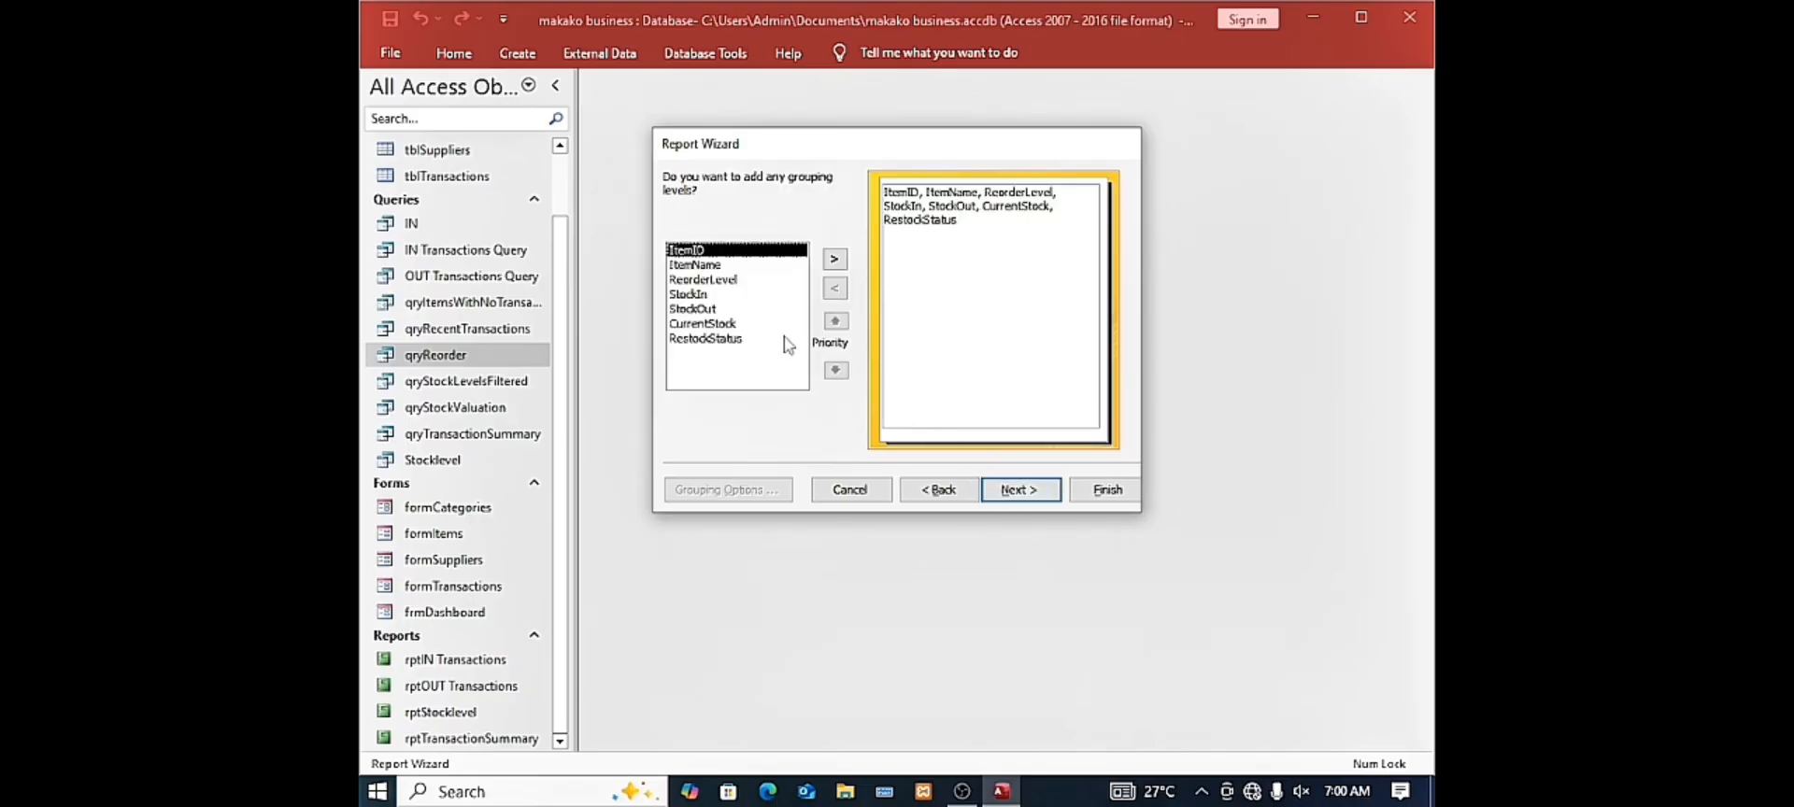
Group the report by ItemName and accept the default sorting and layout options
{"action": "left_click", "coordinate": [701, 264]}
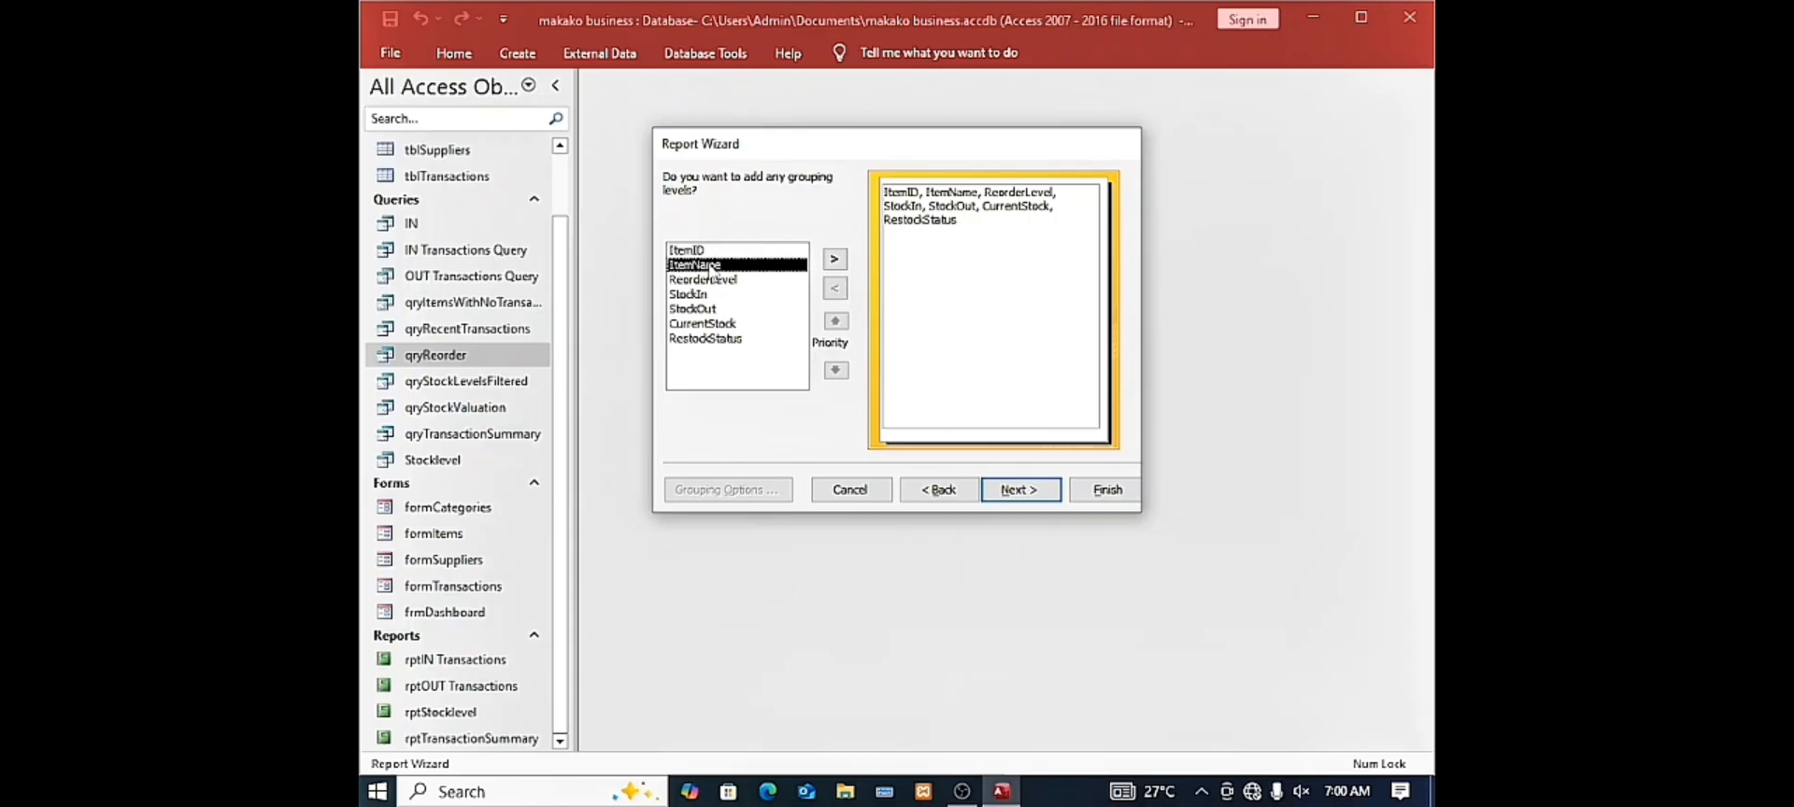
{"action": "left_click", "coordinate": [835, 259]}
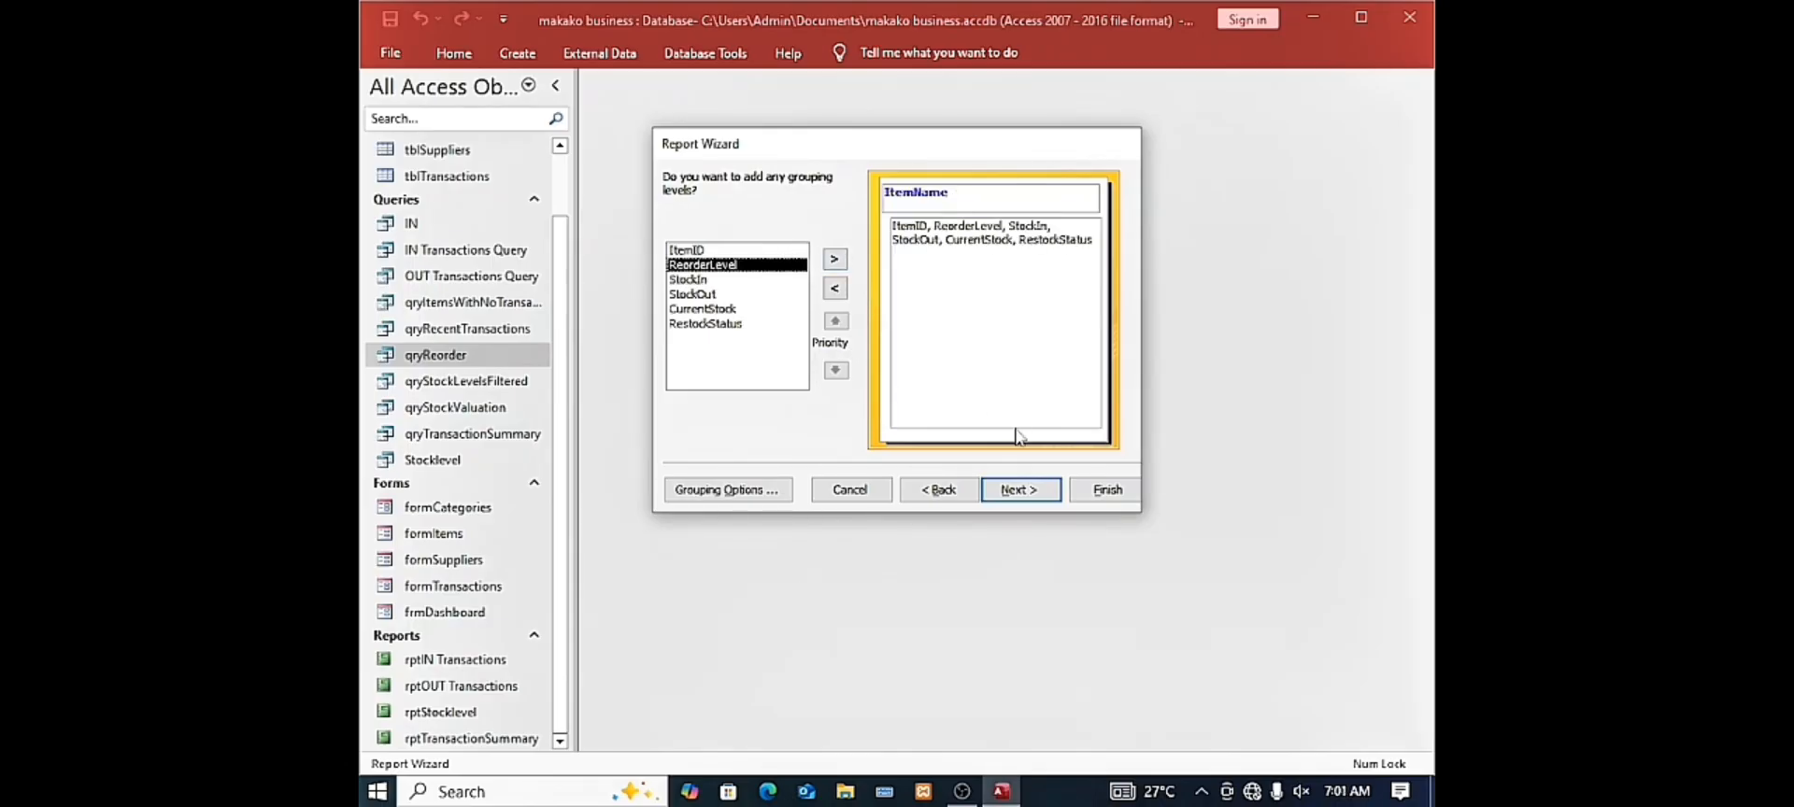
{"action": "left_click", "coordinate": [1006, 499]}
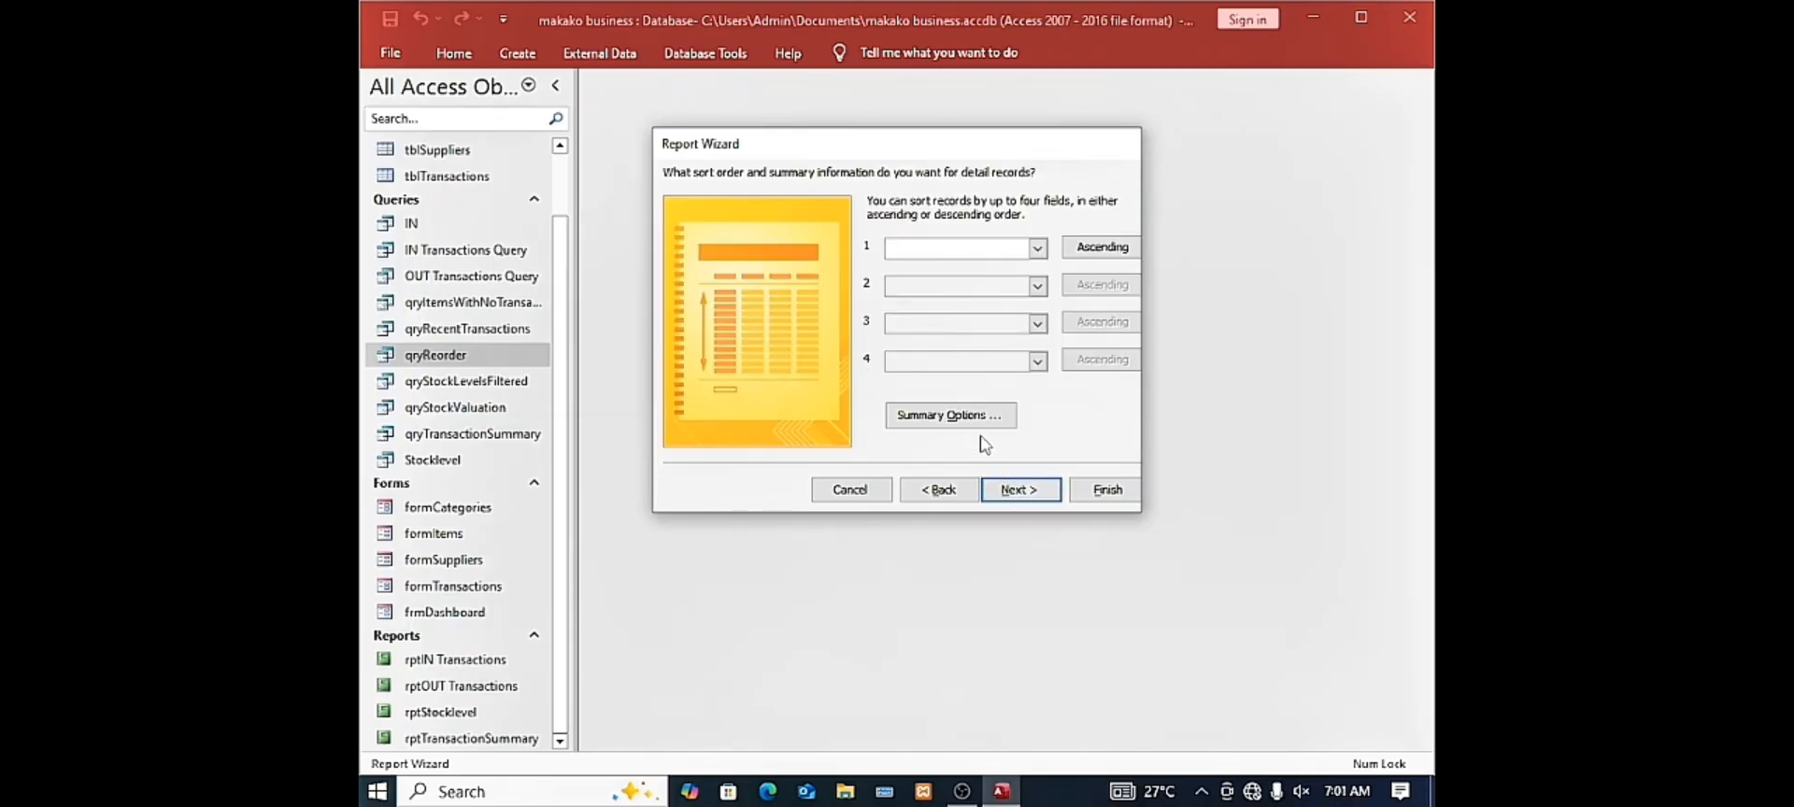
{"action": "left_click", "coordinate": [1028, 489]}
{"action": "left_click", "coordinate": [1026, 495]}
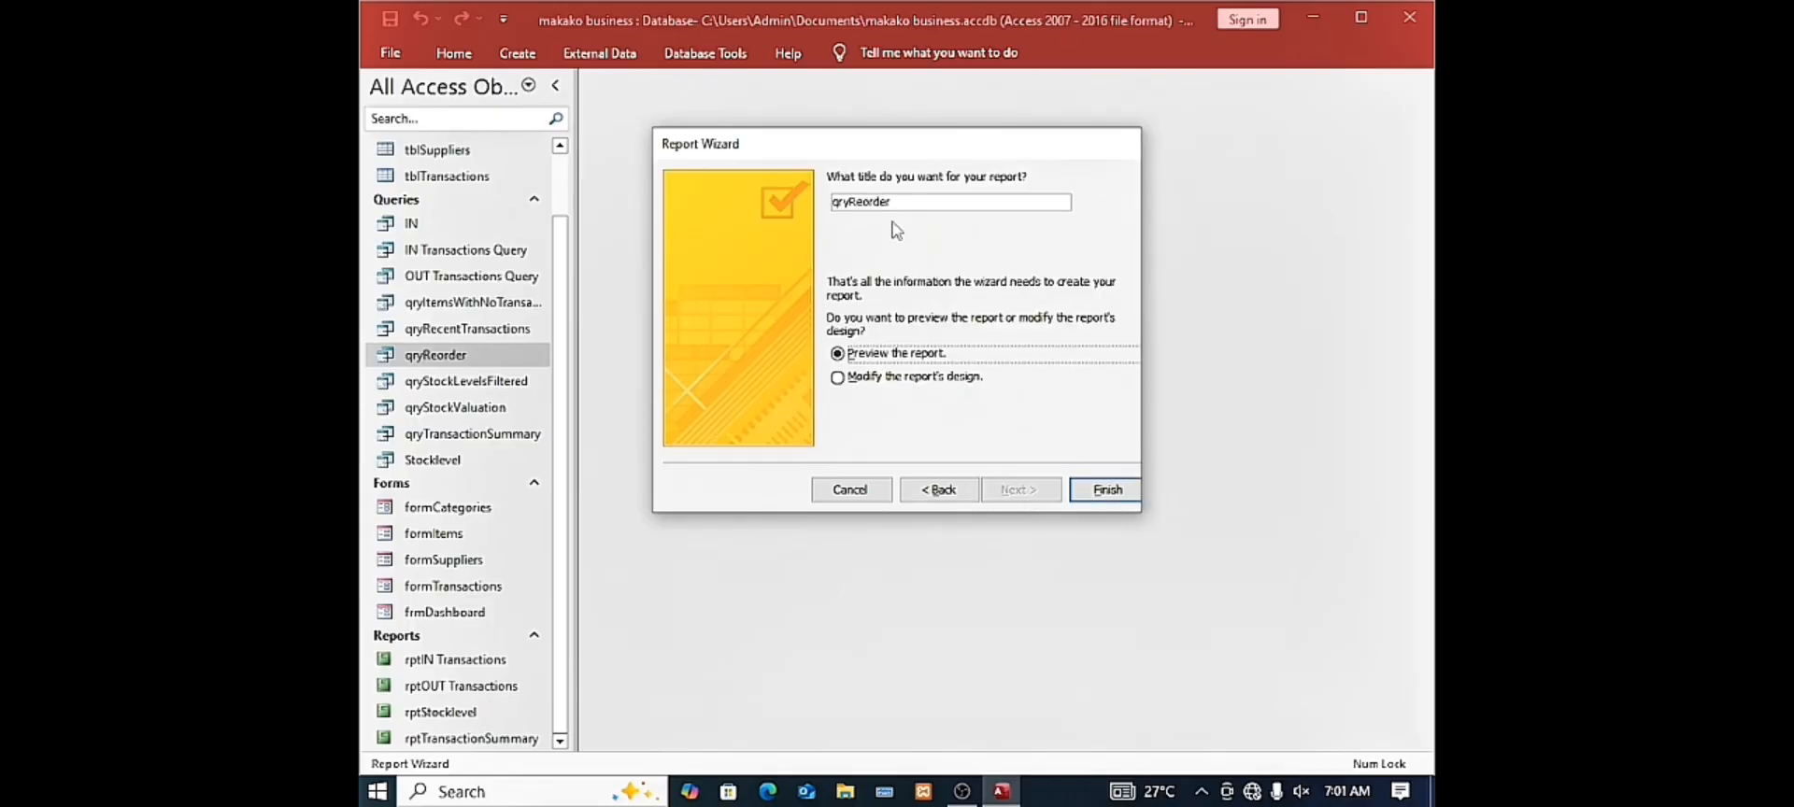
Title the report rptReorder and finish the wizard with the report preview
{"action": "left_click", "coordinate": [849, 201]}
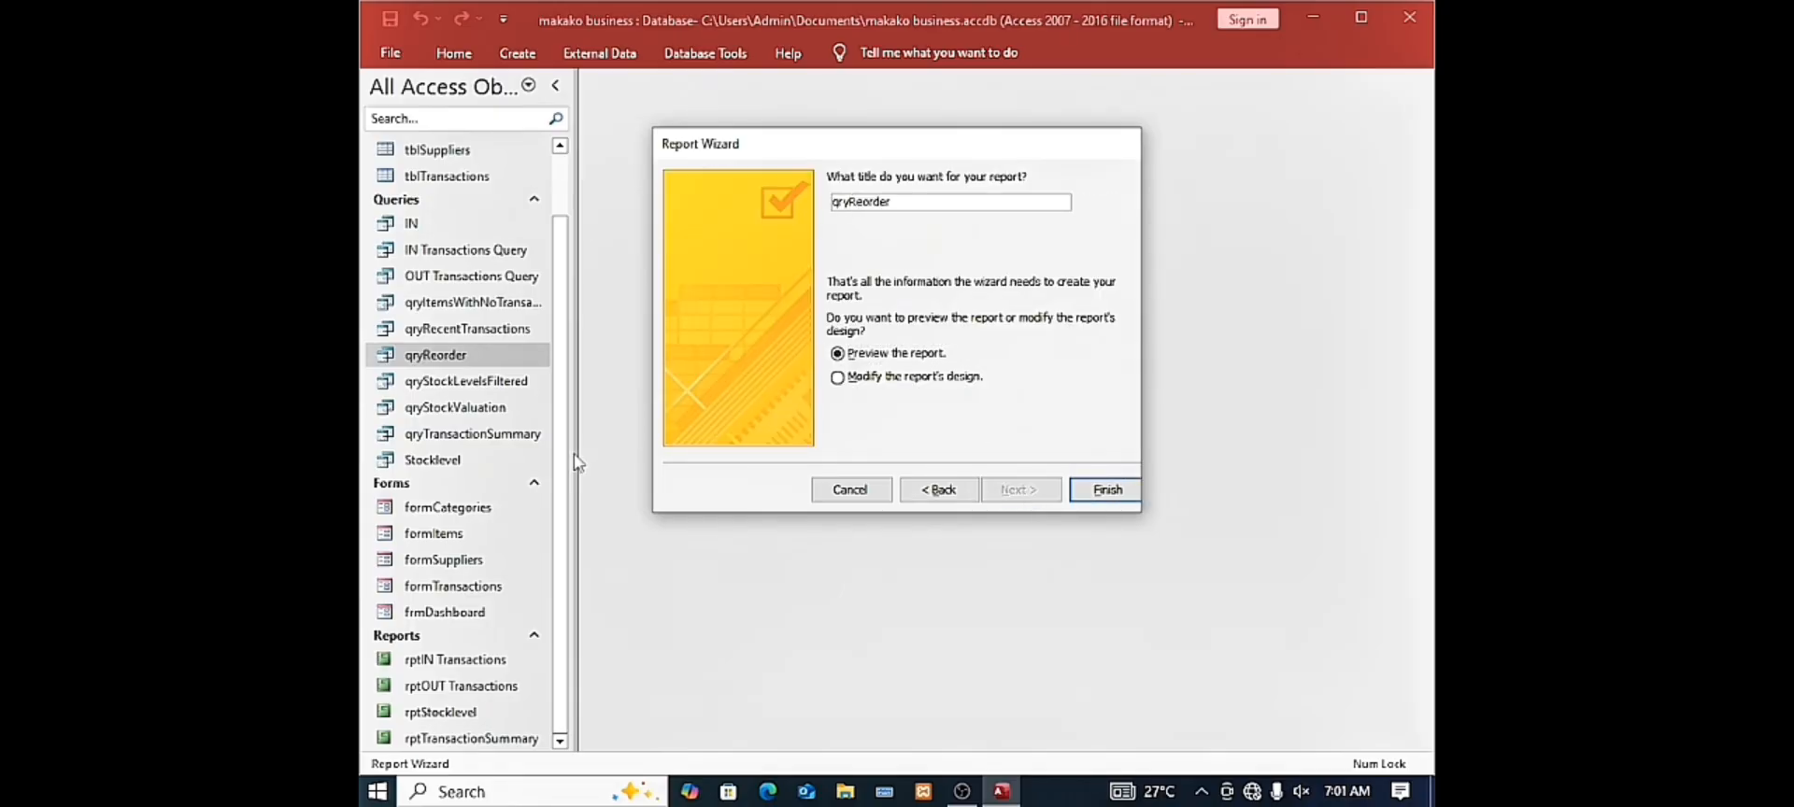
{"action": "key", "text": "BackSpace"}
{"action": "key", "text": "BackSpace"}
{"action": "key", "text": "BackSpace"}
{"action": "type", "text": "r"}
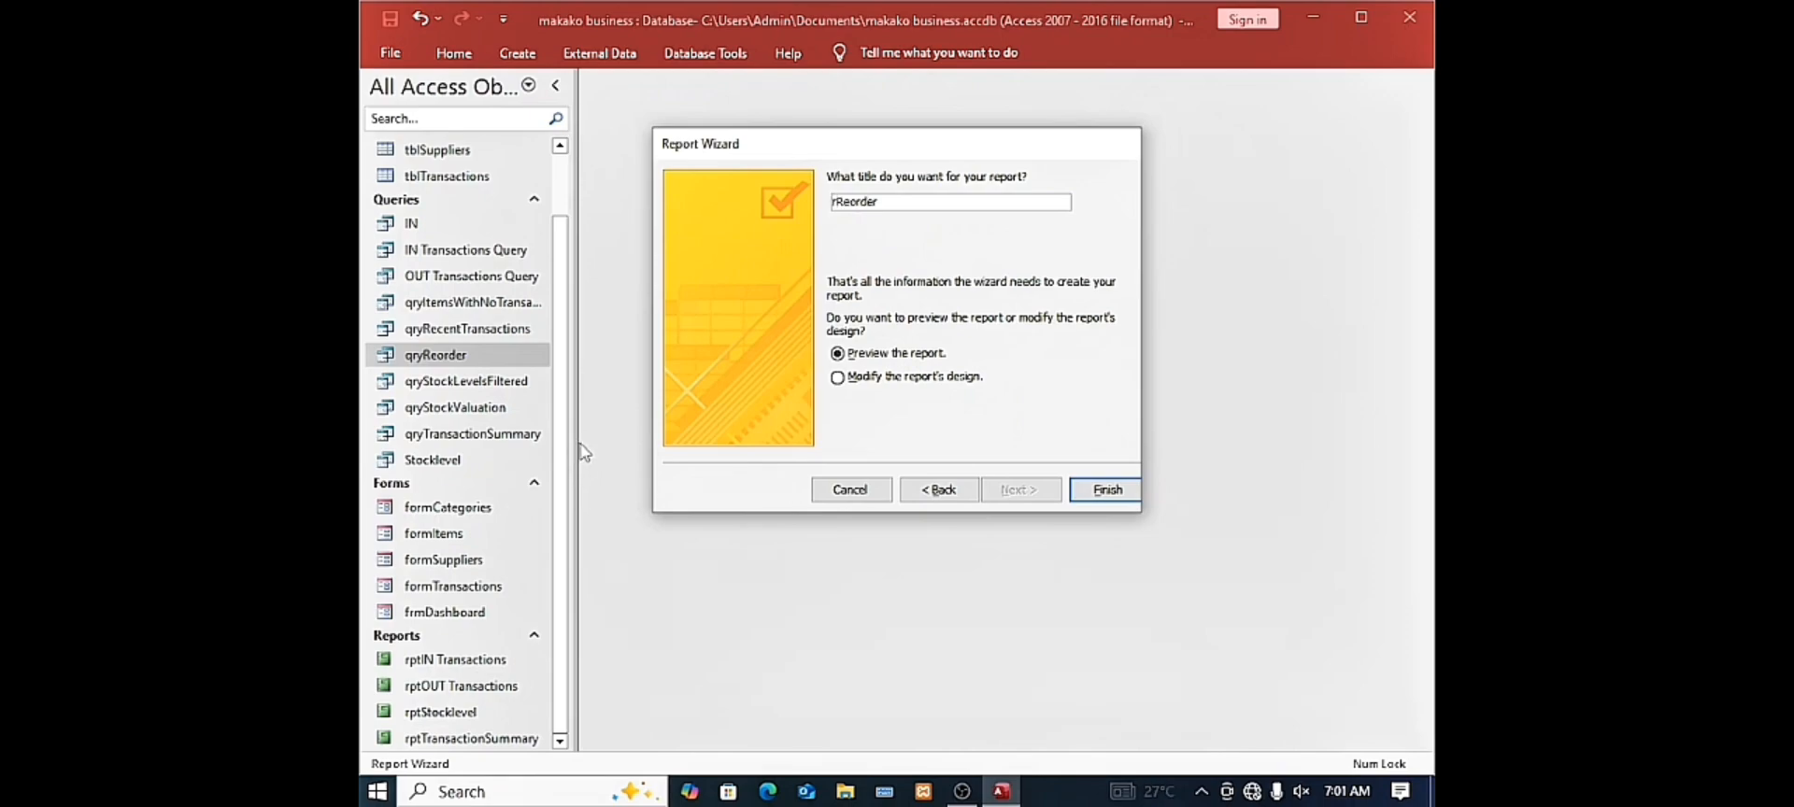
{"action": "type", "text": "pt"}
{"action": "left_click", "coordinate": [1103, 496]}
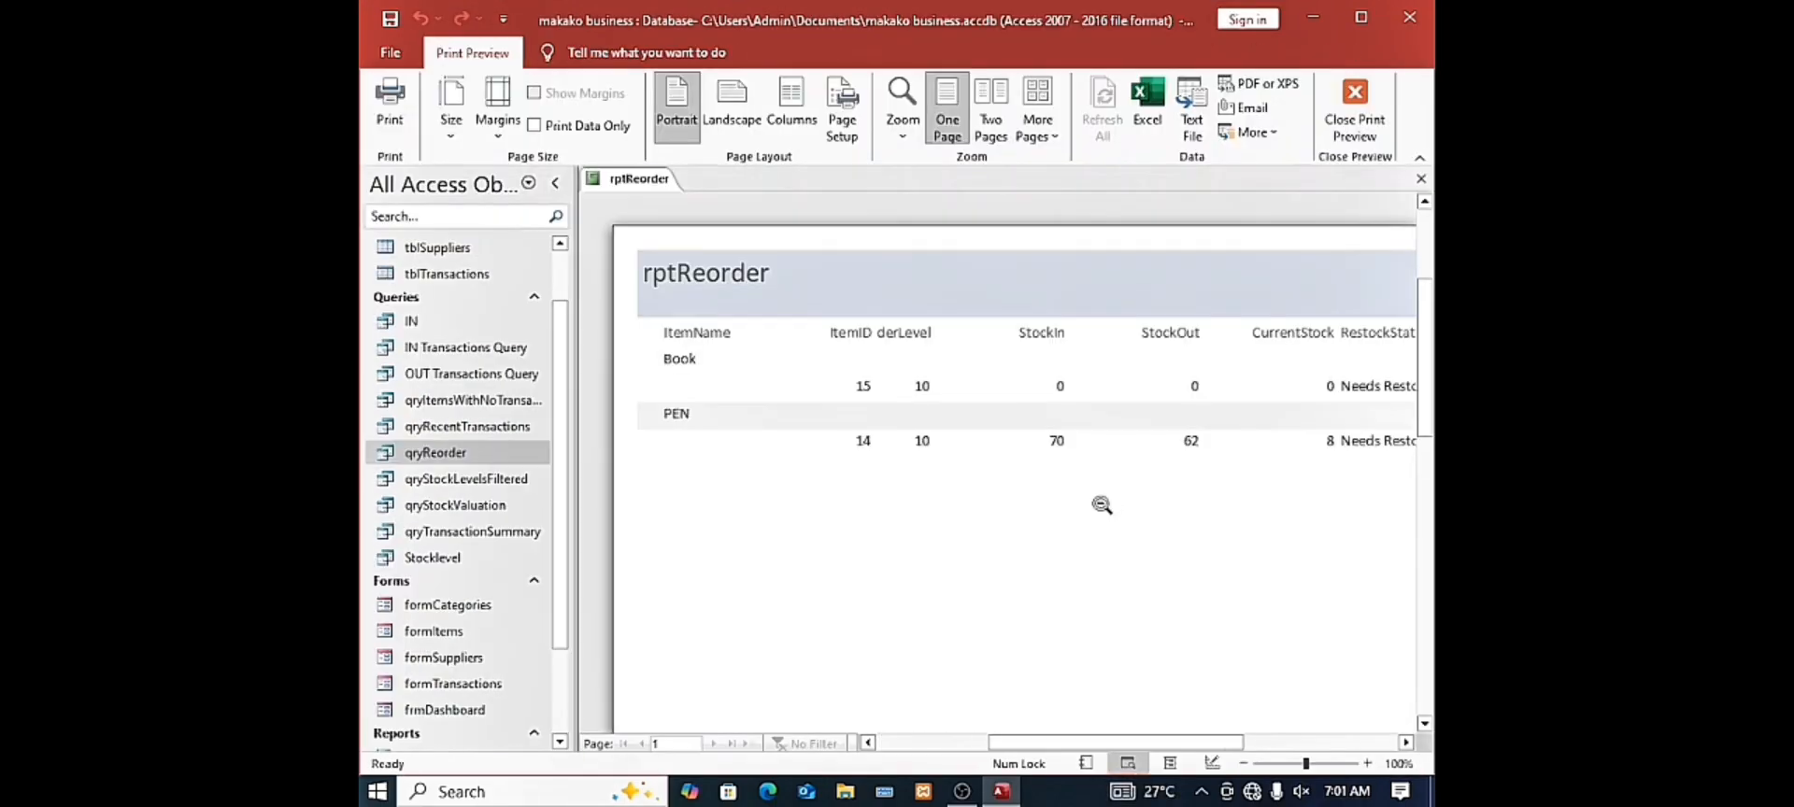
Review the rptReorder report's columns in Print Preview and close the report
{"action": "left_click_drag", "start_coordinate": [1127, 744], "coordinate": [1085, 738]}
{"action": "right_click", "coordinate": [650, 179]}
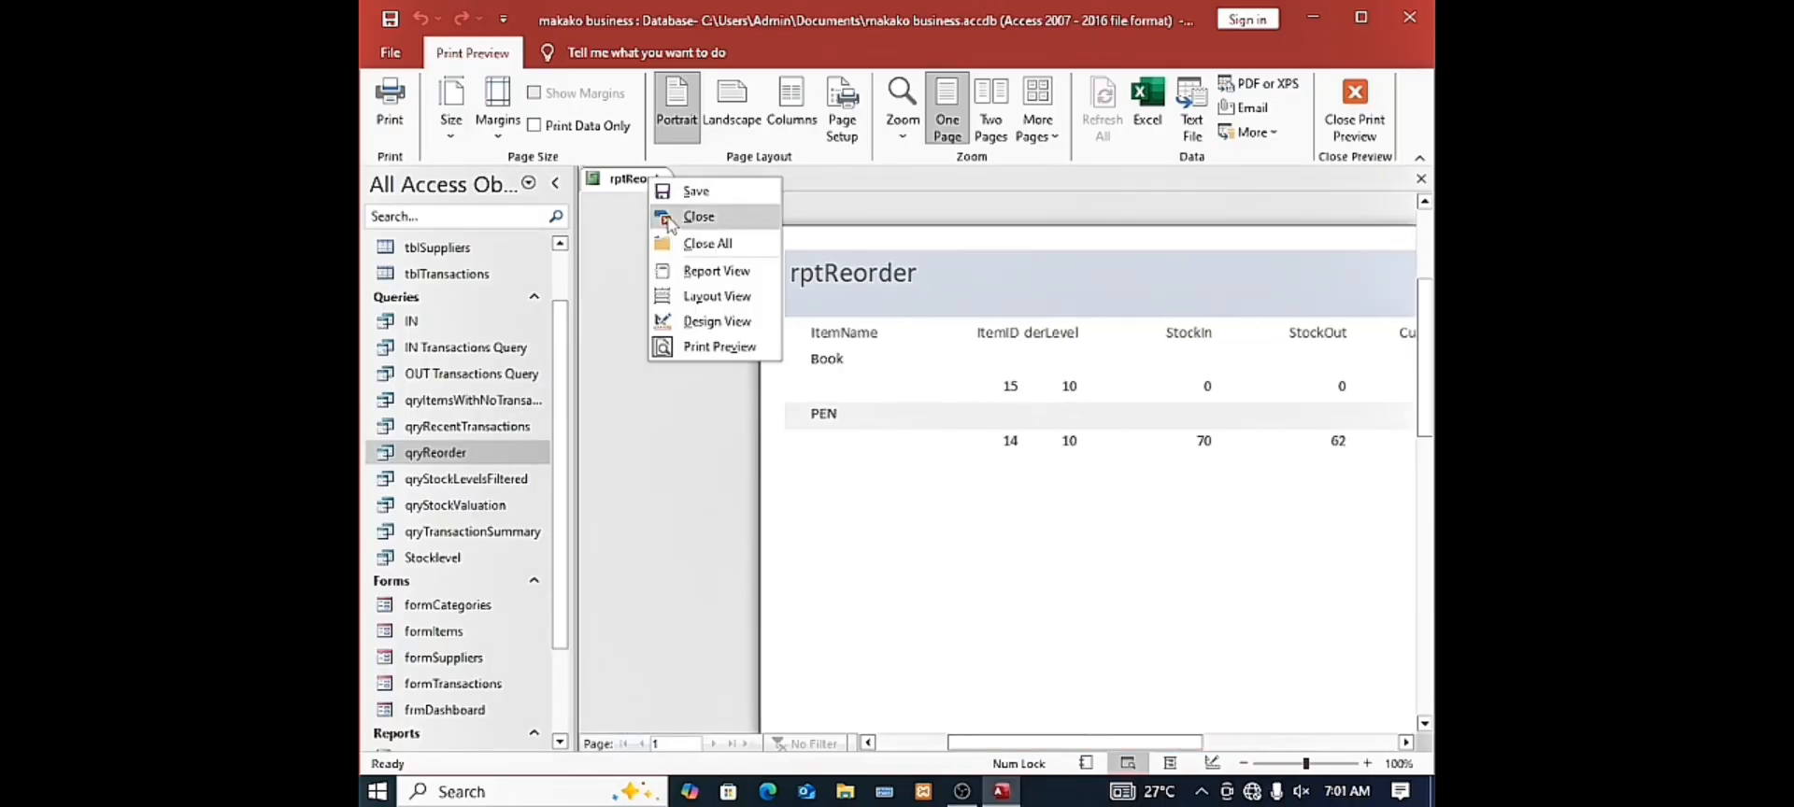
{"action": "left_click", "coordinate": [669, 218]}
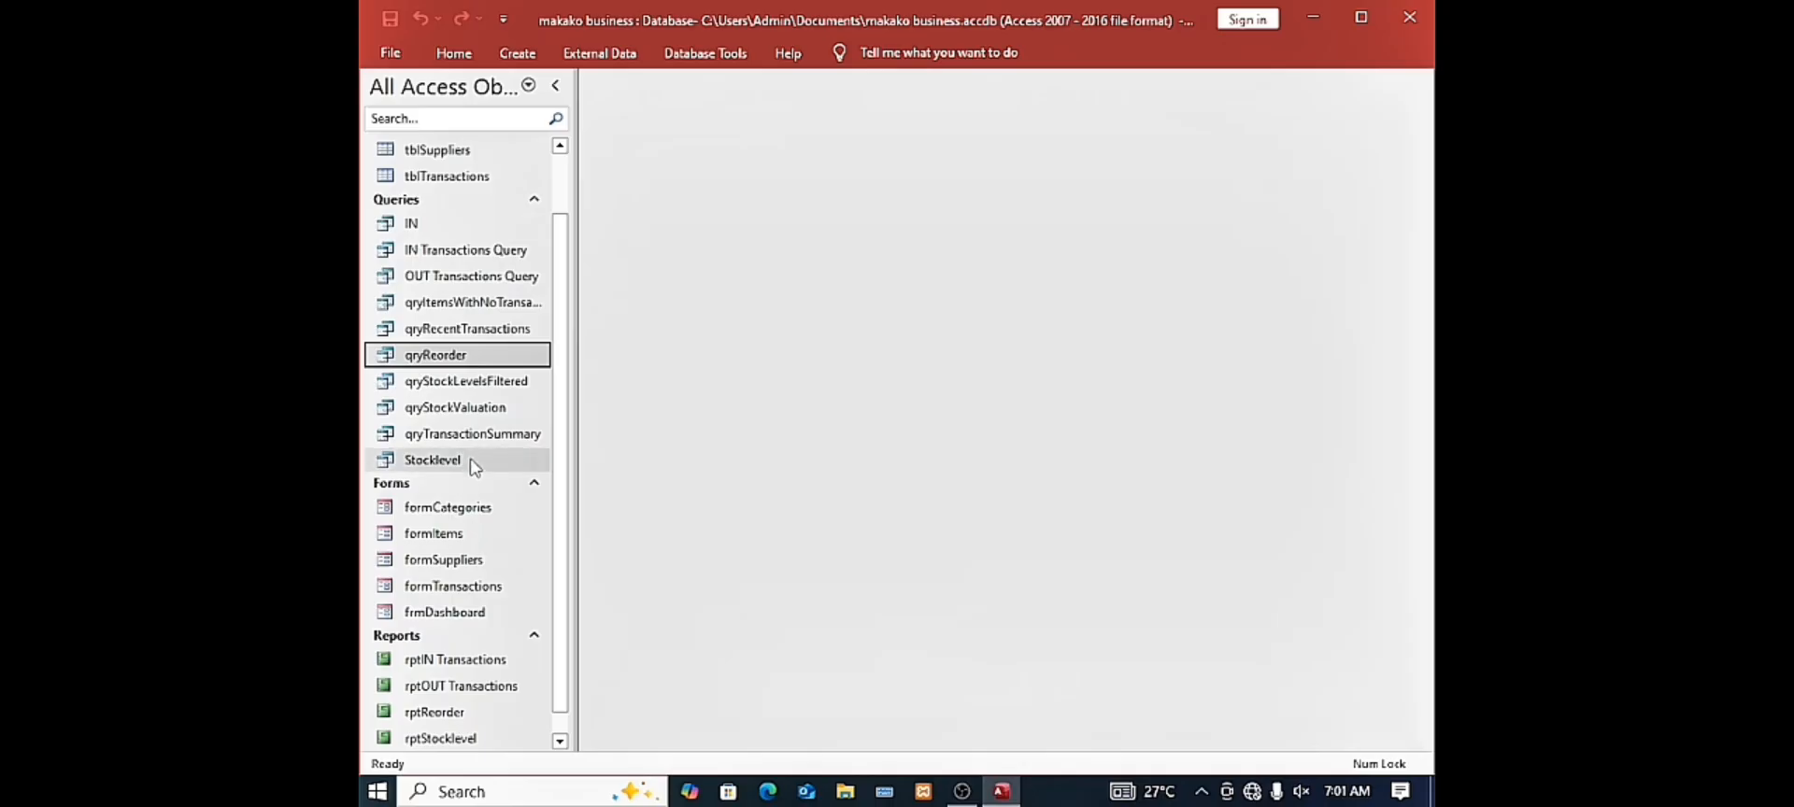
Open the qryRecentTransactions query and the rptIN Transactions report to compare their records, and close both
{"action": "double_click", "coordinate": [505, 331]}
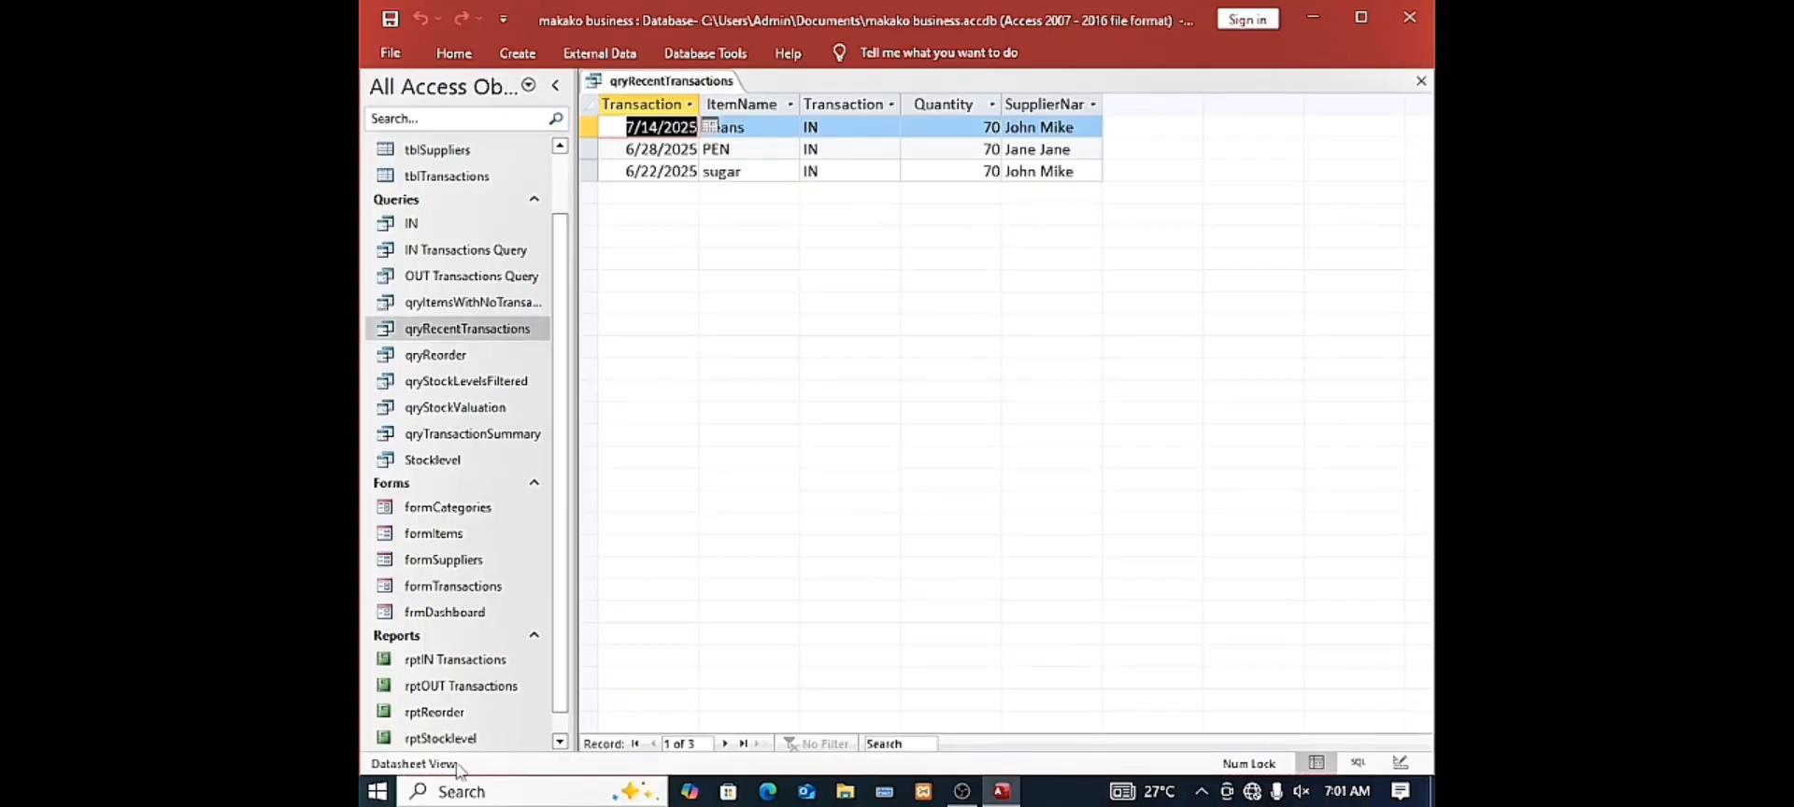
{"action": "scroll", "coordinate": [457, 737], "scroll_direction": "down", "scroll_amount": 1}
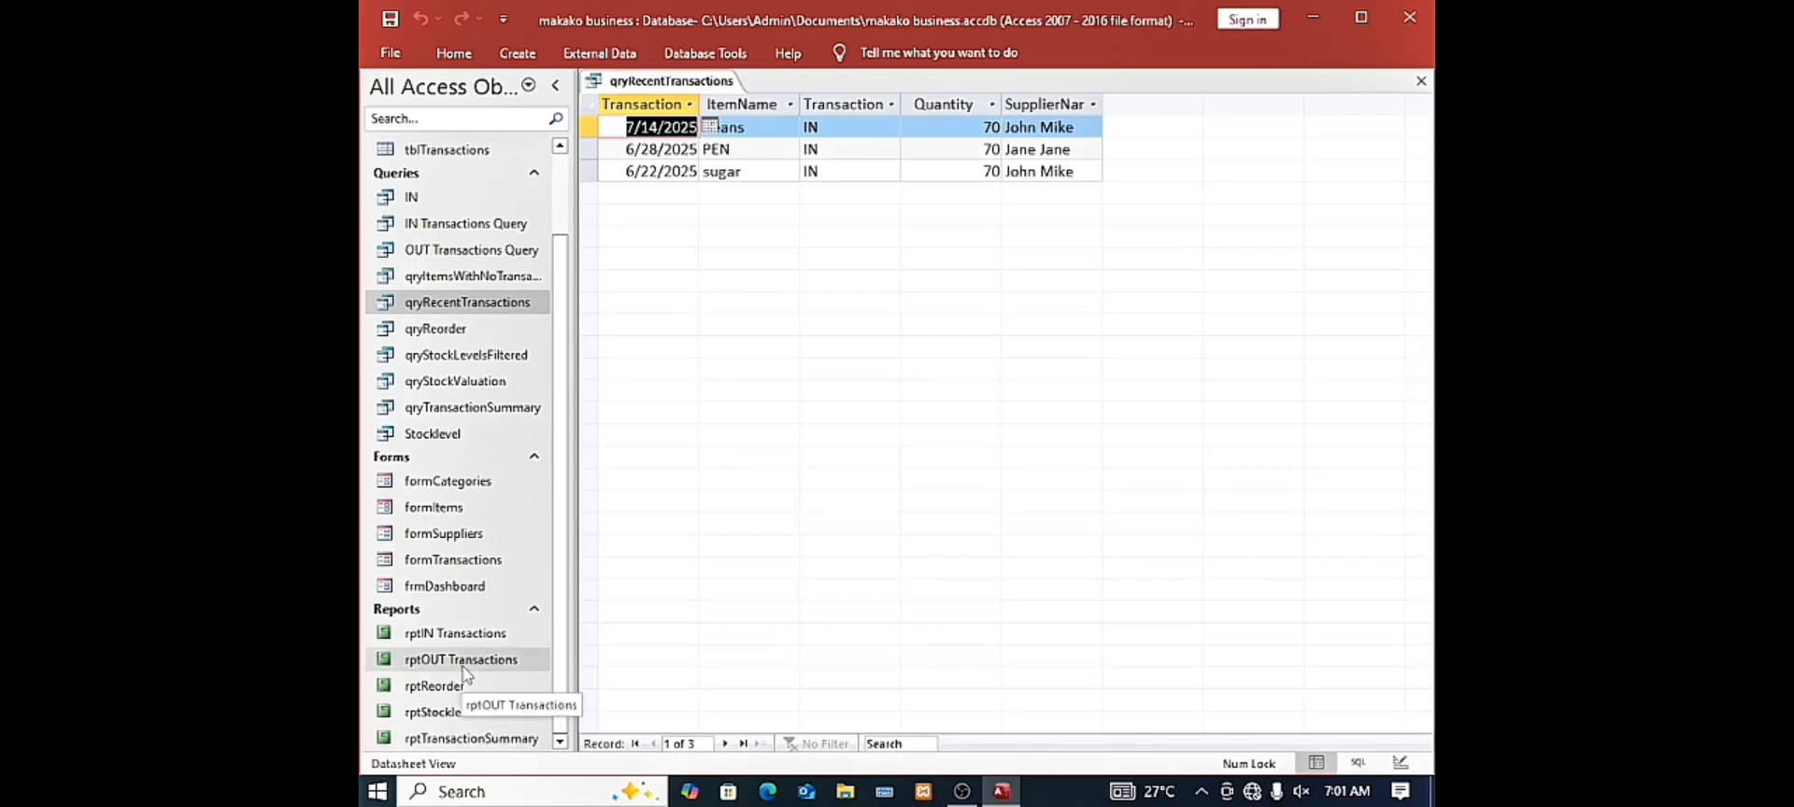
{"action": "double_click", "coordinate": [472, 635]}
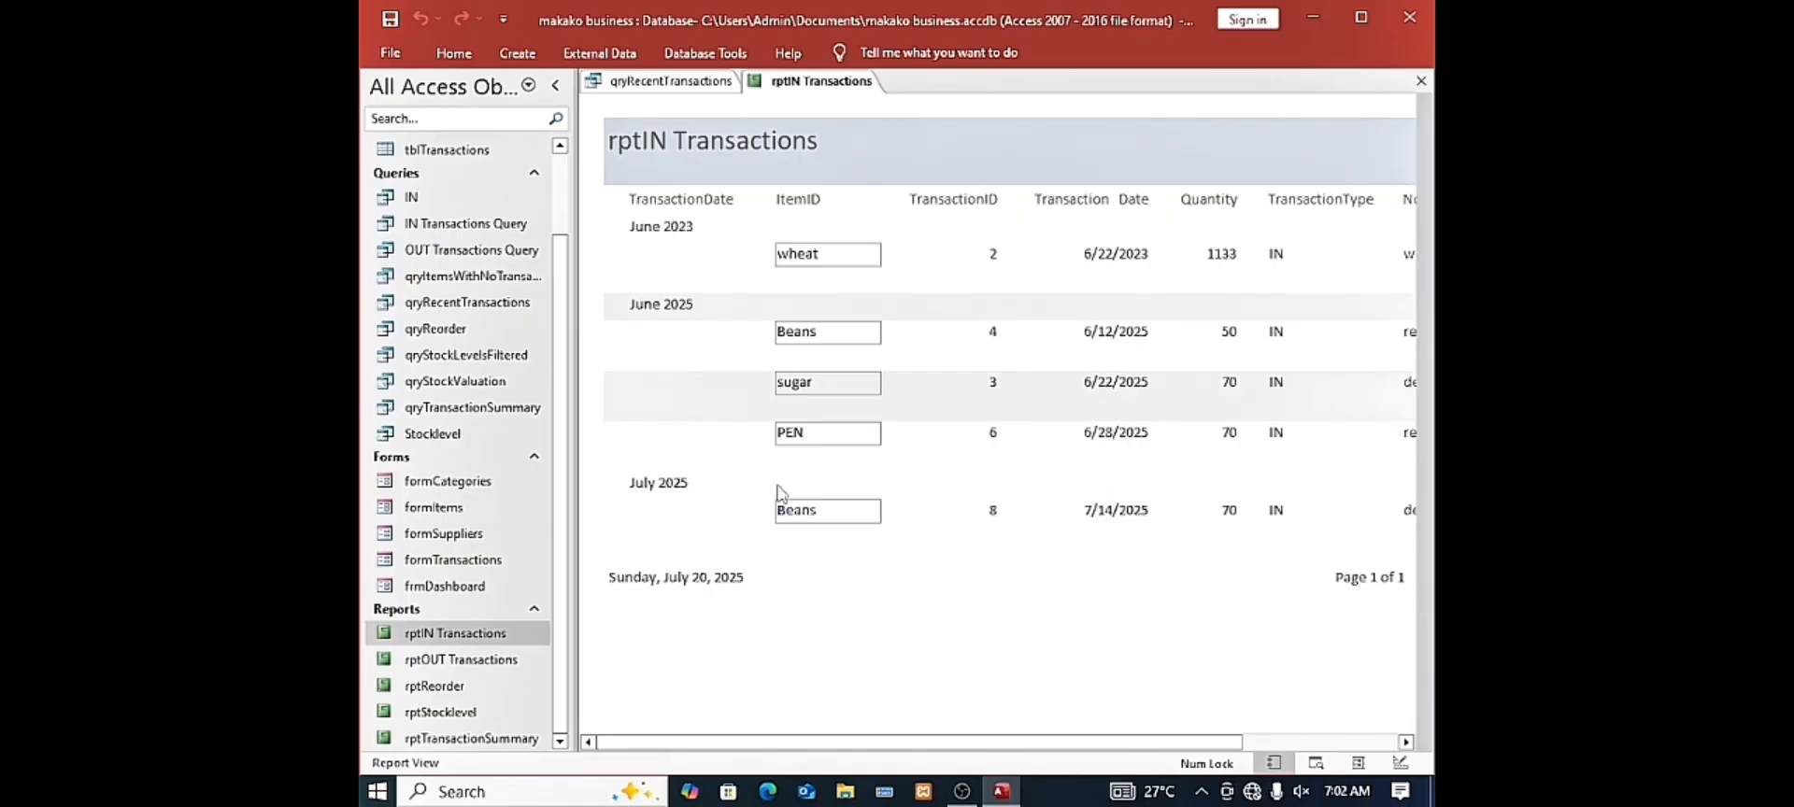
{"action": "right_click", "coordinate": [815, 86]}
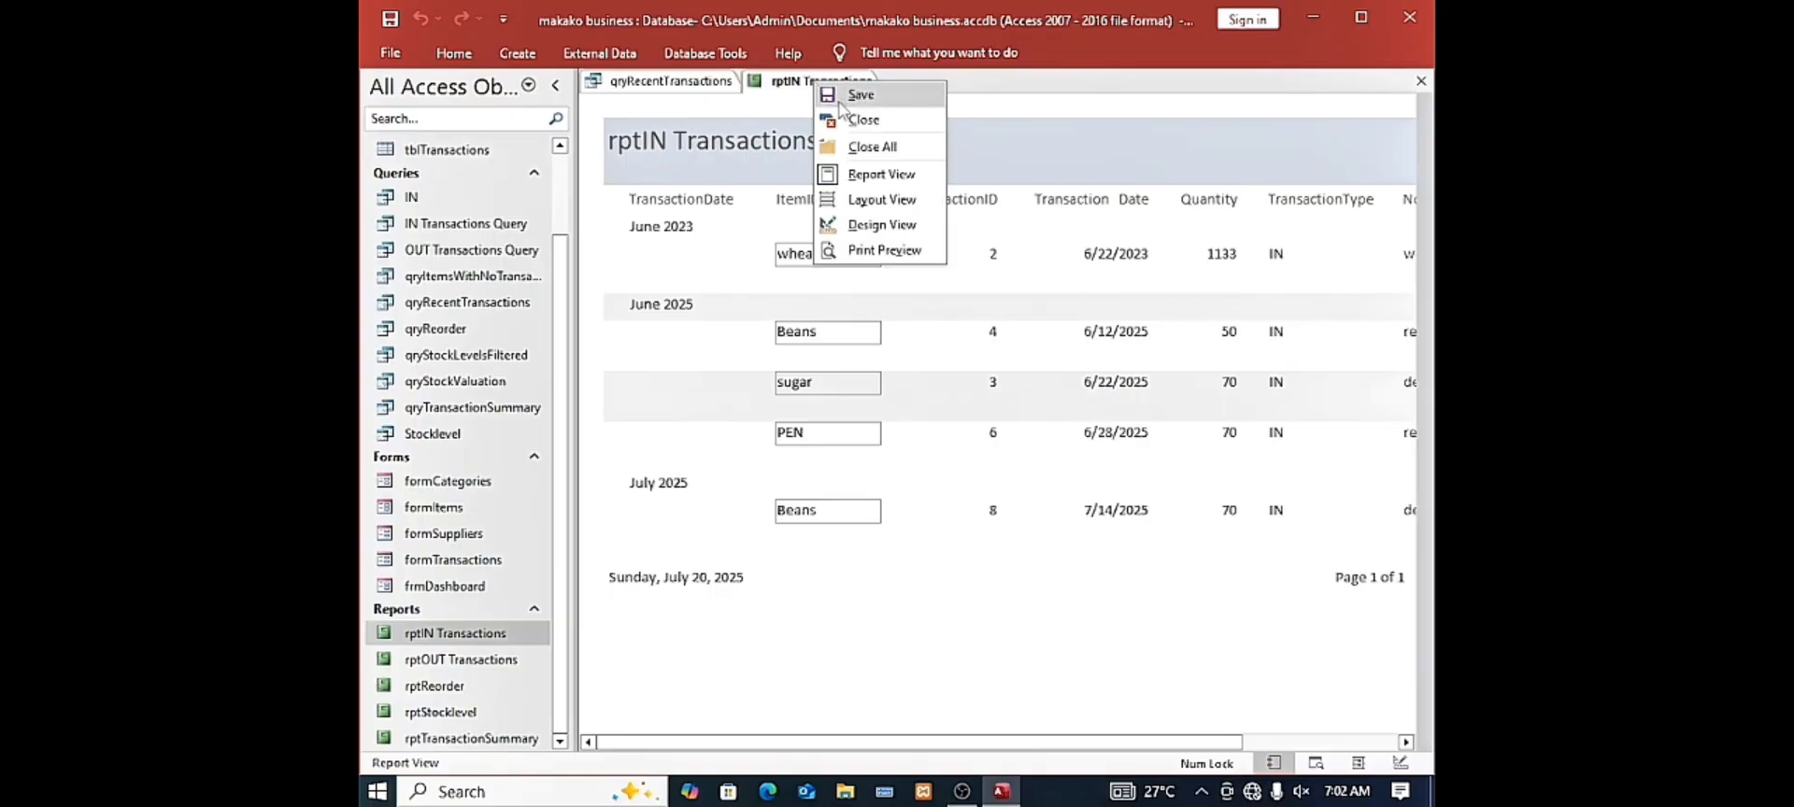
{"action": "left_click", "coordinate": [846, 123]}
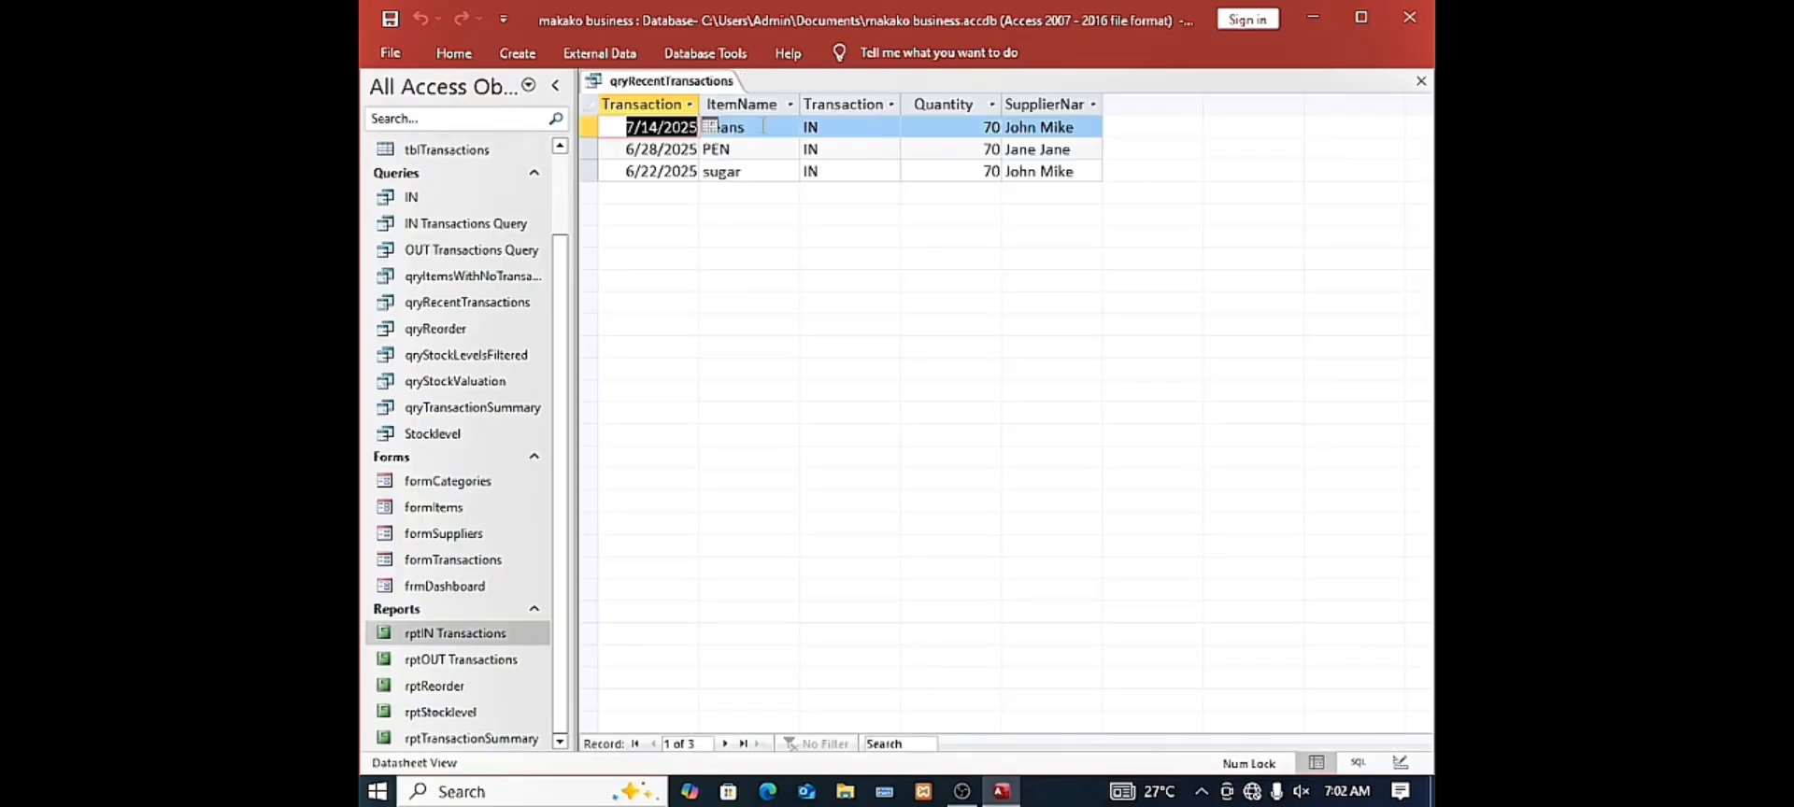
{"action": "right_click", "coordinate": [653, 84]}
{"action": "left_click", "coordinate": [690, 124]}
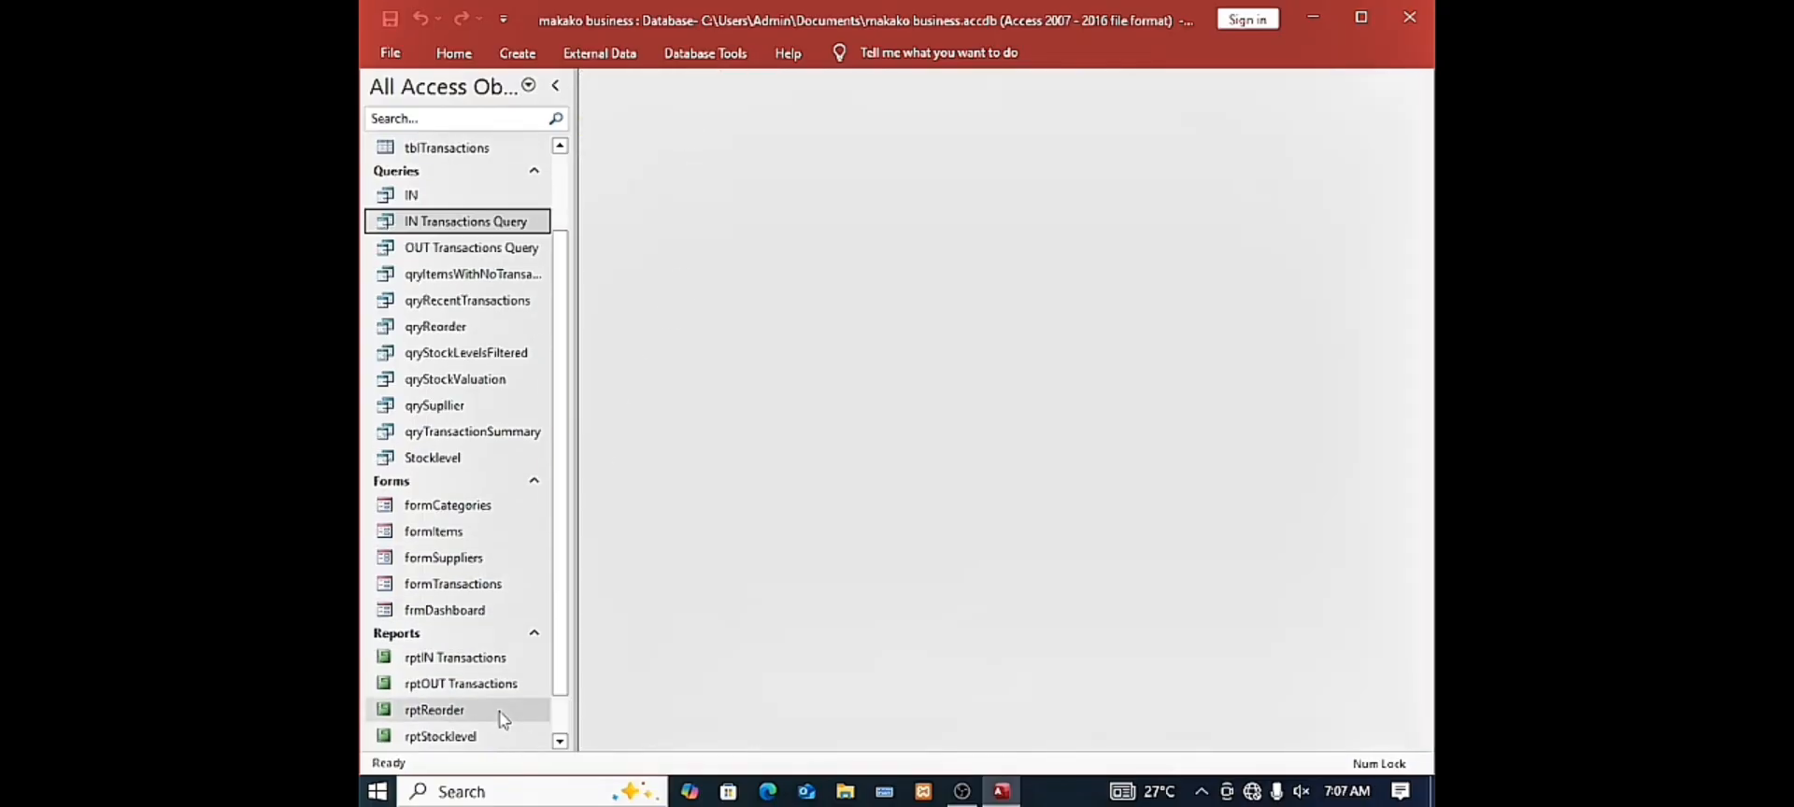
{"action": "scroll", "coordinate": [500, 710], "scroll_direction": "up", "scroll_amount": 2}
{"action": "scroll", "coordinate": [503, 718], "scroll_direction": "down", "scroll_amount": 3}
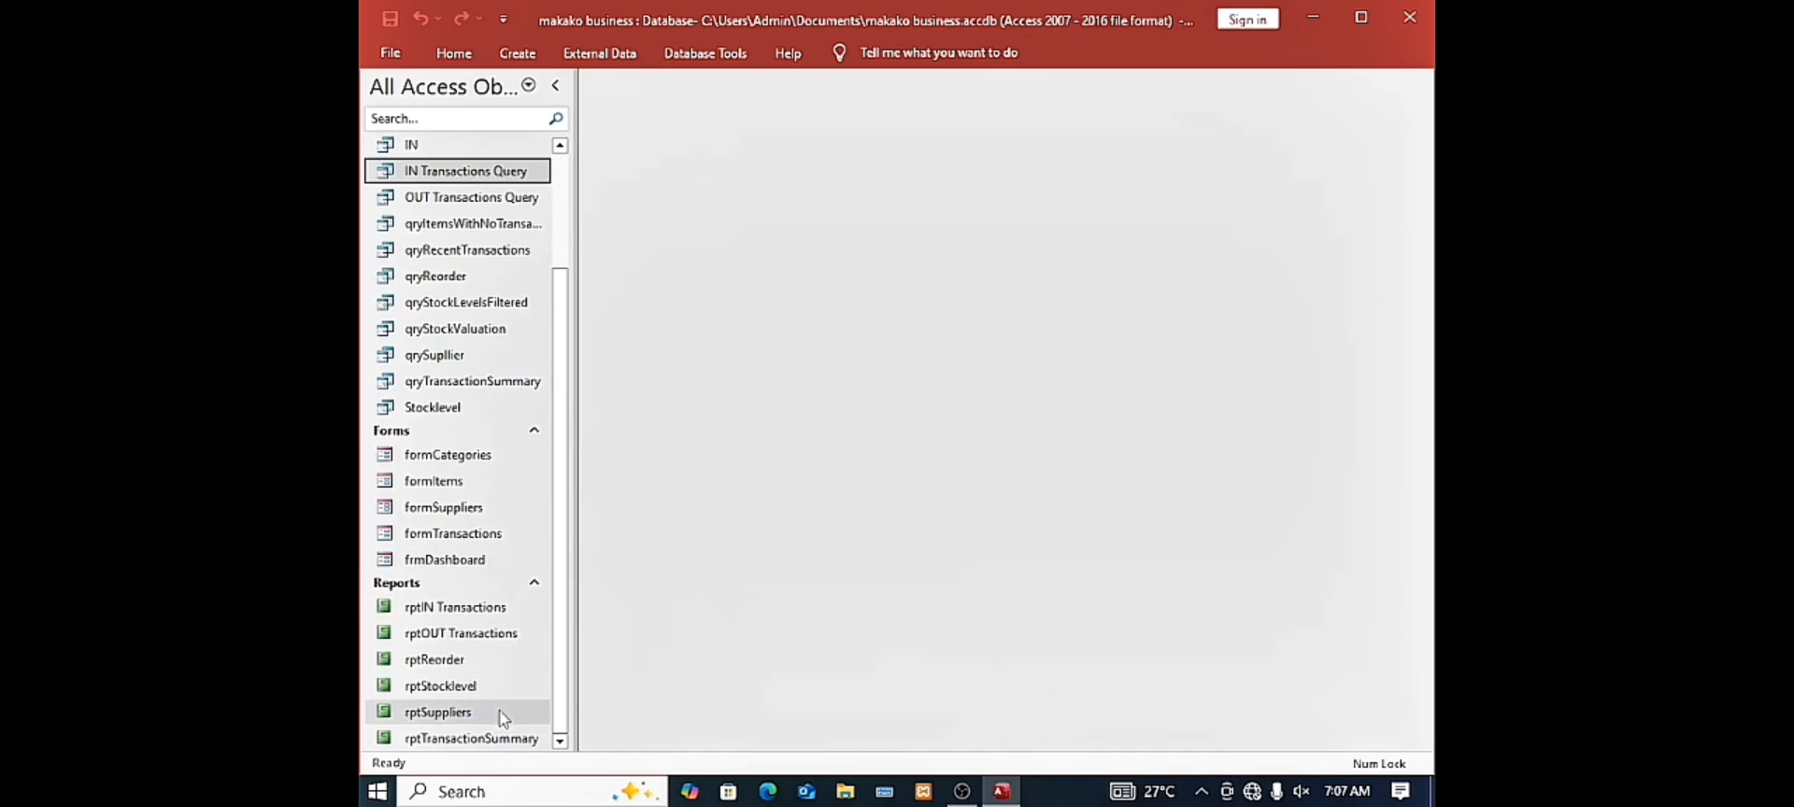